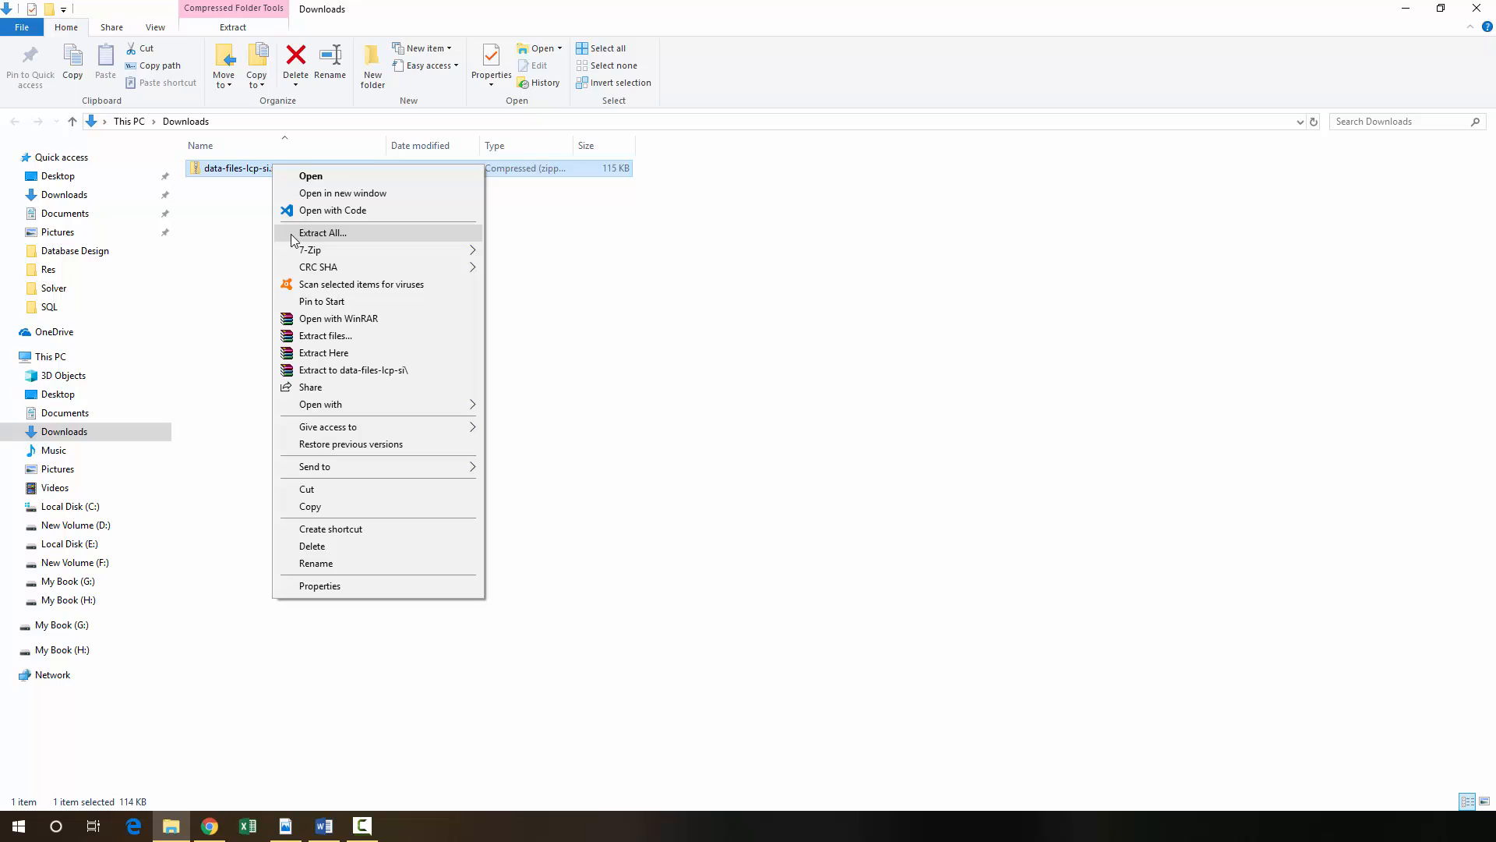
- Extract data-files-lcp-si.zip to its own folder in Downloads and close the window showing the extracted files
left_click(291, 234)
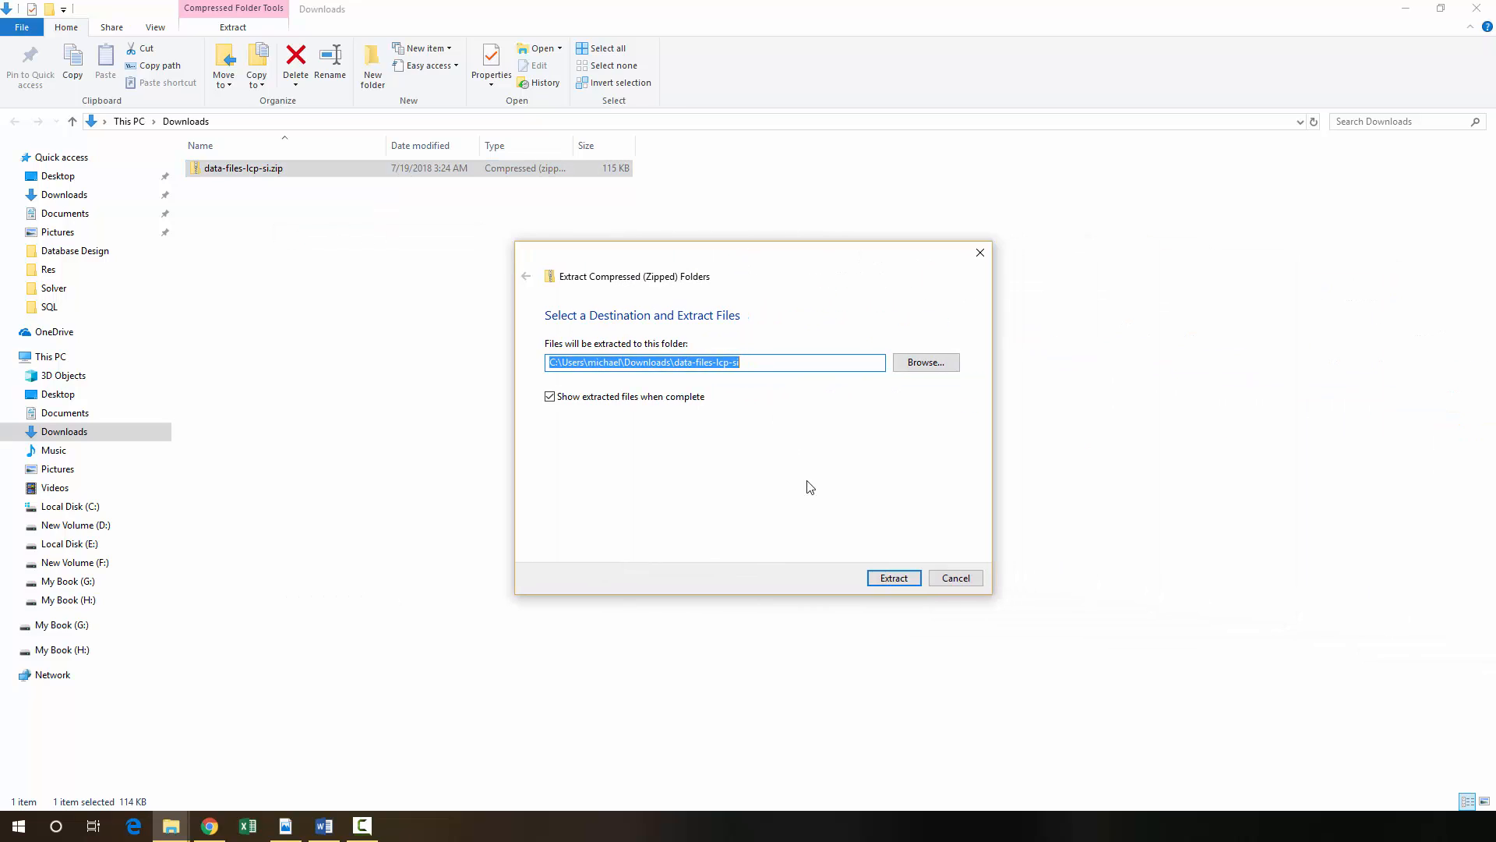
left_click(896, 578)
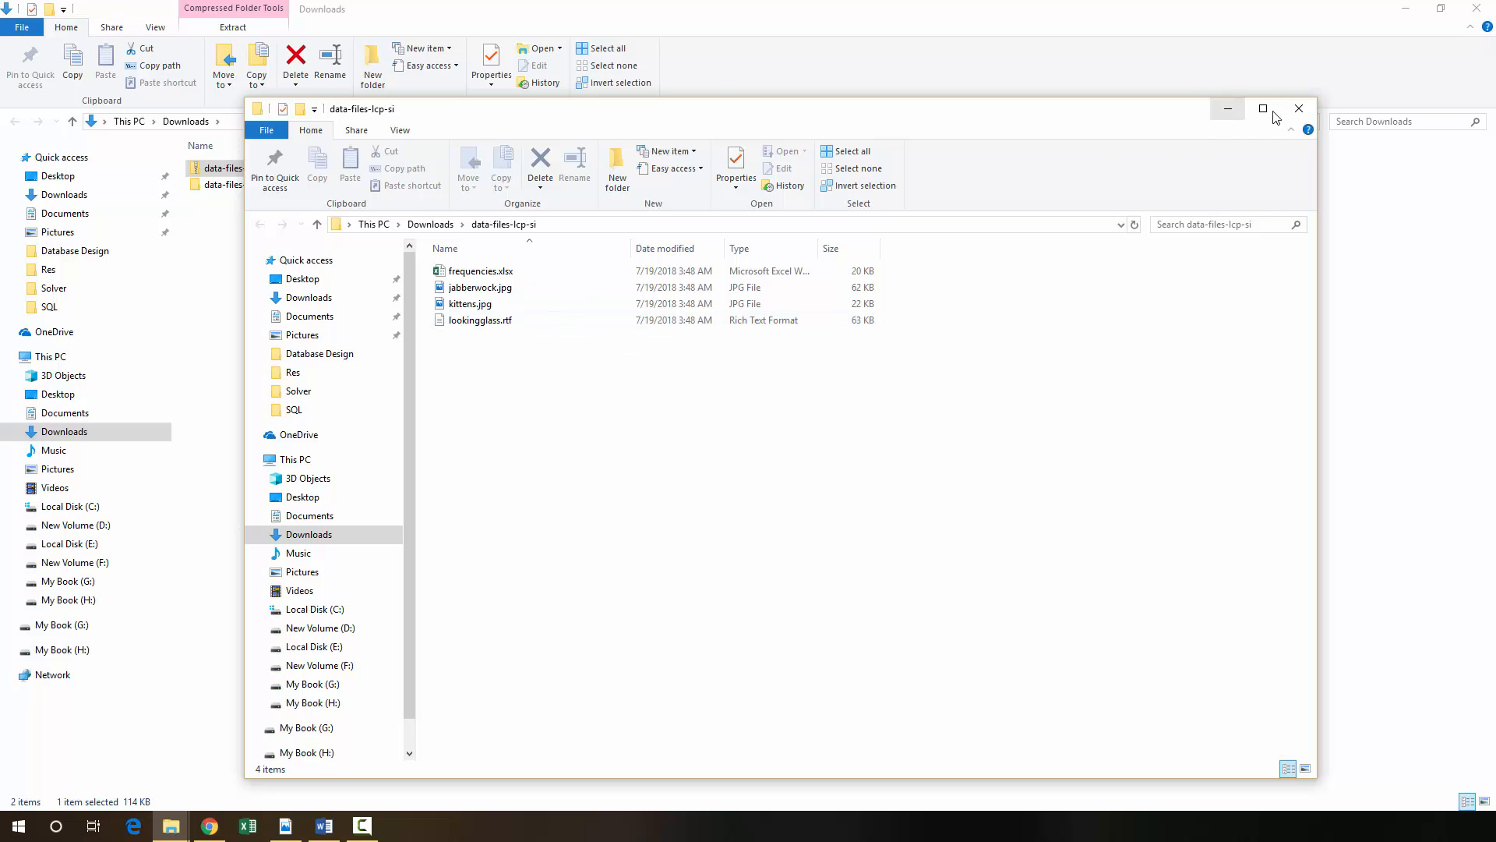
left_click(1309, 114)
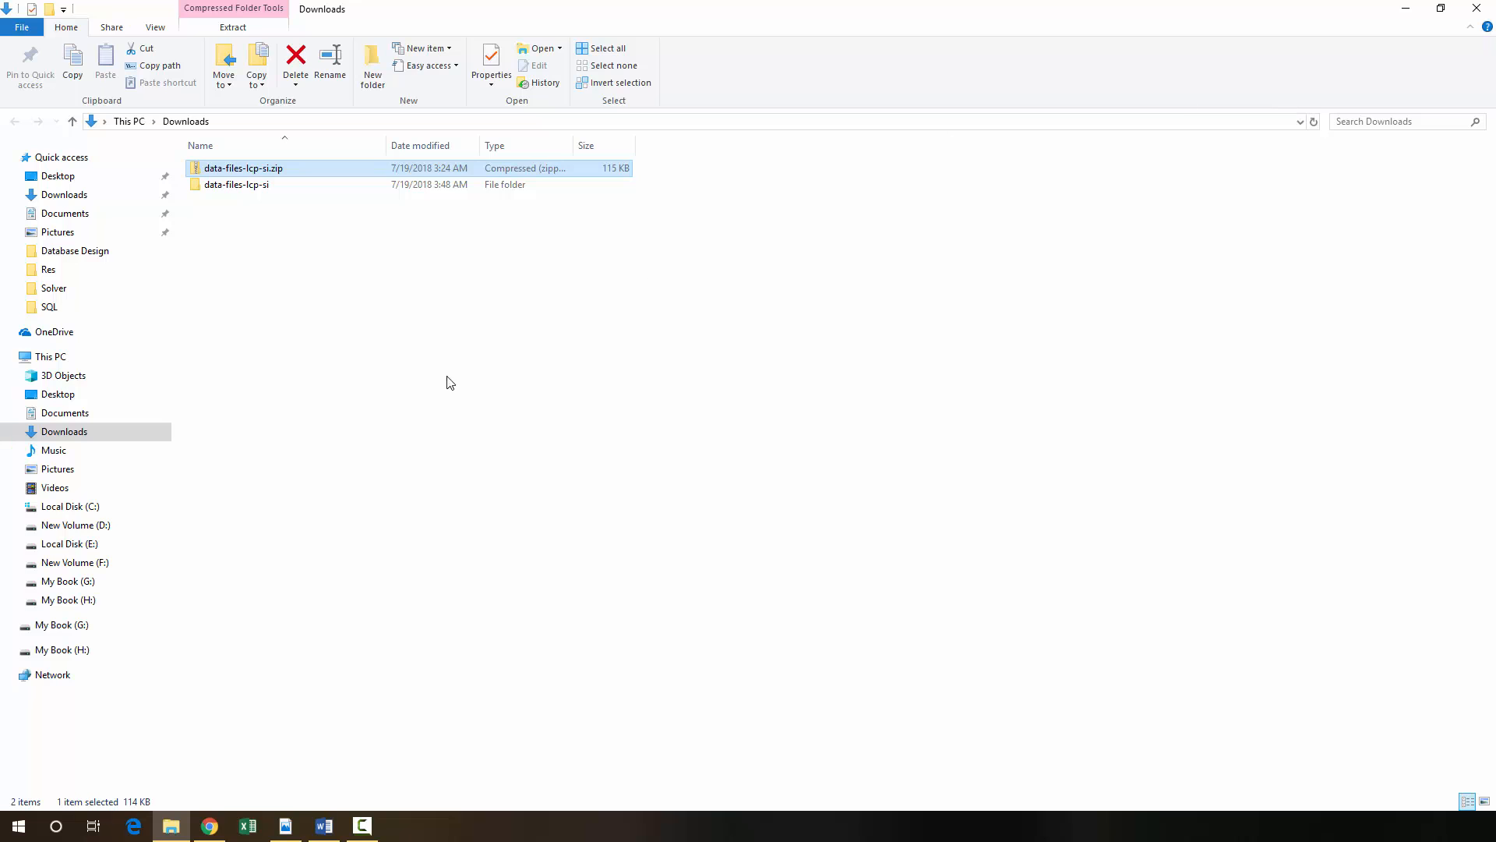
- Open Word and create a new blank document
left_click(23, 831)
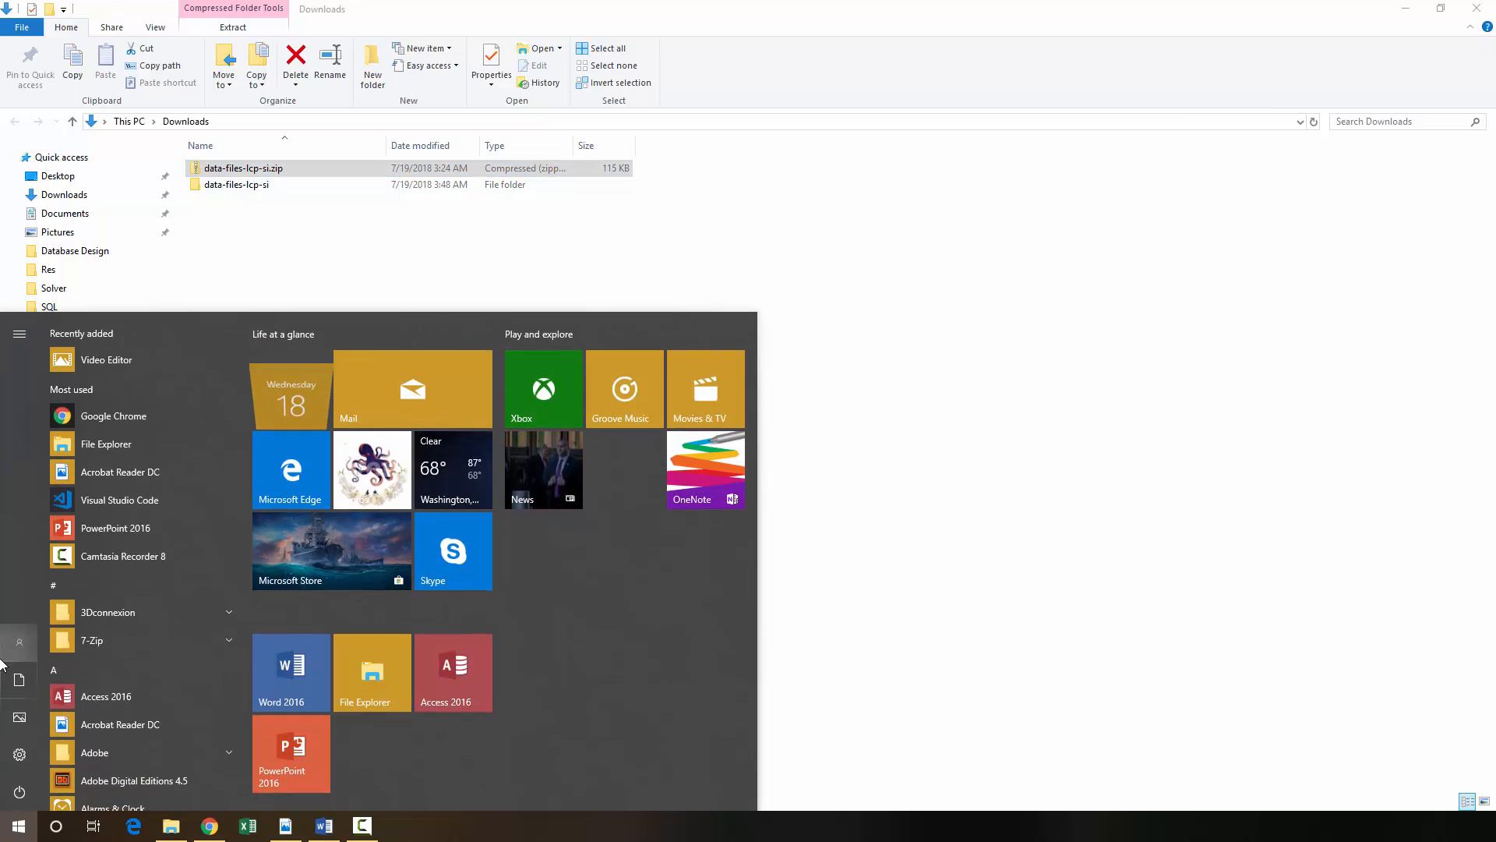
left_click(288, 651)
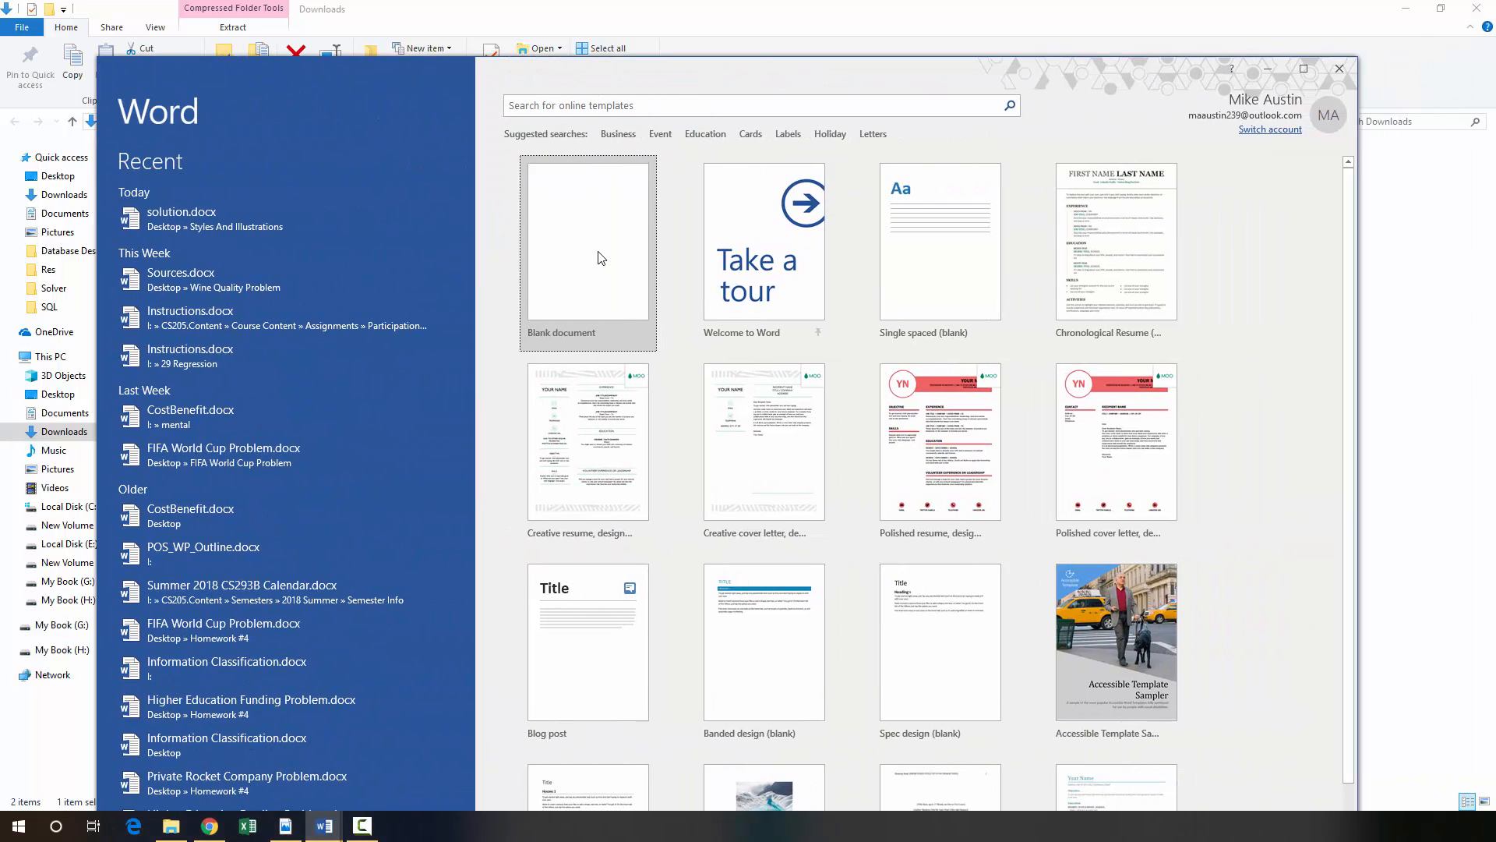
left_click(601, 251)
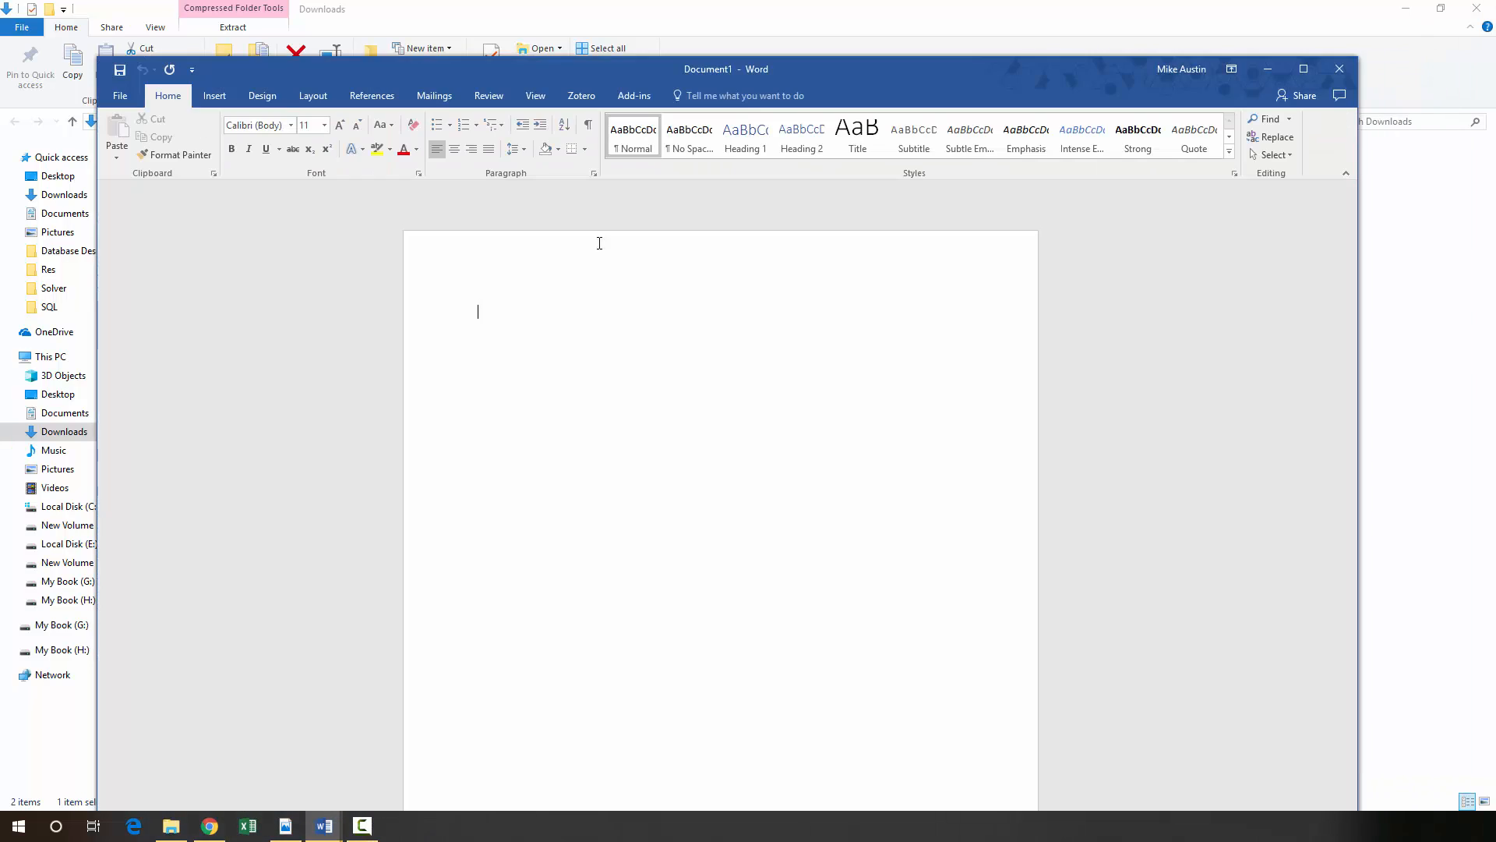
left_click_drag(911, 78, 921, 39)
- Save the blank document to the Desktop as a Word document named carroll
left_click(154, 59)
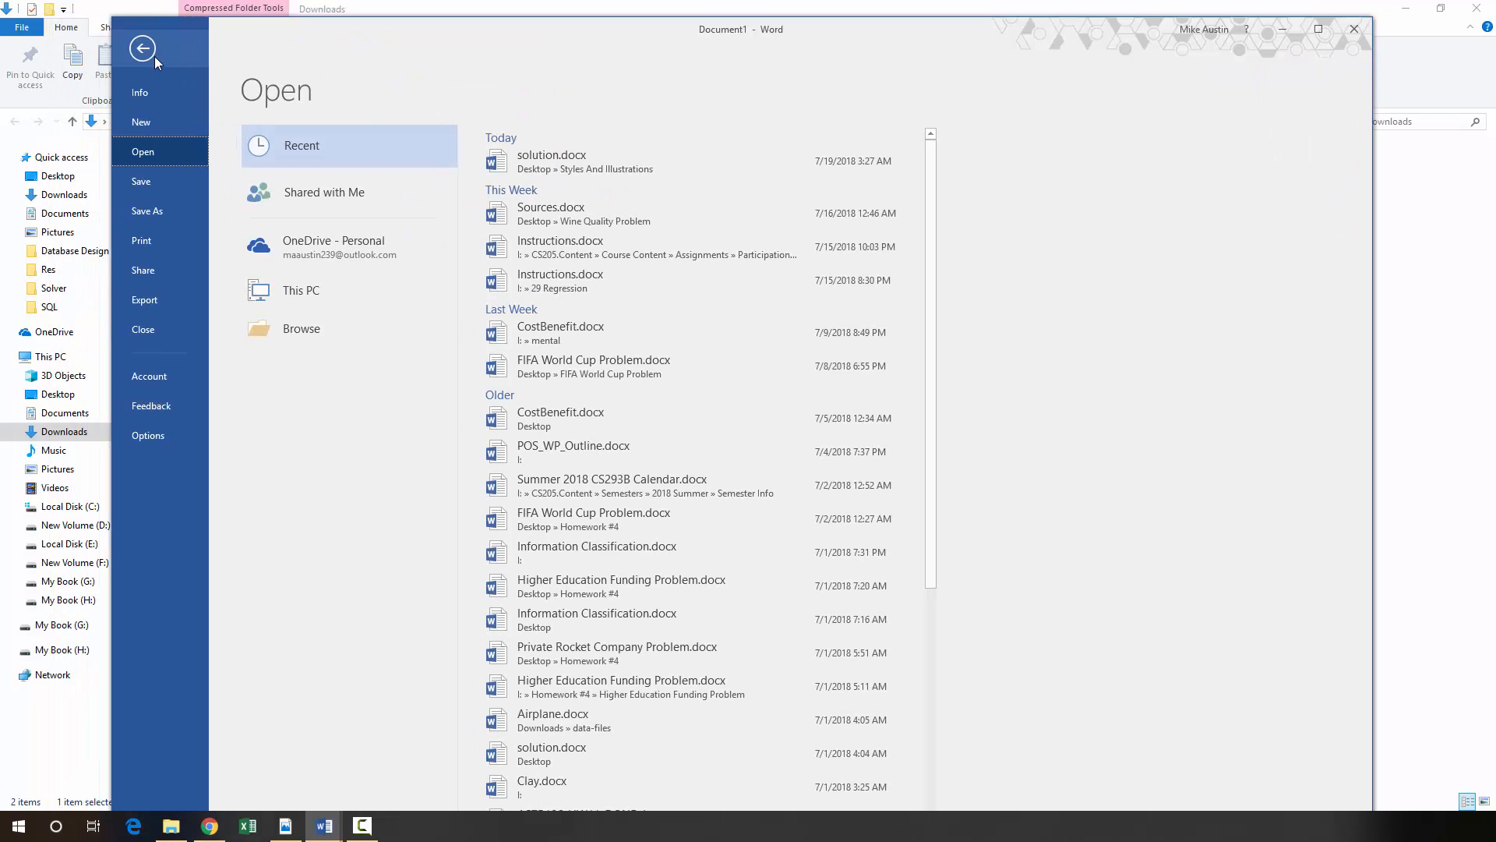
left_click(147, 185)
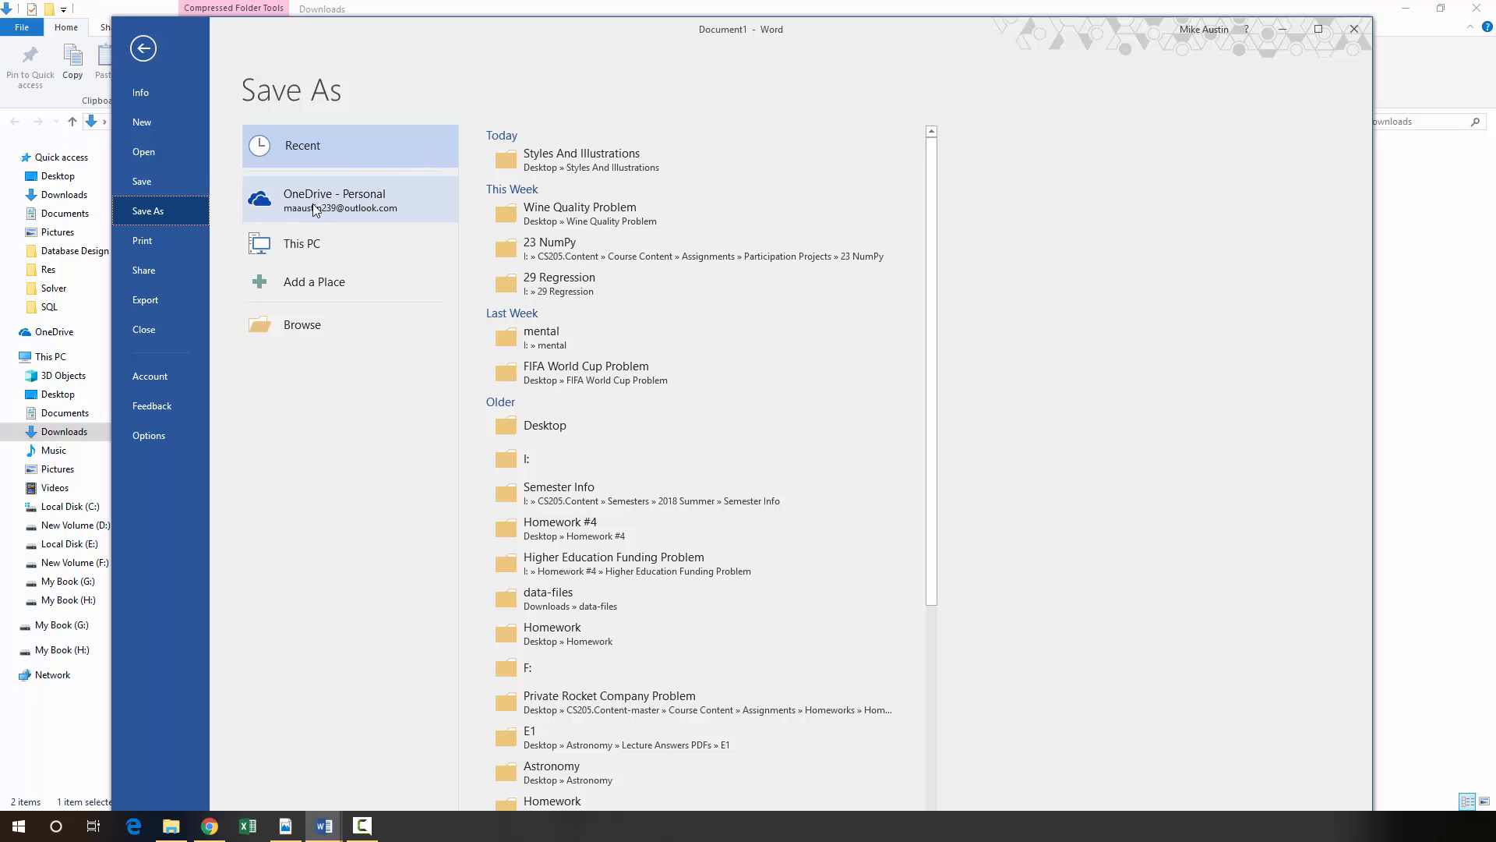
left_click(316, 241)
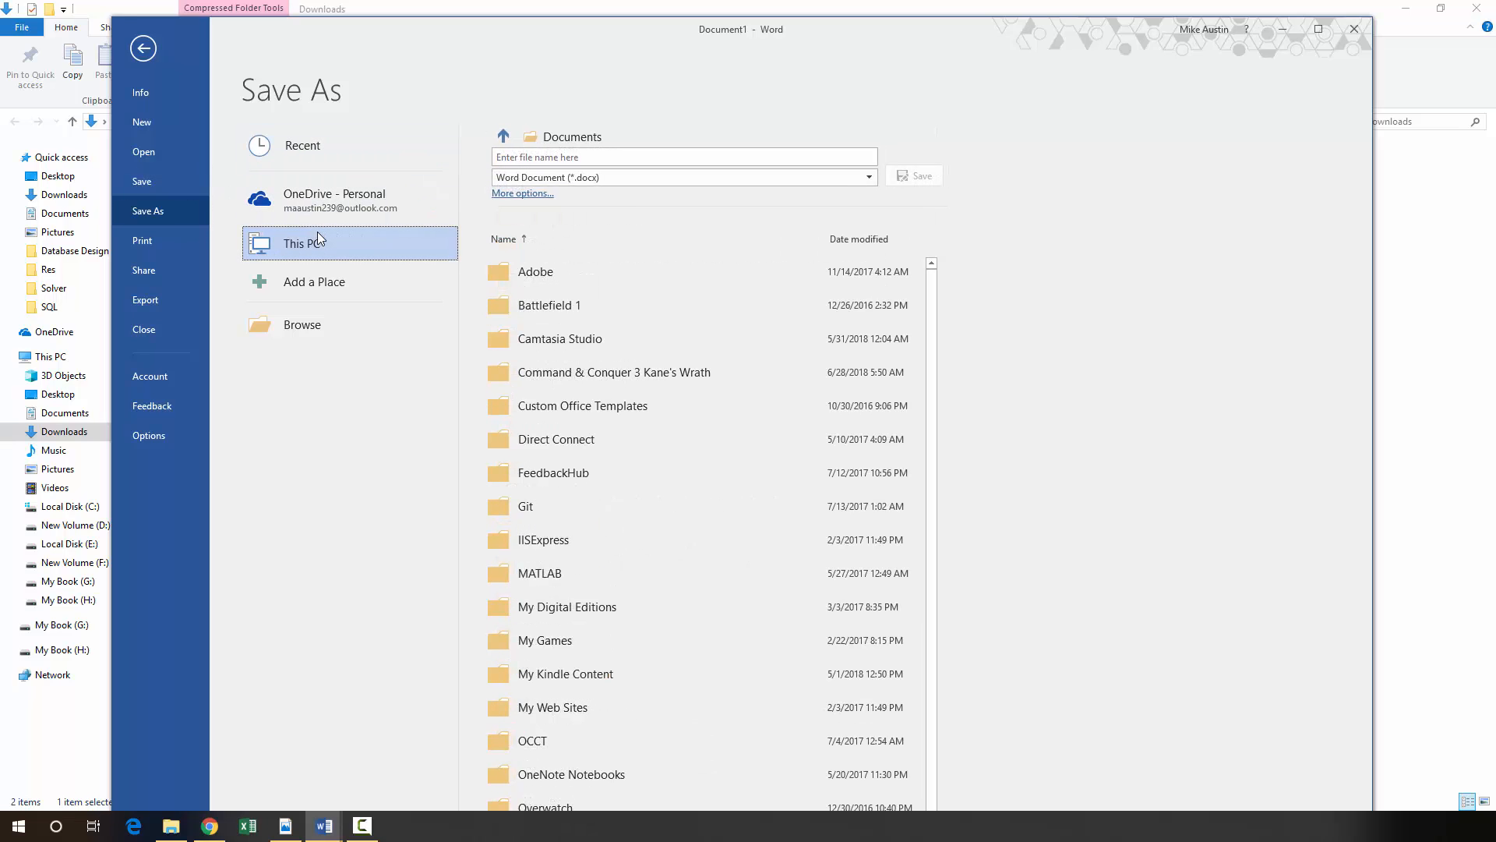
left_click(524, 139)
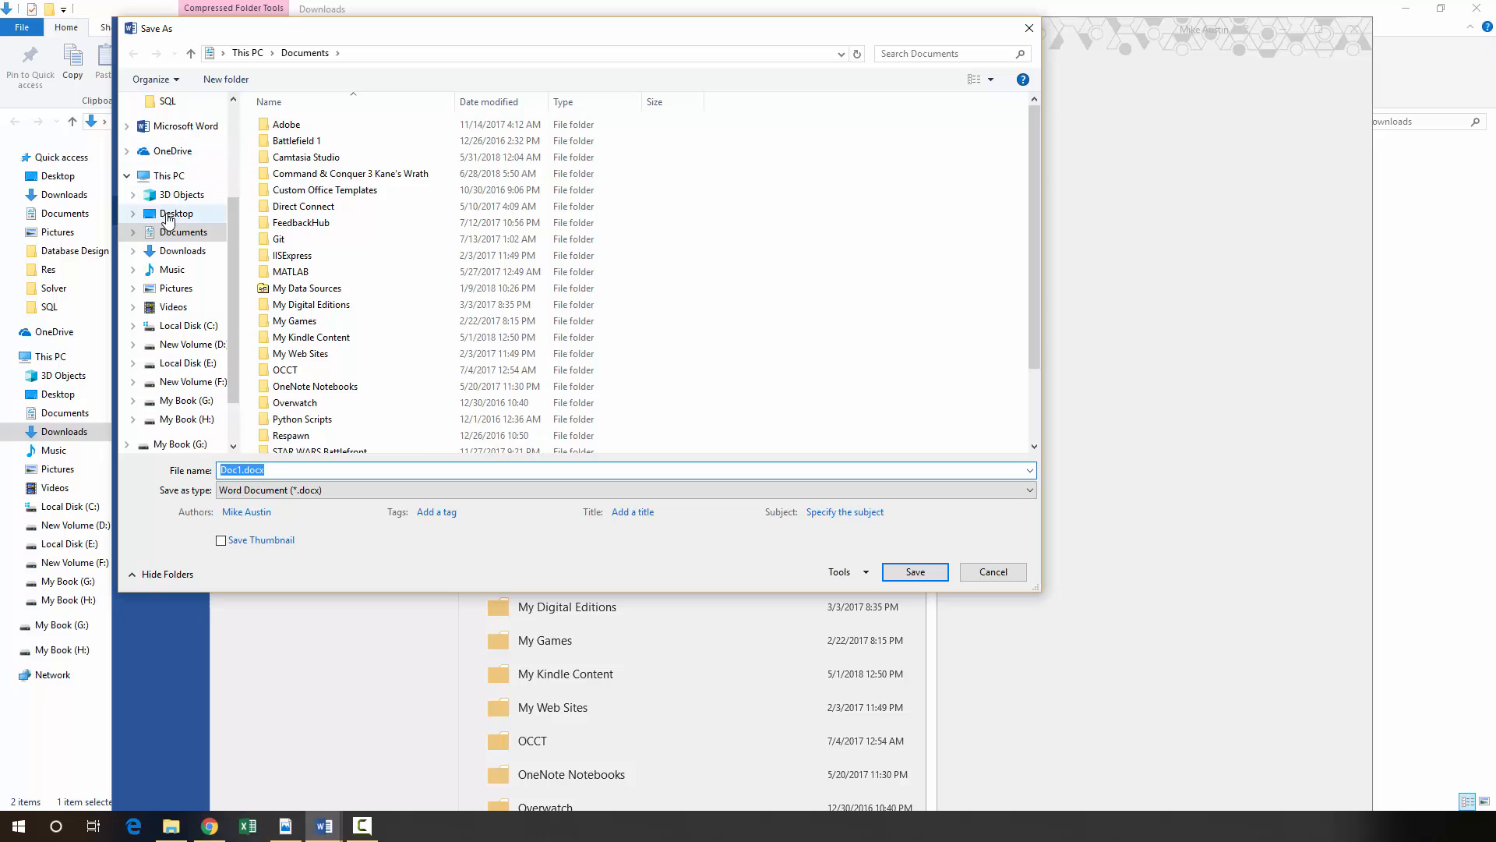
left_click(176, 213)
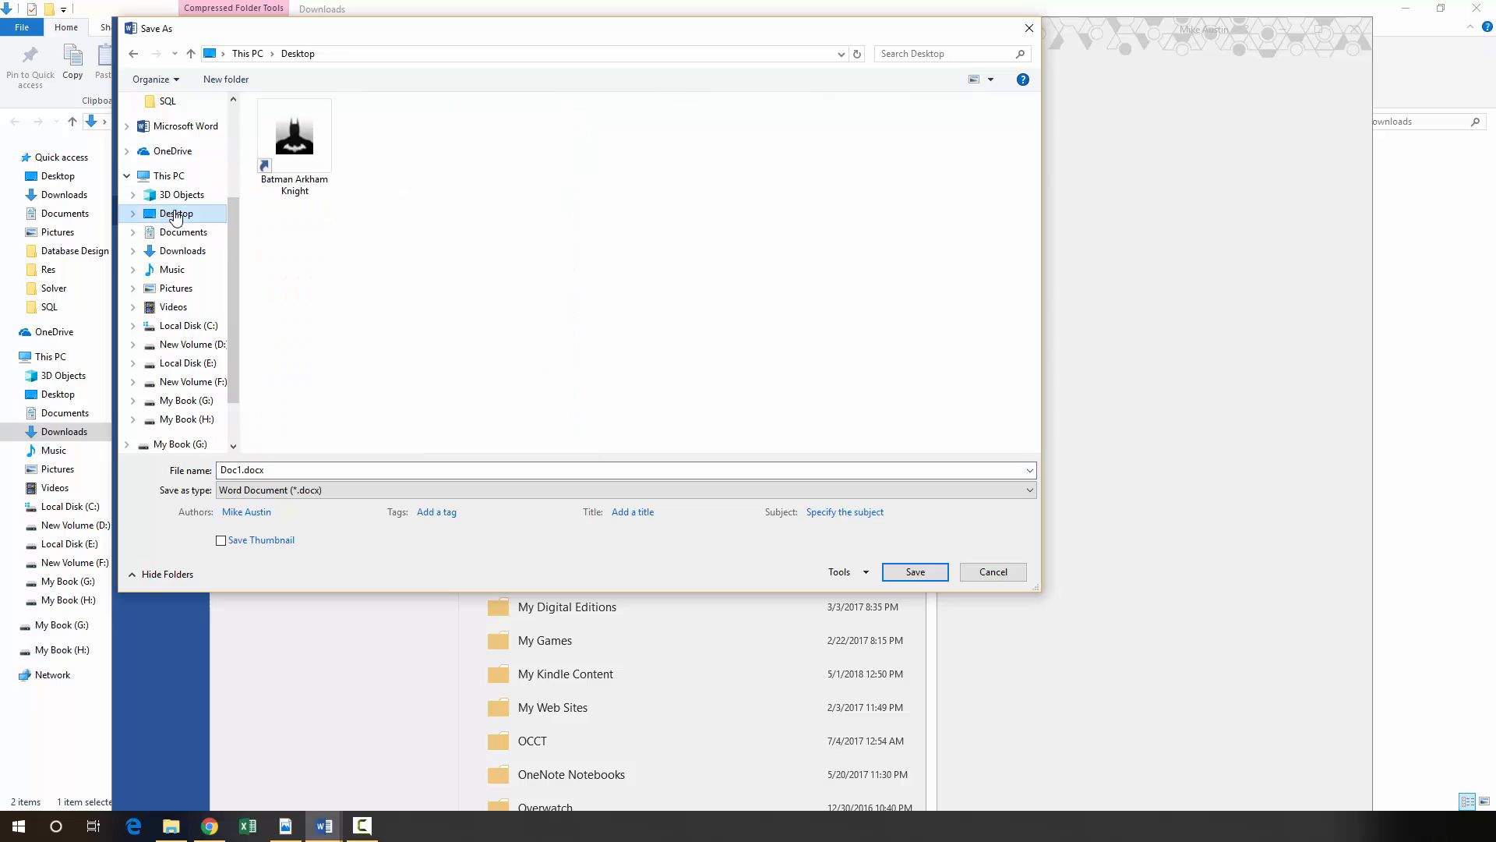
double_click(295, 469)
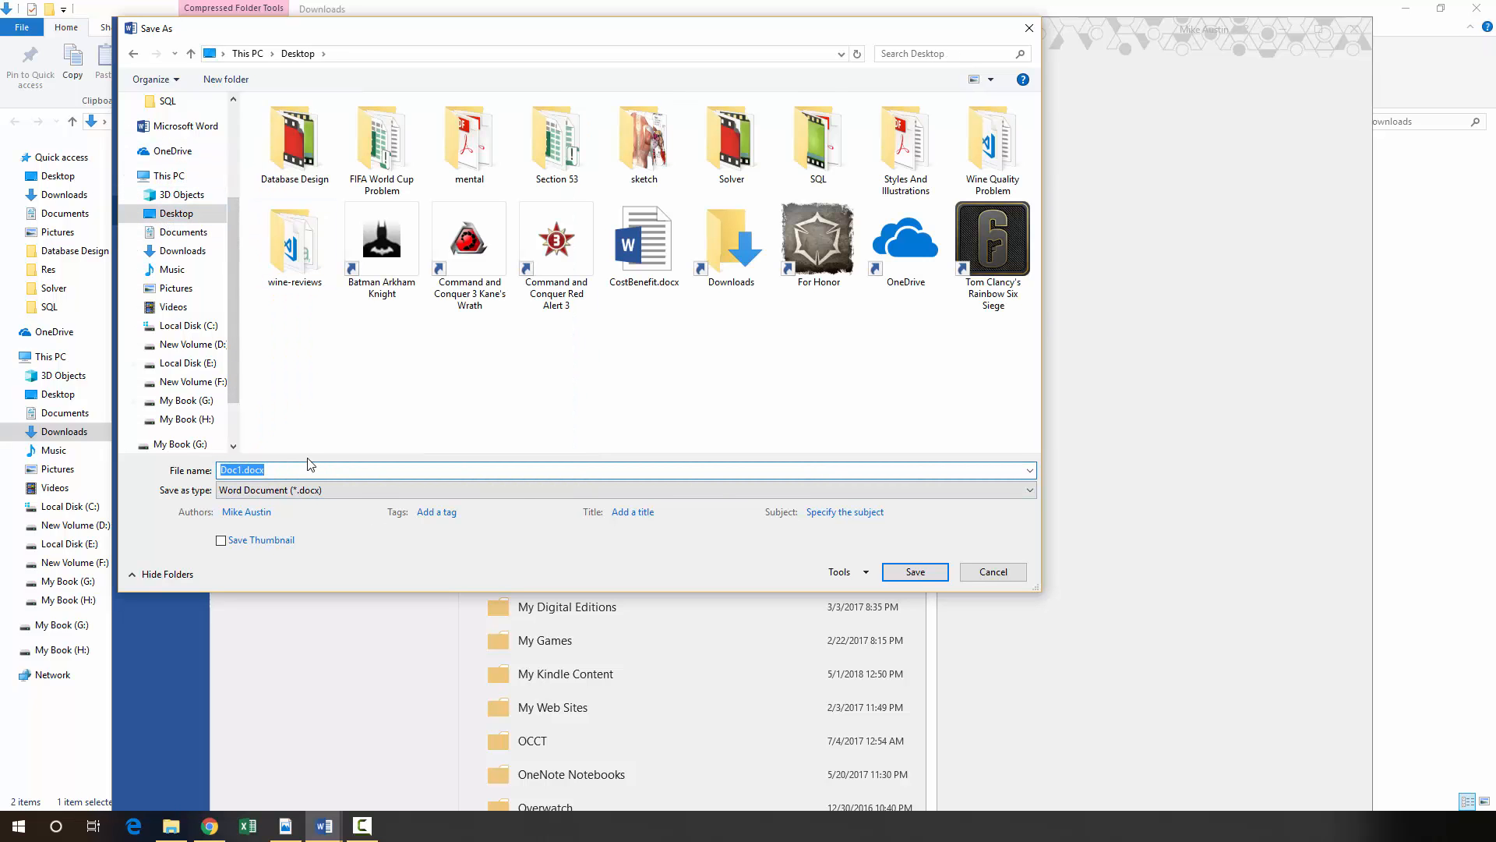
type("carroll")
left_click(899, 576)
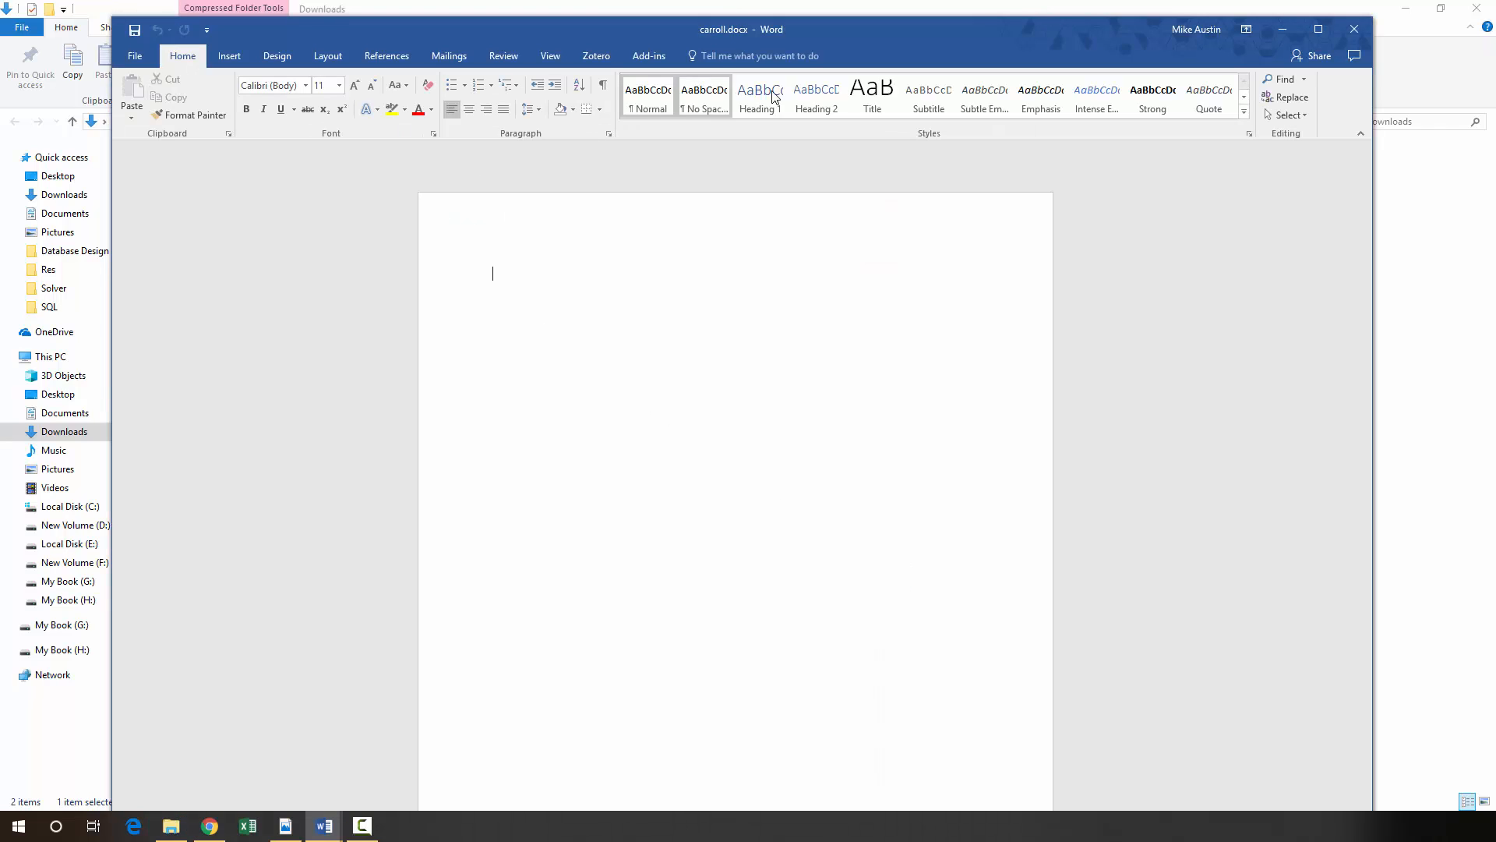
- Maximize the Word window and insert the text of lookingglass.rtf from the data-files-lcp-si folder in Downloads
left_click_drag(1039, 34, 1017, 32)
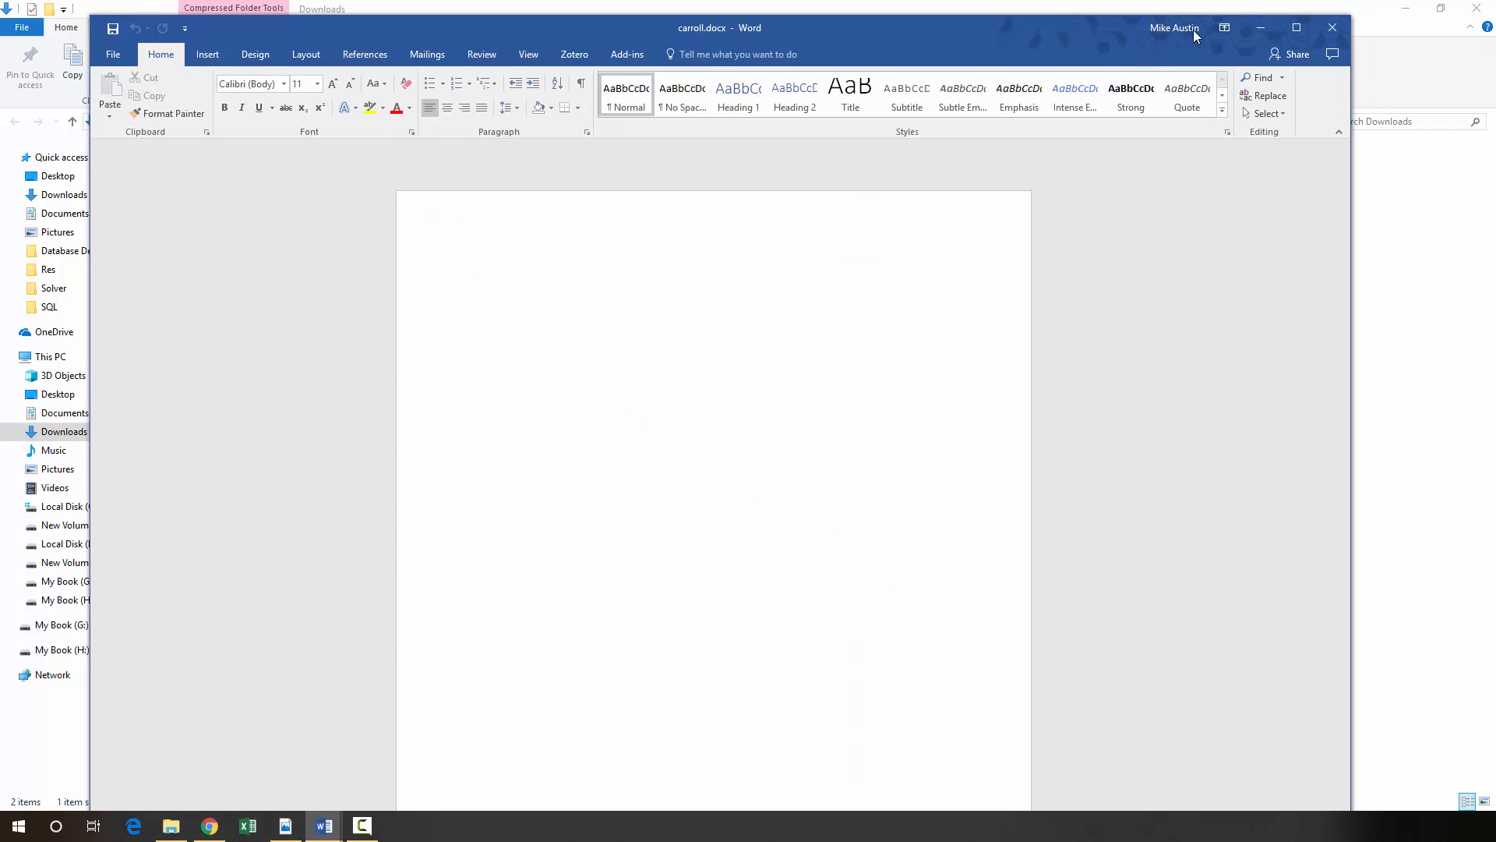
left_click(1290, 33)
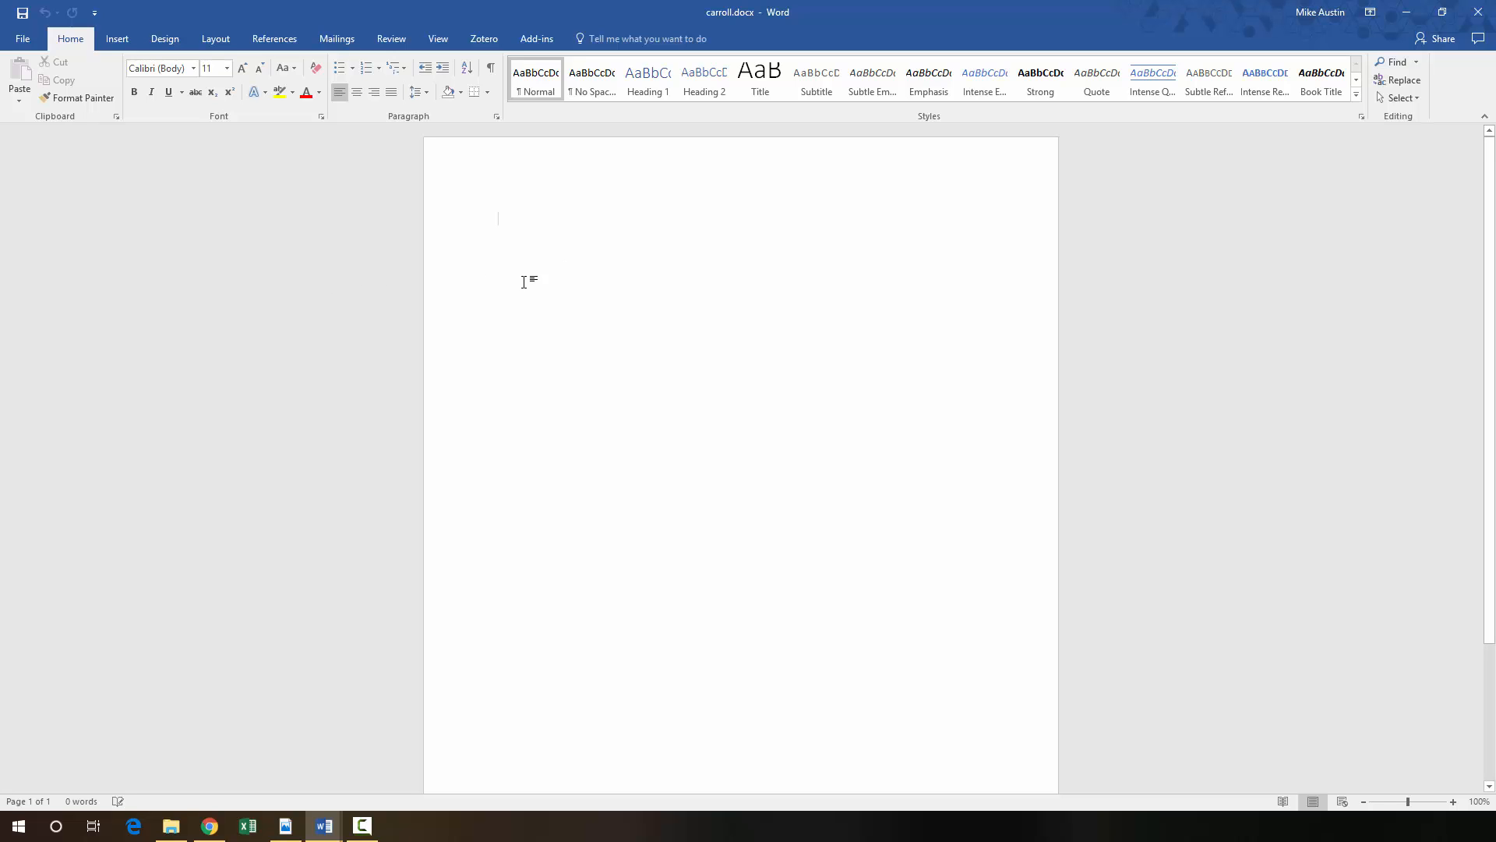
left_click(125, 41)
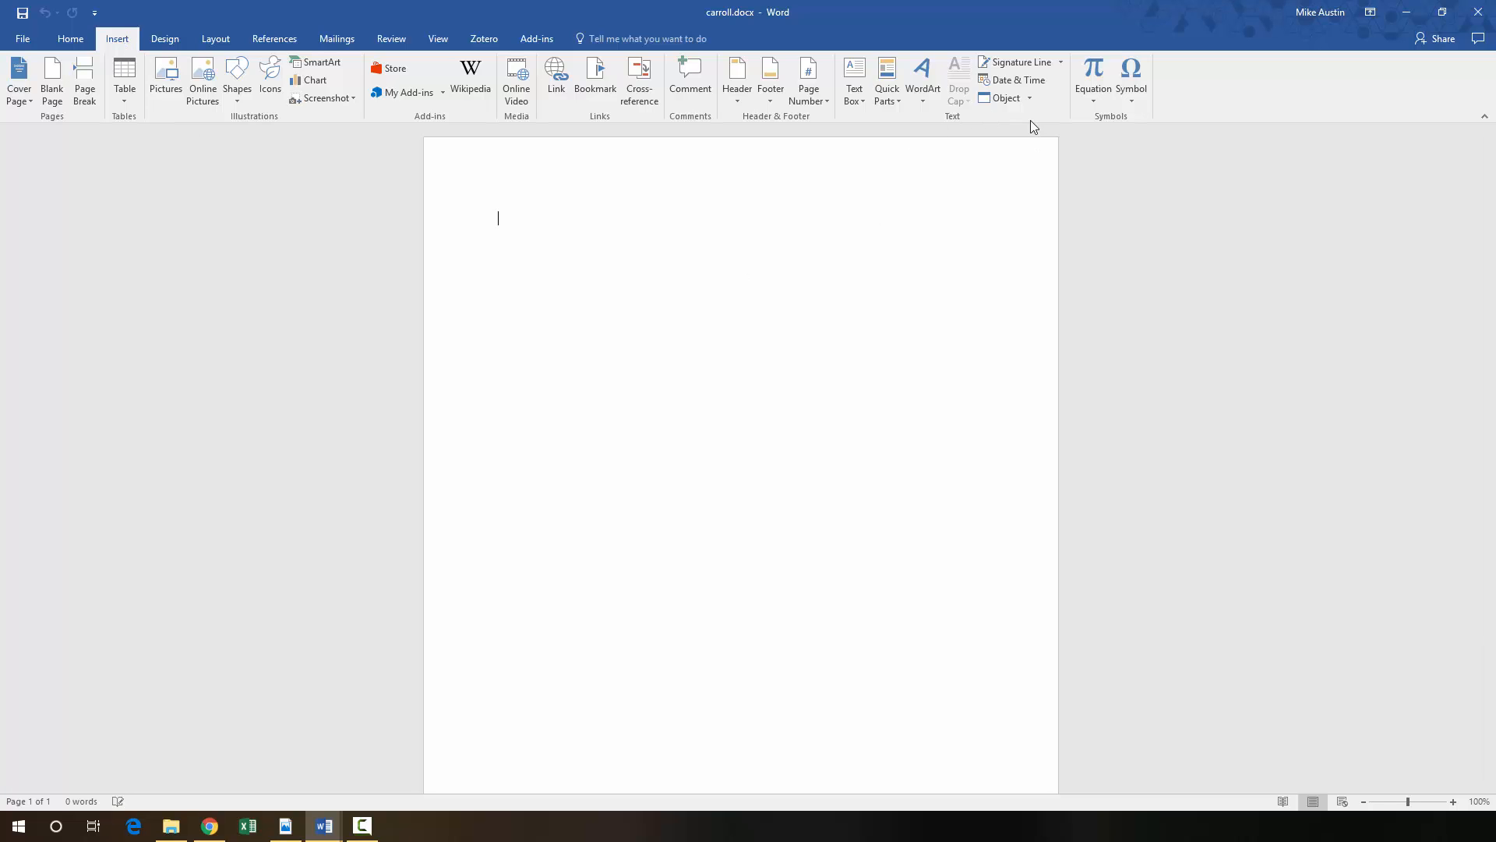
left_click(1029, 98)
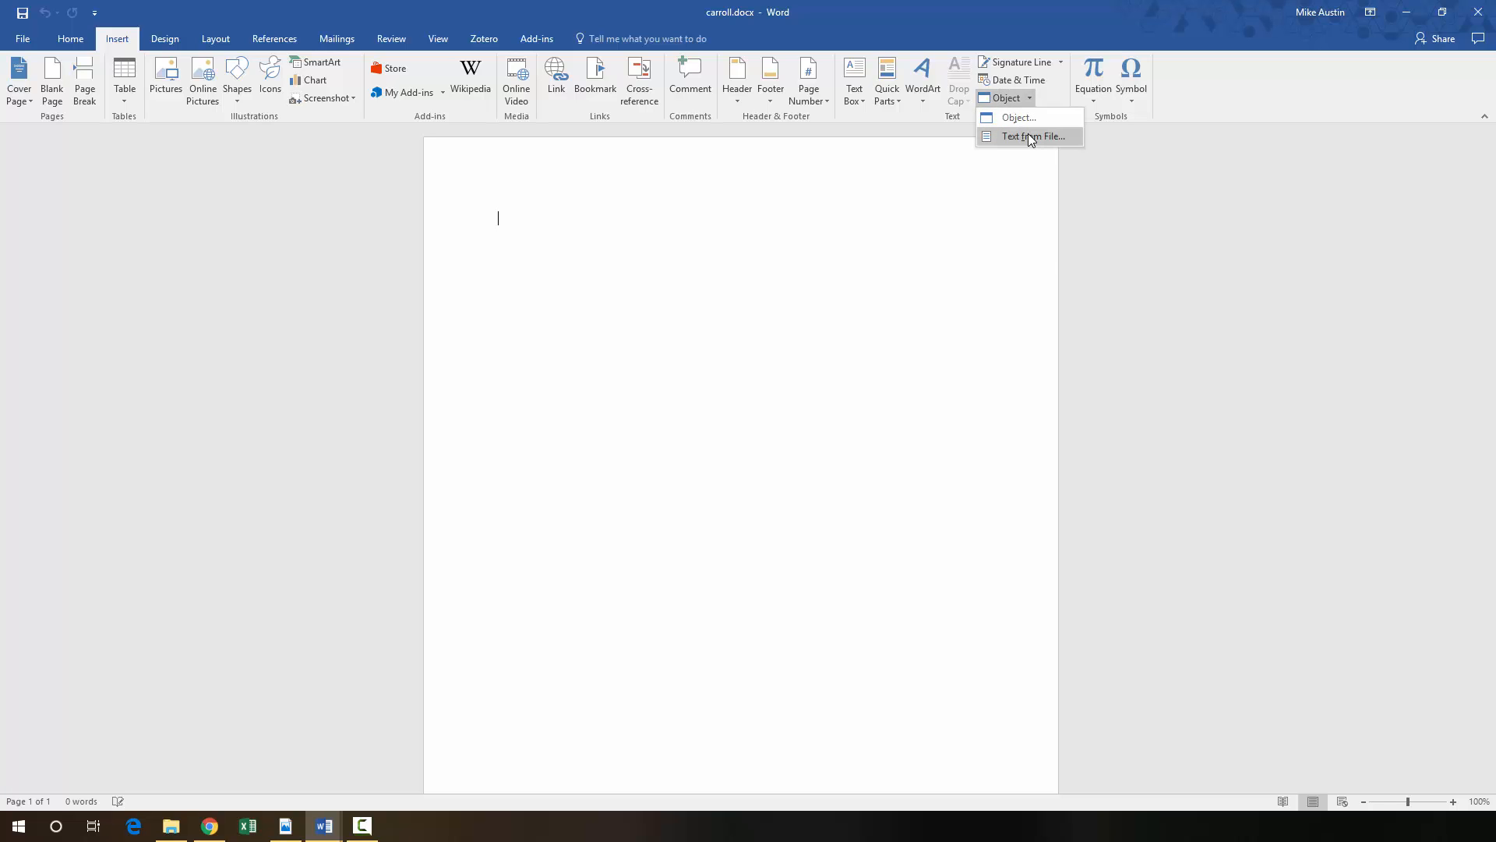
left_click(1031, 137)
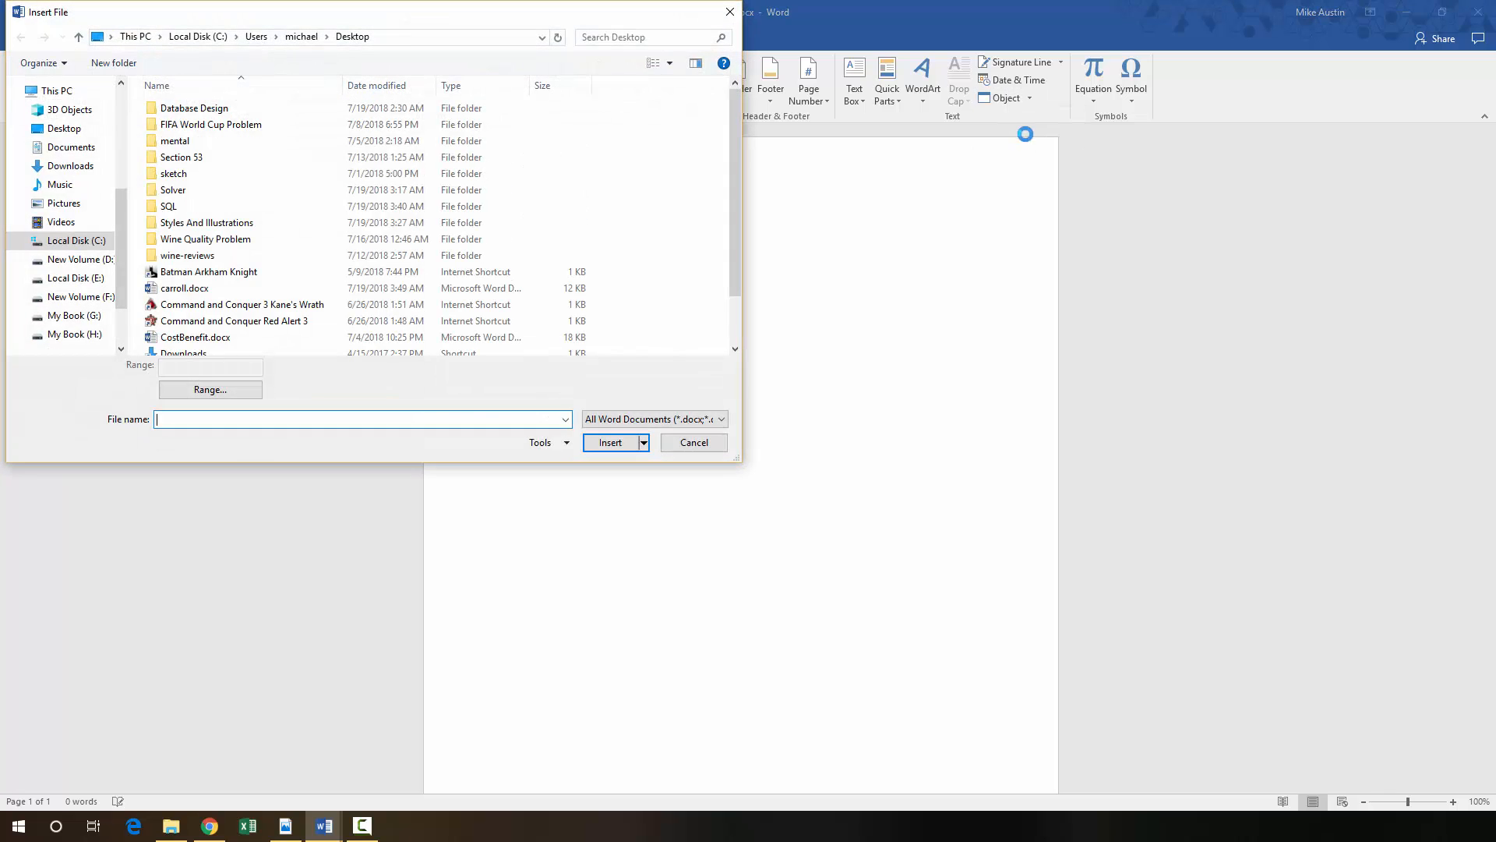
left_click(60, 168)
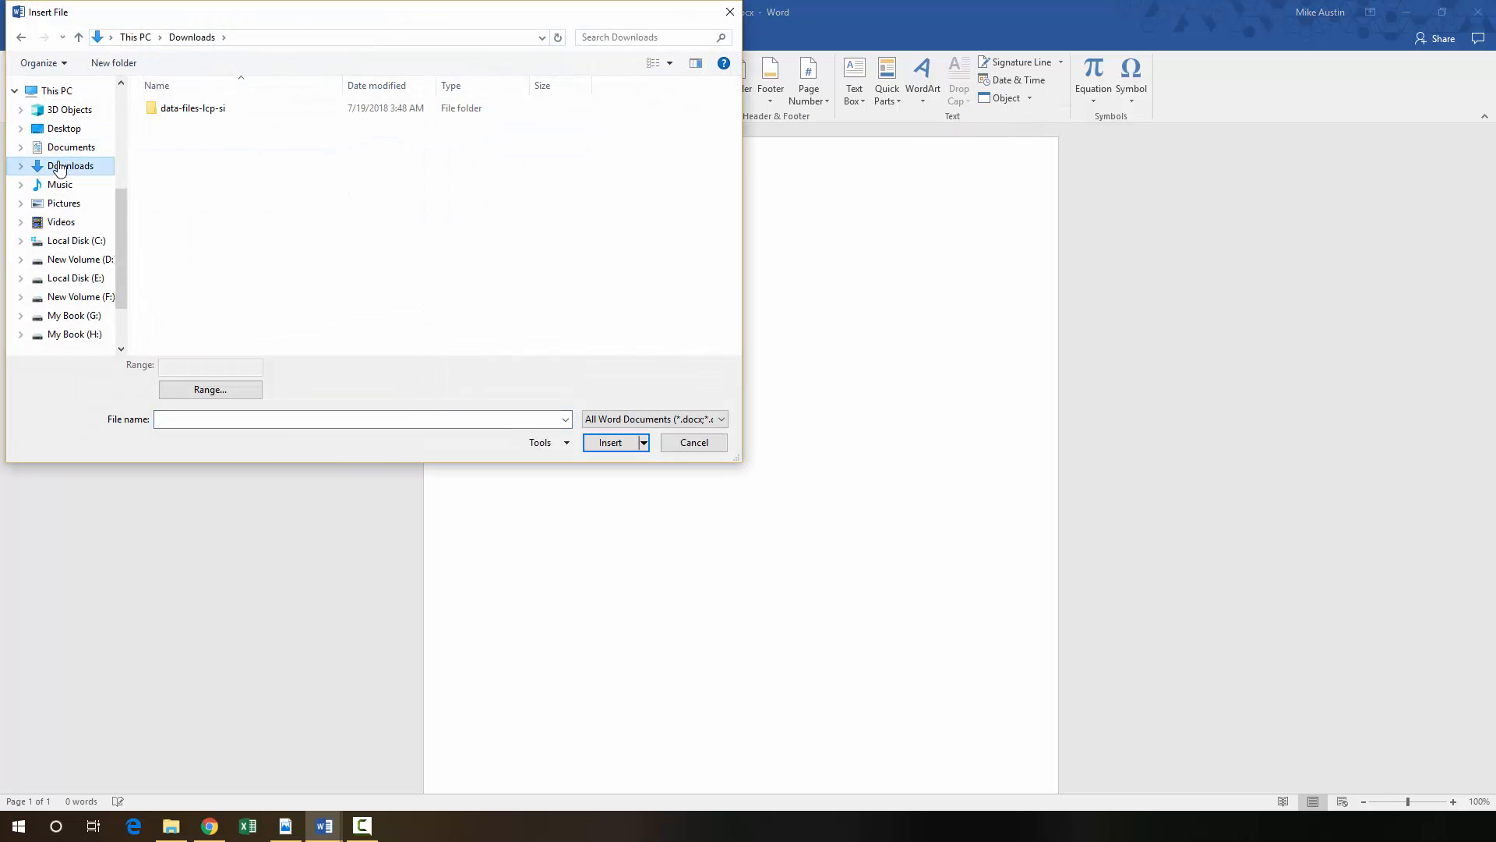
double_click(218, 115)
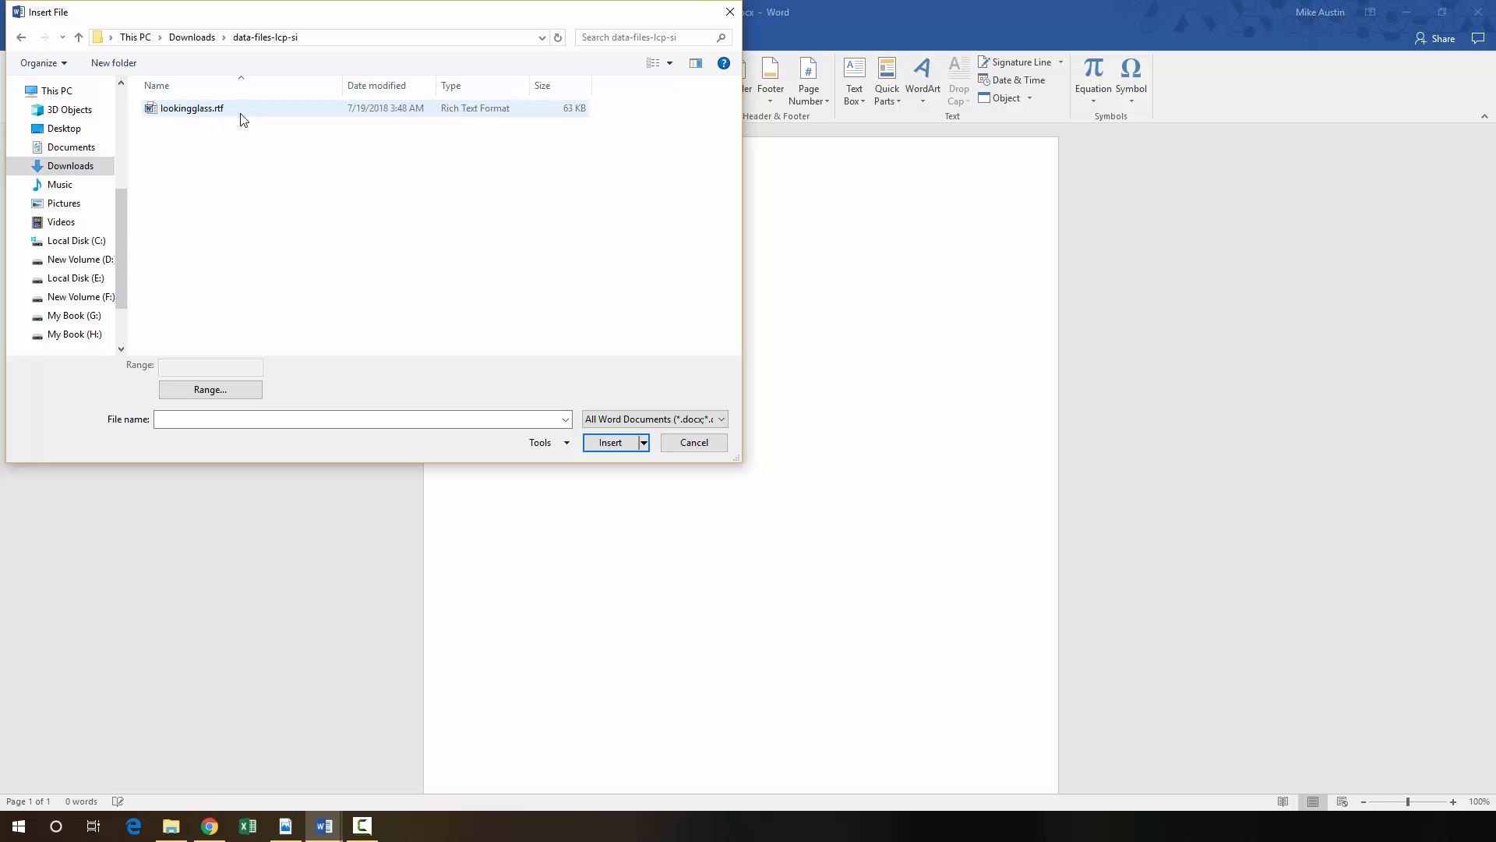
left_click(241, 116)
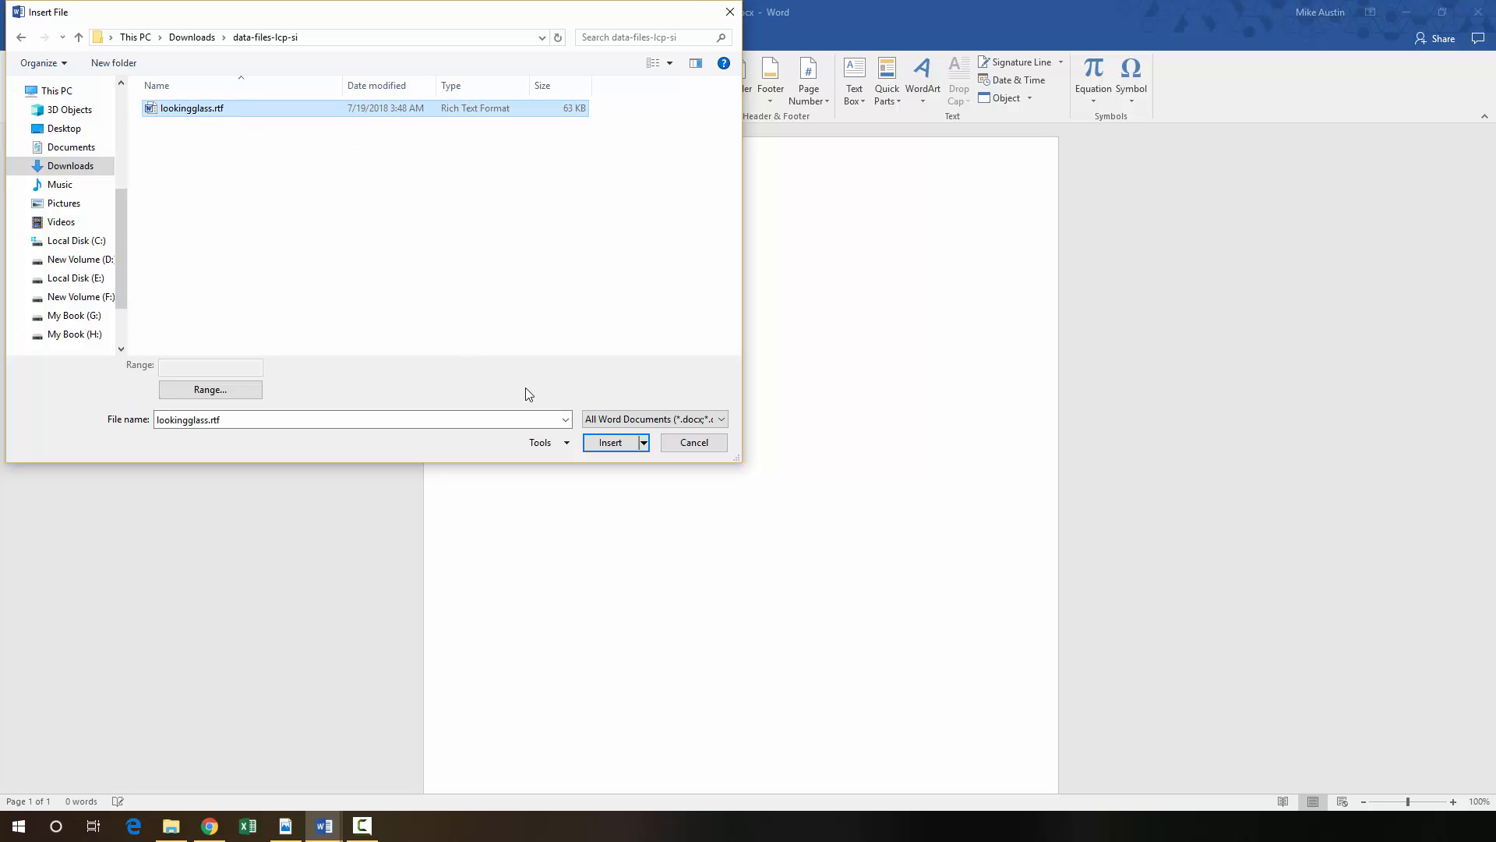
left_click(610, 443)
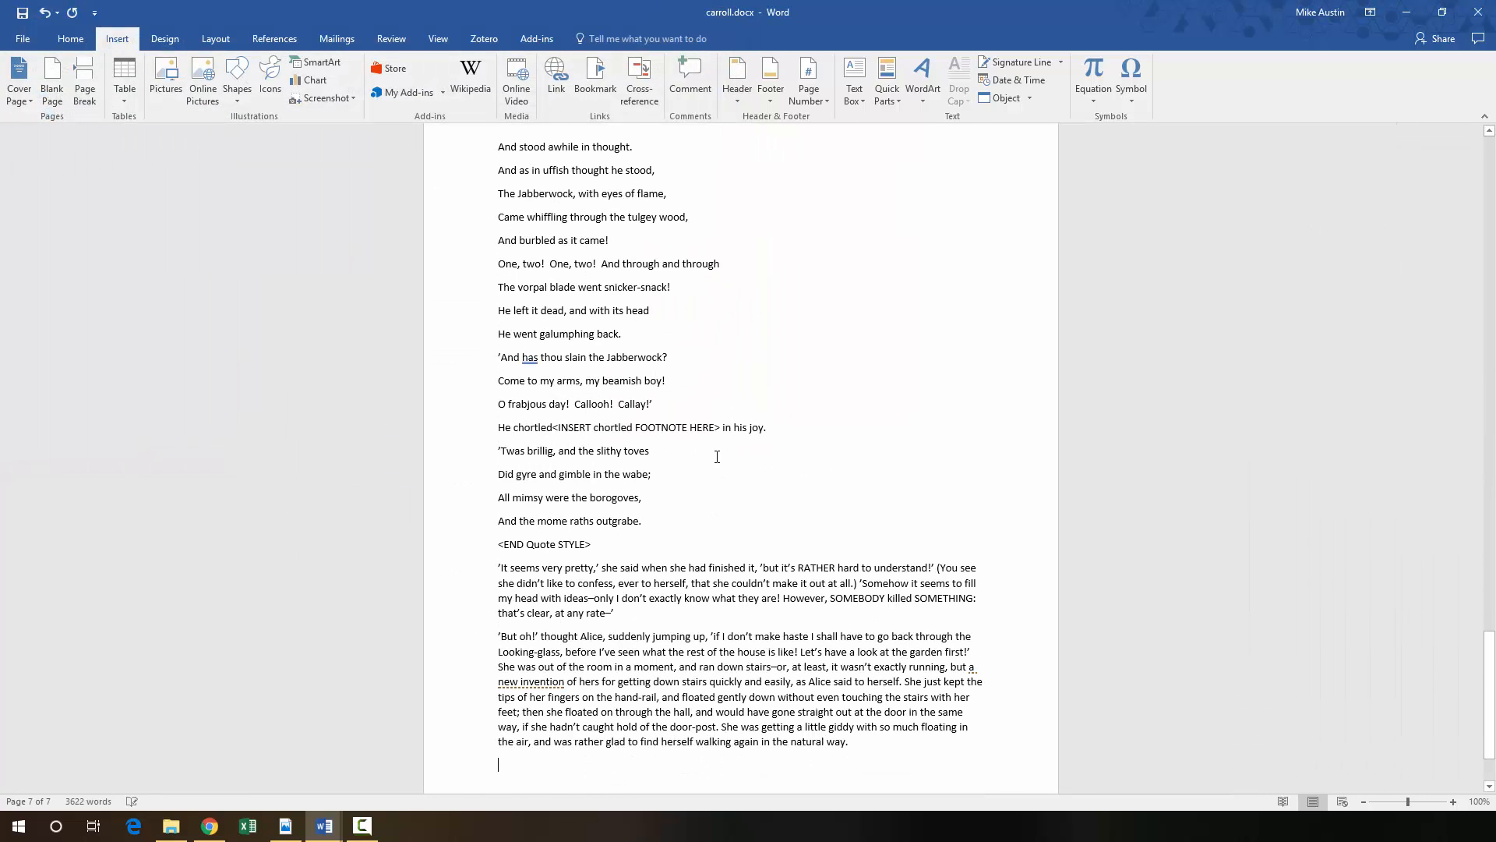
- Return to the start of the document and switch the view to one page at 100% zoom
scroll(708, 441, "down", 2)
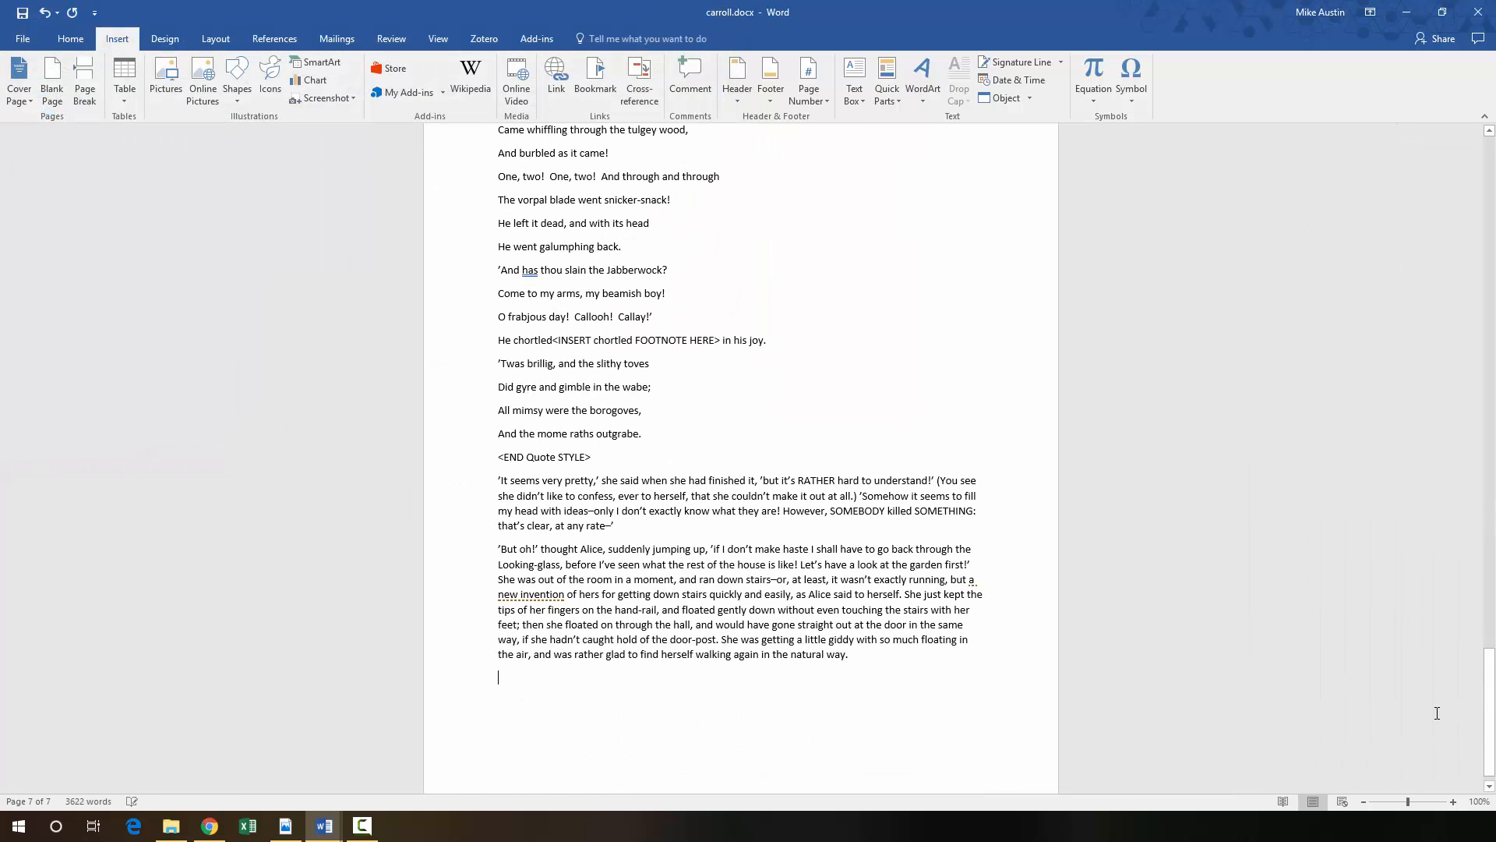
left_click_drag(1488, 699, 1401, 124)
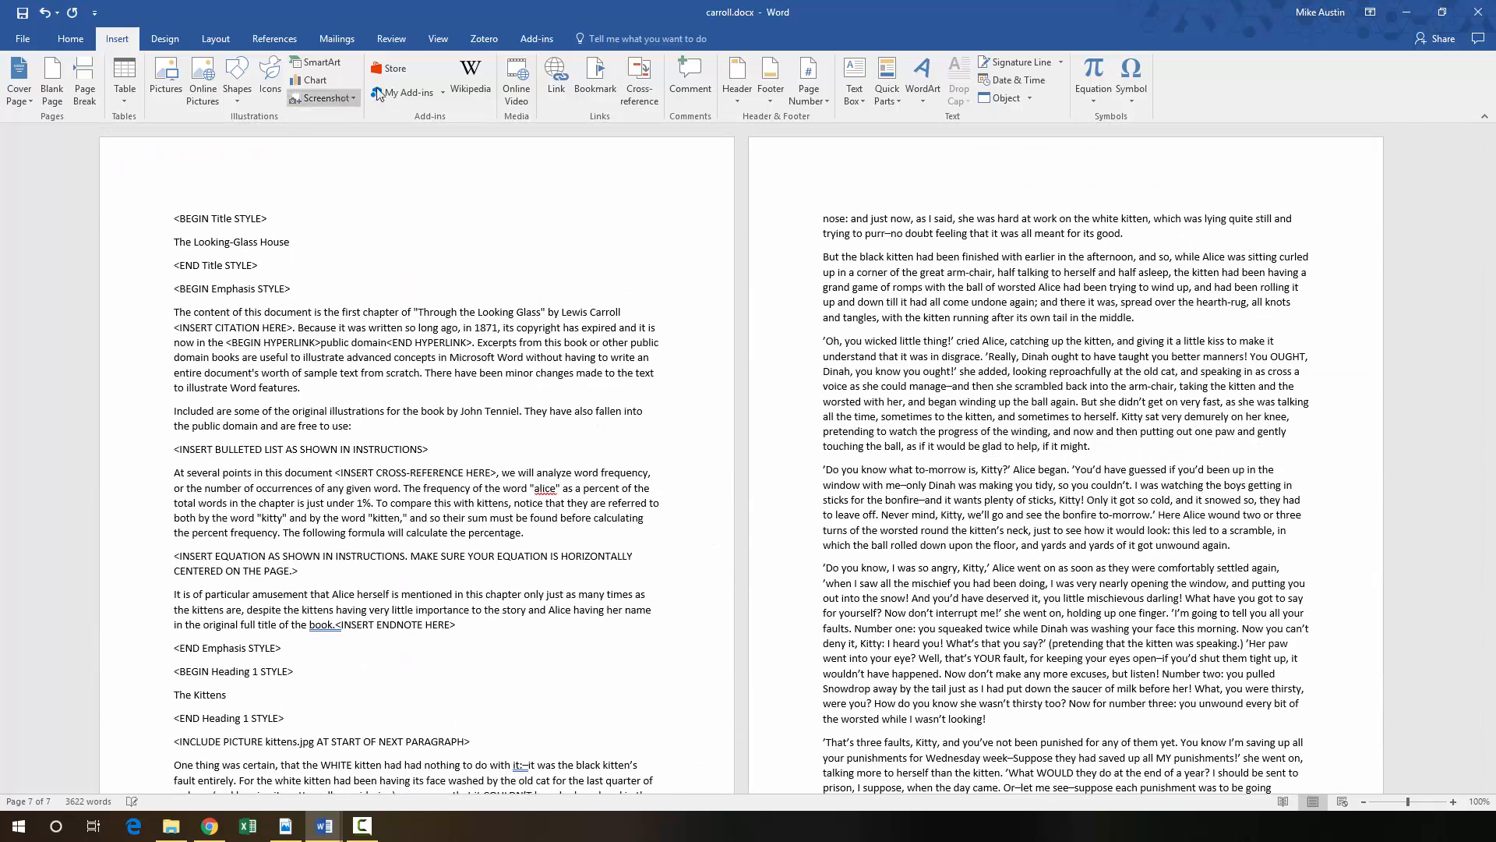
left_click(438, 41)
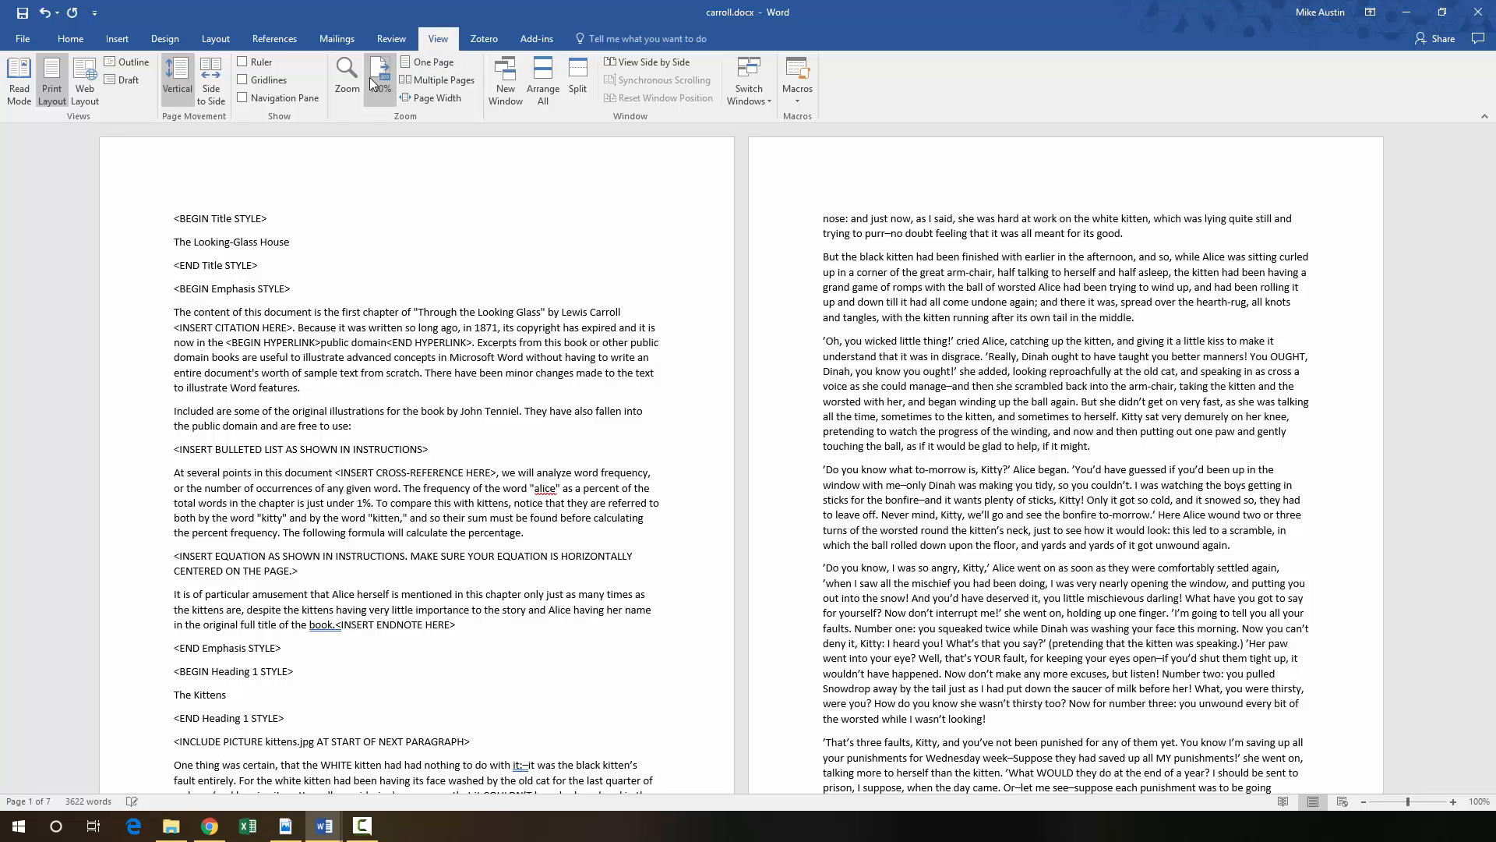
left_click(417, 60)
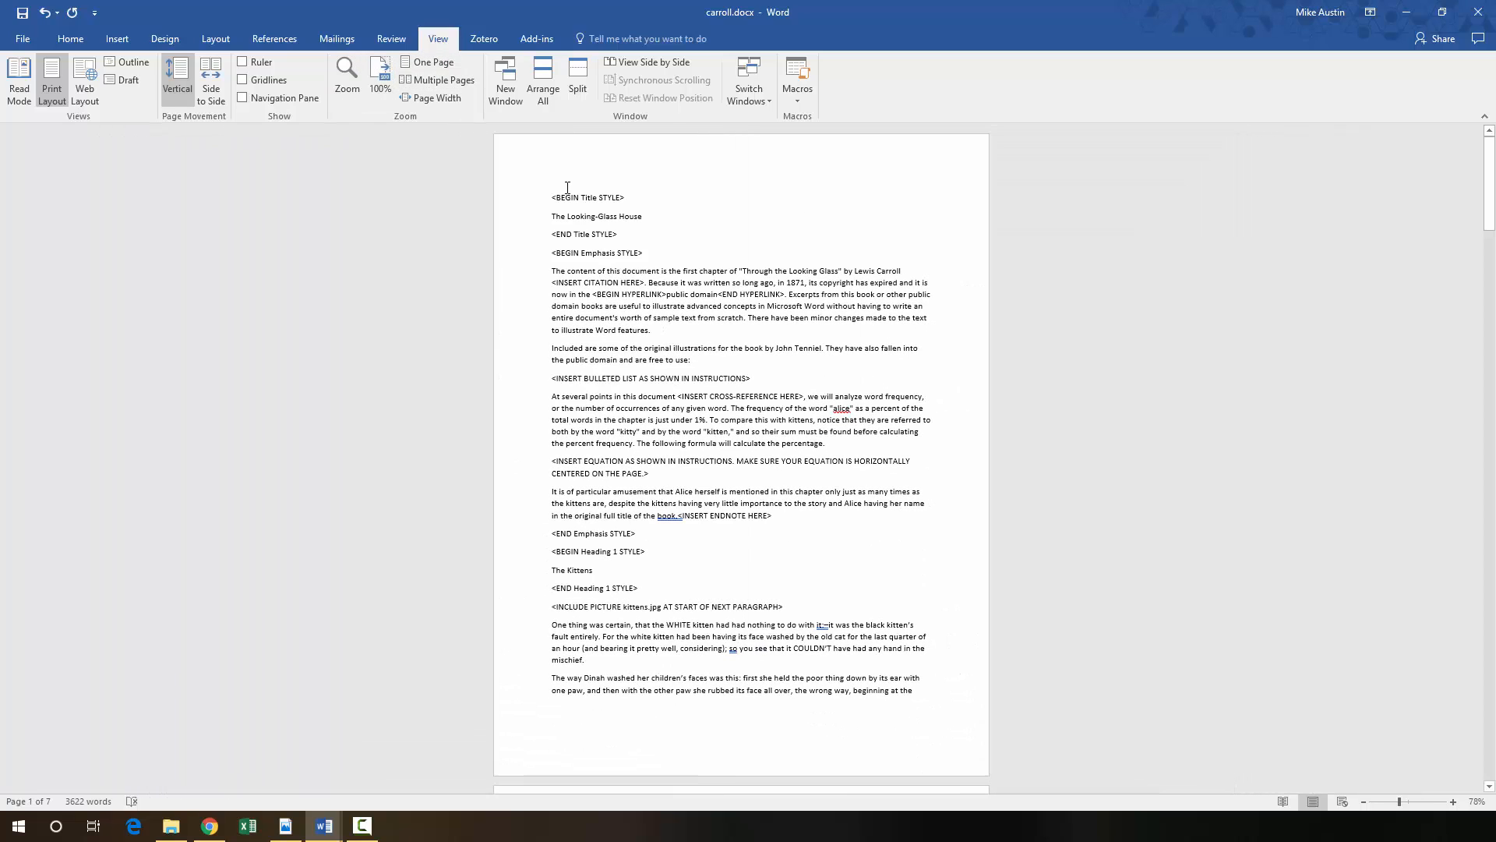
left_click(356, 72)
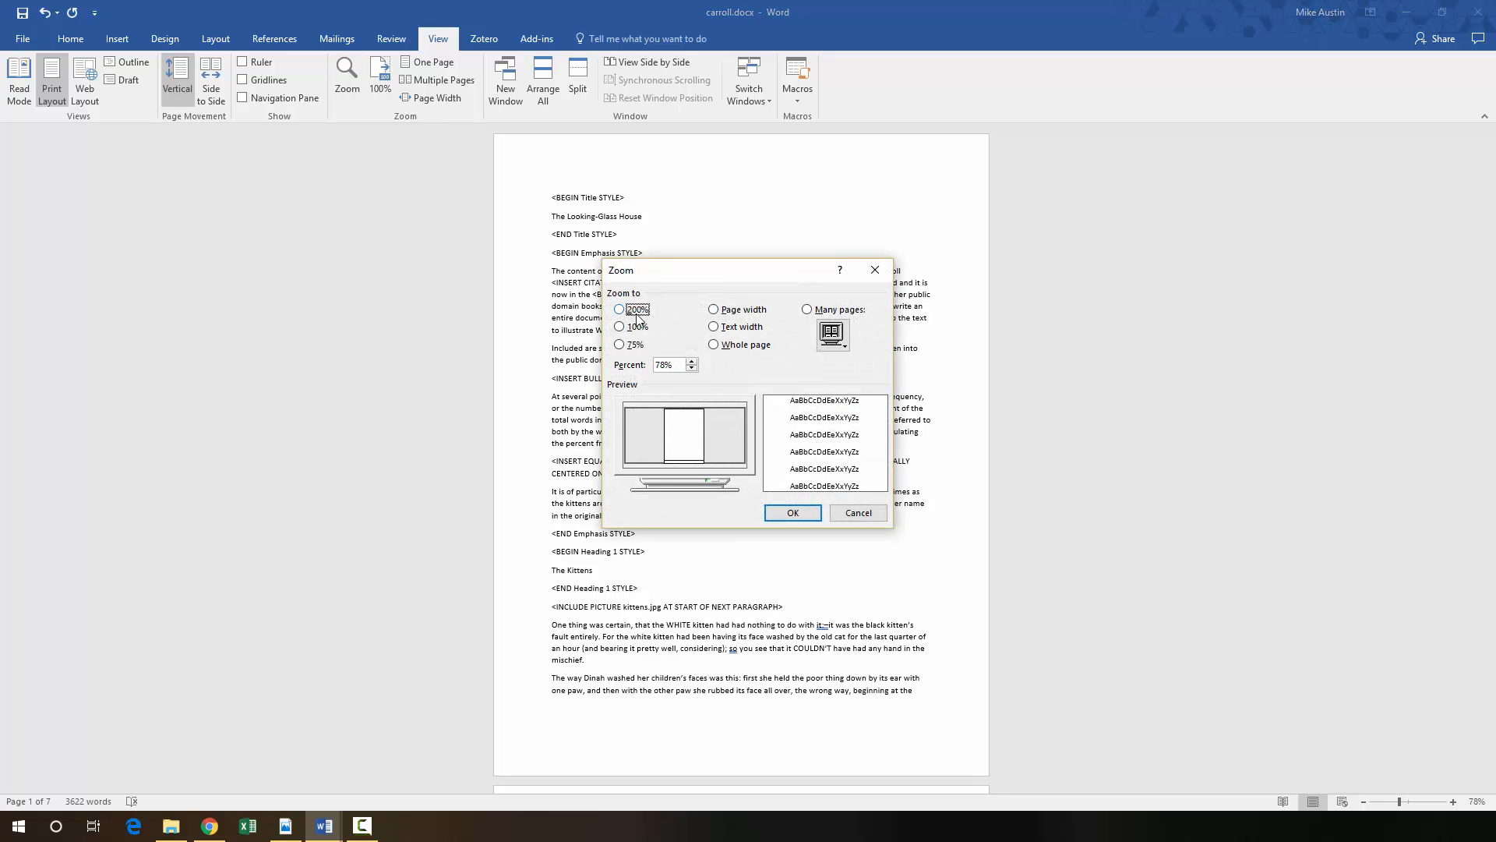
left_click(628, 332)
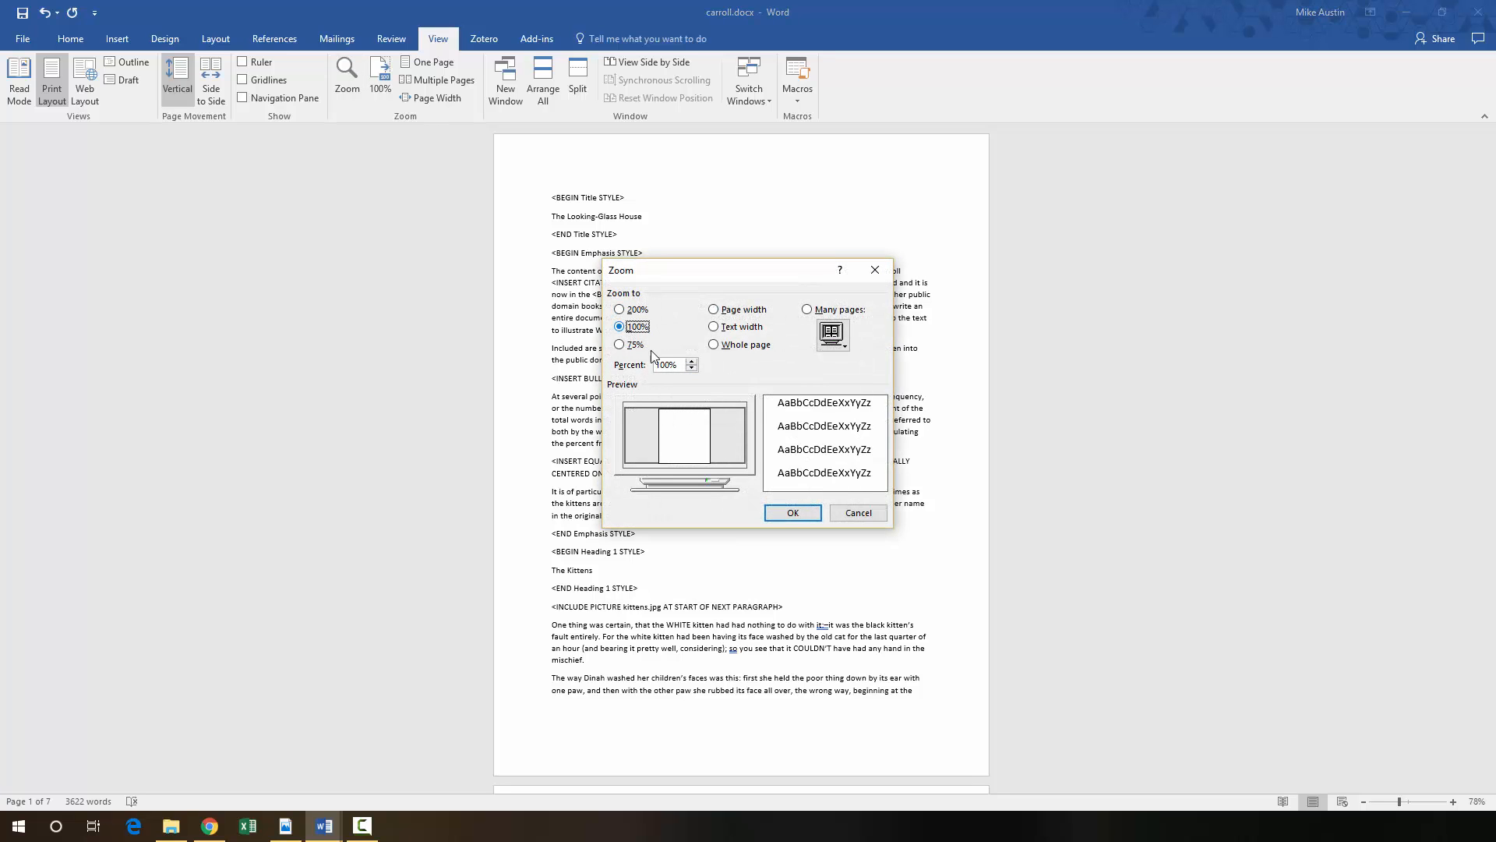
left_click(791, 511)
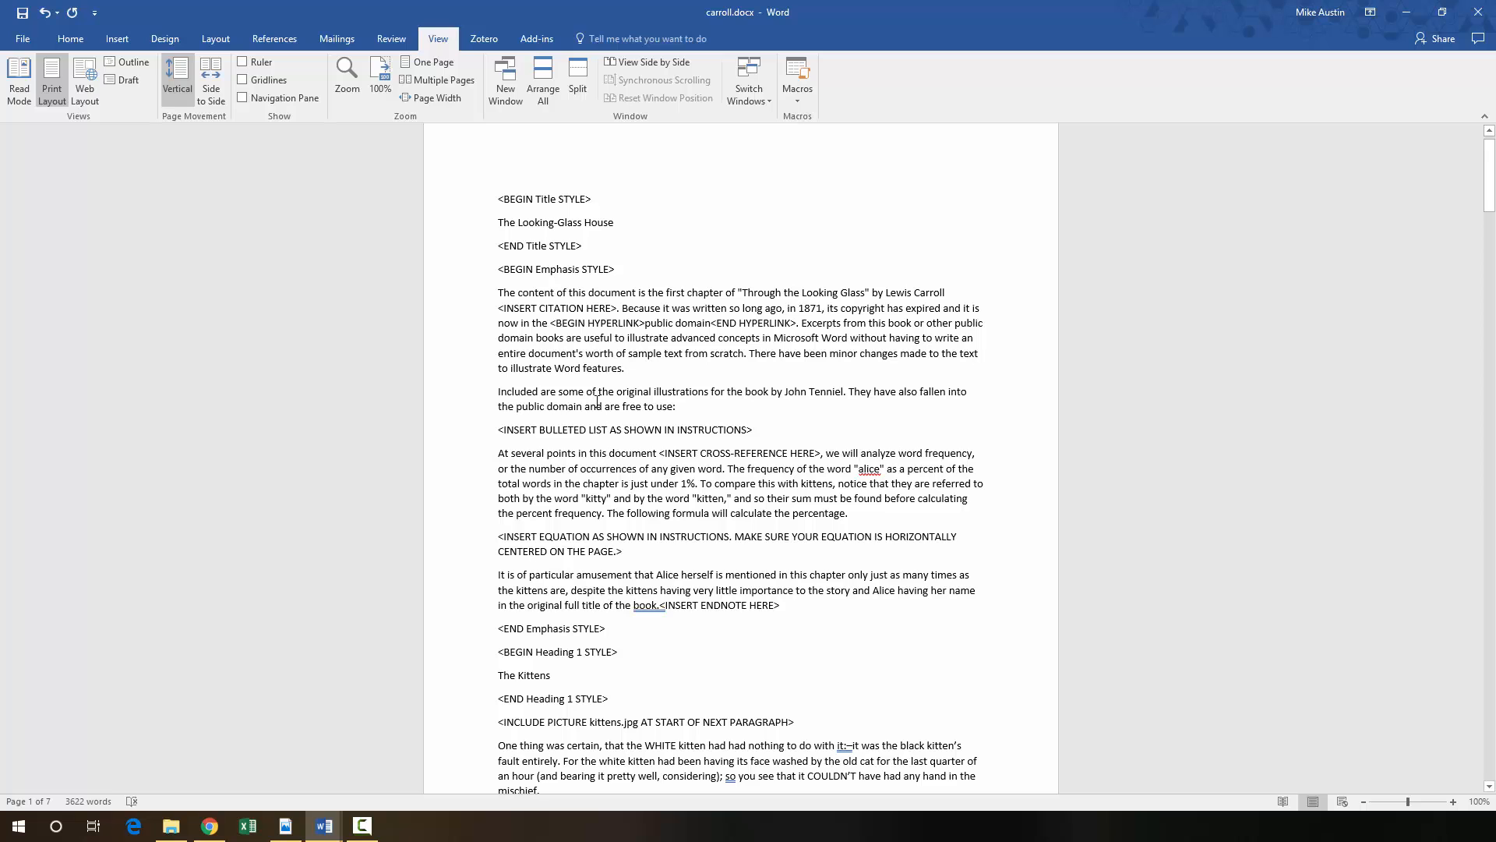
- Apply the Title style to the line "The Looking-Glass House"
left_click(67, 36)
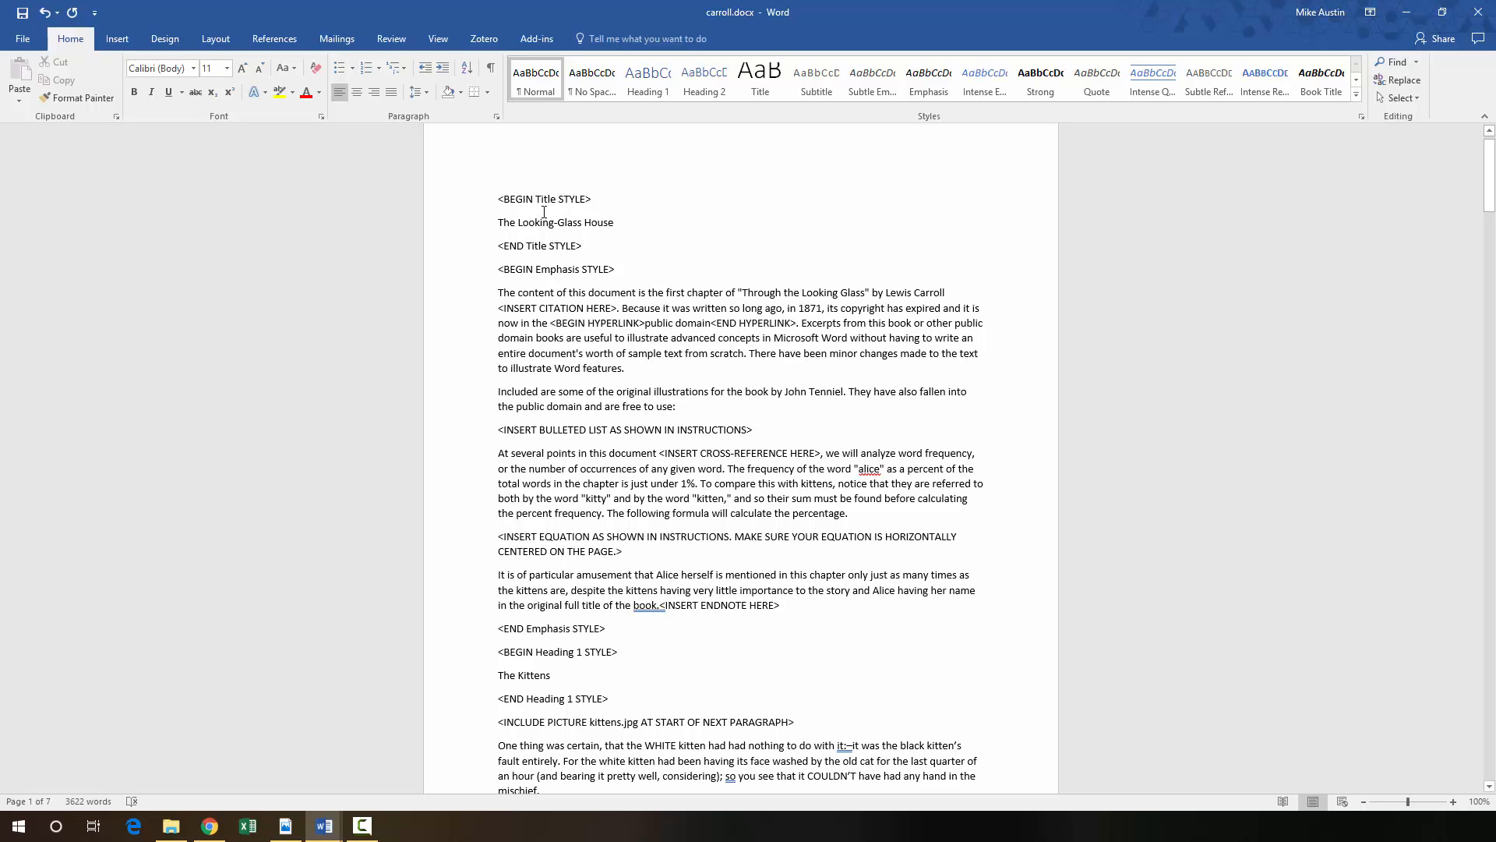
scroll(896, 327, "down", 1)
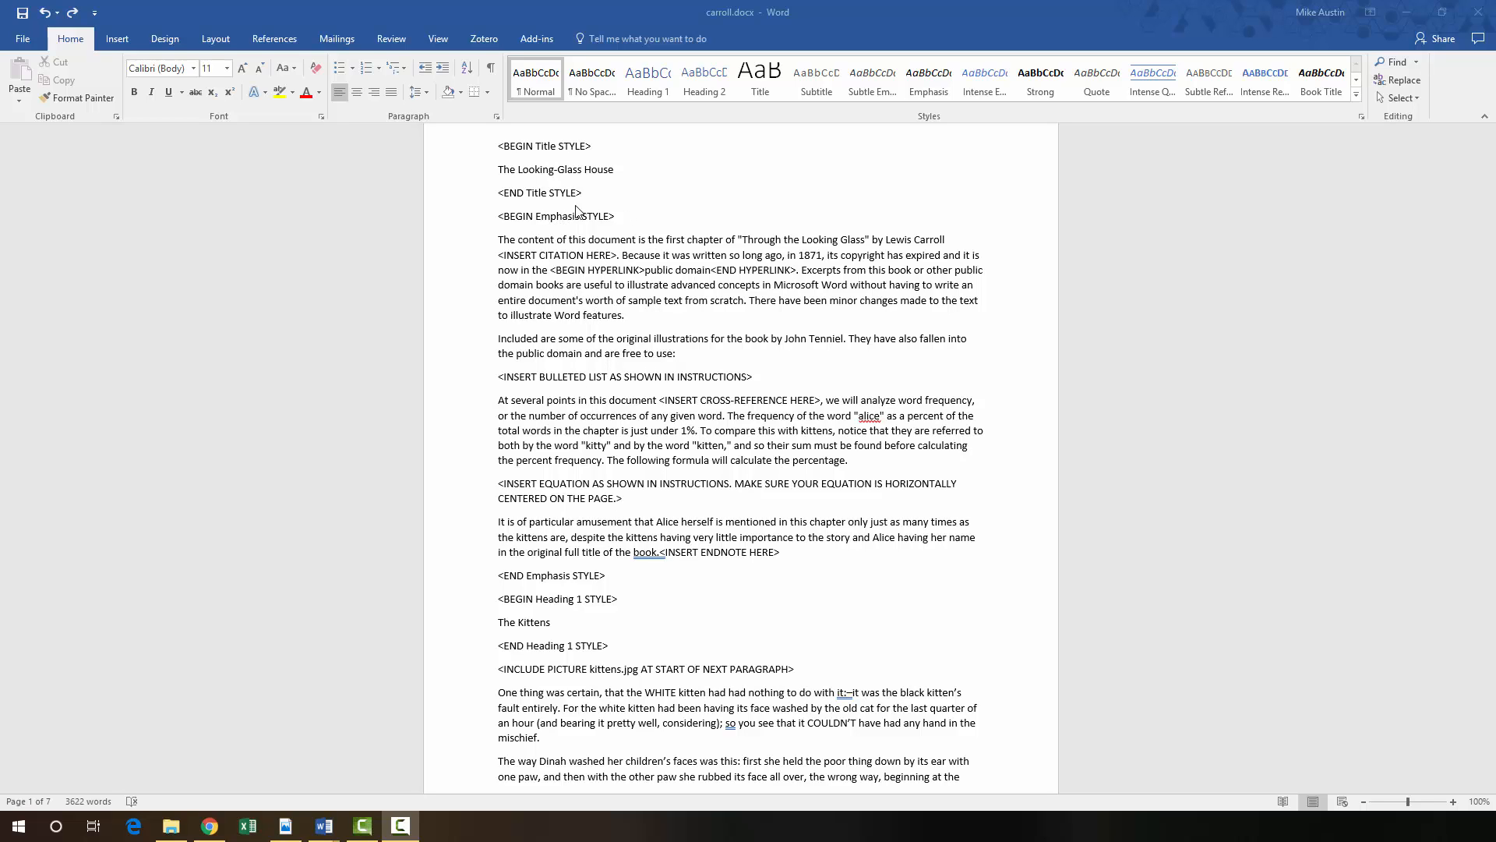
left_click(499, 170)
left_click_drag(500, 170, 620, 174)
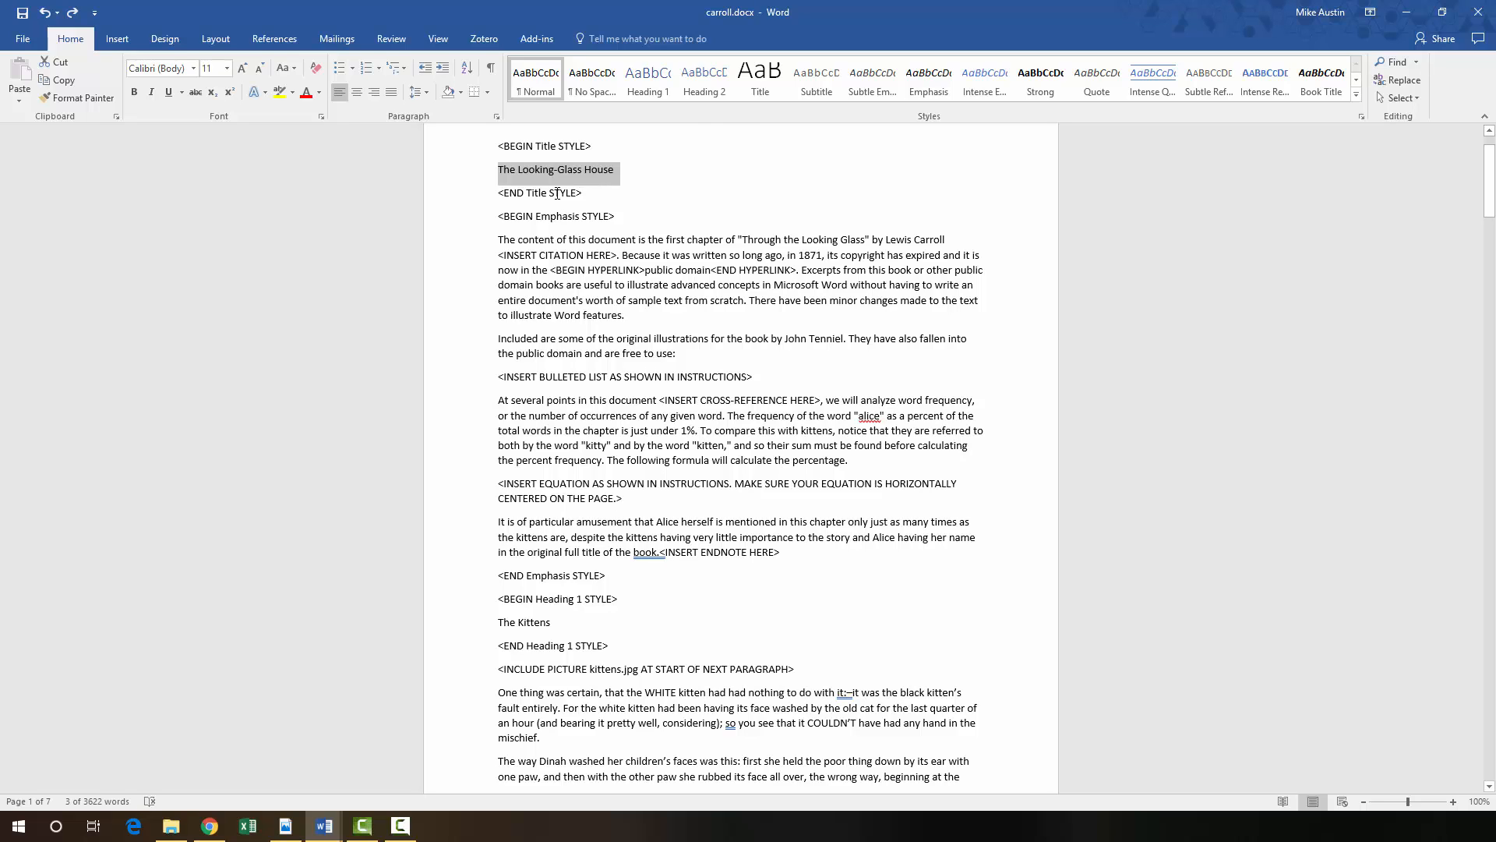
left_click(760, 86)
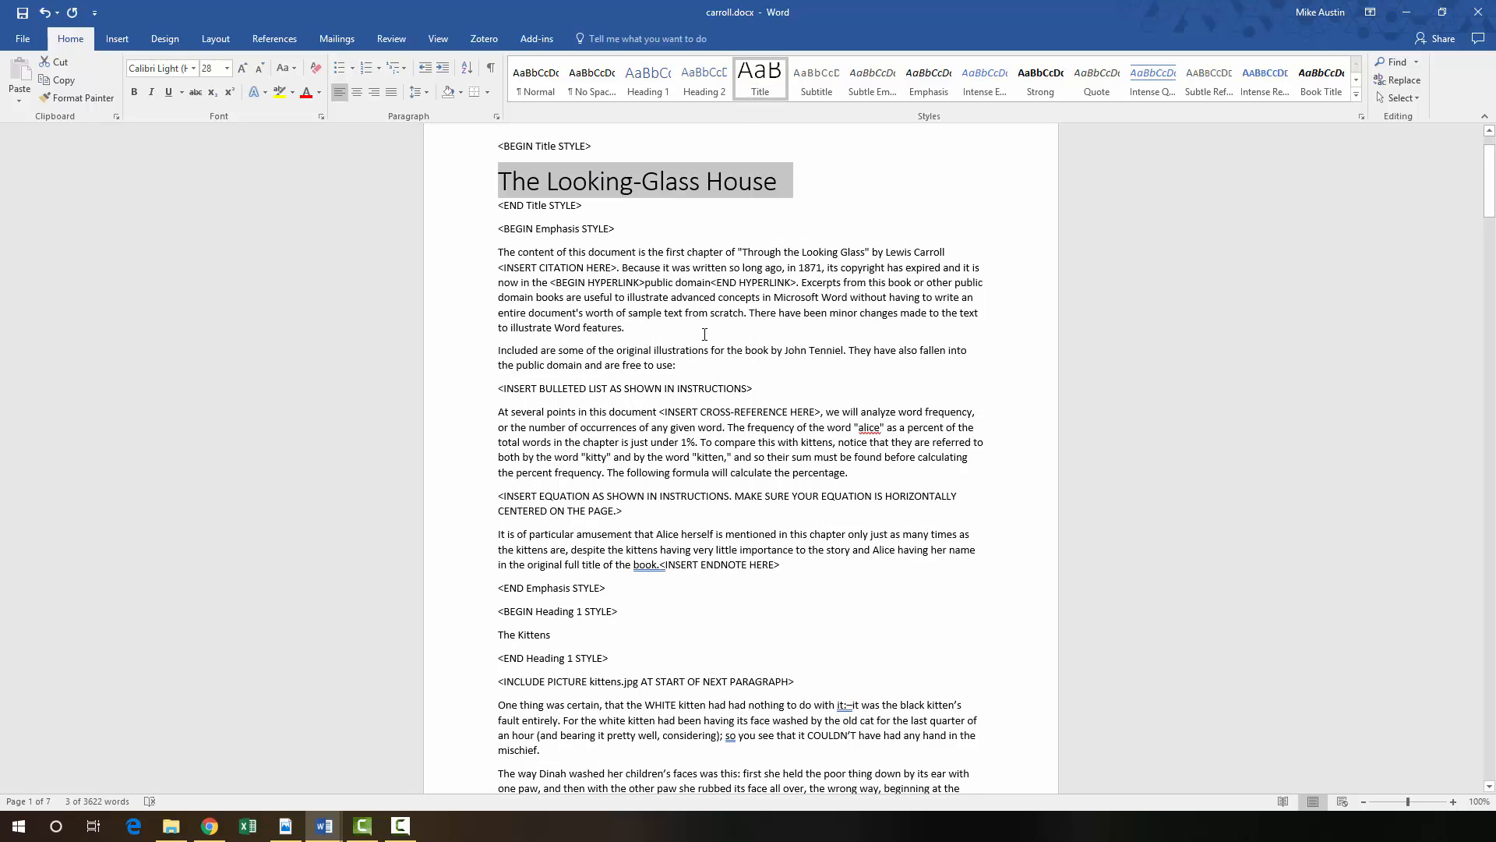
left_click(699, 311)
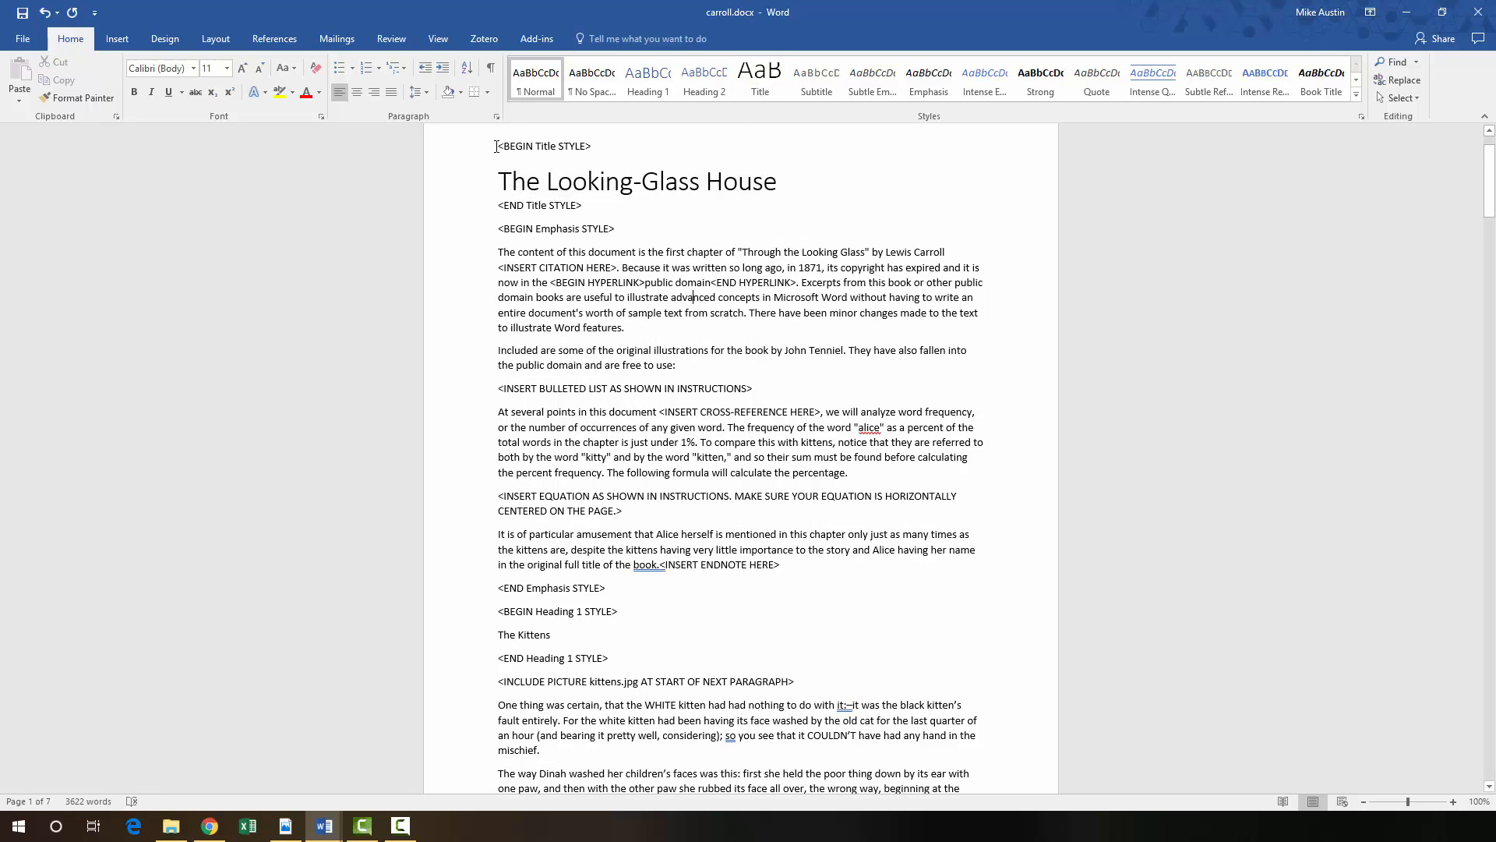
- Delete the <BEGIN Title STYLE> and <END Title STYLE> marker lines around the title "The Looking-Glass House"
left_click_drag(496, 146, 595, 148)
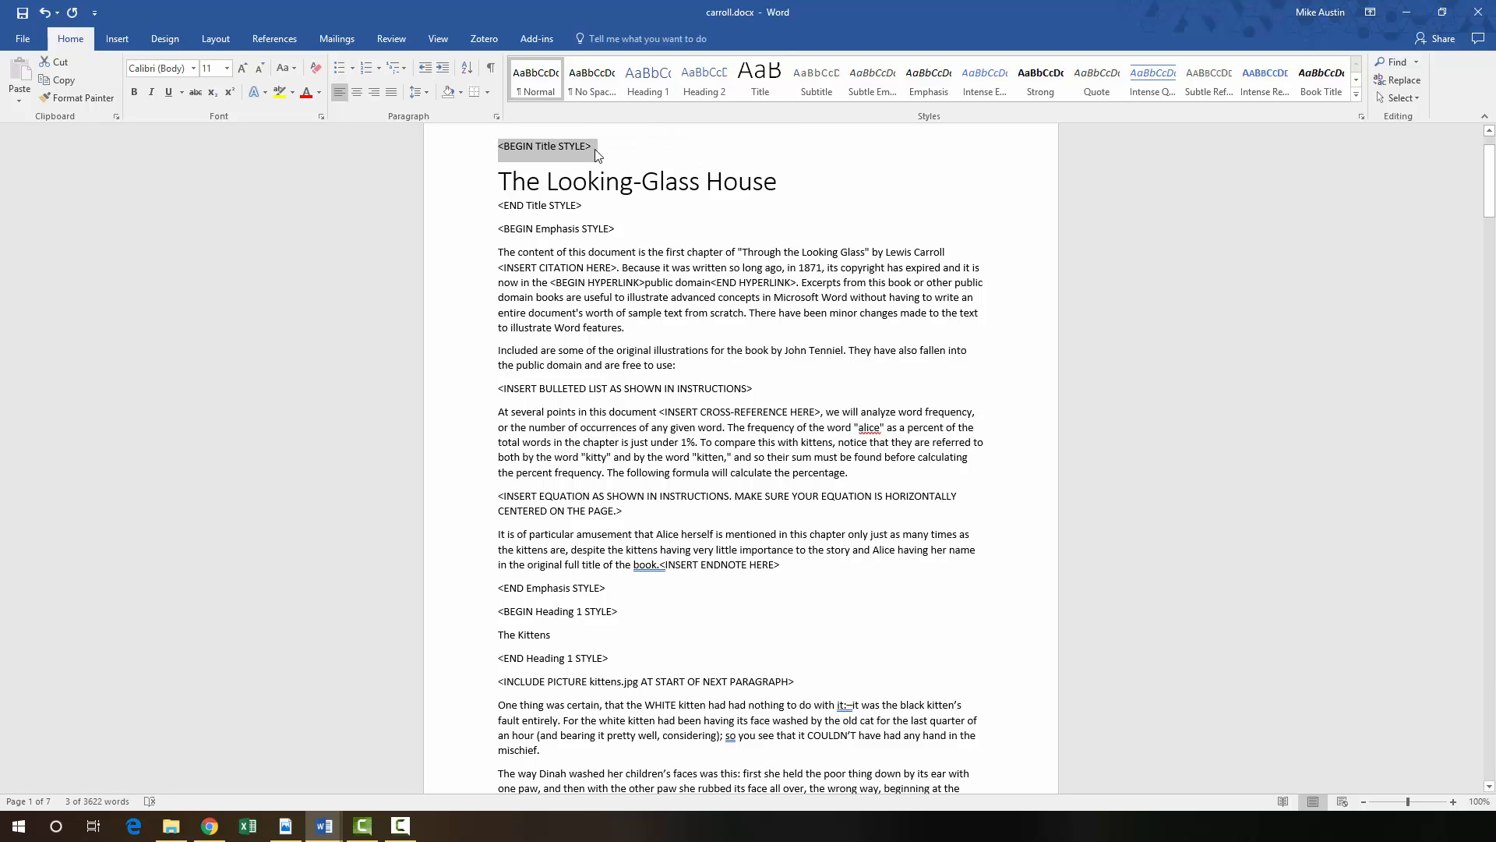
key("Delete")
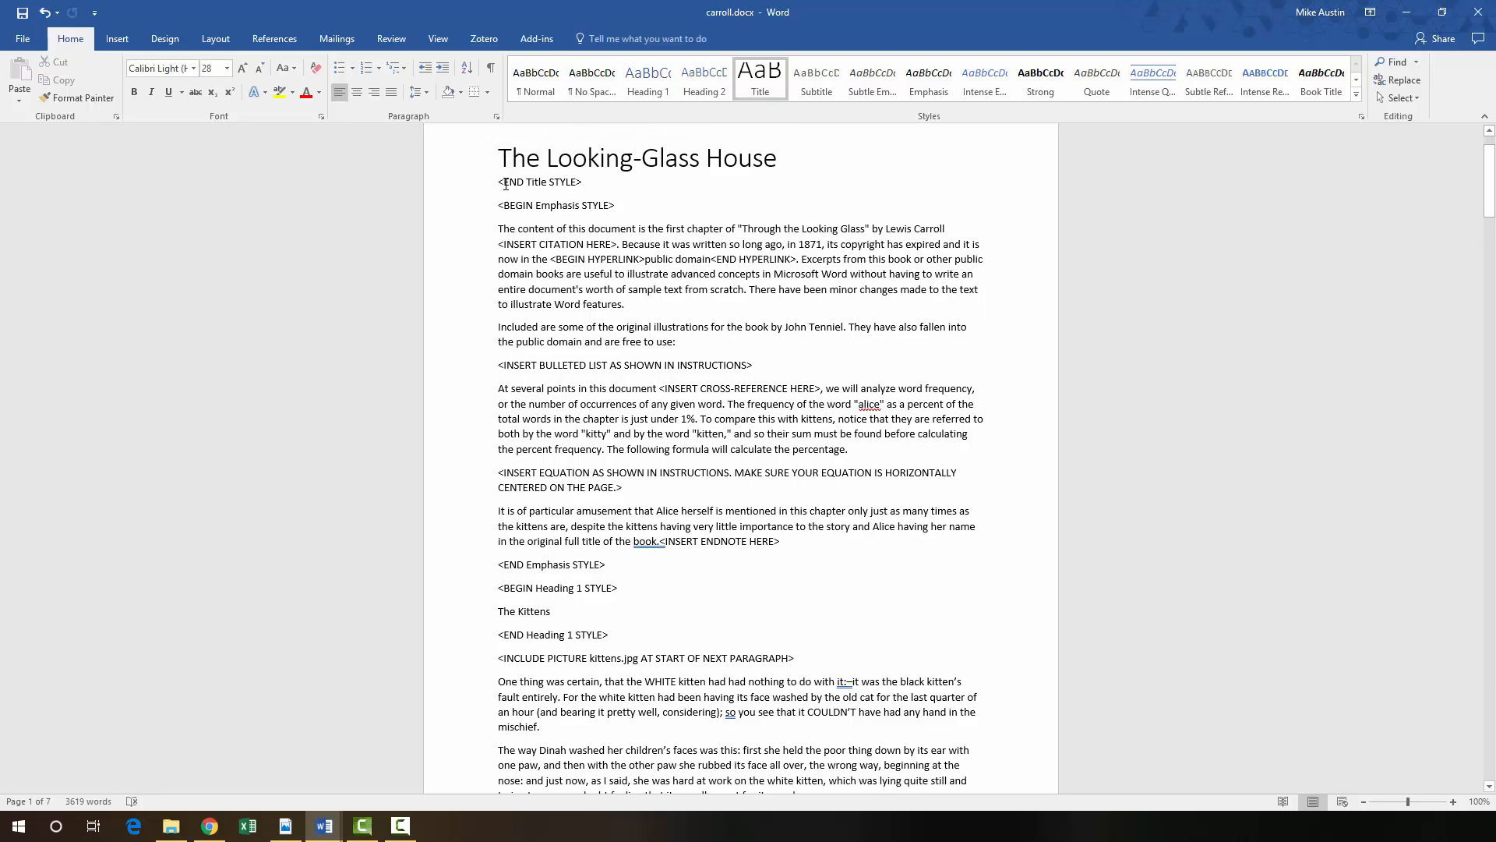
left_click_drag(505, 184, 582, 173)
key("Delete")
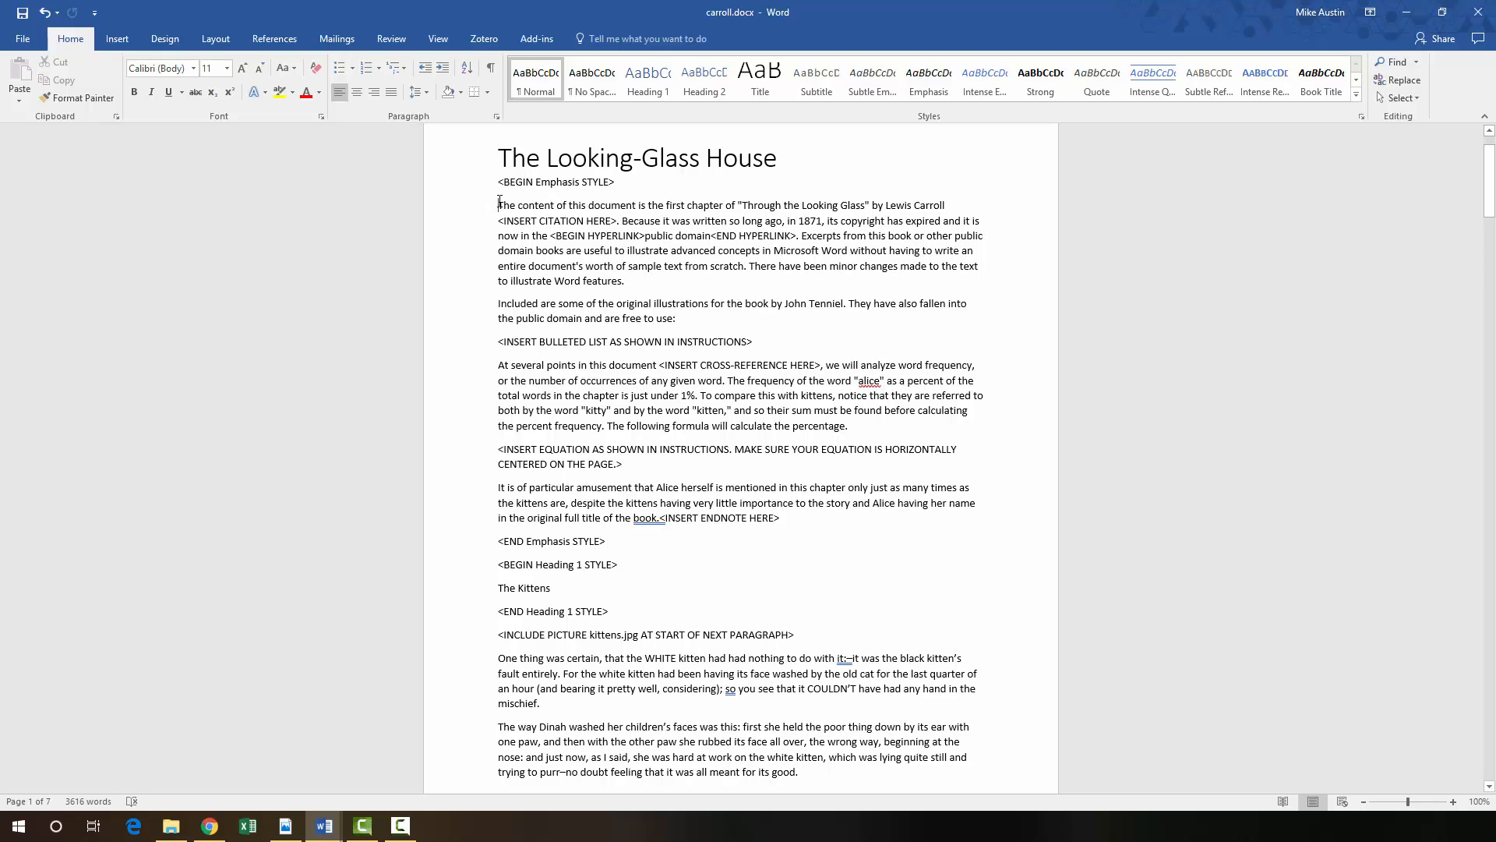
- Apply the Emphasis style to the introductory paragraphs between the Emphasis markers, and delete both the BEGIN and END Emphasis marker lines
left_click_drag(499, 204, 780, 523)
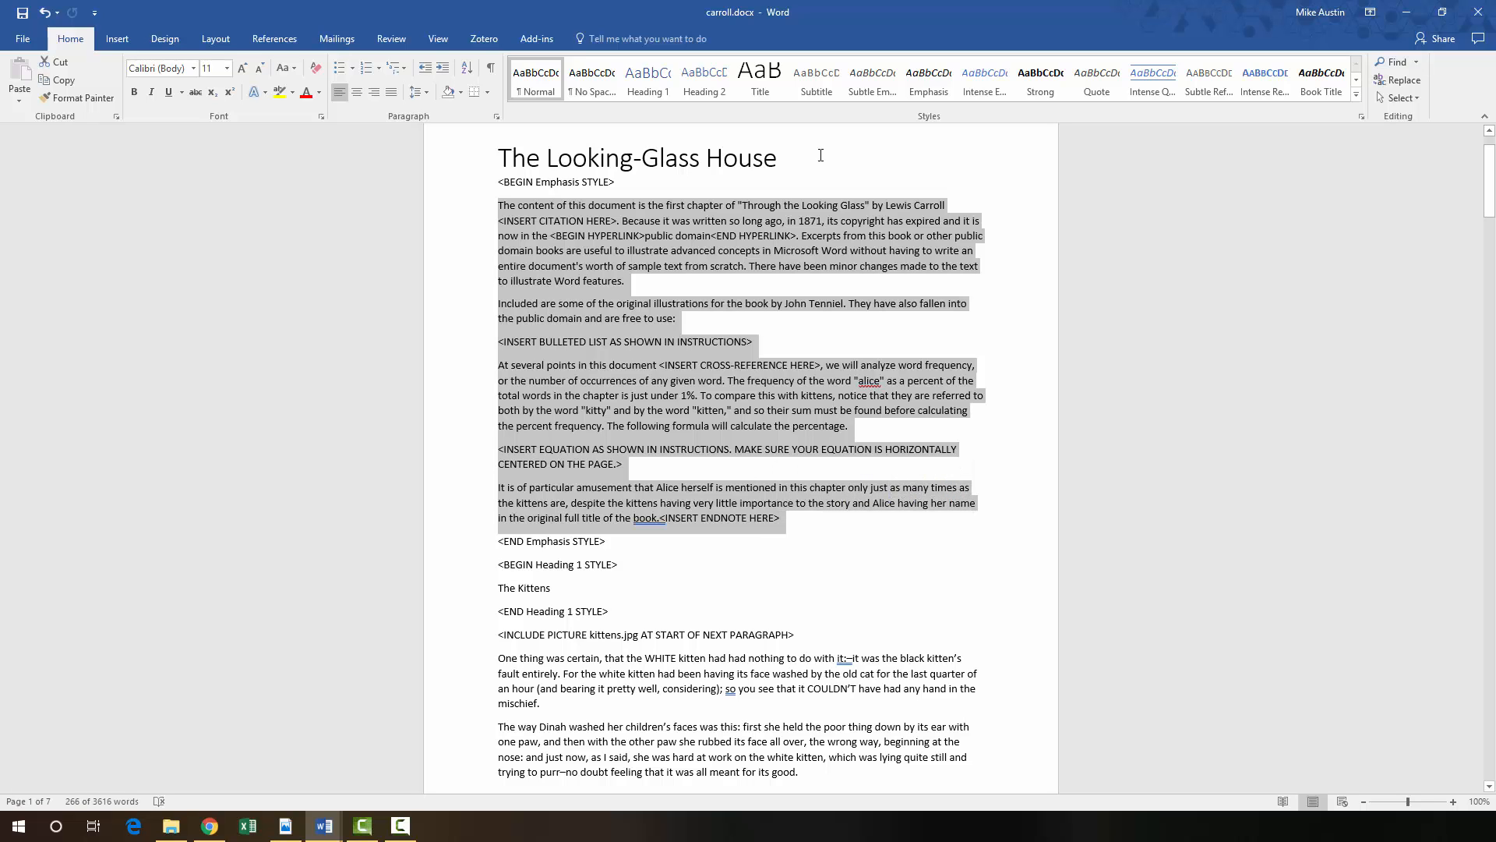
left_click(935, 85)
left_click_drag(497, 181, 612, 182)
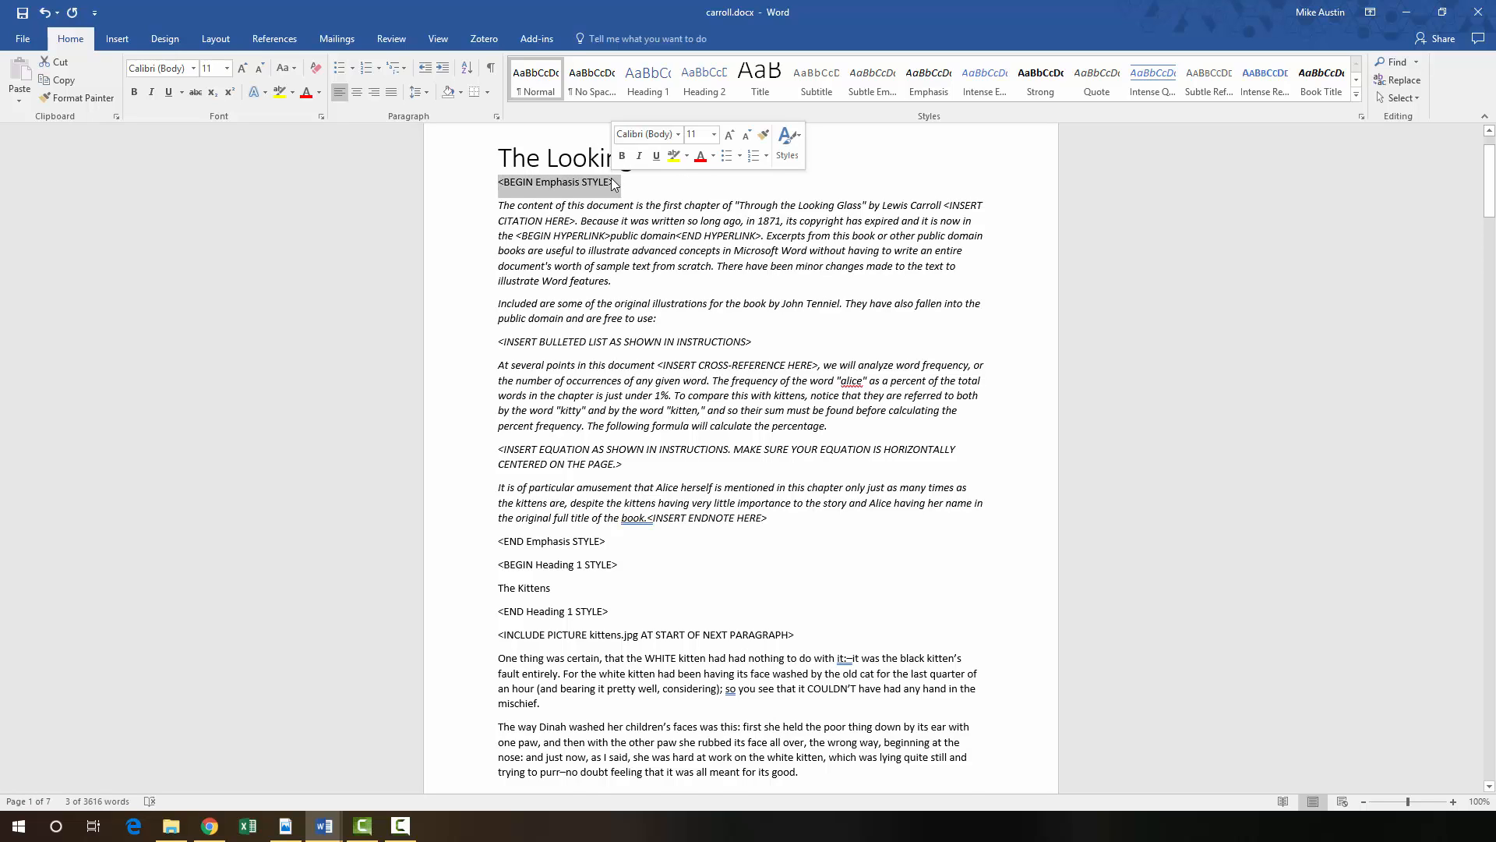
key("Delete")
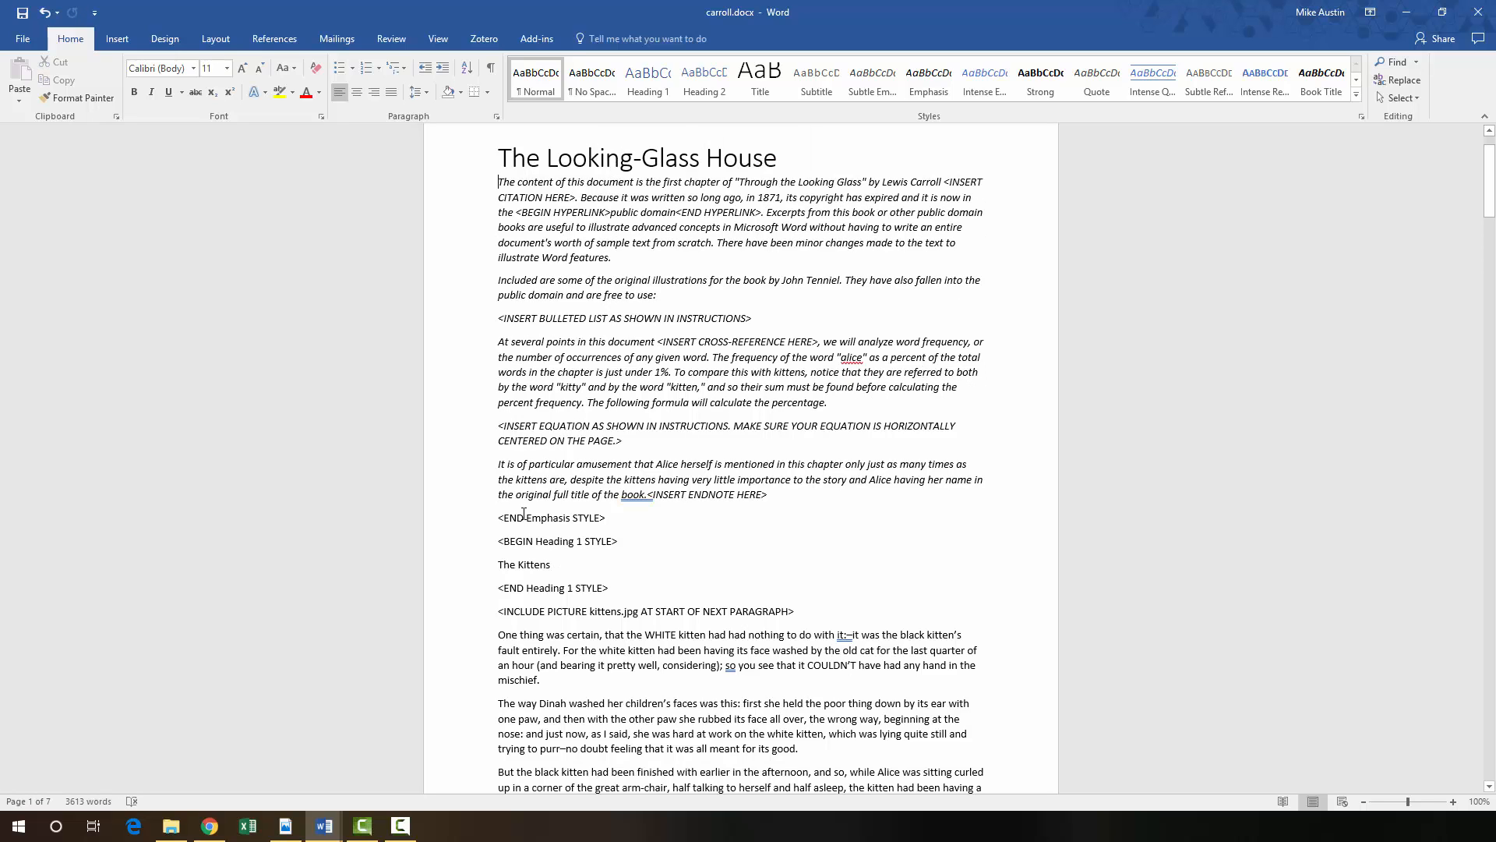
left_click_drag(498, 517, 592, 516)
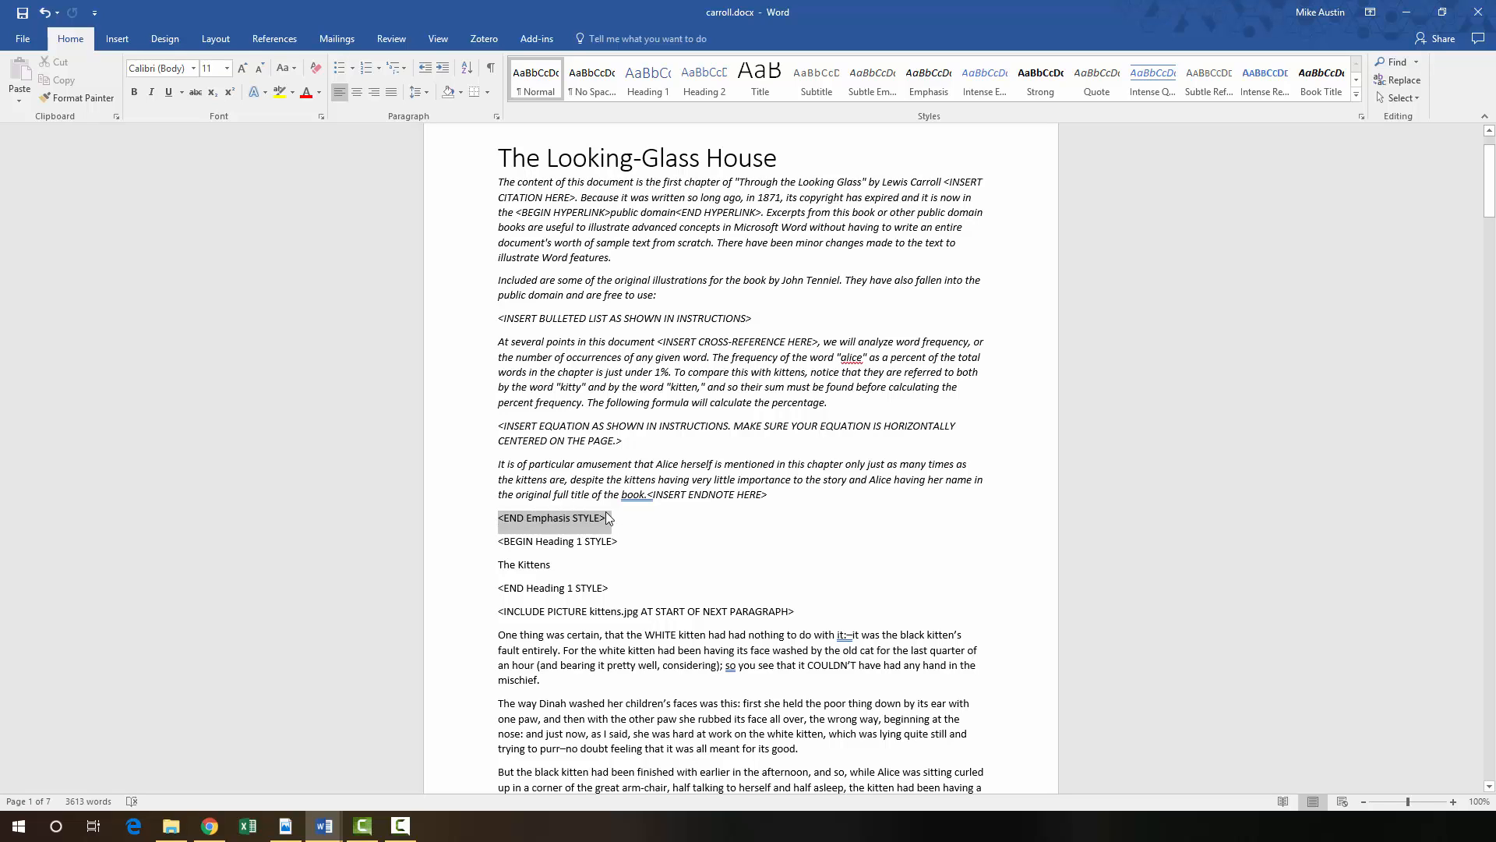
key("Delete")
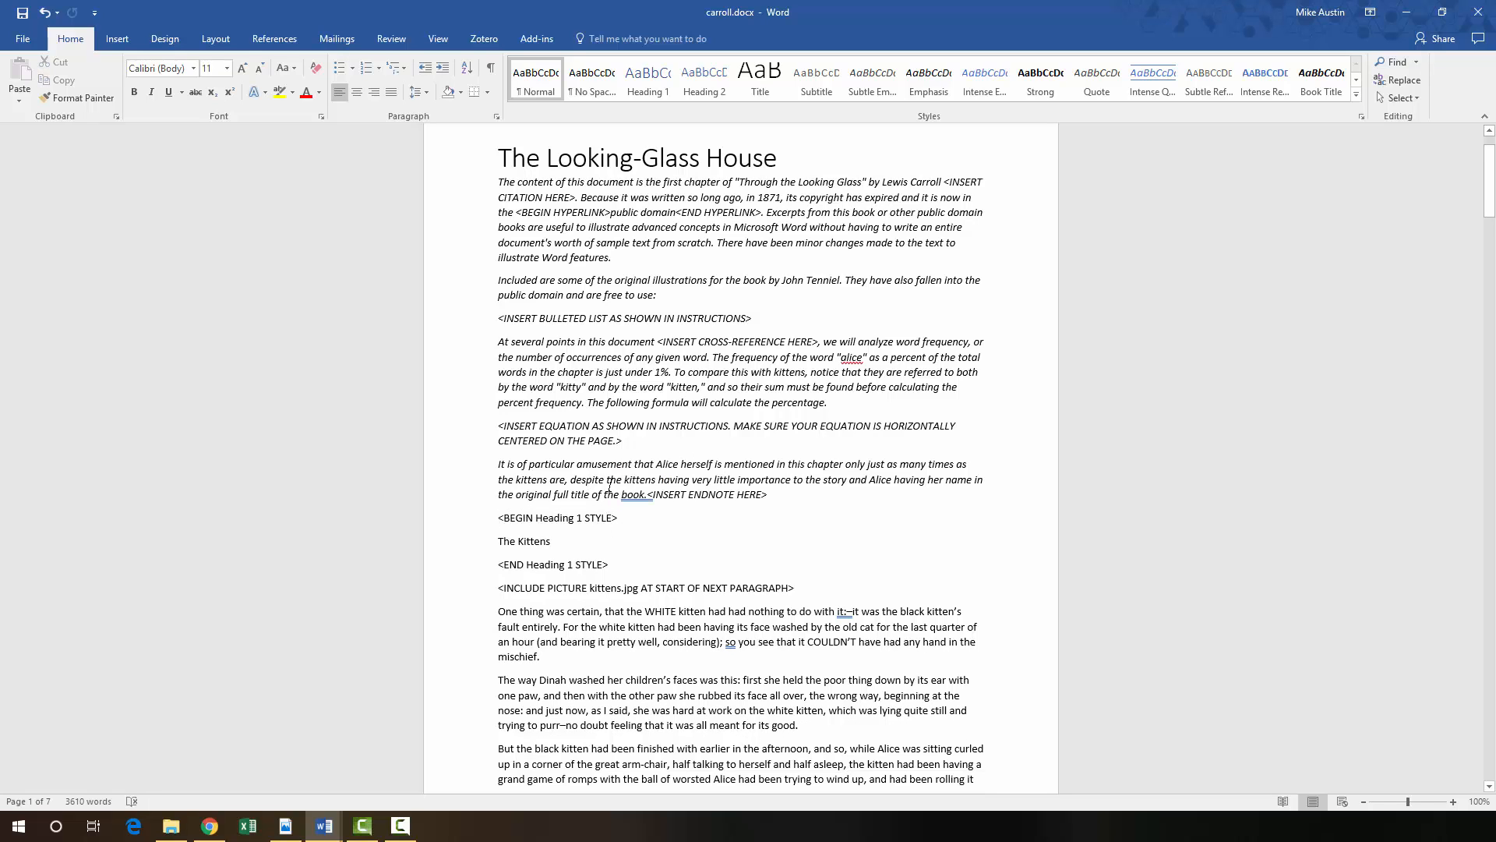
- Apply the Heading 1 style to the line "The Kittens" and left-align the heading
scroll(610, 487, "down", 4)
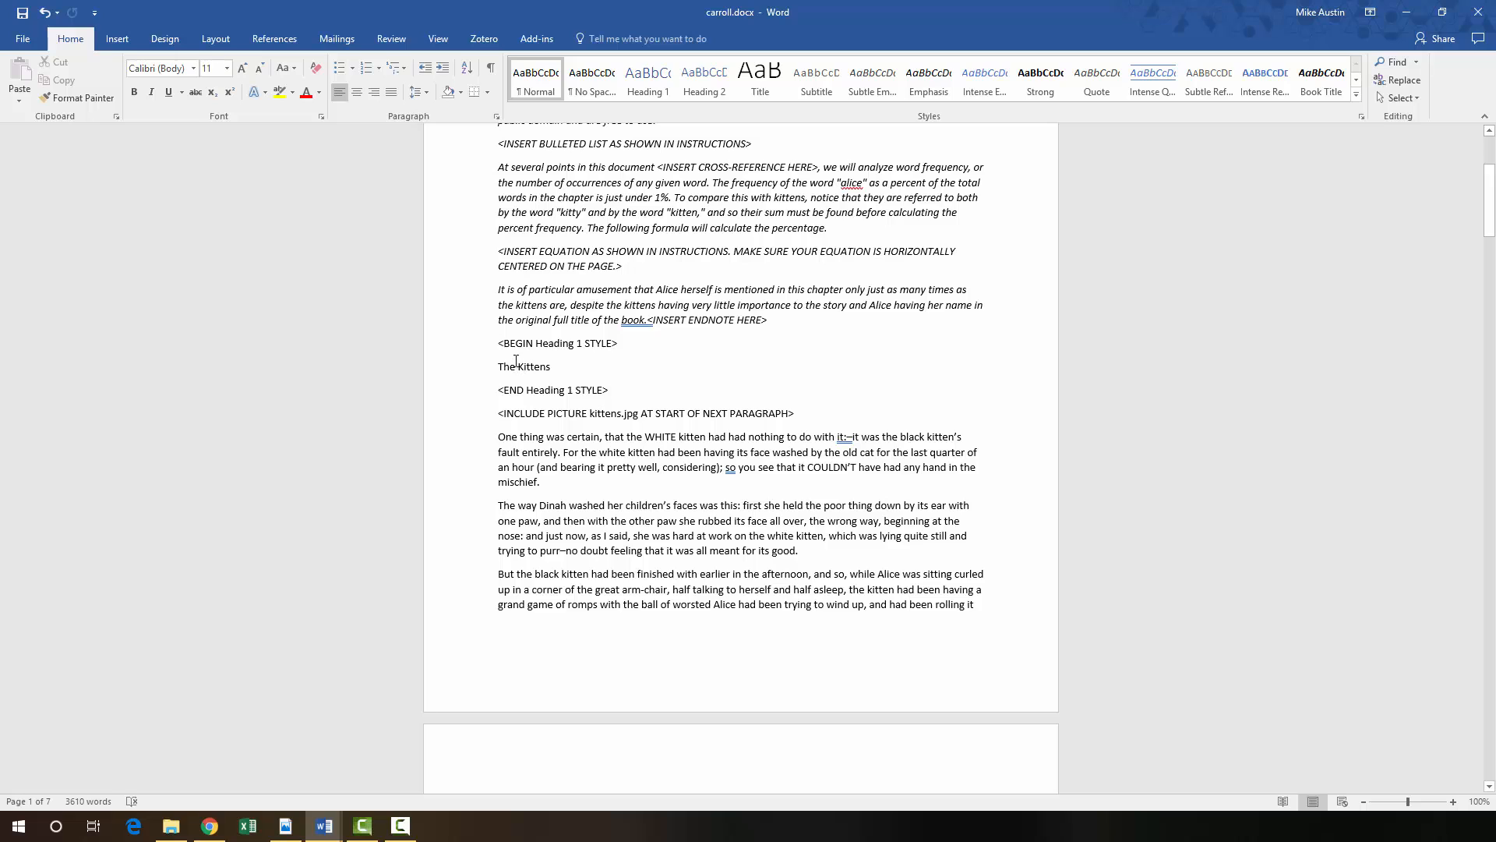
left_click_drag(499, 367, 548, 368)
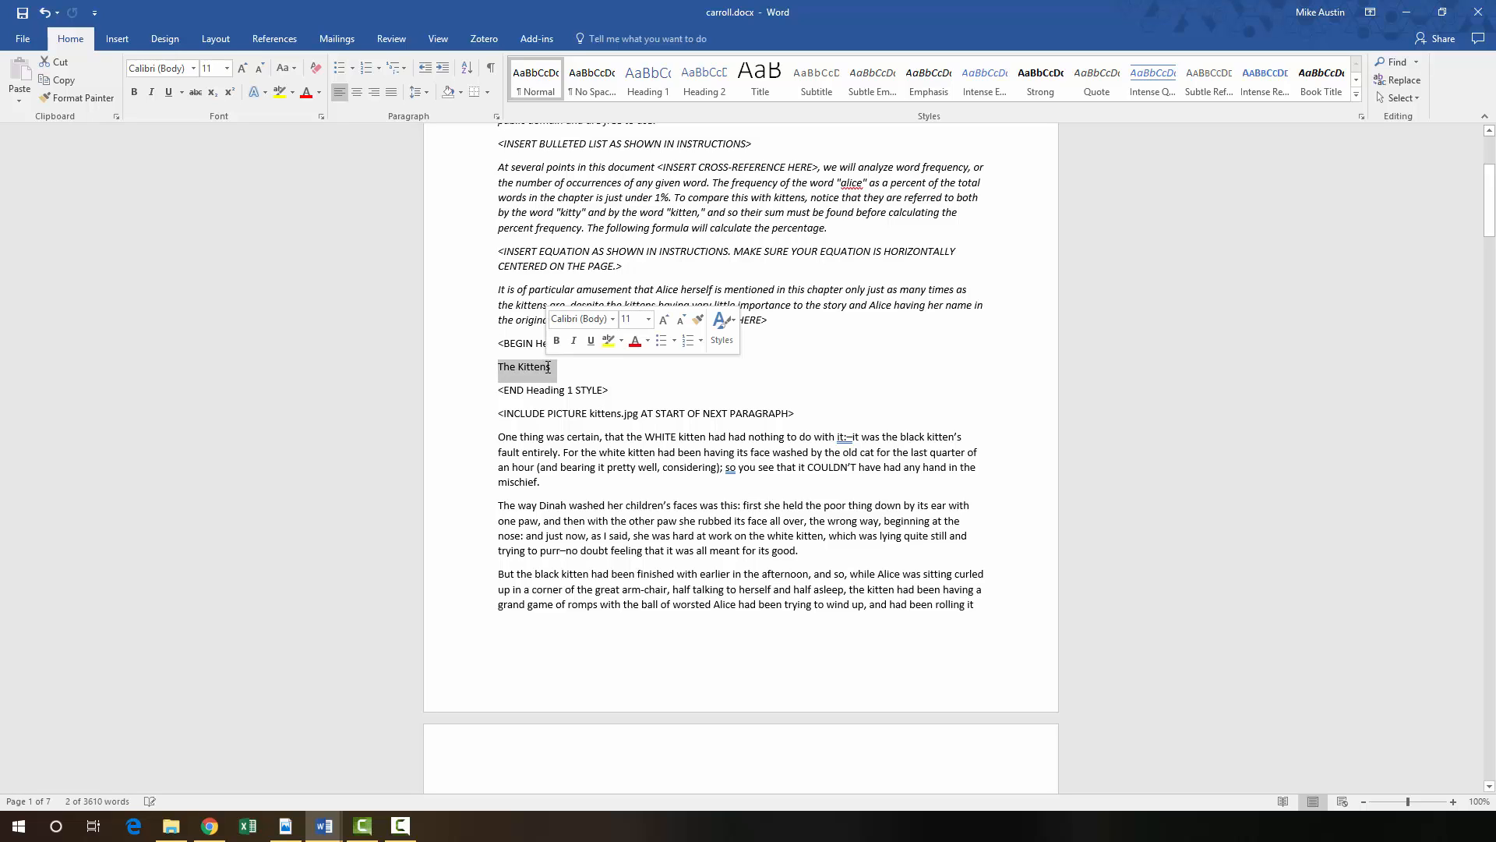
left_click(646, 88)
left_click(647, 88)
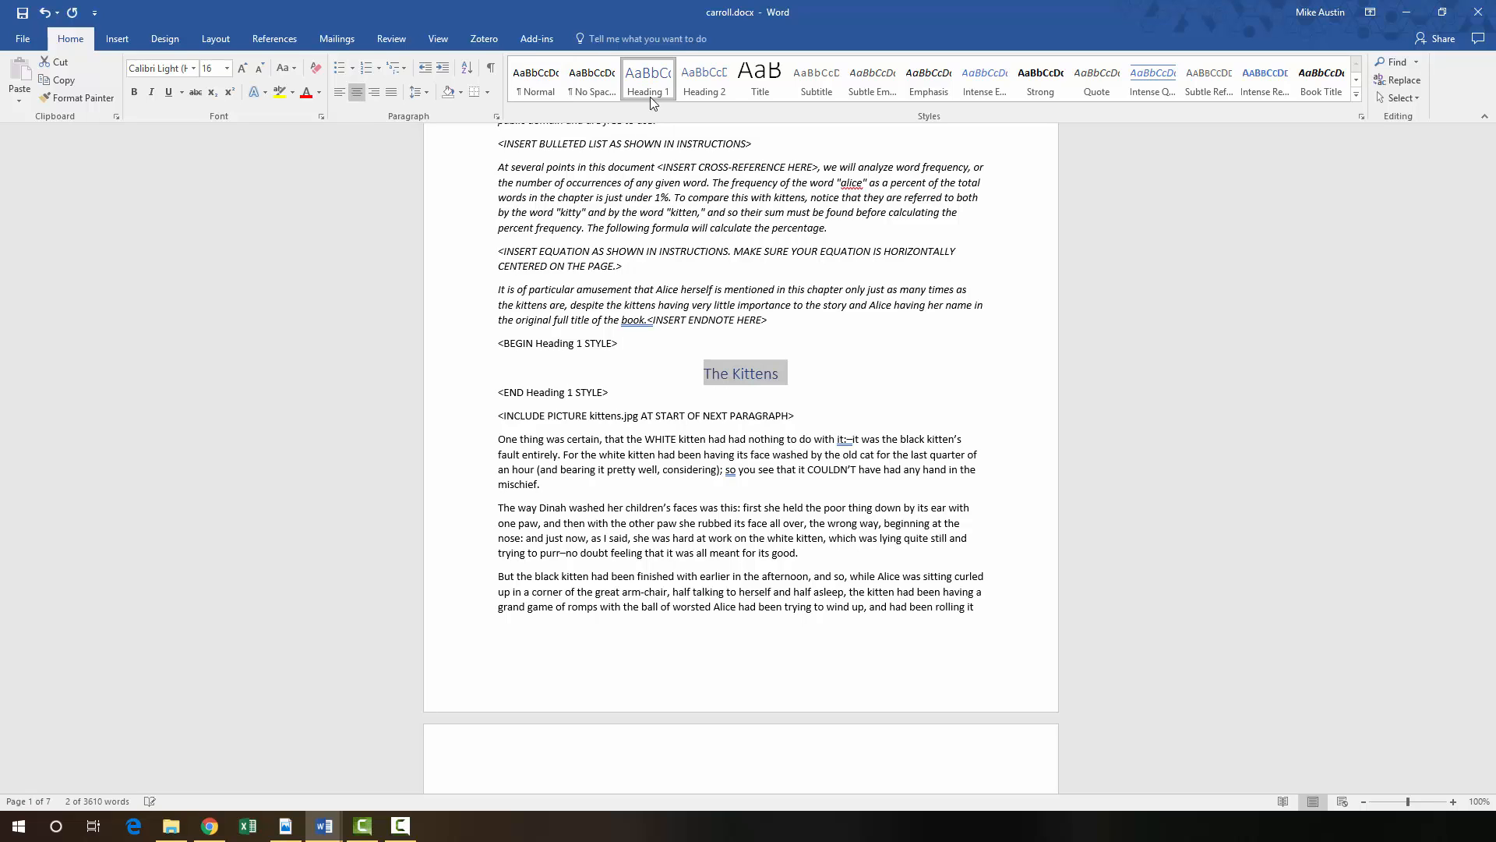
left_click(340, 92)
left_click(682, 346)
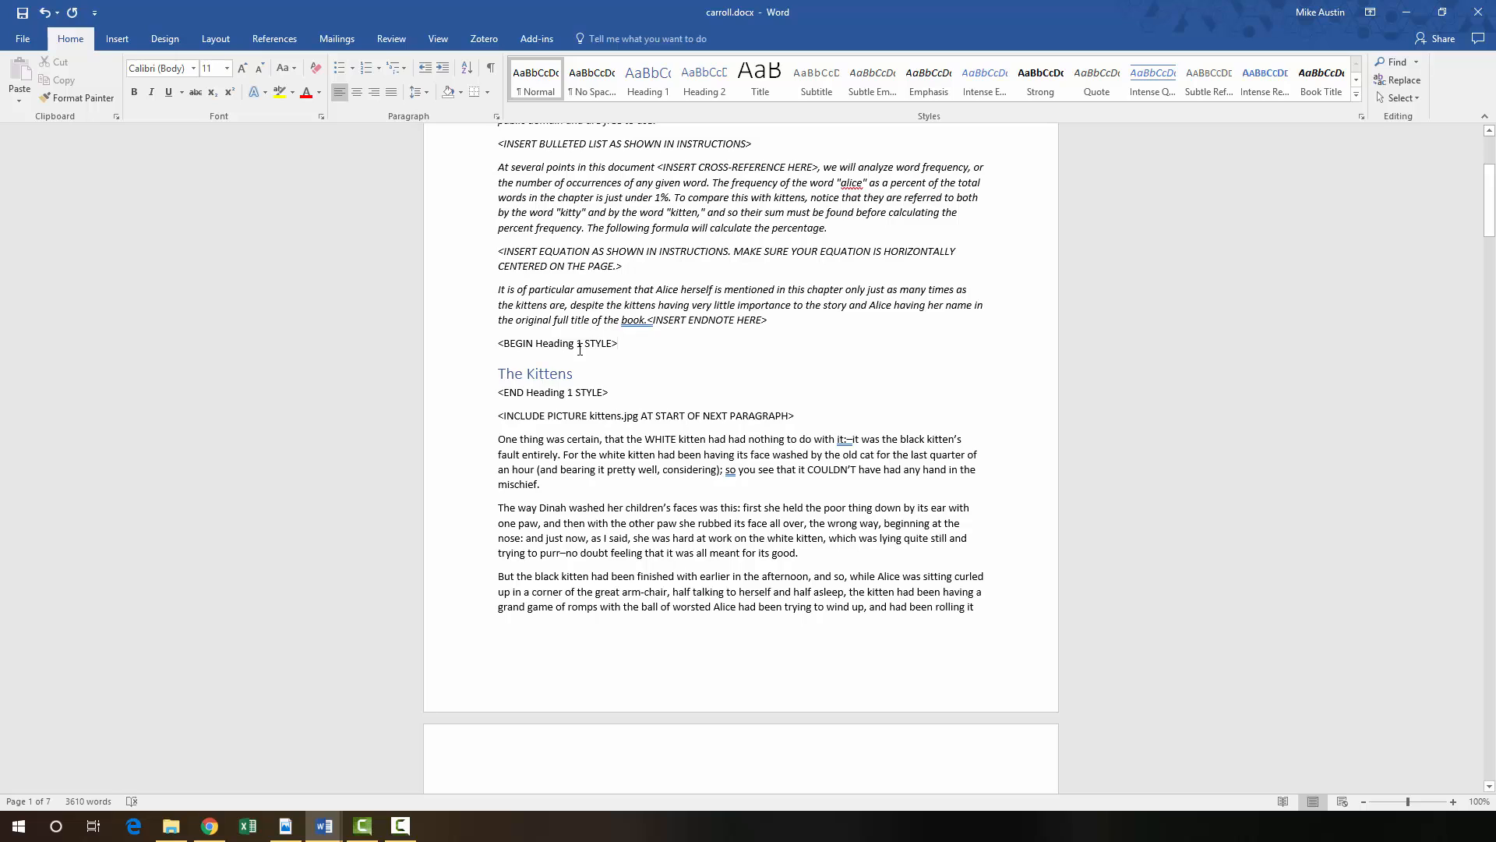
- Delete the BEGIN and END Heading 1 marker lines above and below "The Kittens"
left_click_drag(501, 345, 628, 345)
key("Delete")
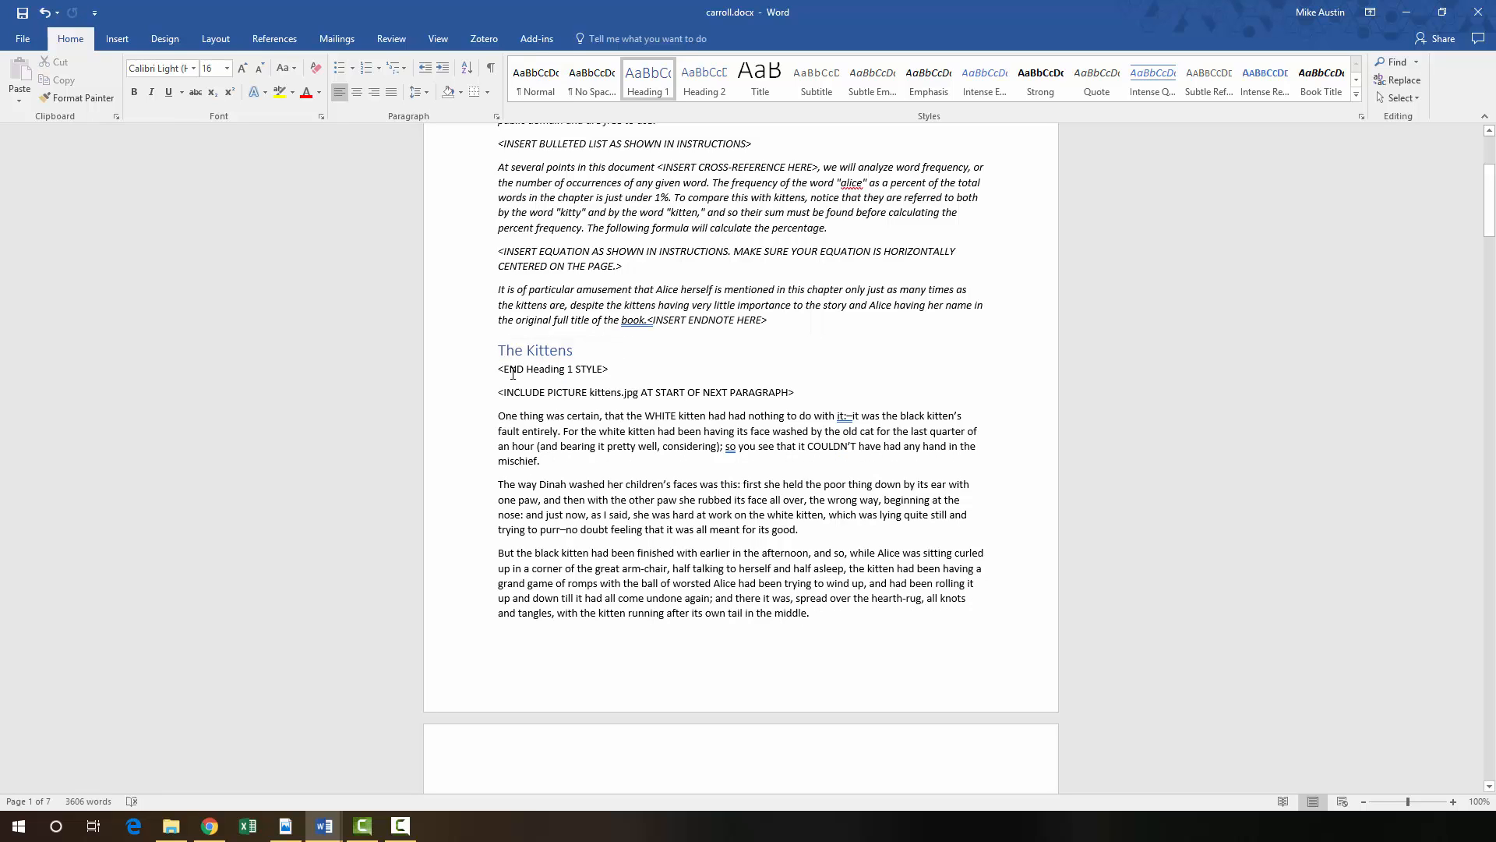
left_click_drag(497, 369, 610, 371)
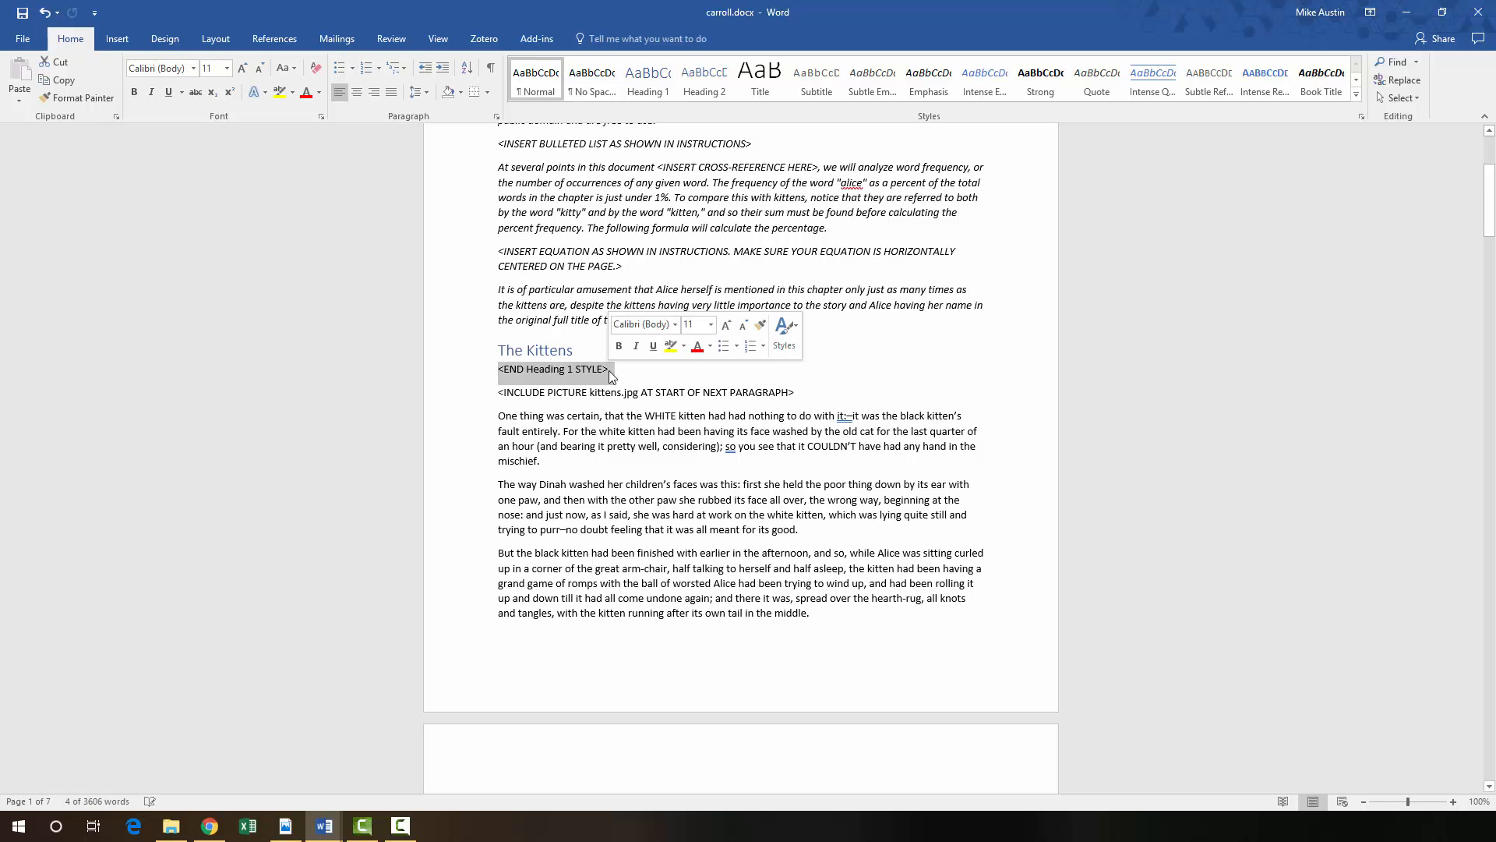
key("Delete")
- Apply the Heading 1 style to the line "Into the Looking-Glass" on page 3
scroll(656, 423, "down", 3)
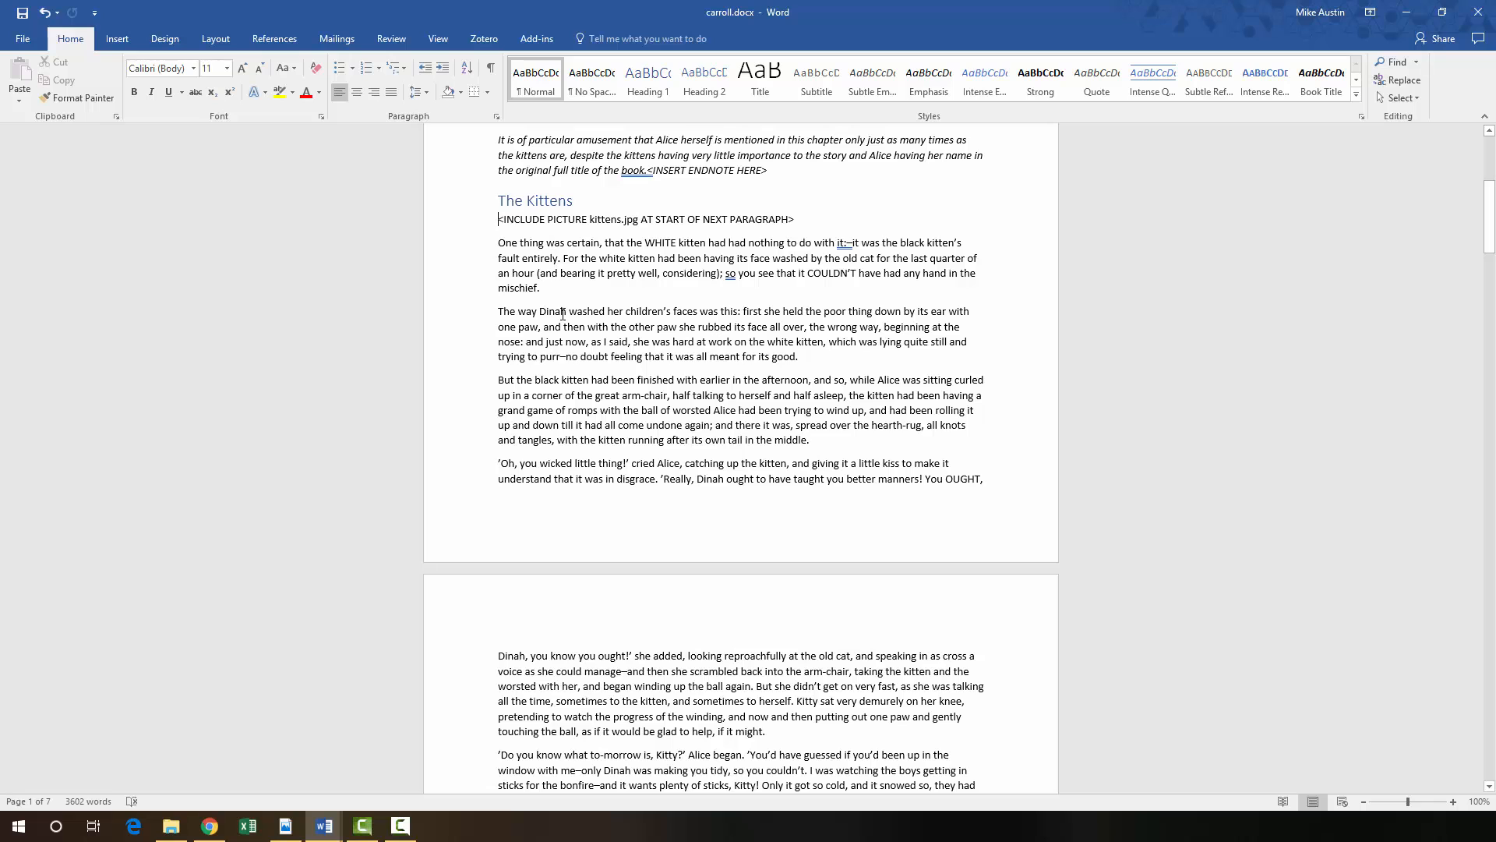
scroll(557, 431, "down", 8)
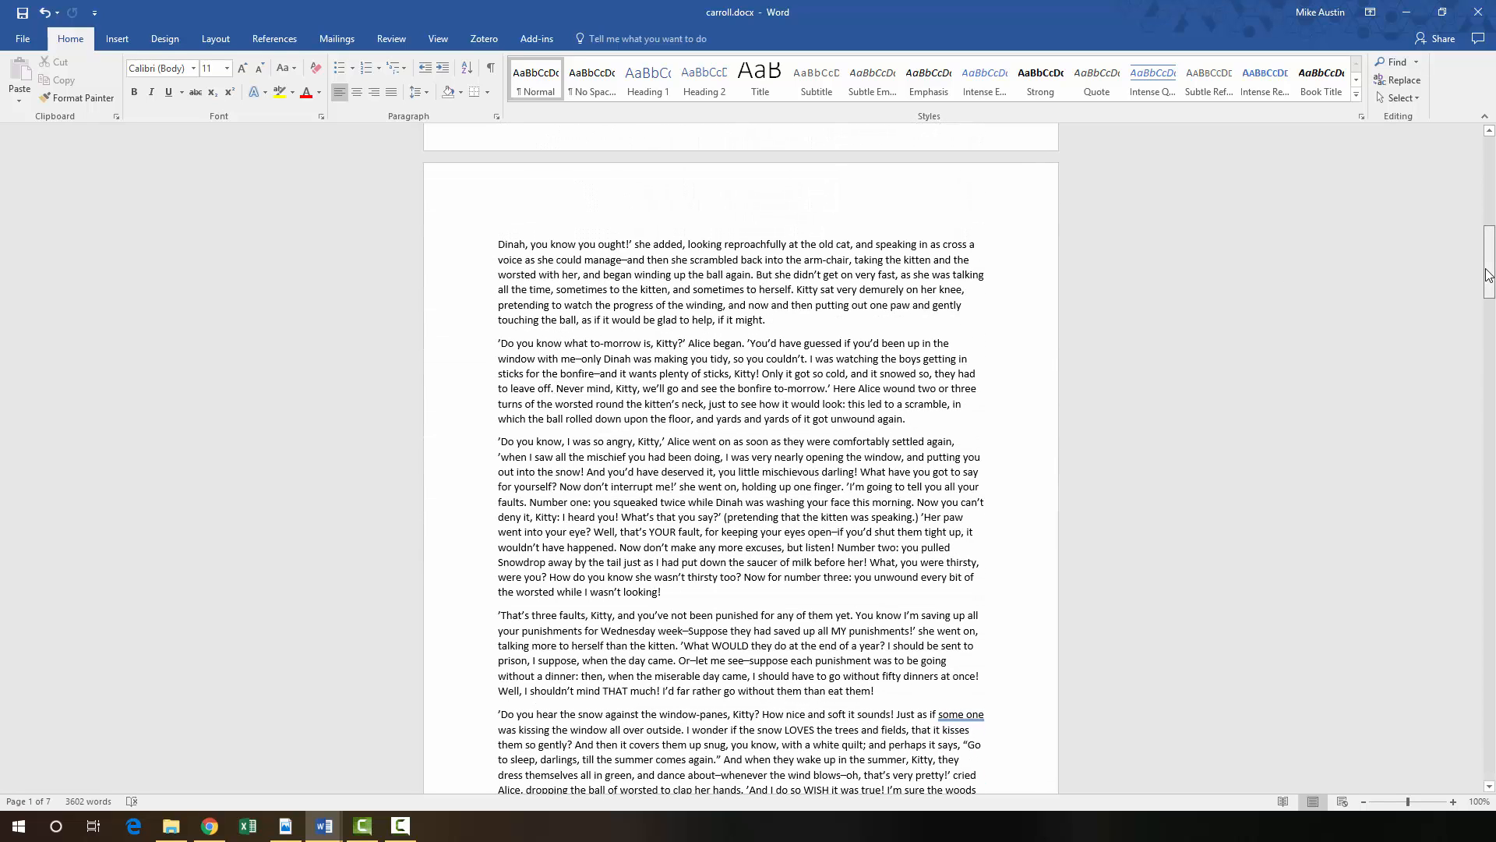
left_click_drag(1488, 275, 1480, 387)
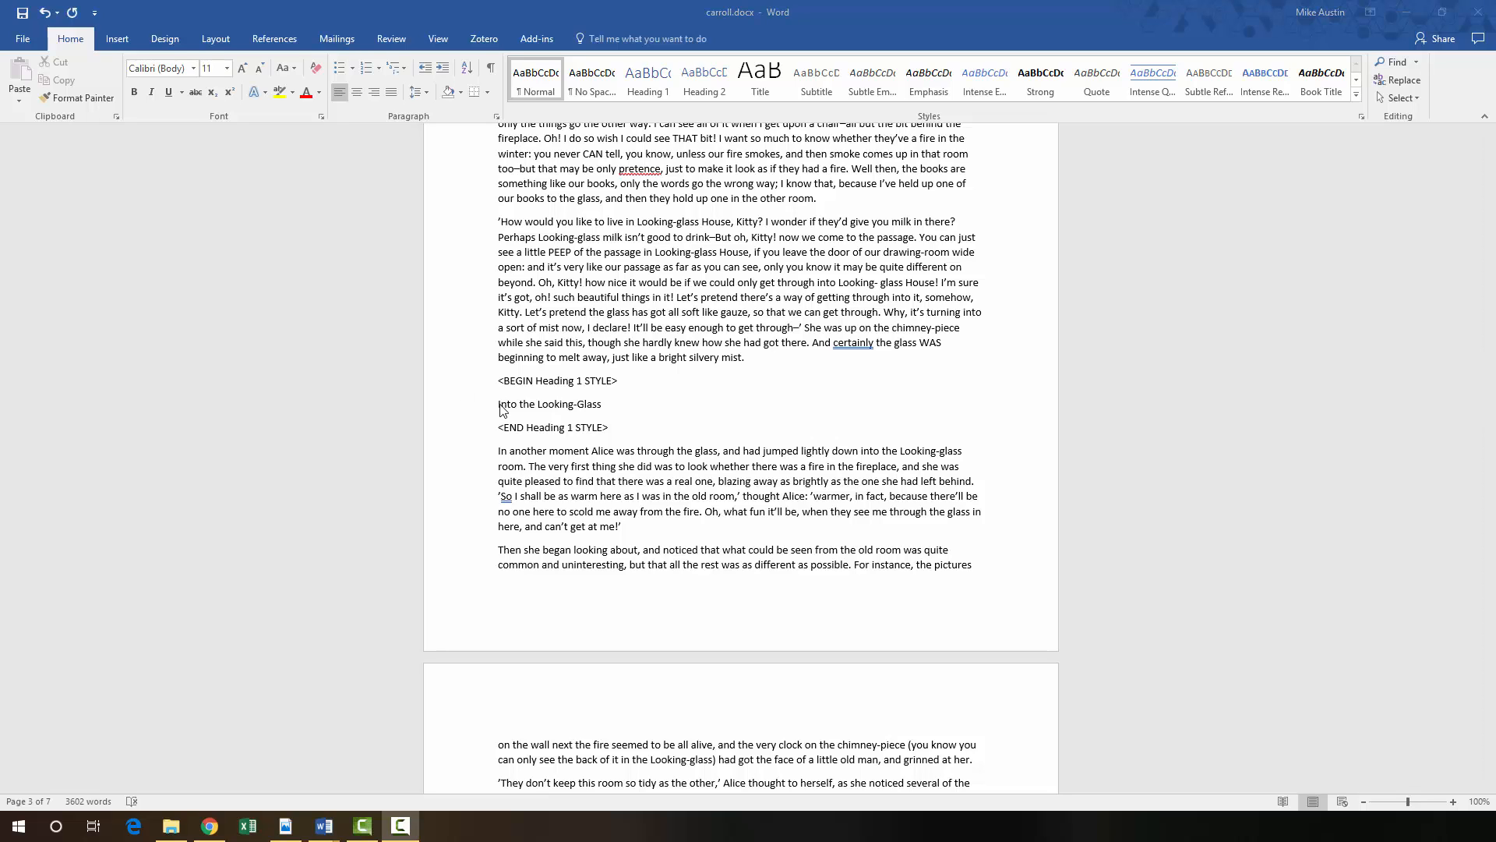
left_click_drag(513, 403, 608, 405)
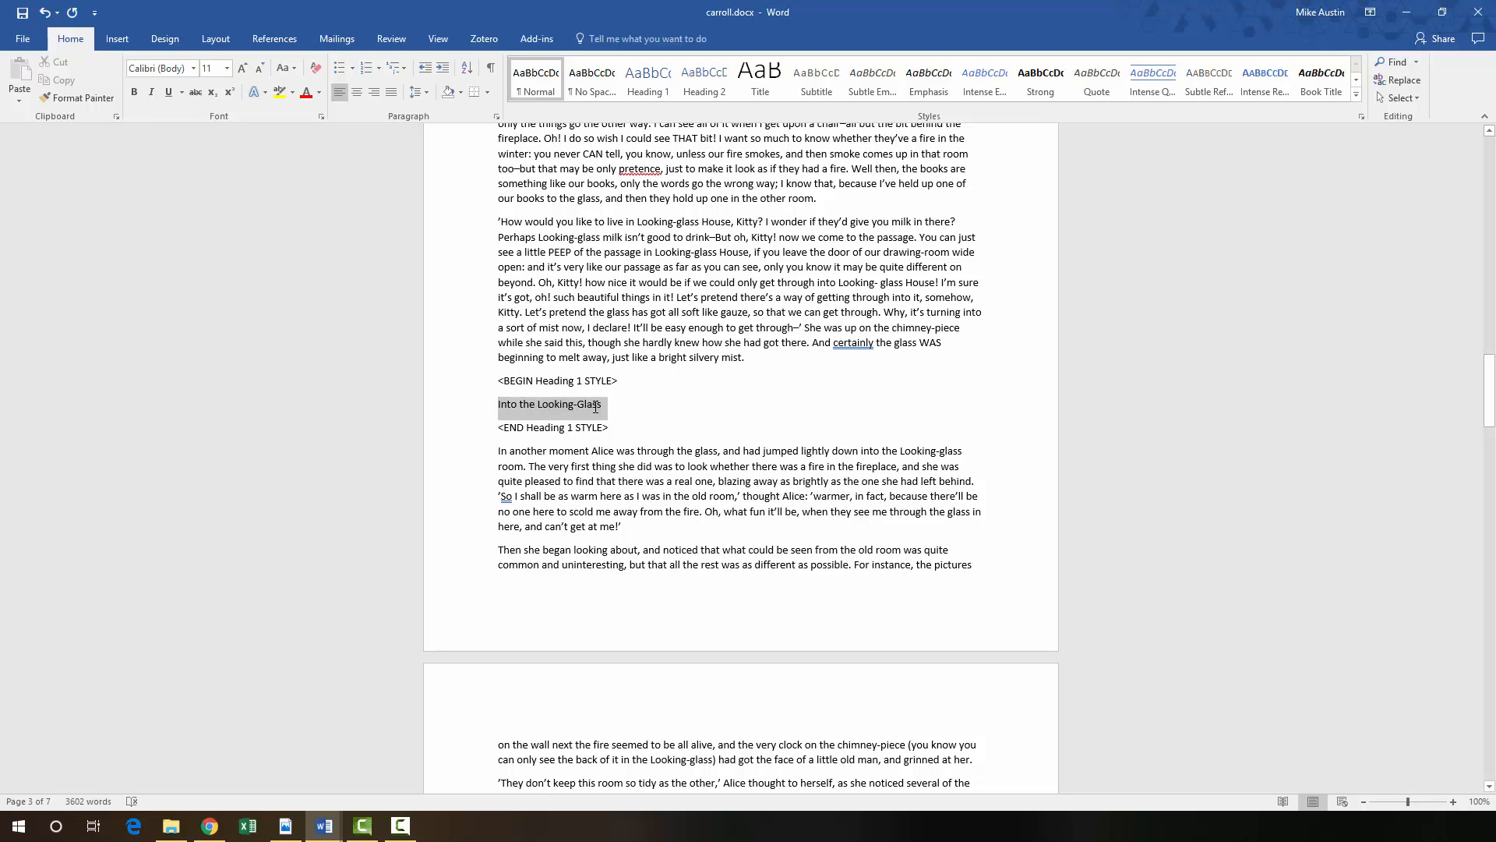
left_click(647, 92)
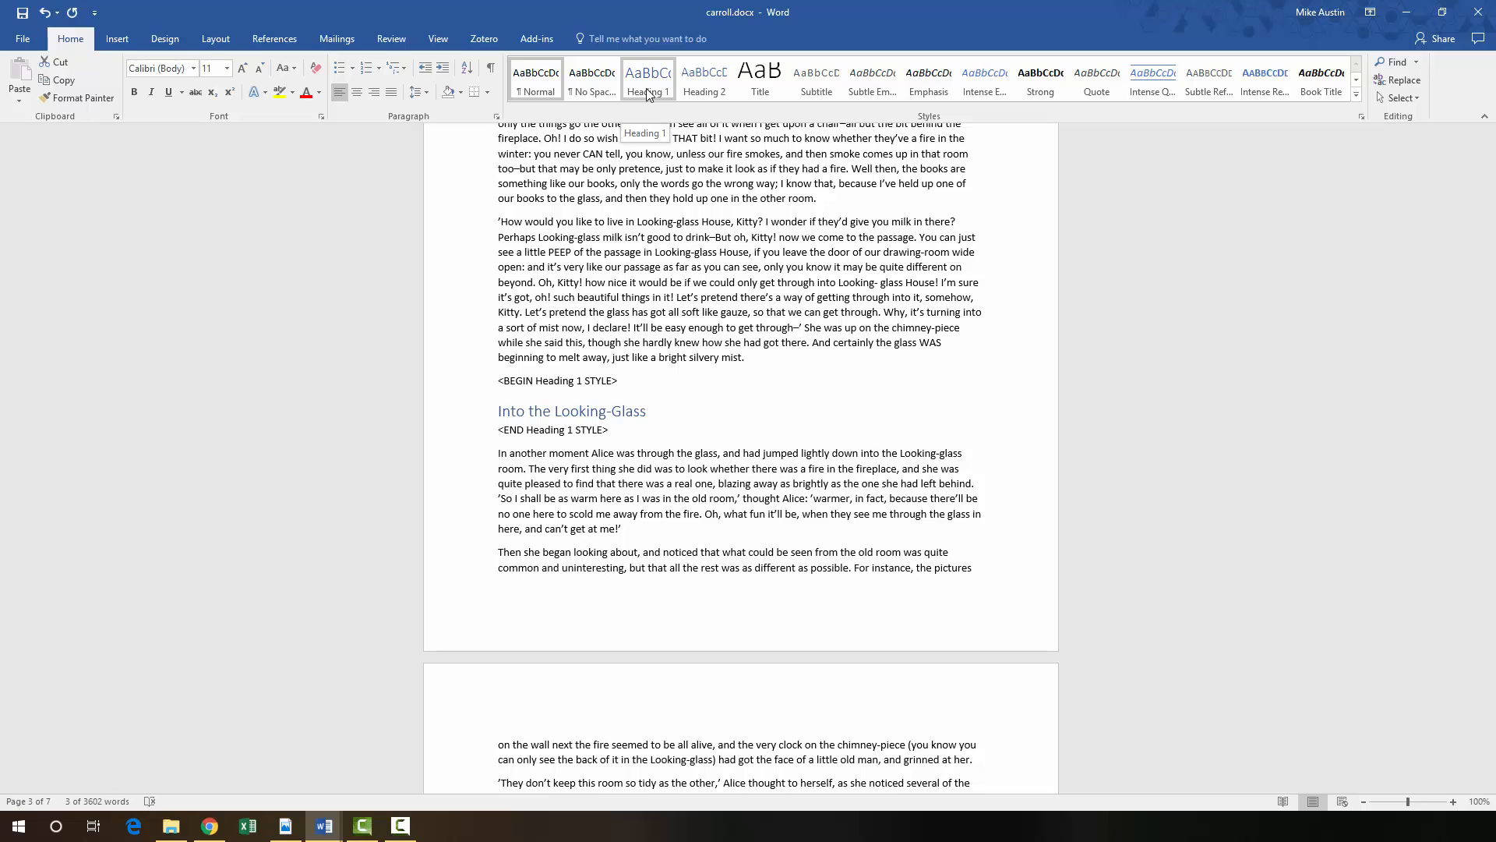
left_click(647, 92)
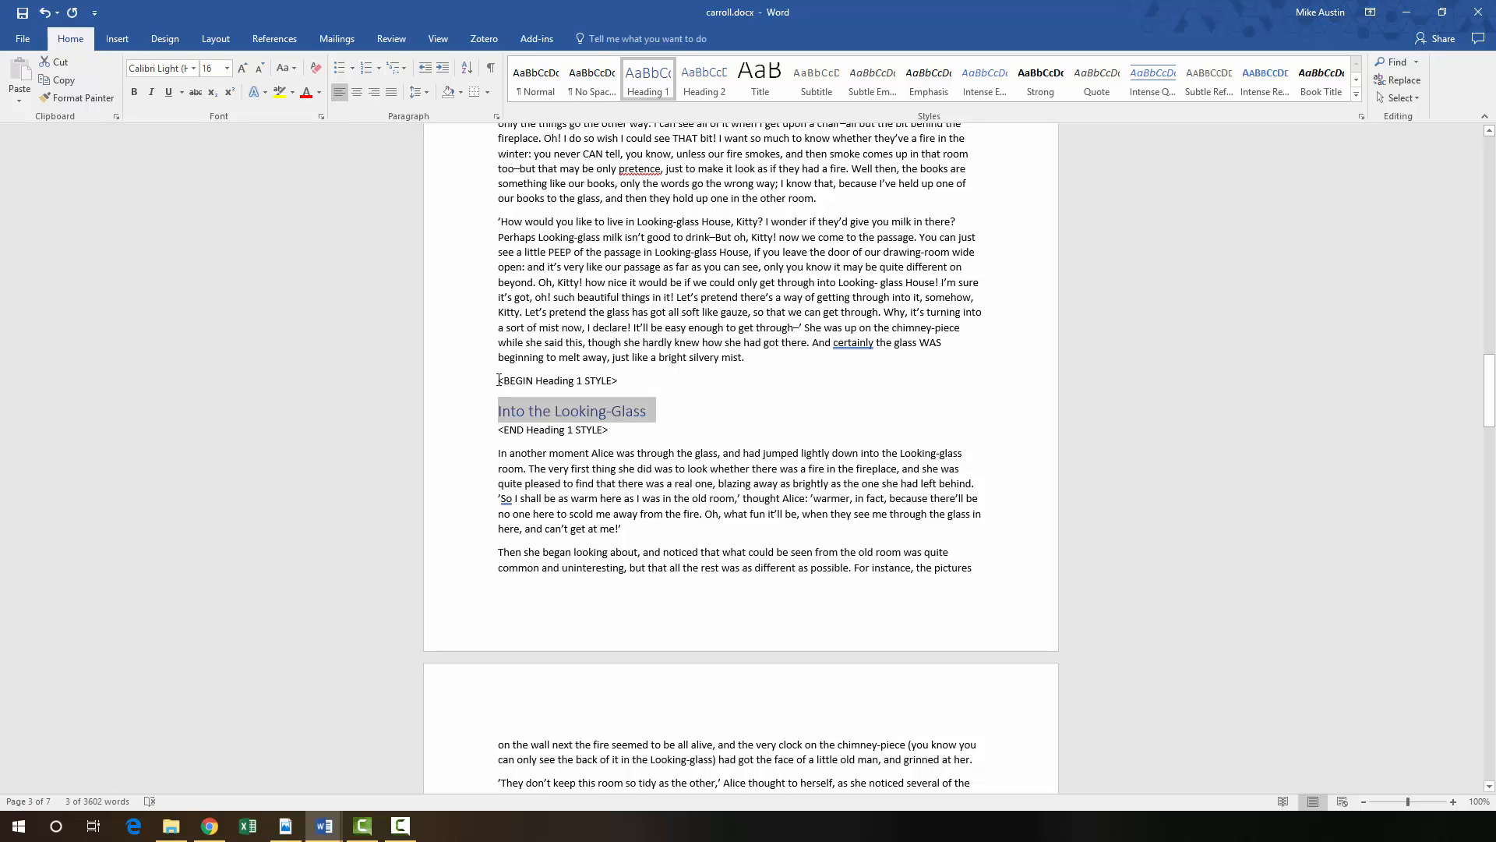
- Delete the BEGIN and END Heading 1 marker lines around the heading "Into the Looking-Glass"
left_click_drag(499, 380, 631, 387)
key("Delete")
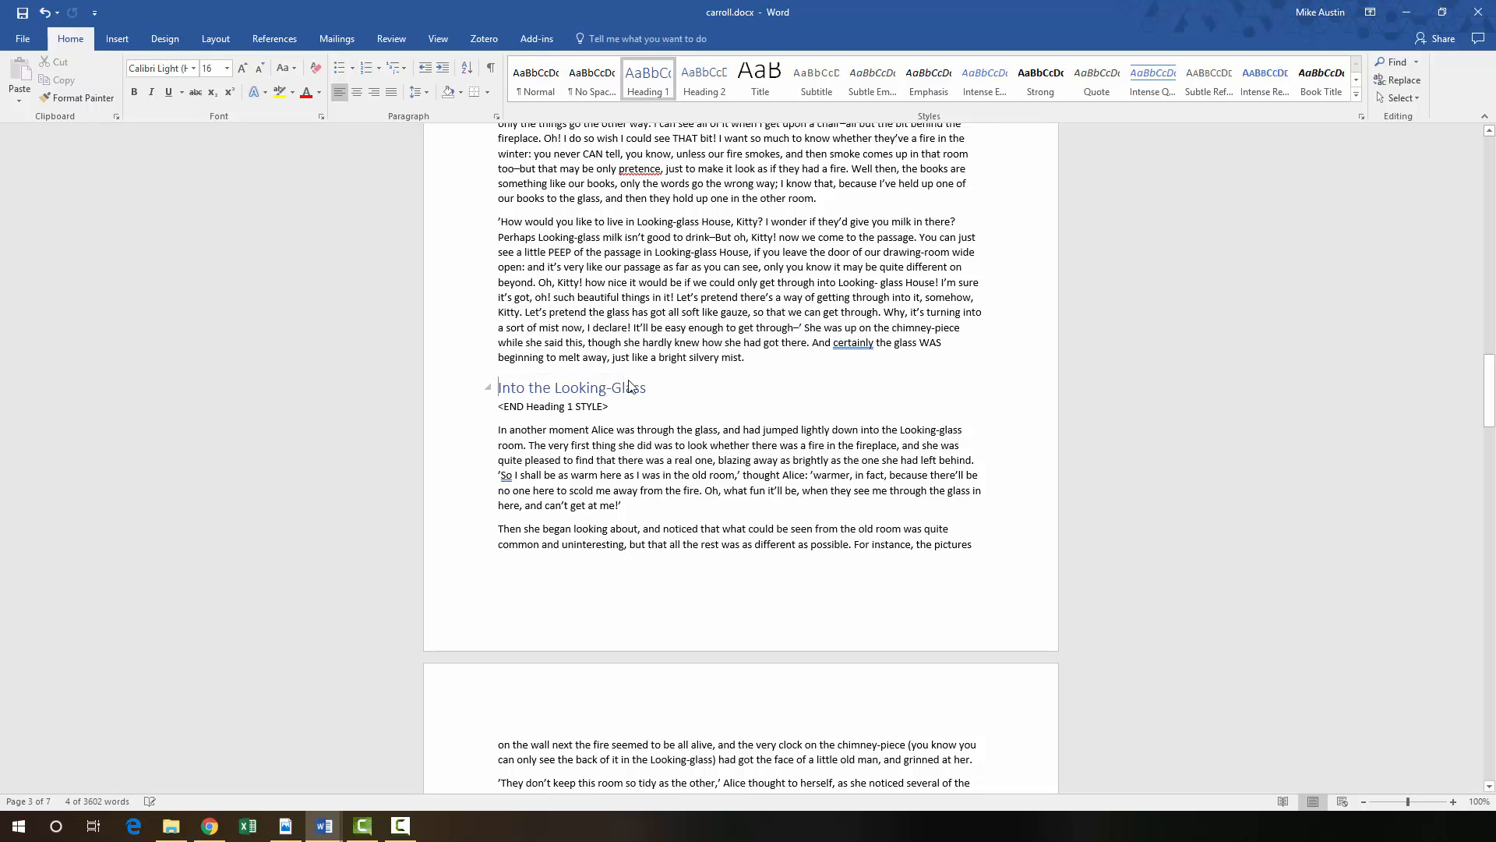
left_click_drag(620, 408, 497, 409)
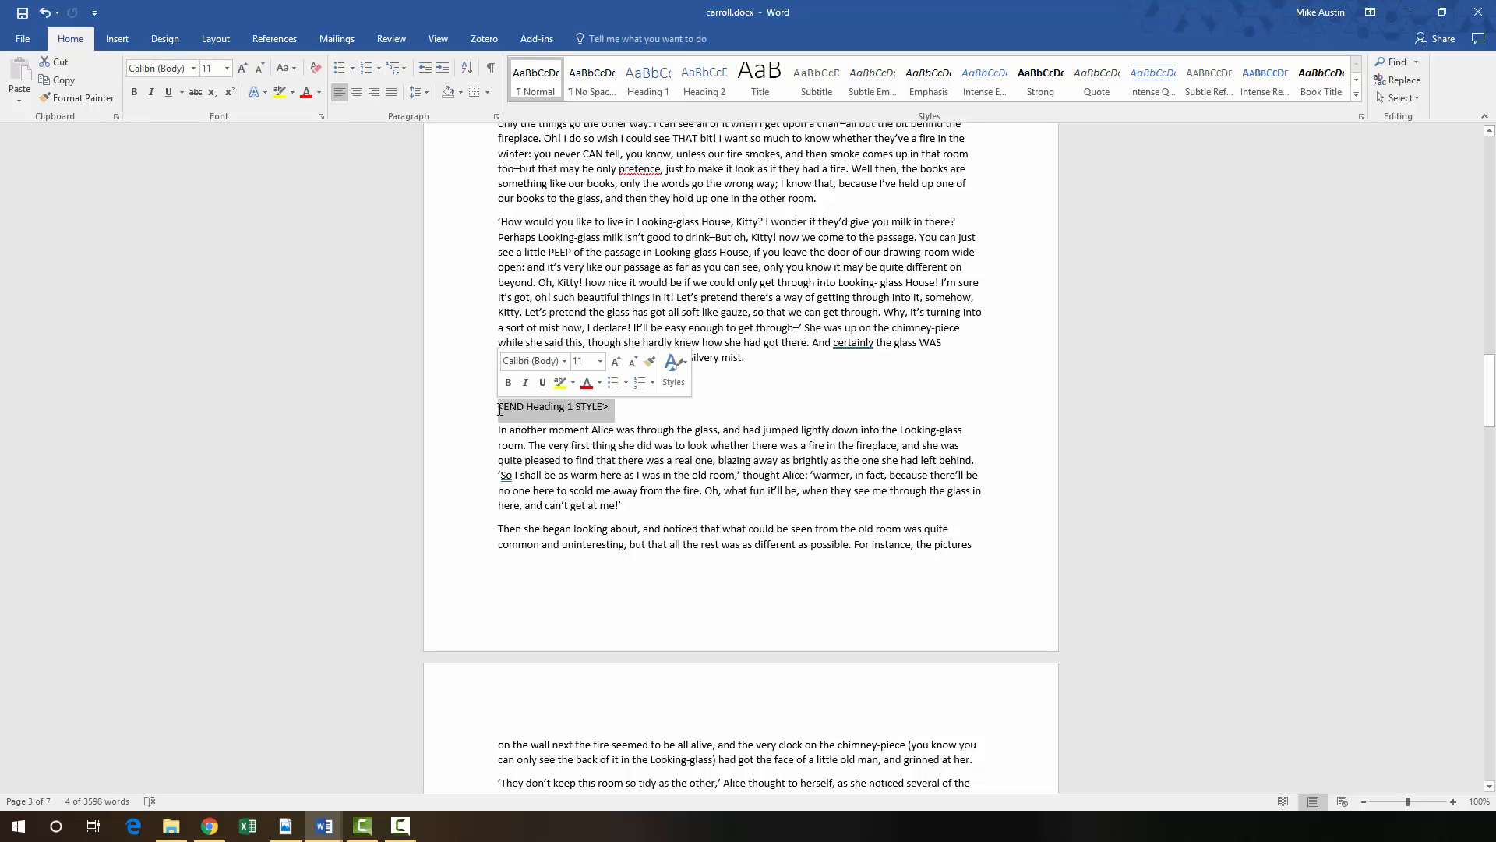
key("Delete")
- Apply the Heading 1 style to the line "The Jabberwock" on page 5
scroll(530, 384, "down", 8)
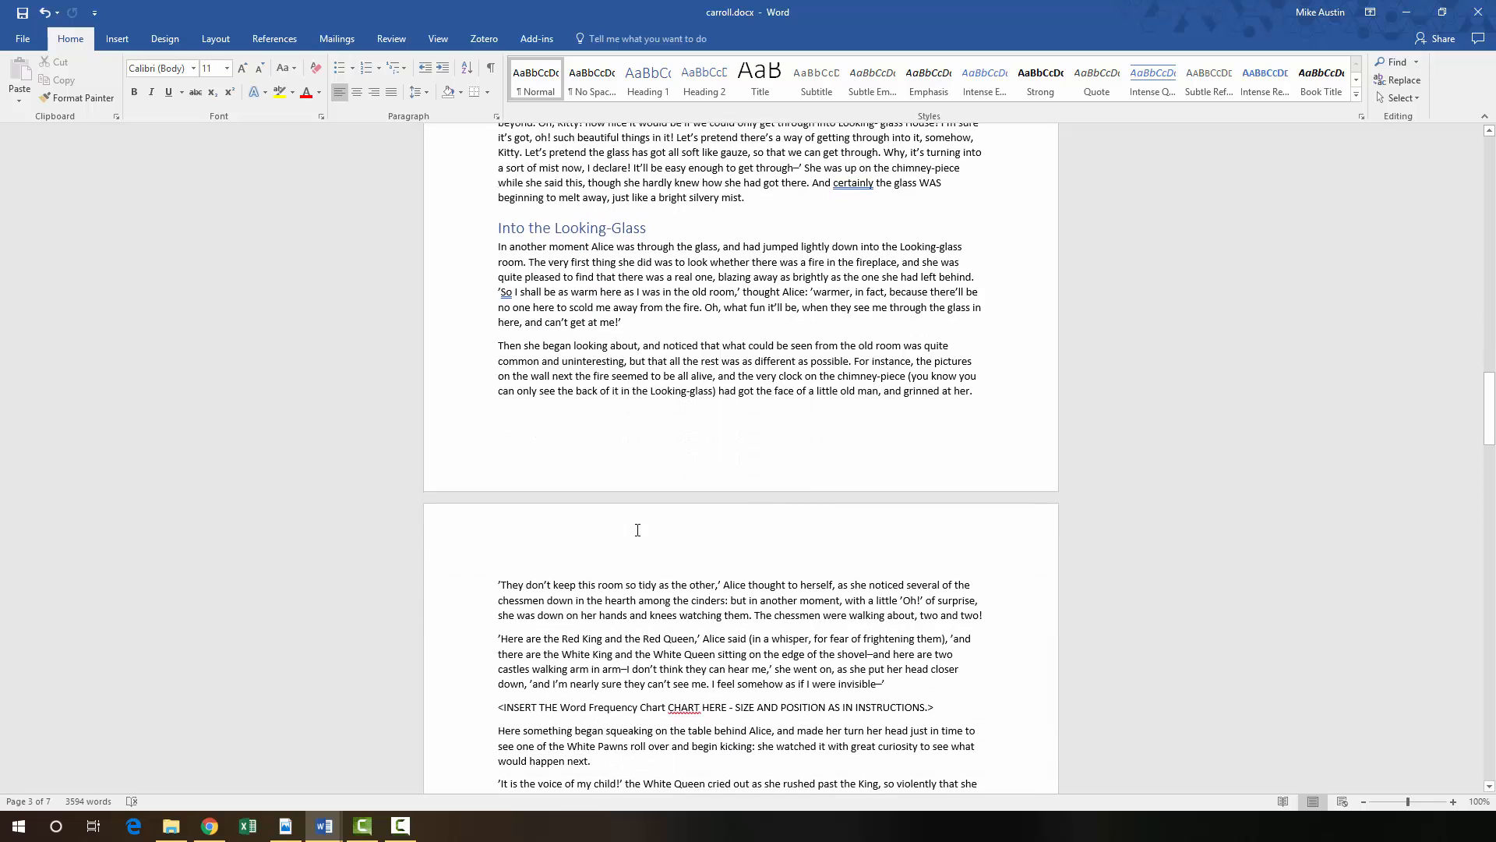
scroll(632, 540, "down", 4)
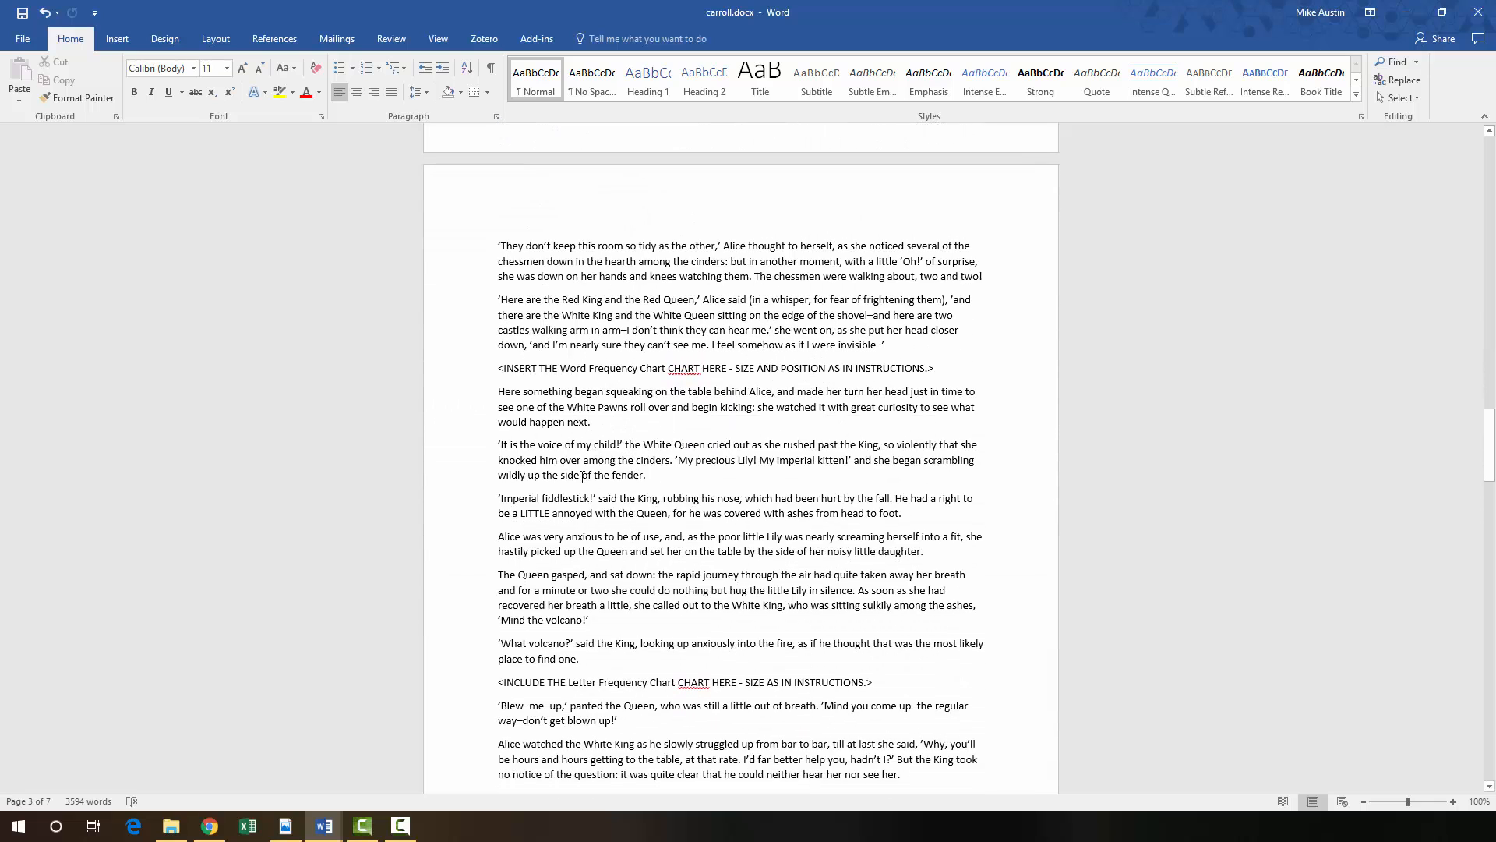
scroll(561, 457, "down", 5)
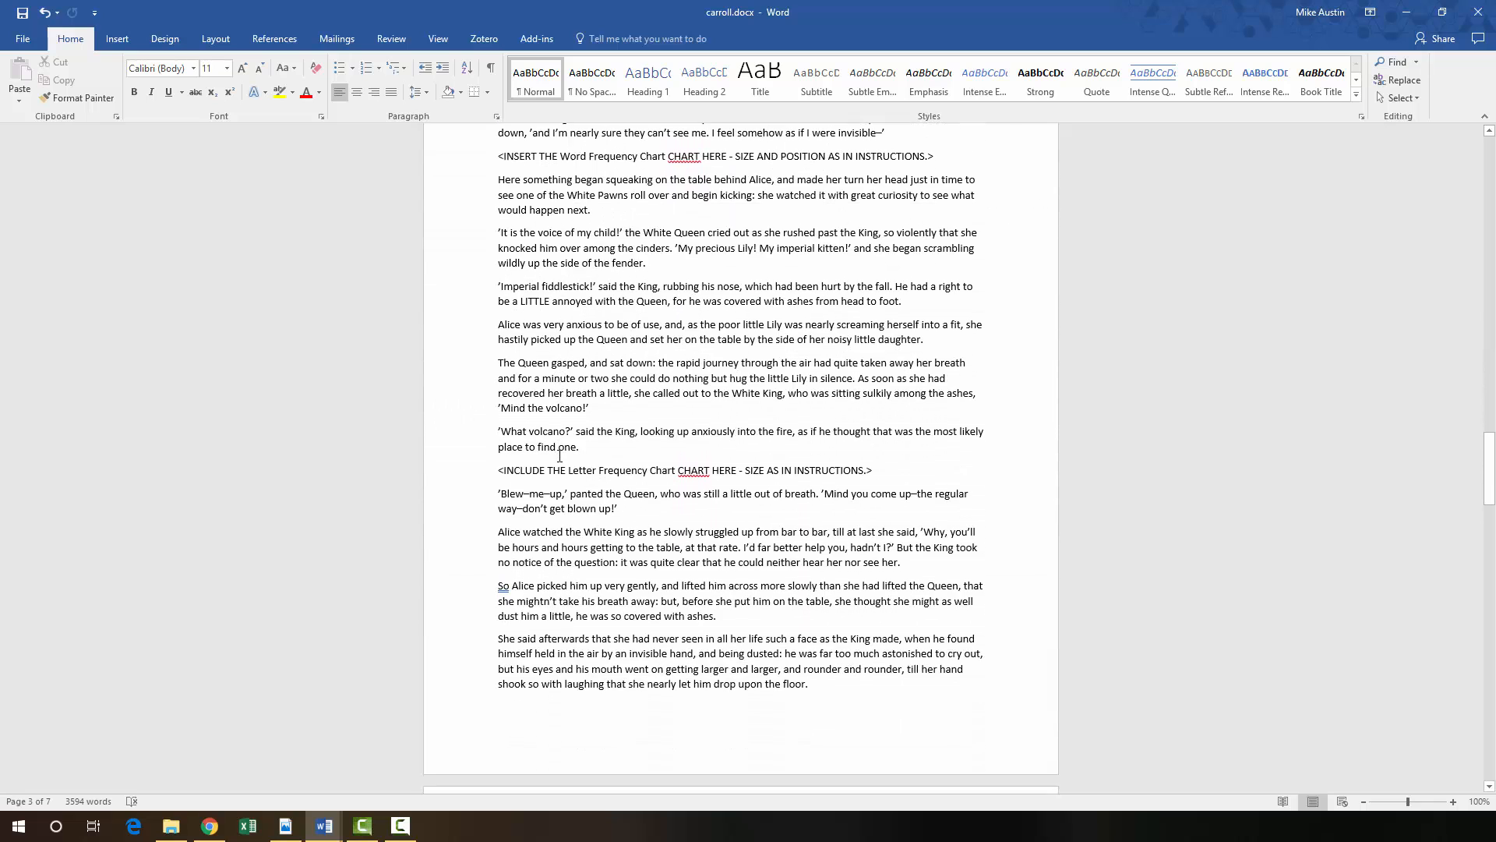
scroll(715, 495, "down", 6)
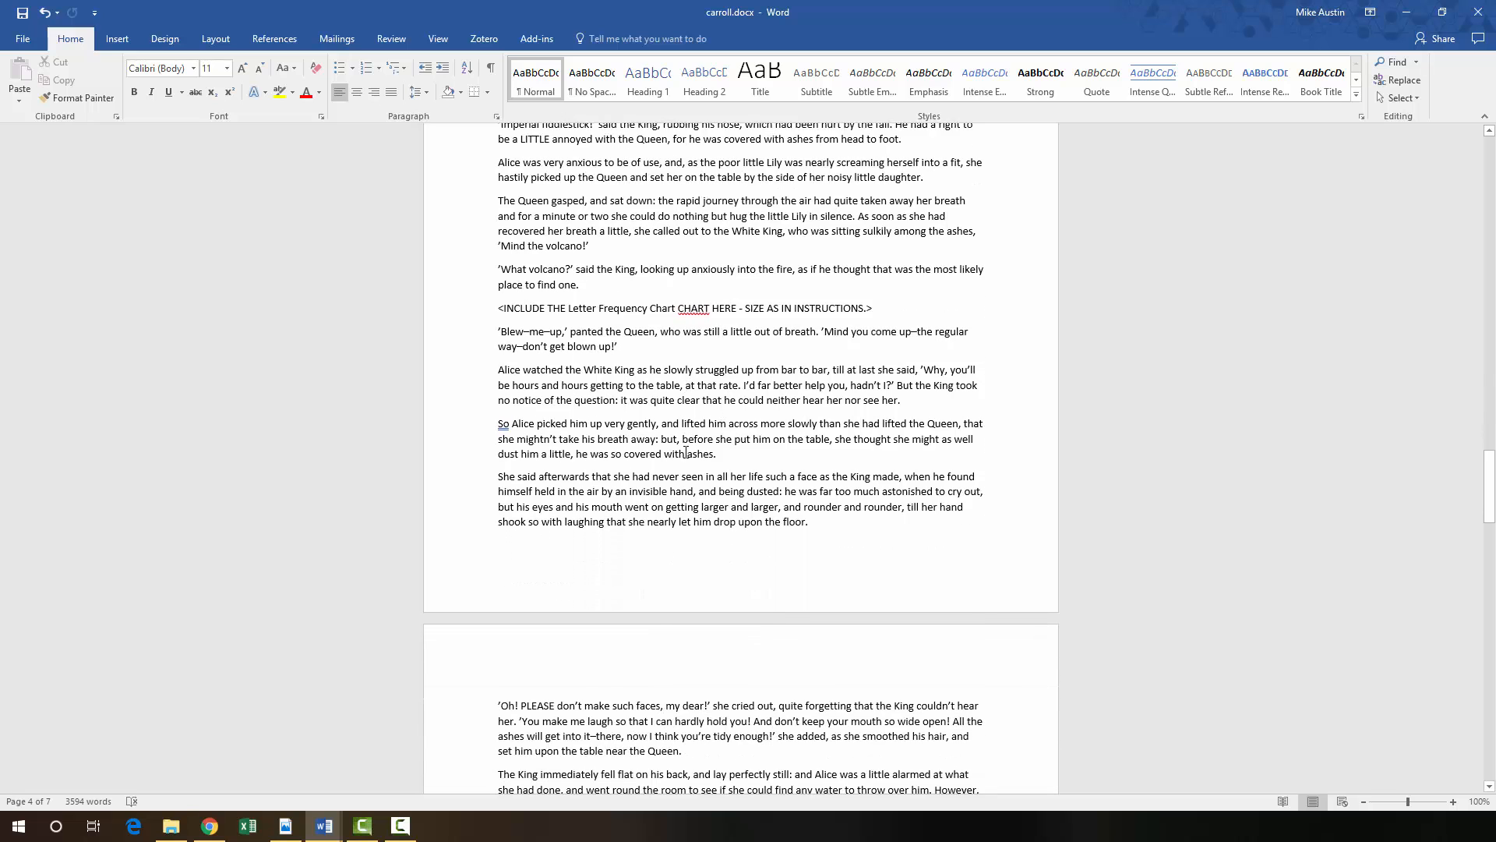
scroll(684, 451, "down", 6)
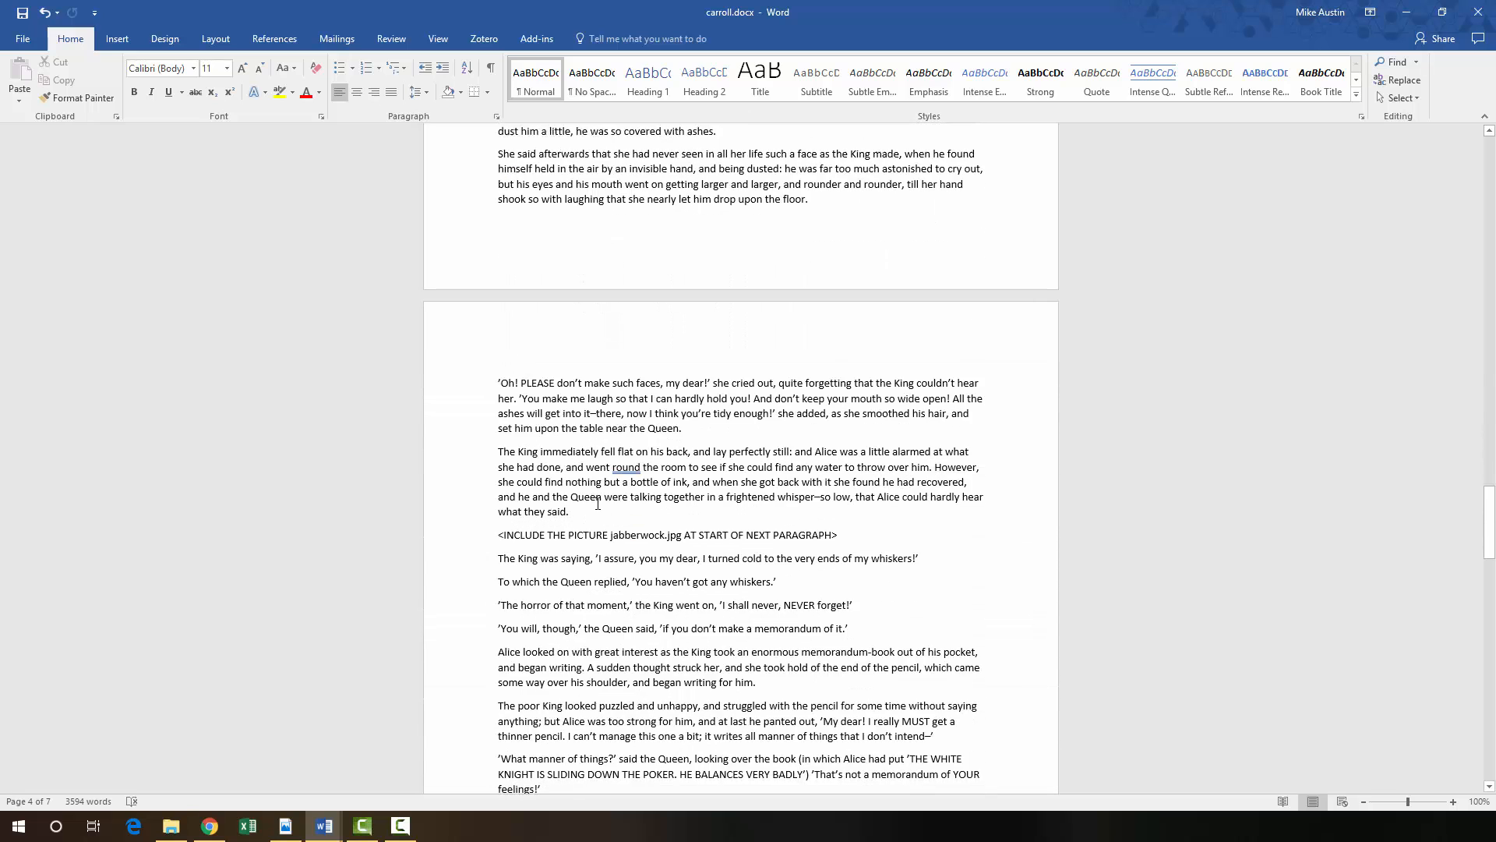
scroll(629, 527, "down", 6)
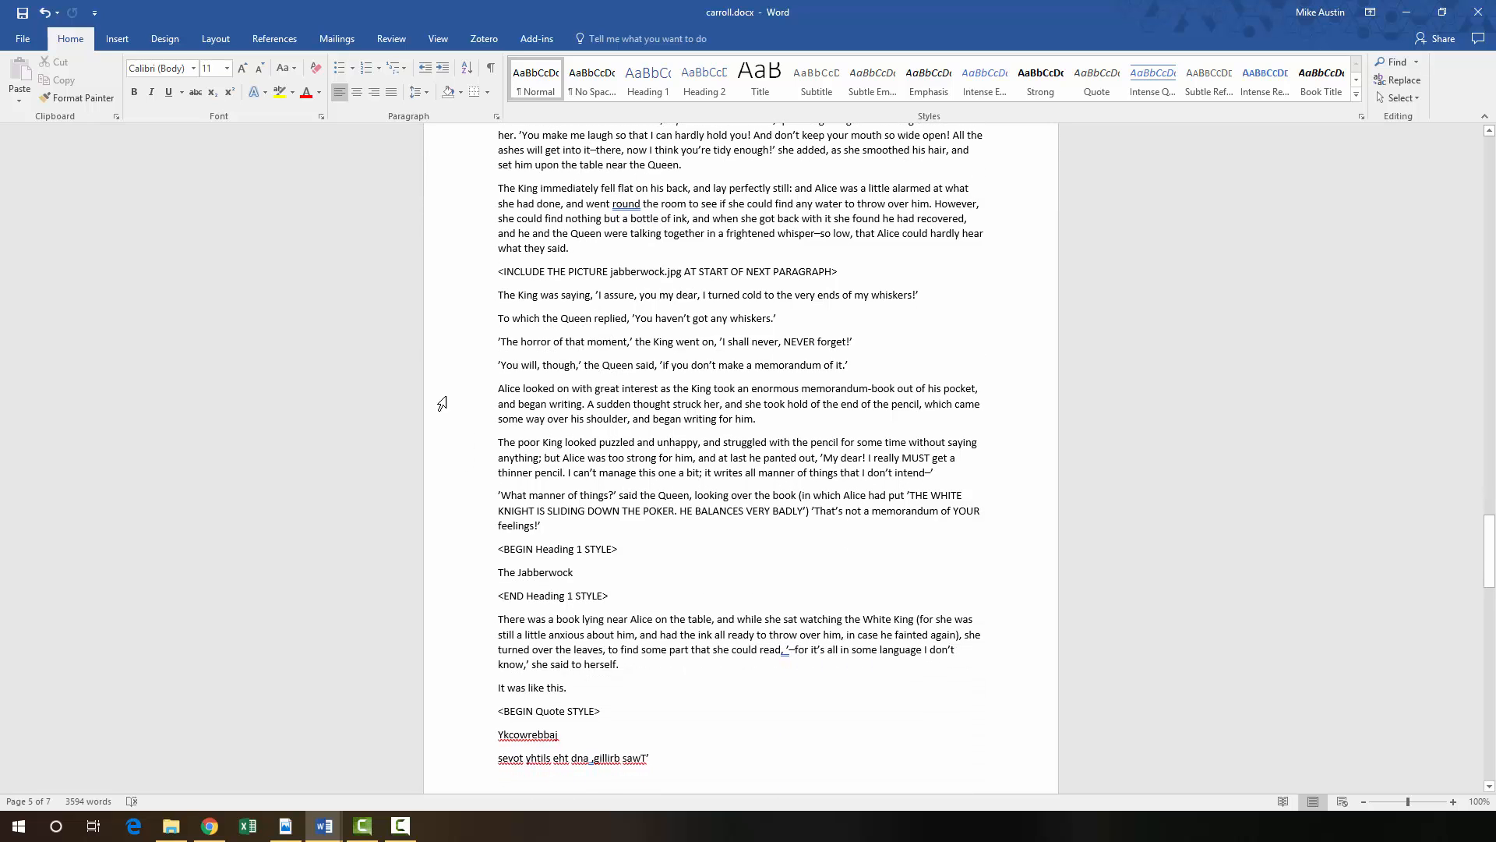
scroll(500, 439, "down", 3)
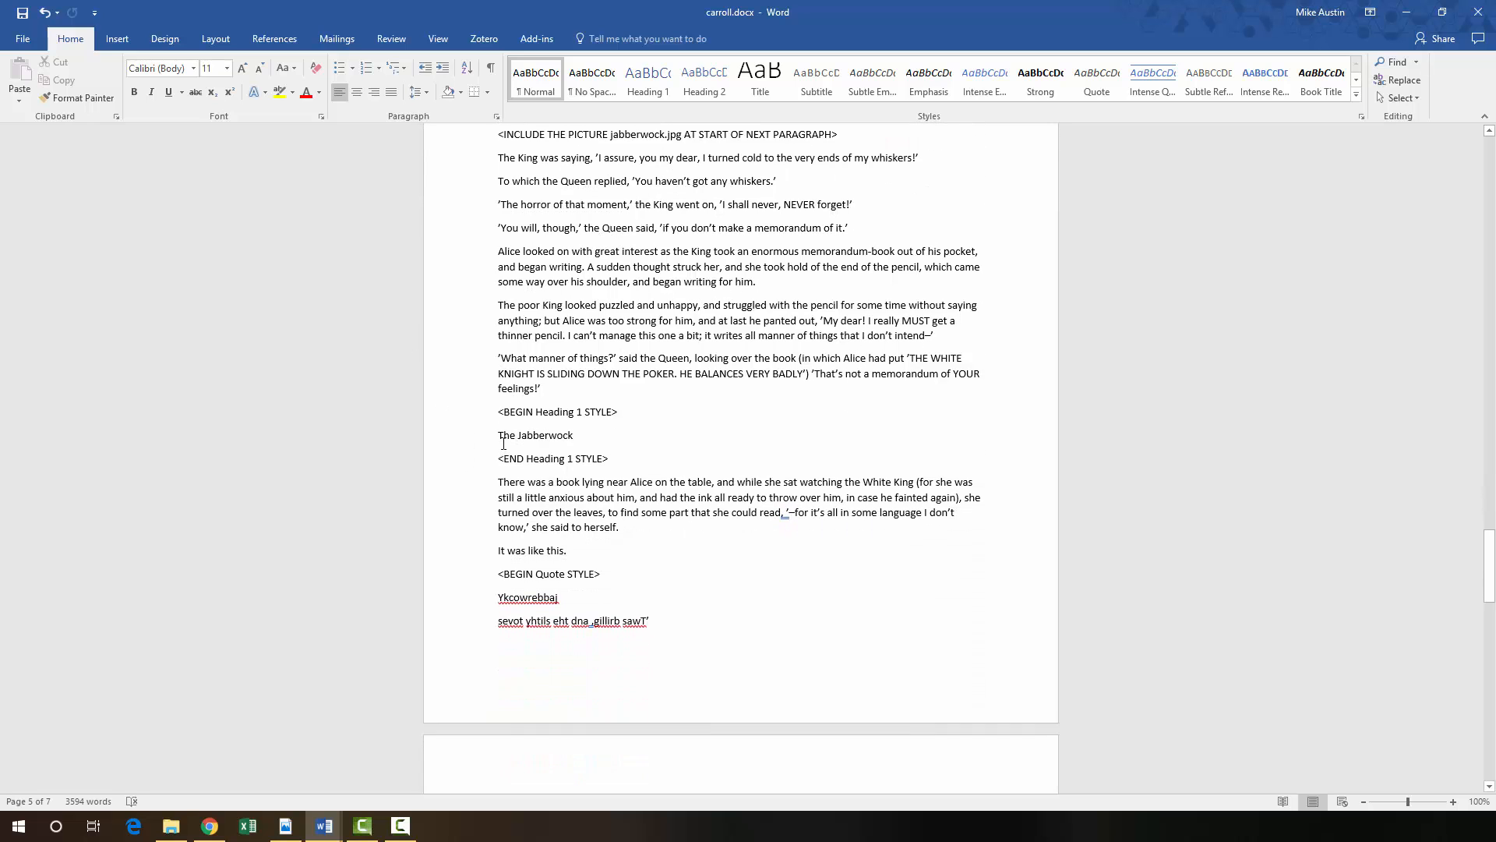
triple_click(535, 435)
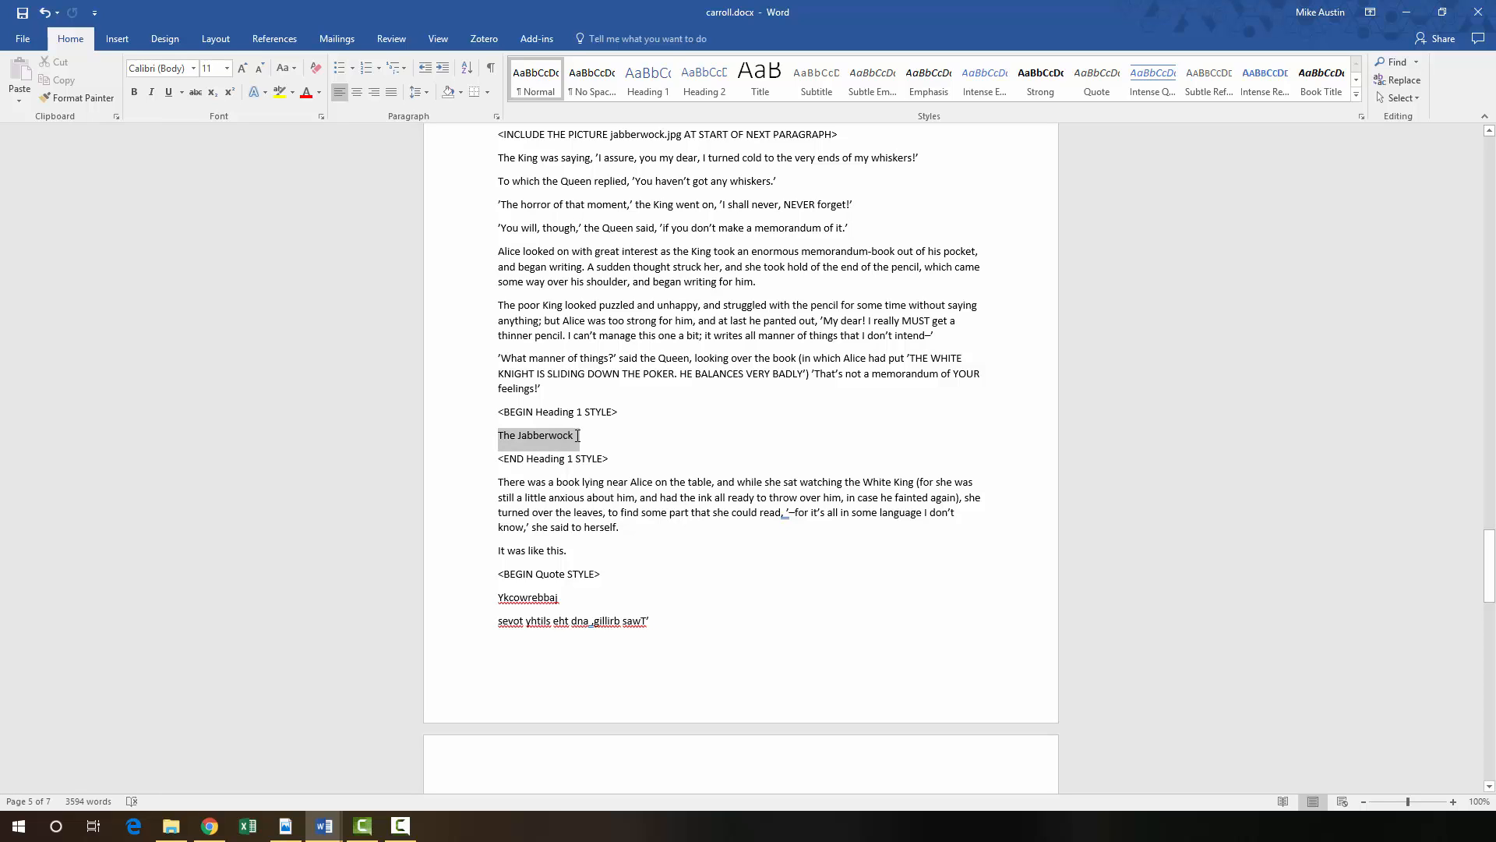
left_click(647, 78)
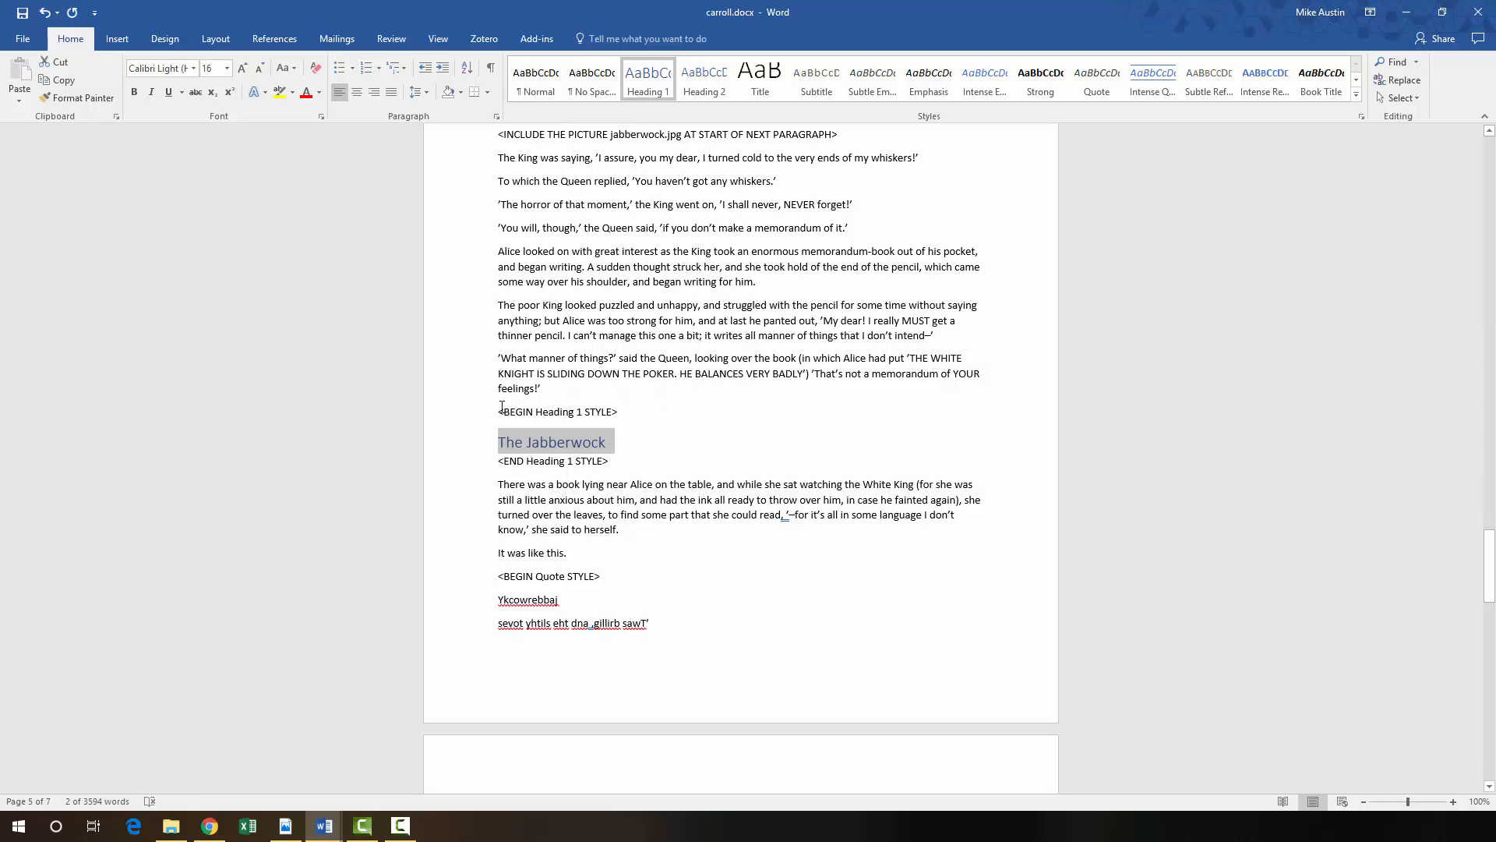
- Delete the BEGIN and END Heading 1 marker lines around the heading "The Jabberwock"
triple_click(579, 409)
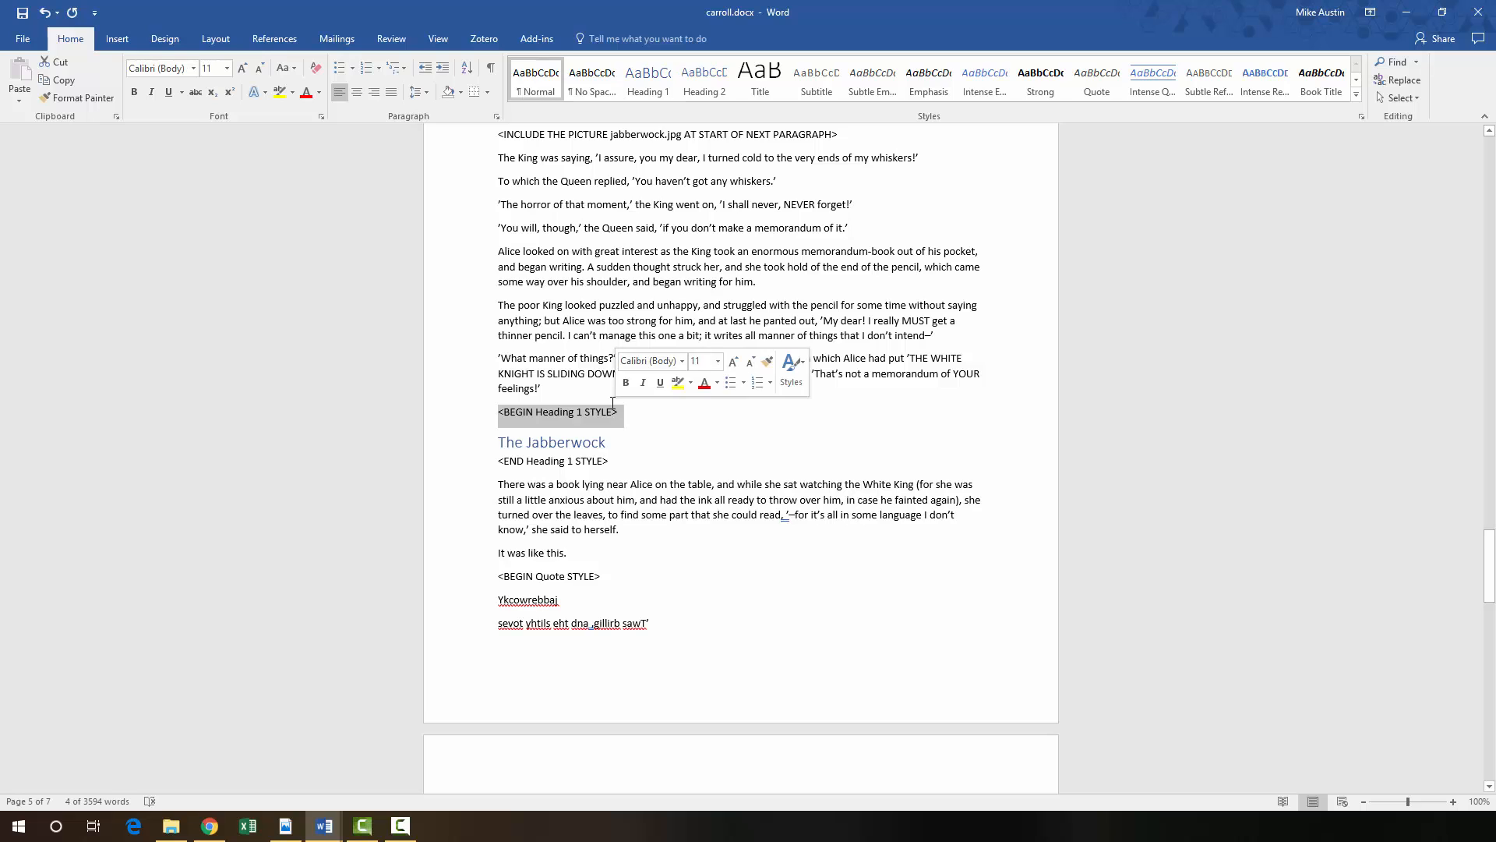
key("Delete")
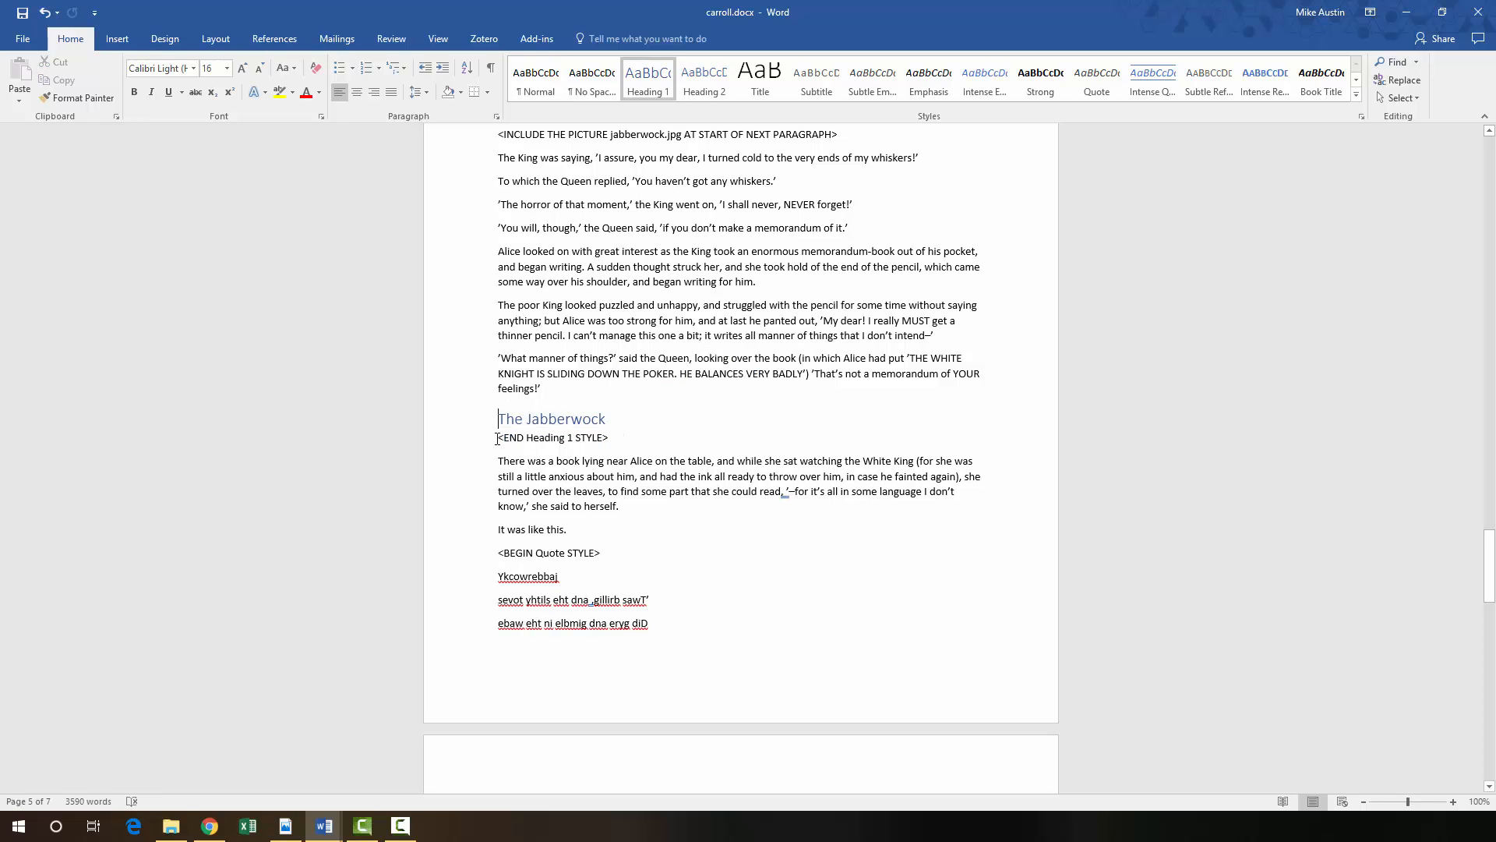
left_click_drag(498, 438, 608, 428)
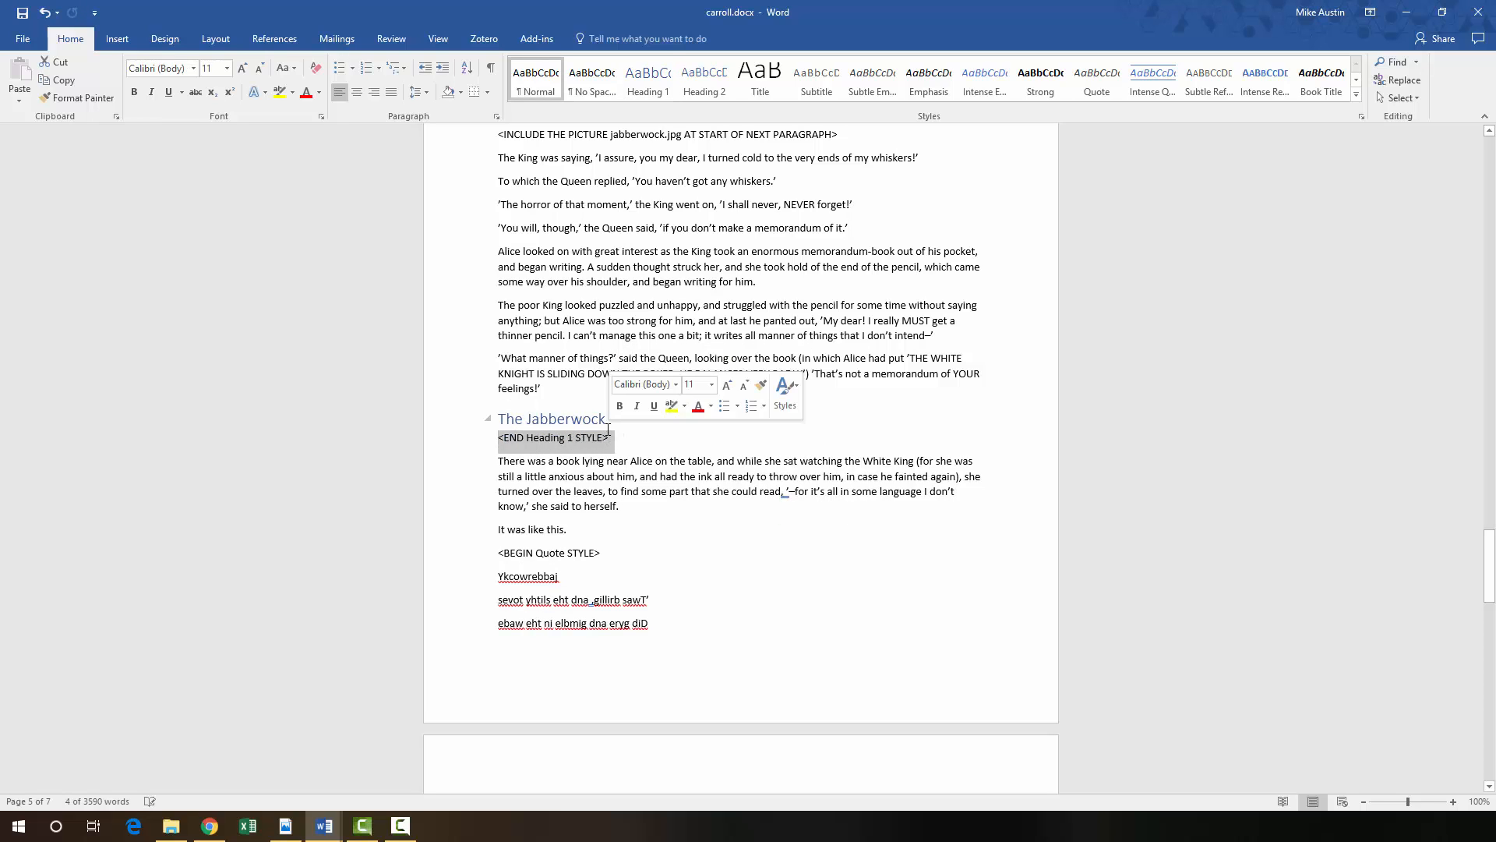
key("Delete")
scroll(572, 475, "down", 4)
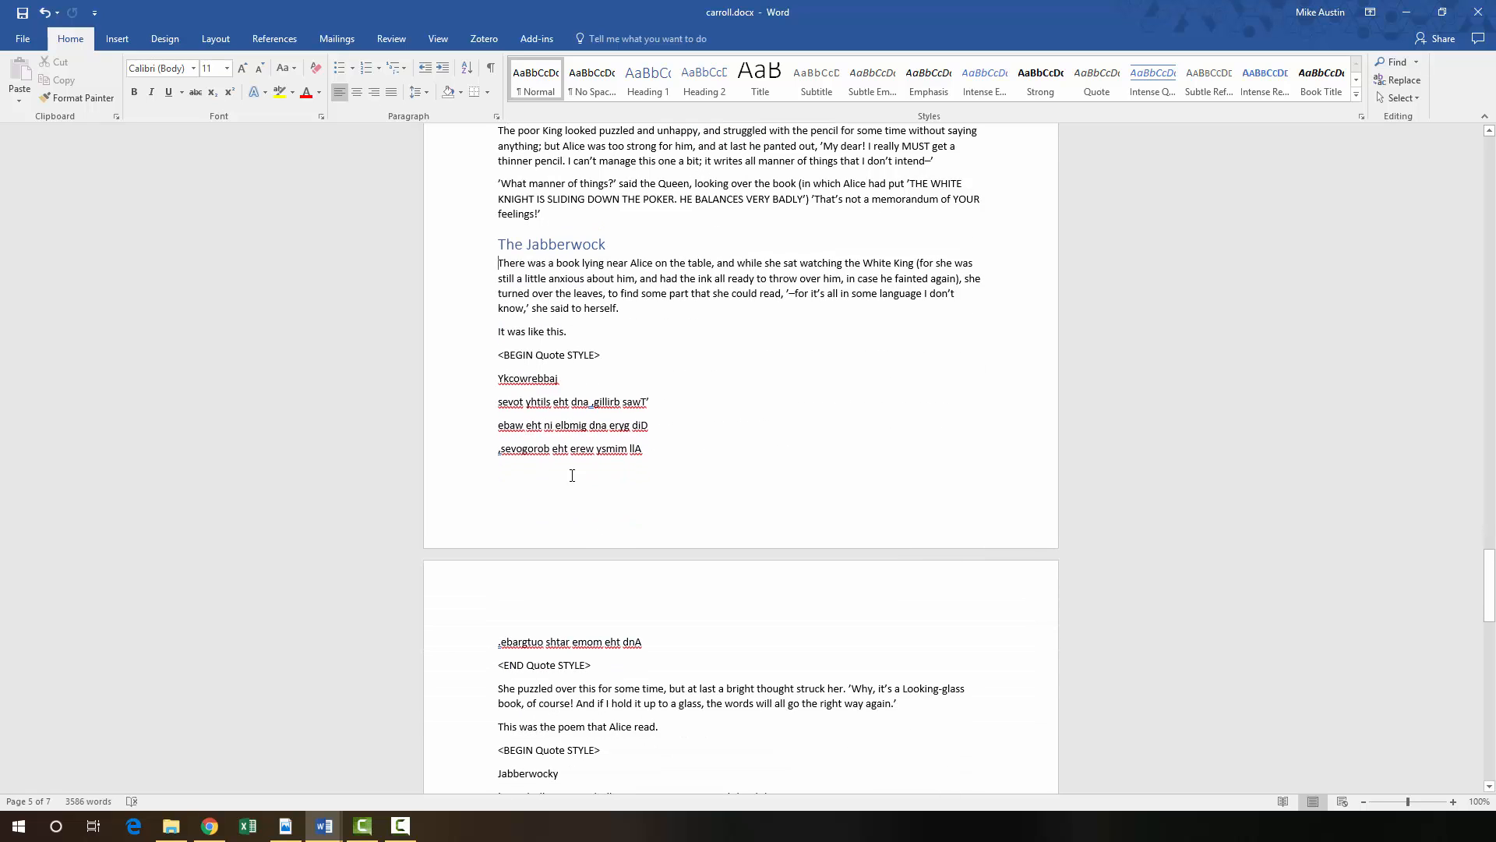
- Apply the Quote style to the mirror-written poem after "It was like this." and delete its BEGIN and END Quote marker lines
left_click_drag(498, 379, 667, 651)
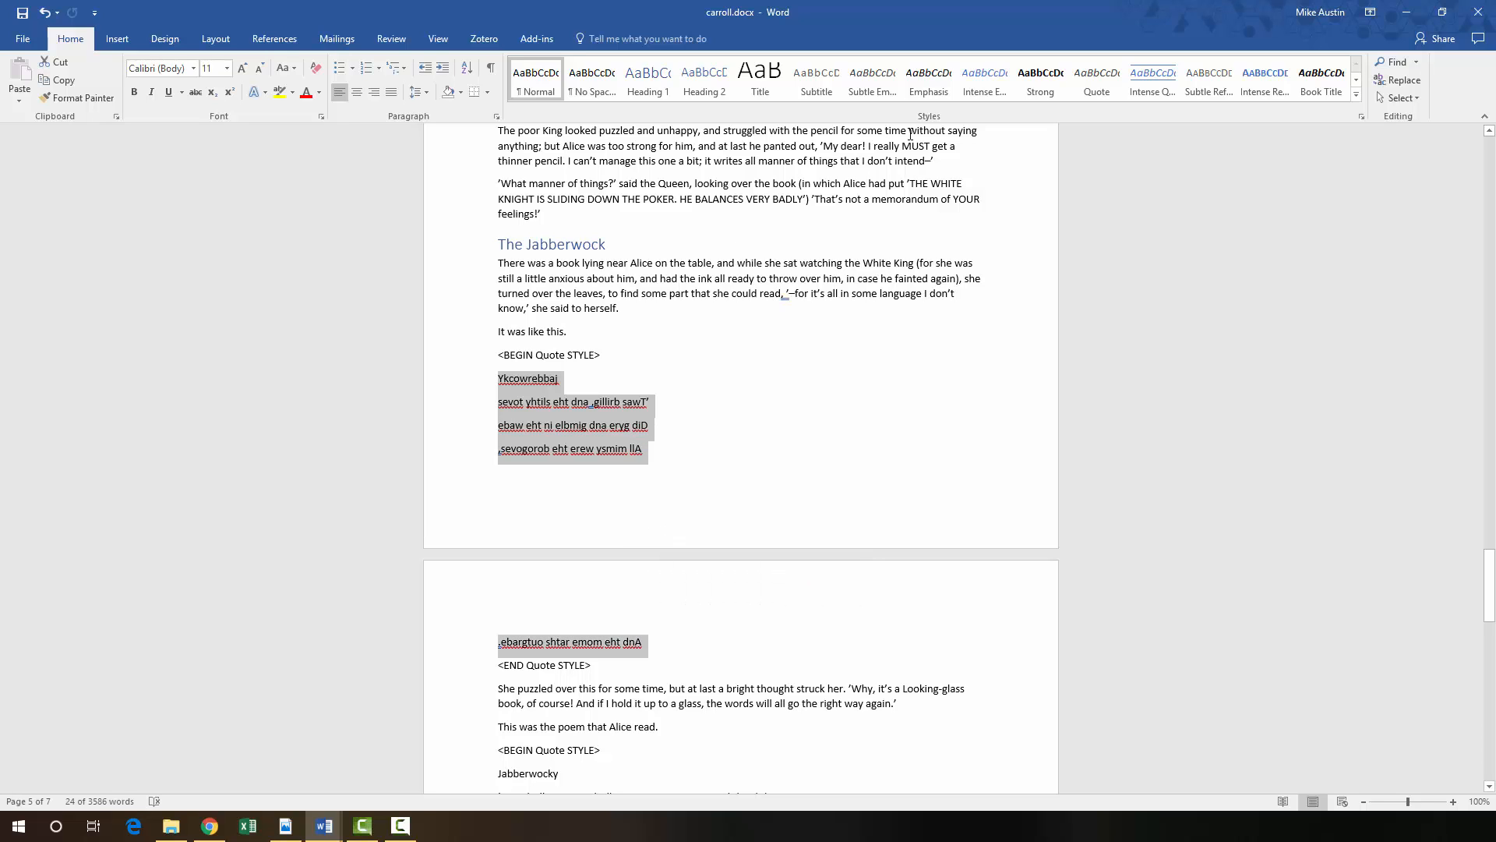
left_click(1099, 87)
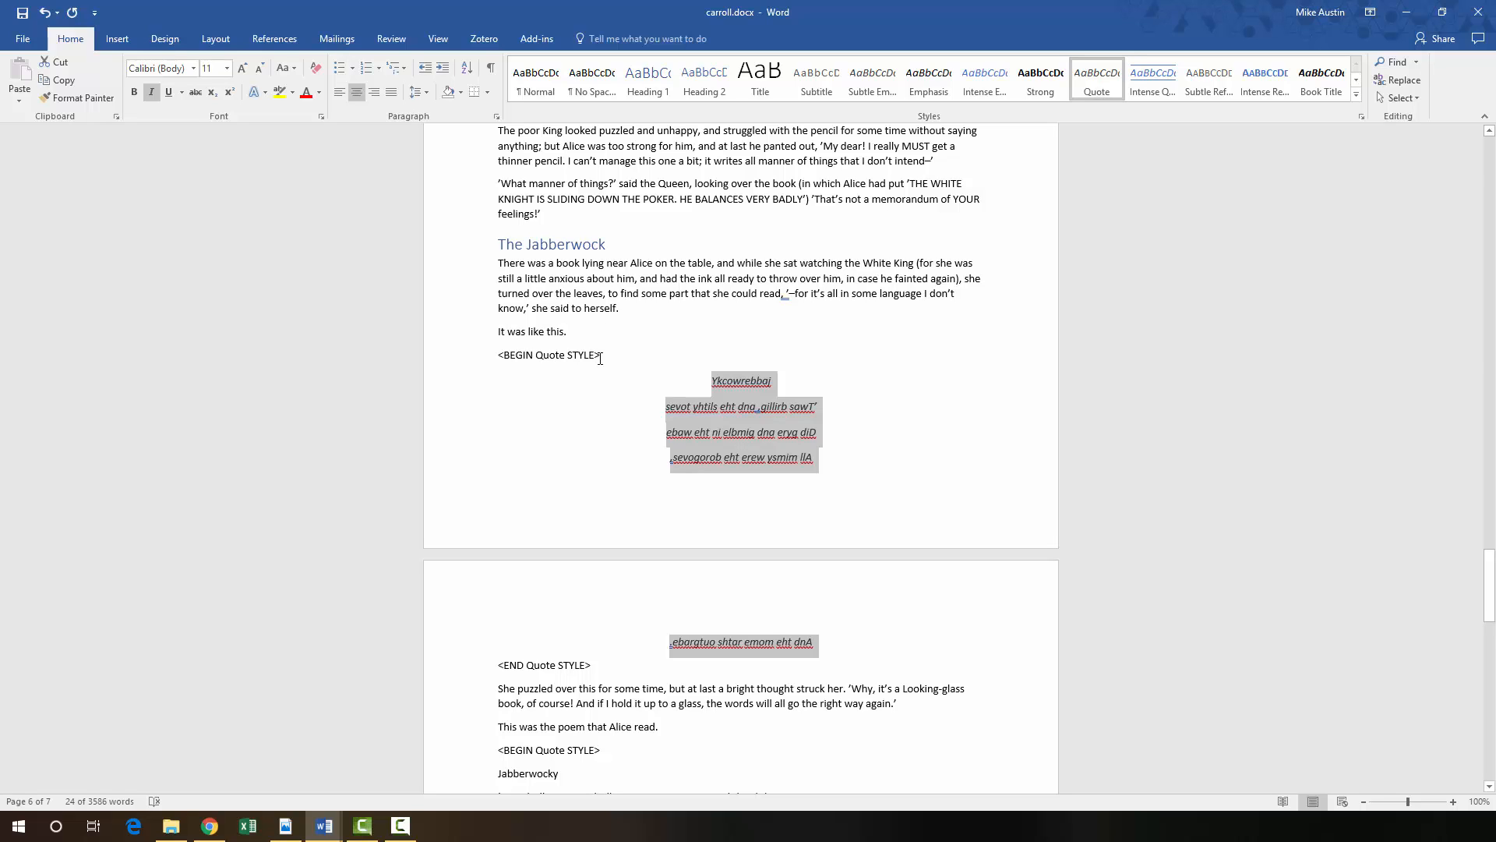
left_click_drag(600, 358, 493, 356)
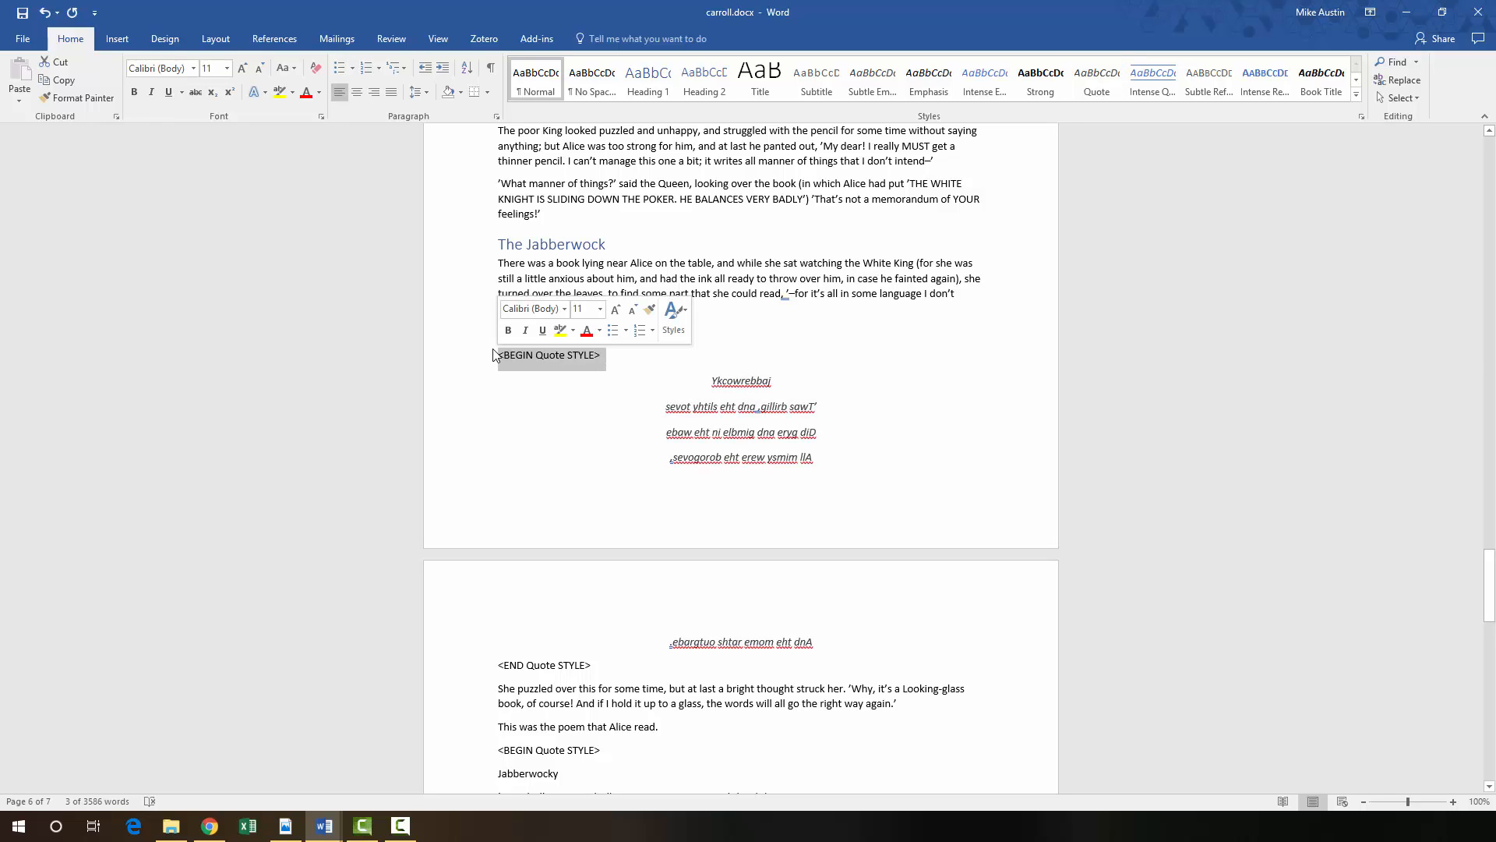
key("Delete")
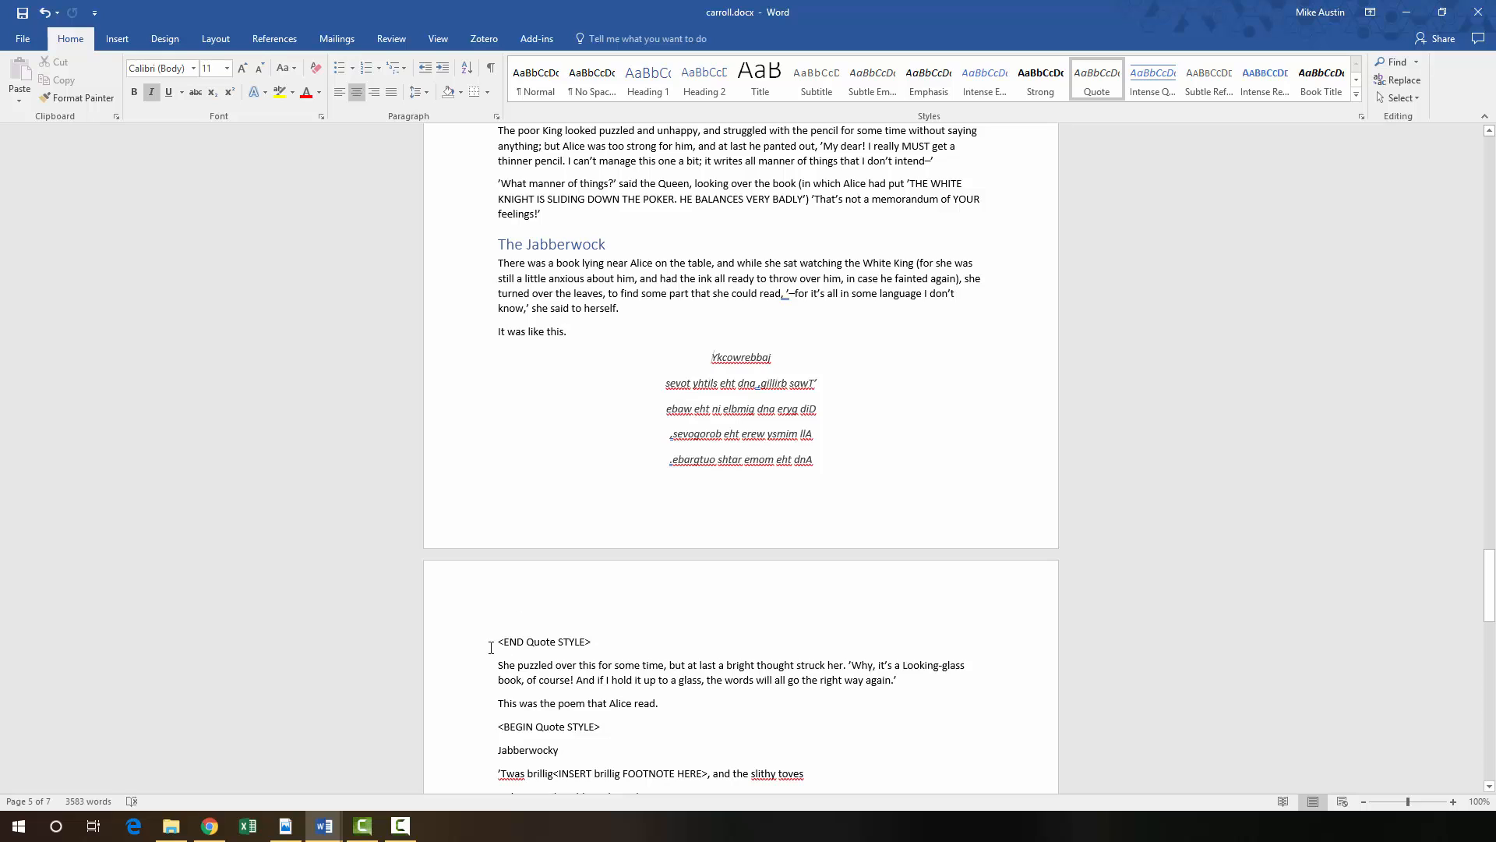
left_click_drag(499, 642, 591, 641)
key("Delete")
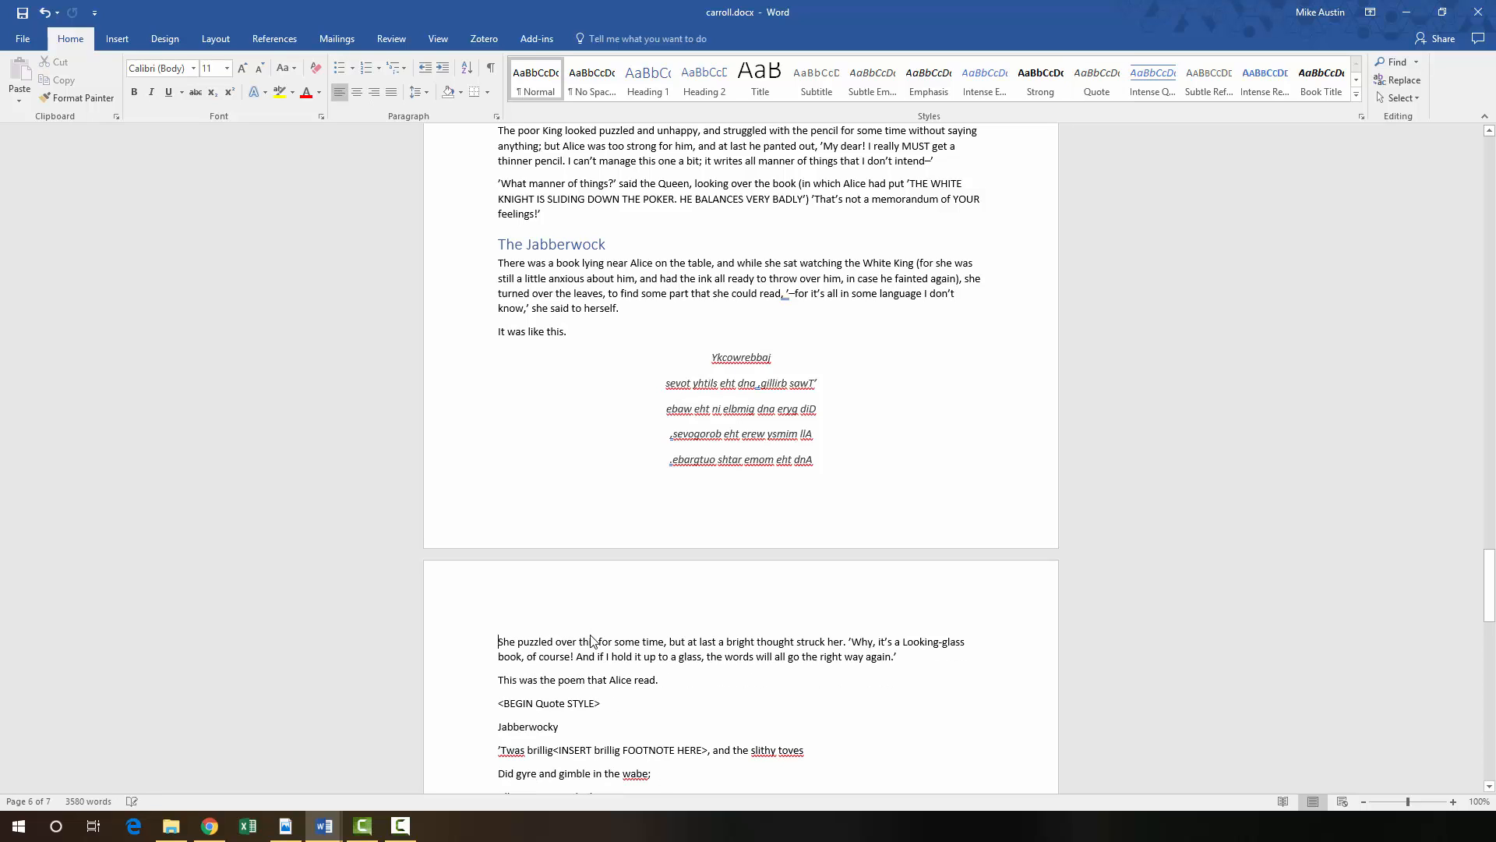
- Apply the Quote style to the whole Jabberwocky poem, from its title line through the final "And the mome raths outgrabe."
left_click(1358, 95)
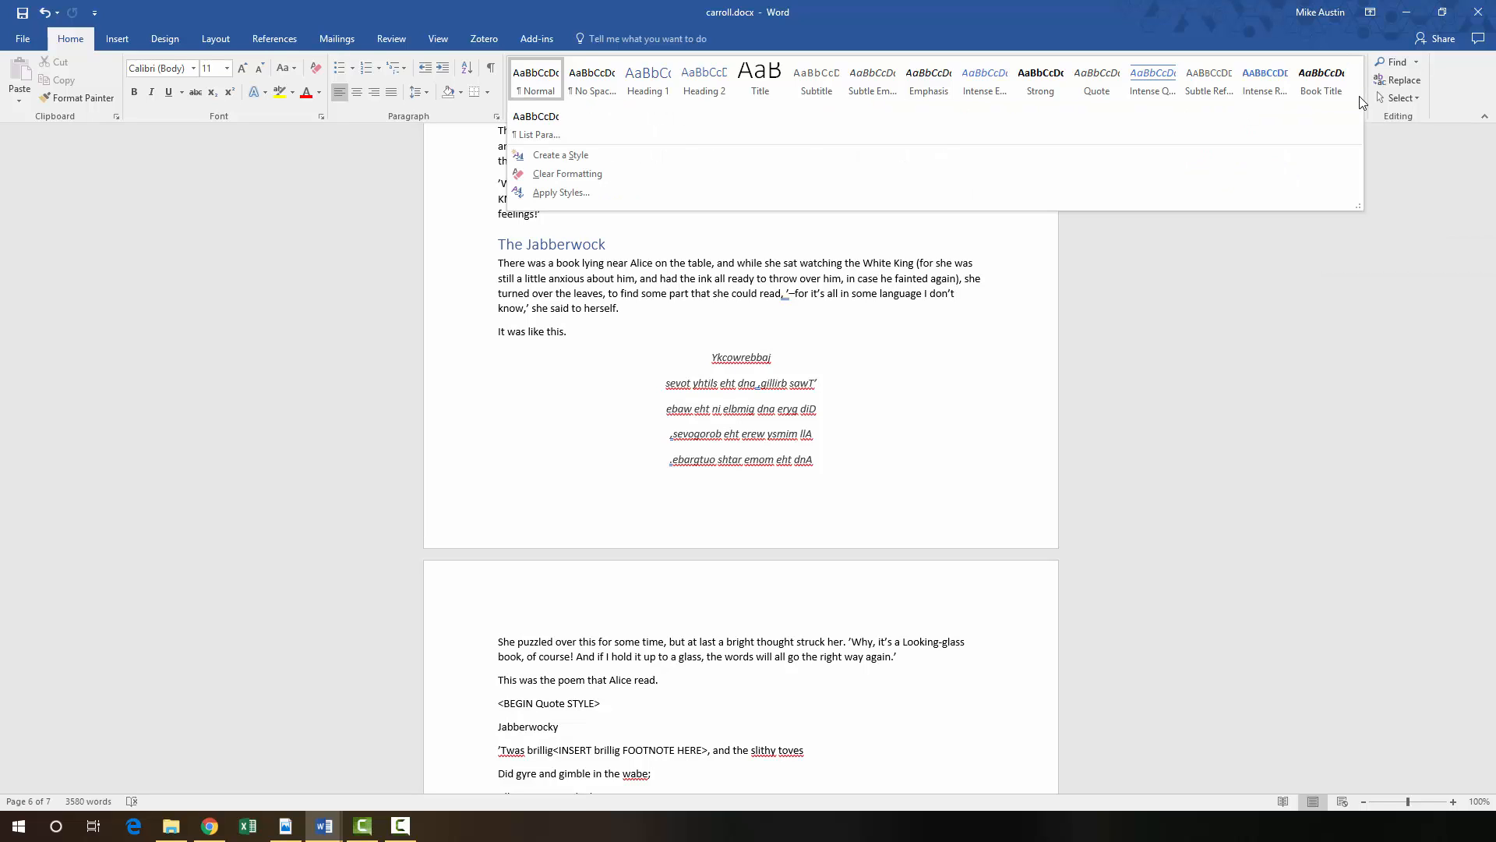
left_click(1340, 278)
scroll(698, 686, "down", 10)
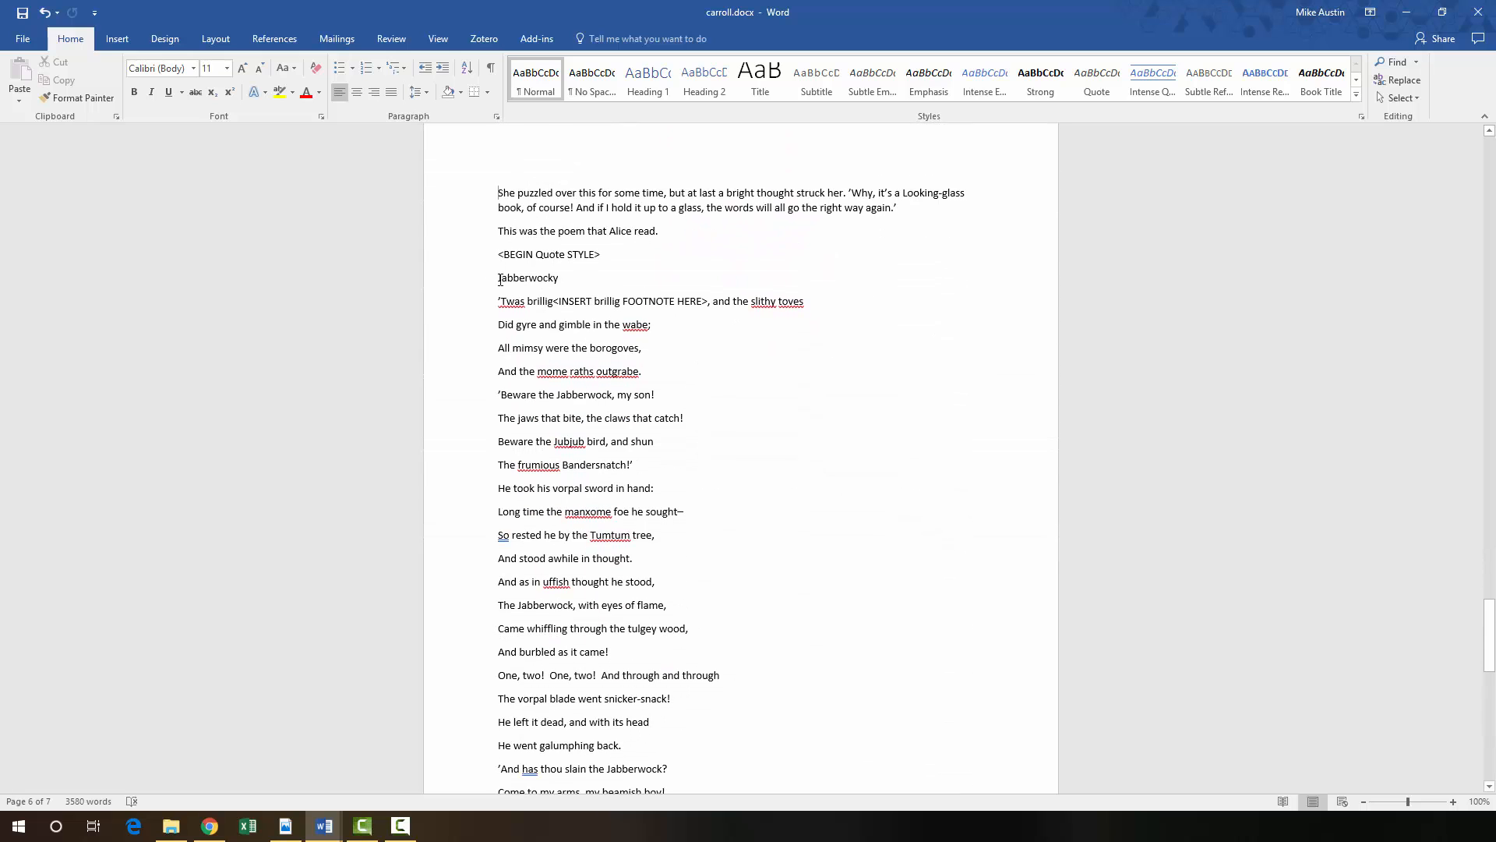
left_click_drag(500, 288, 681, 431)
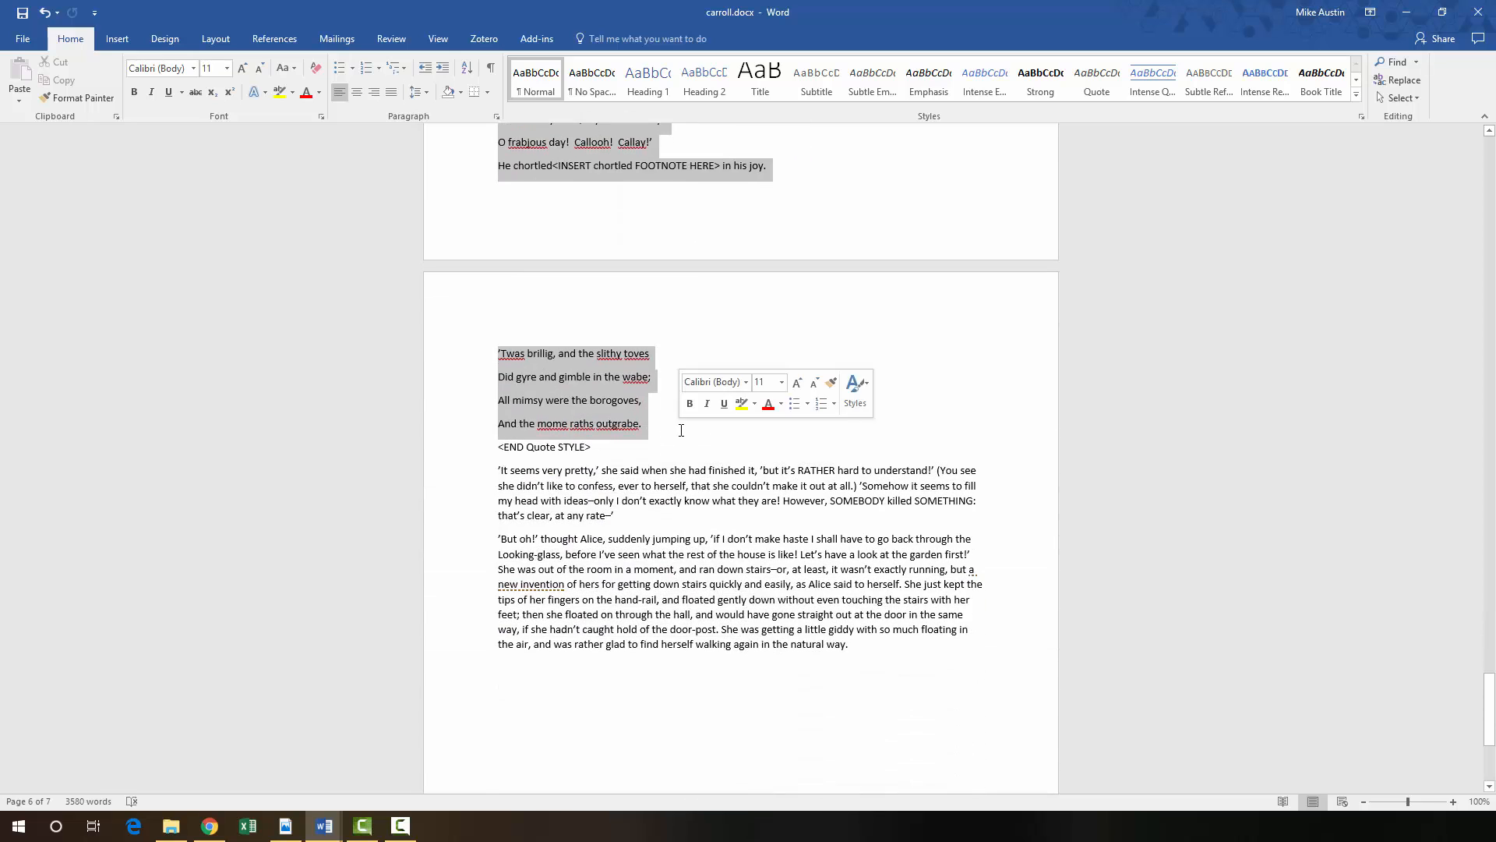
left_click(1096, 78)
- Delete the END and BEGIN Quote marker lines around the Jabberwocky poem, leaving no empty line above its title
left_click(596, 500)
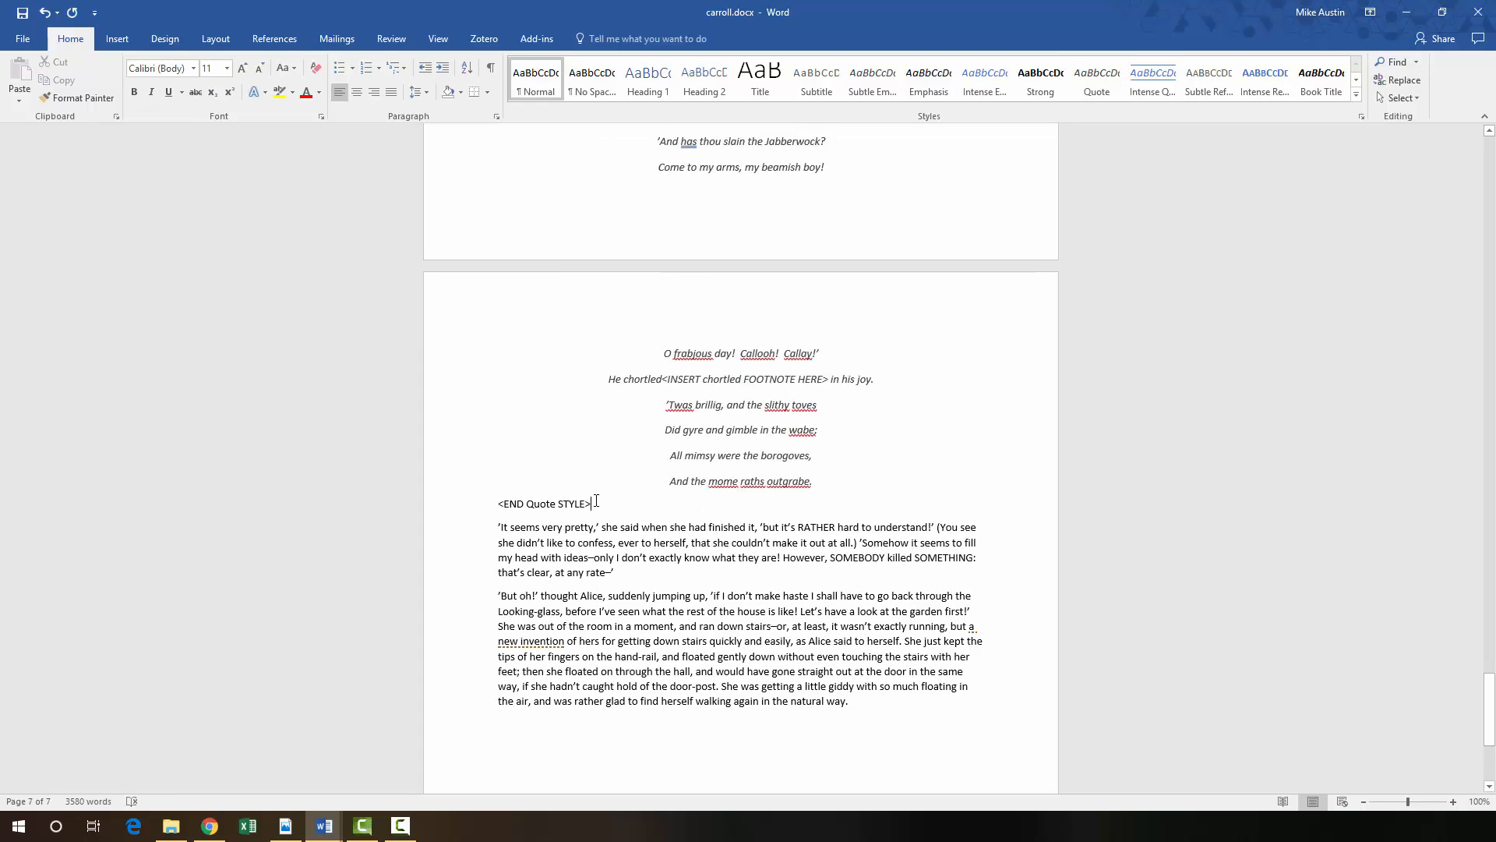
left_click_drag(581, 500, 503, 486)
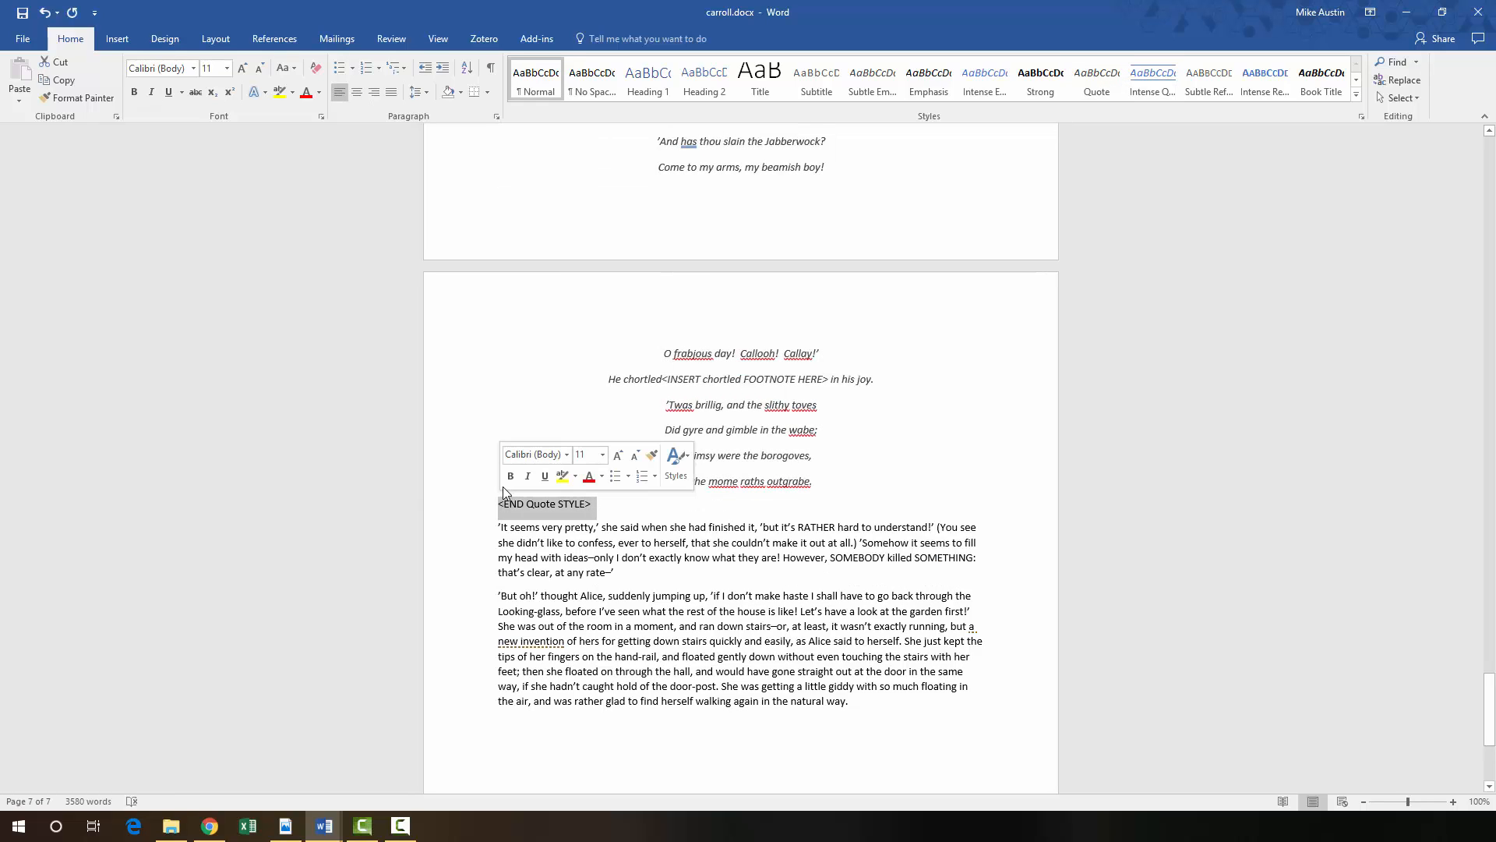
key("Delete")
scroll(533, 443, "up", 5)
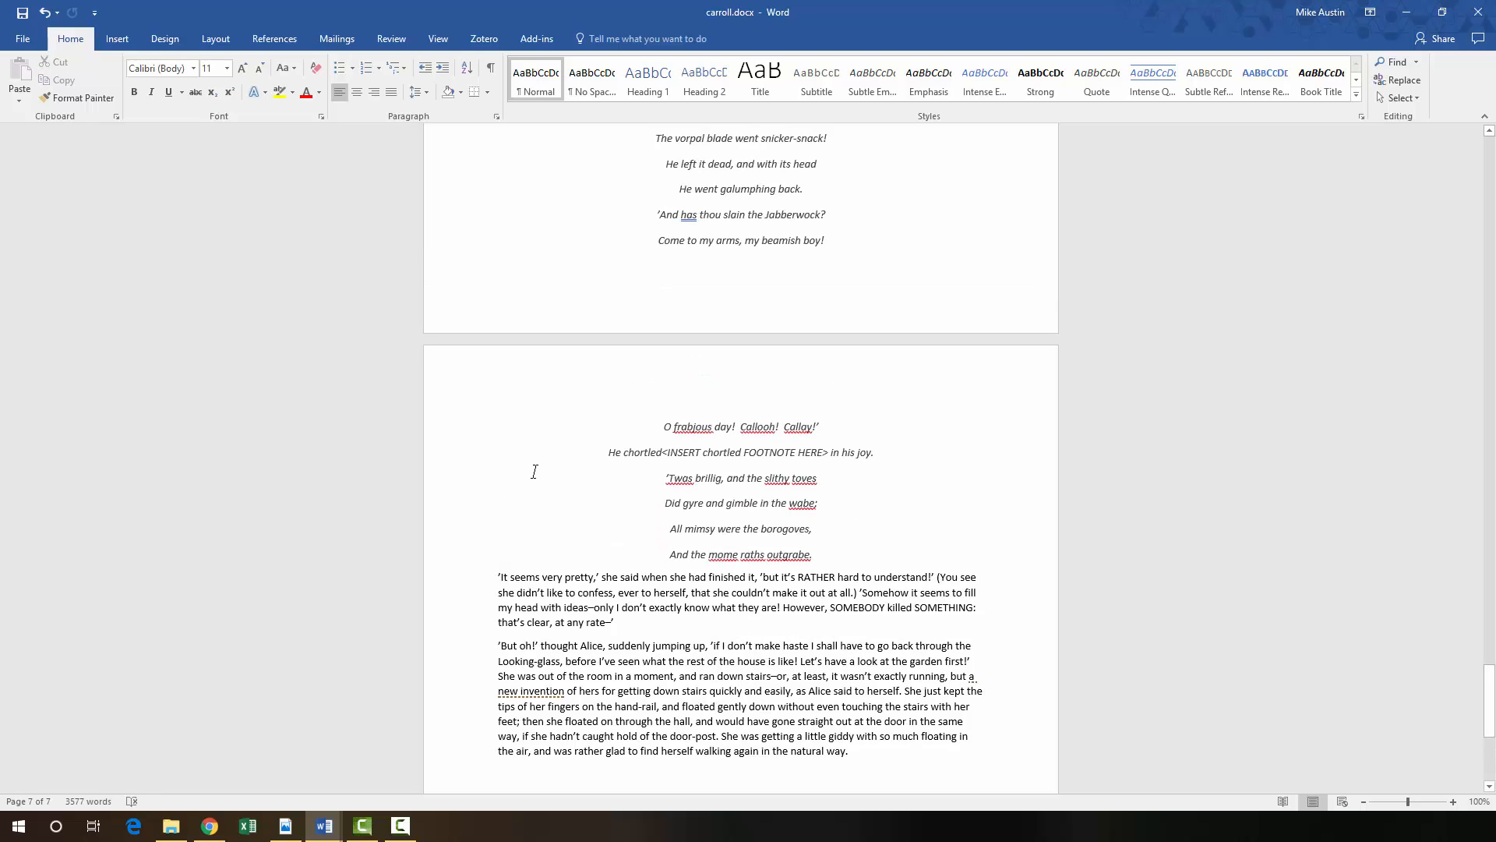
scroll(533, 442, "up", 7)
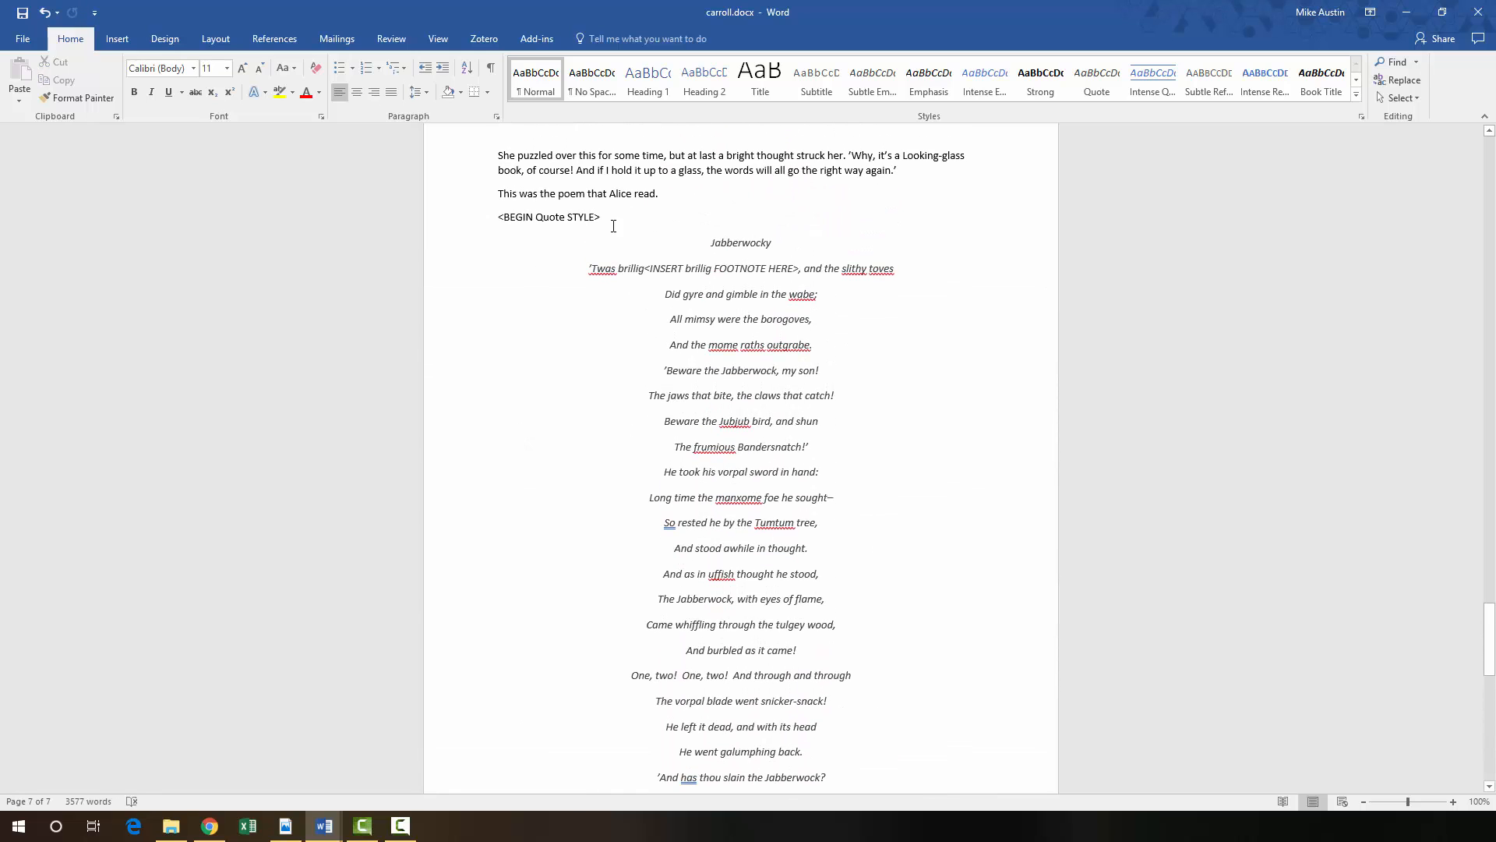
left_click_drag(499, 213, 588, 214)
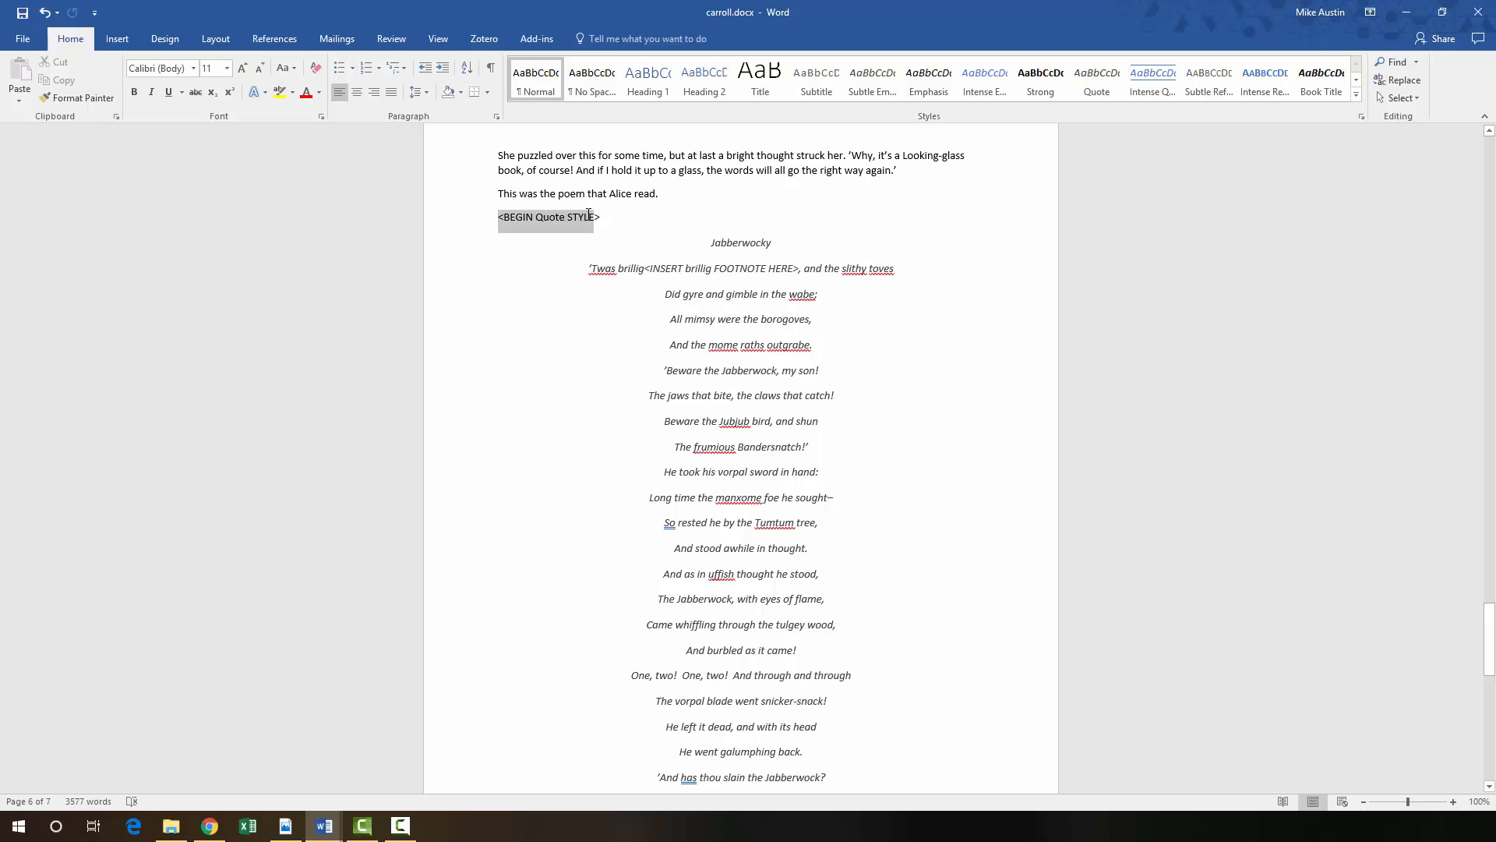
key("Delete")
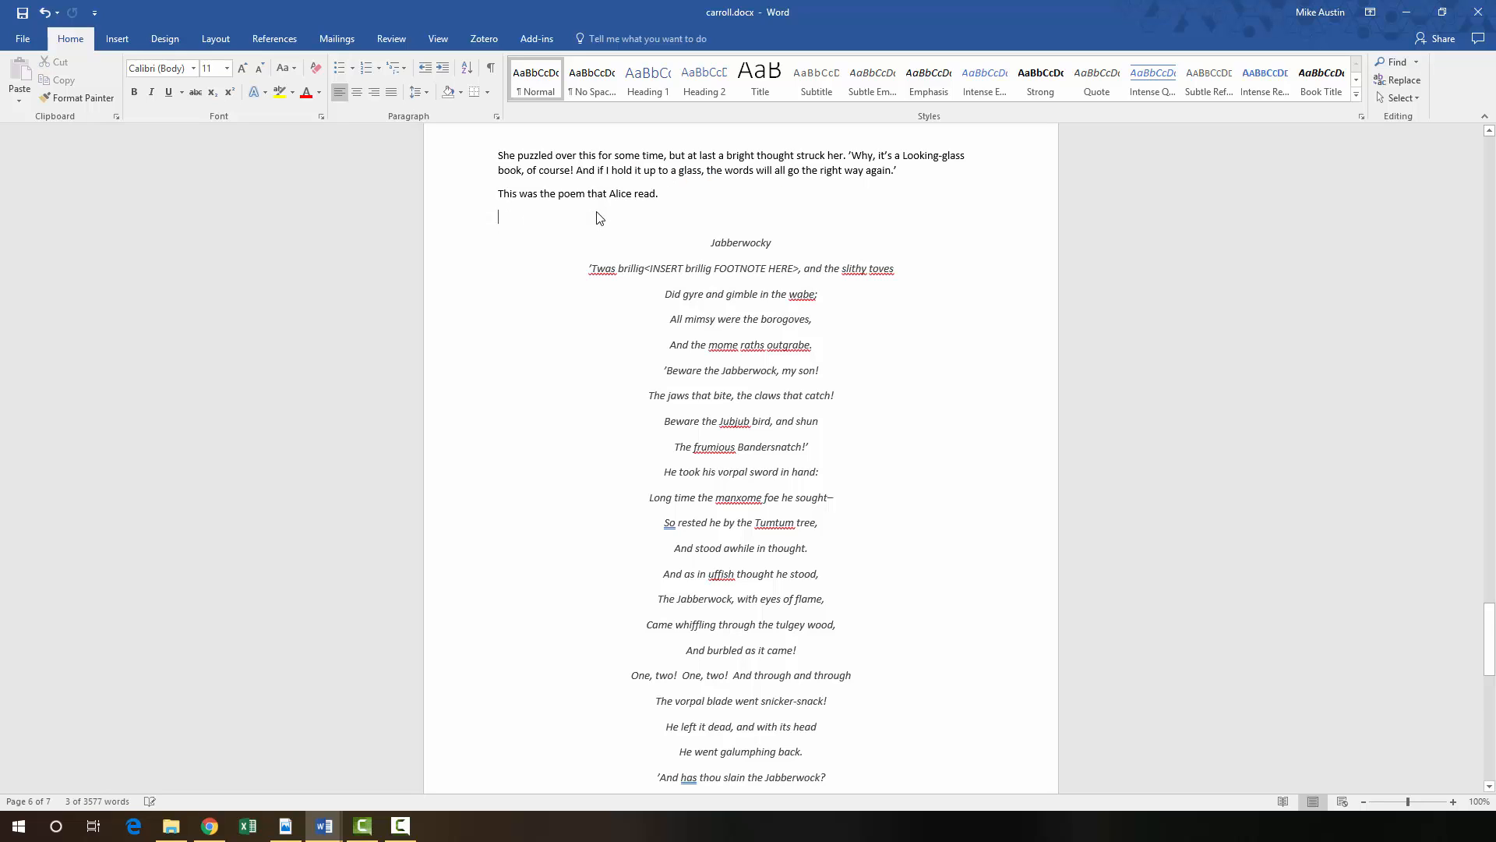
key("Delete")
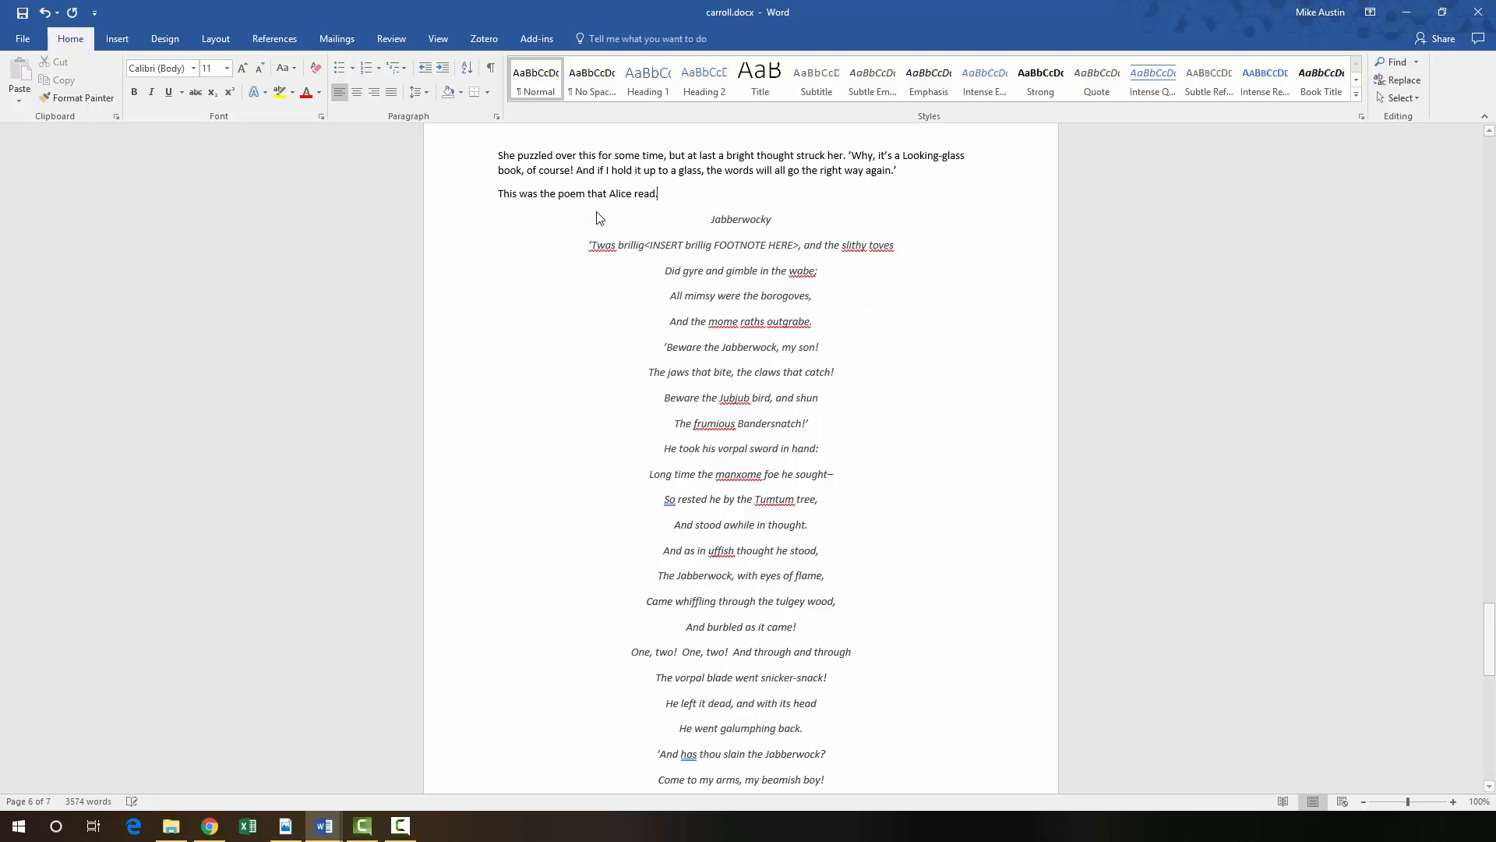
scroll(754, 321, "down", 3)
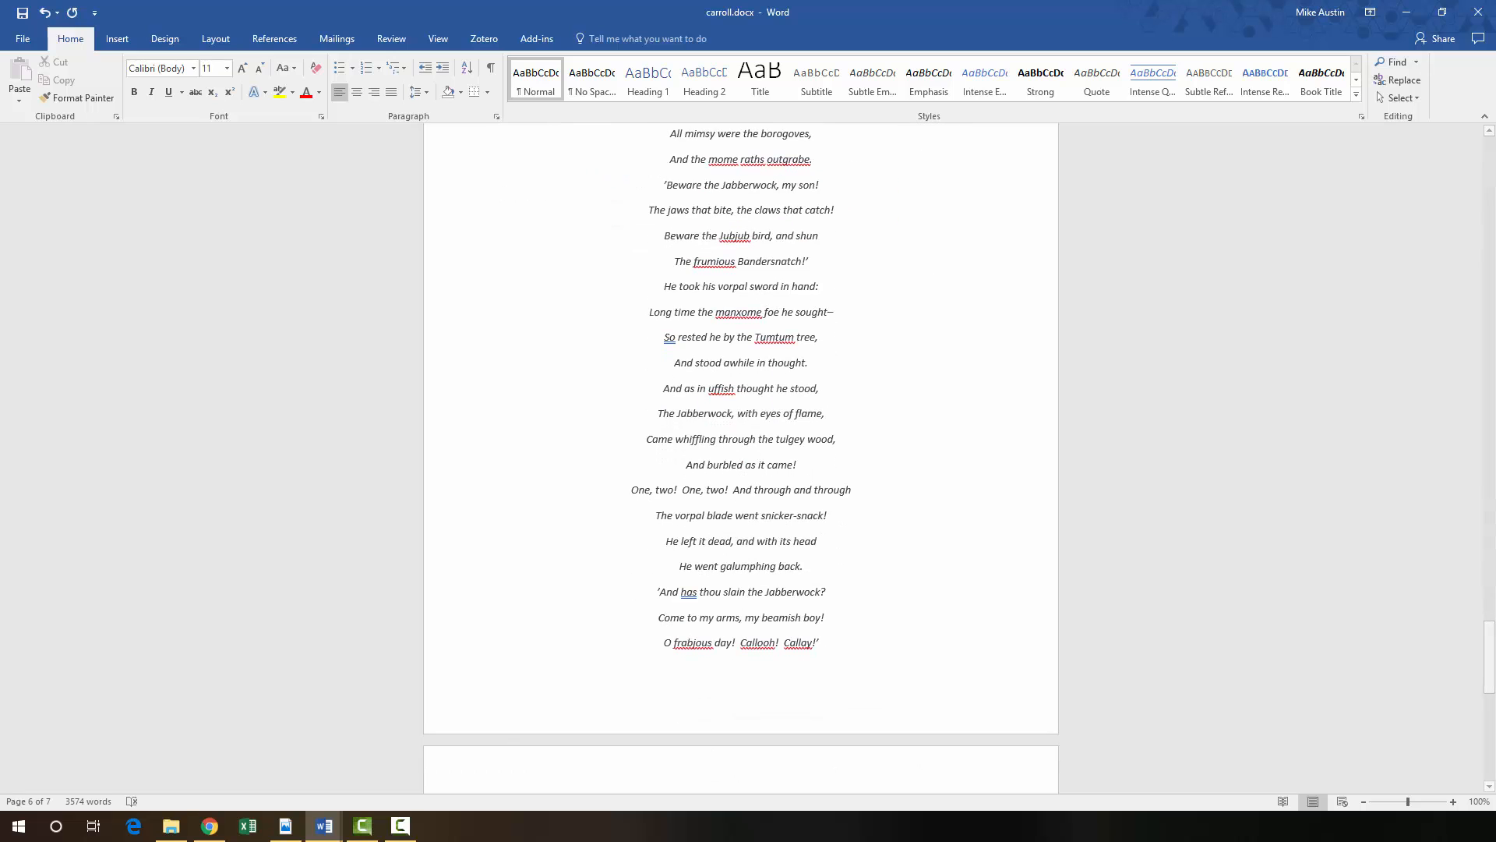
scroll(982, 468, "down", 5)
scroll(890, 532, "down", 5)
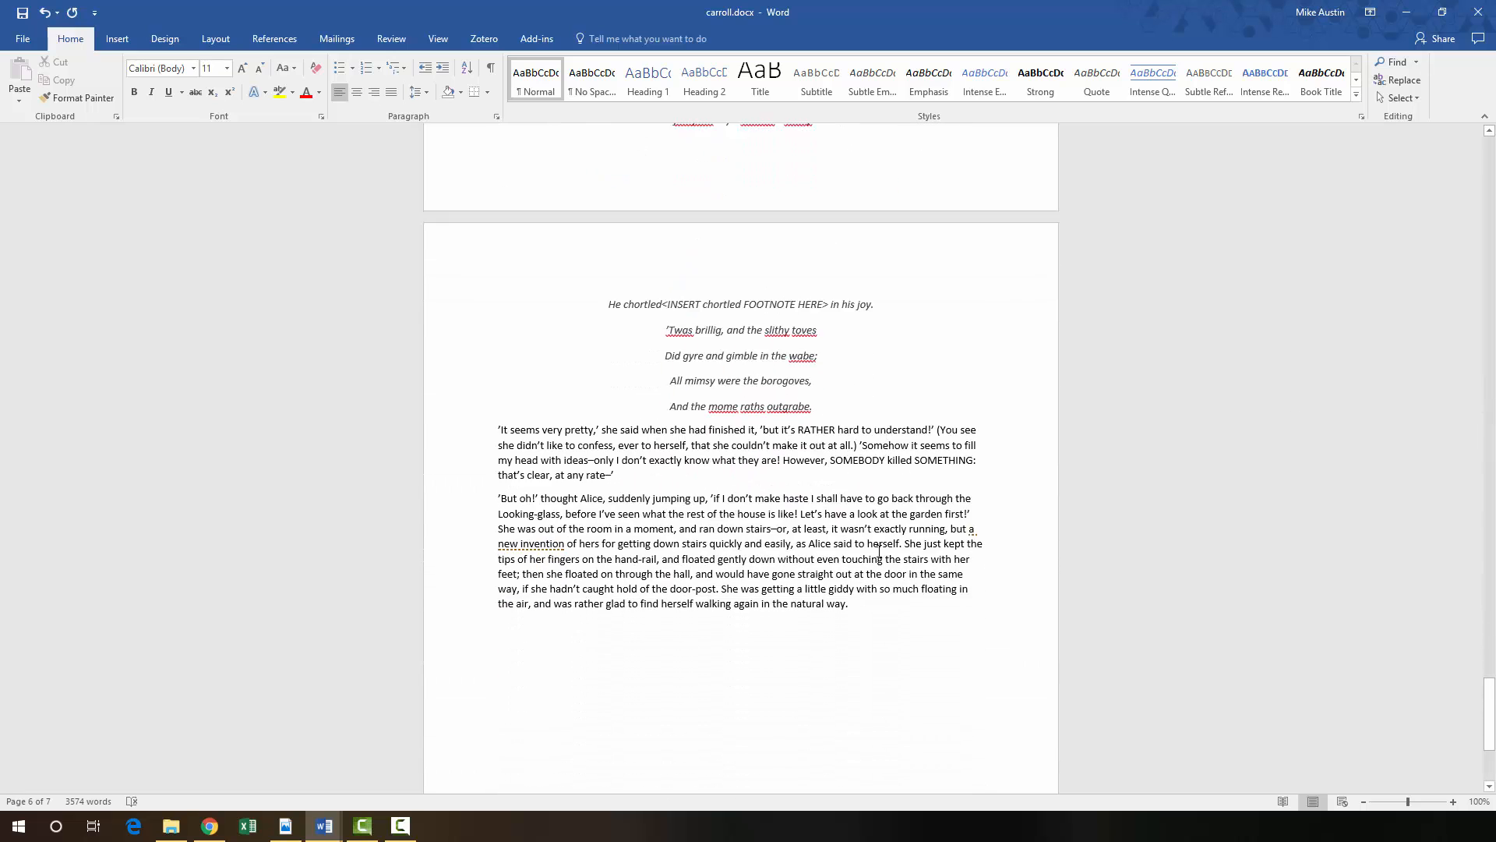
scroll(850, 530, "up", 3)
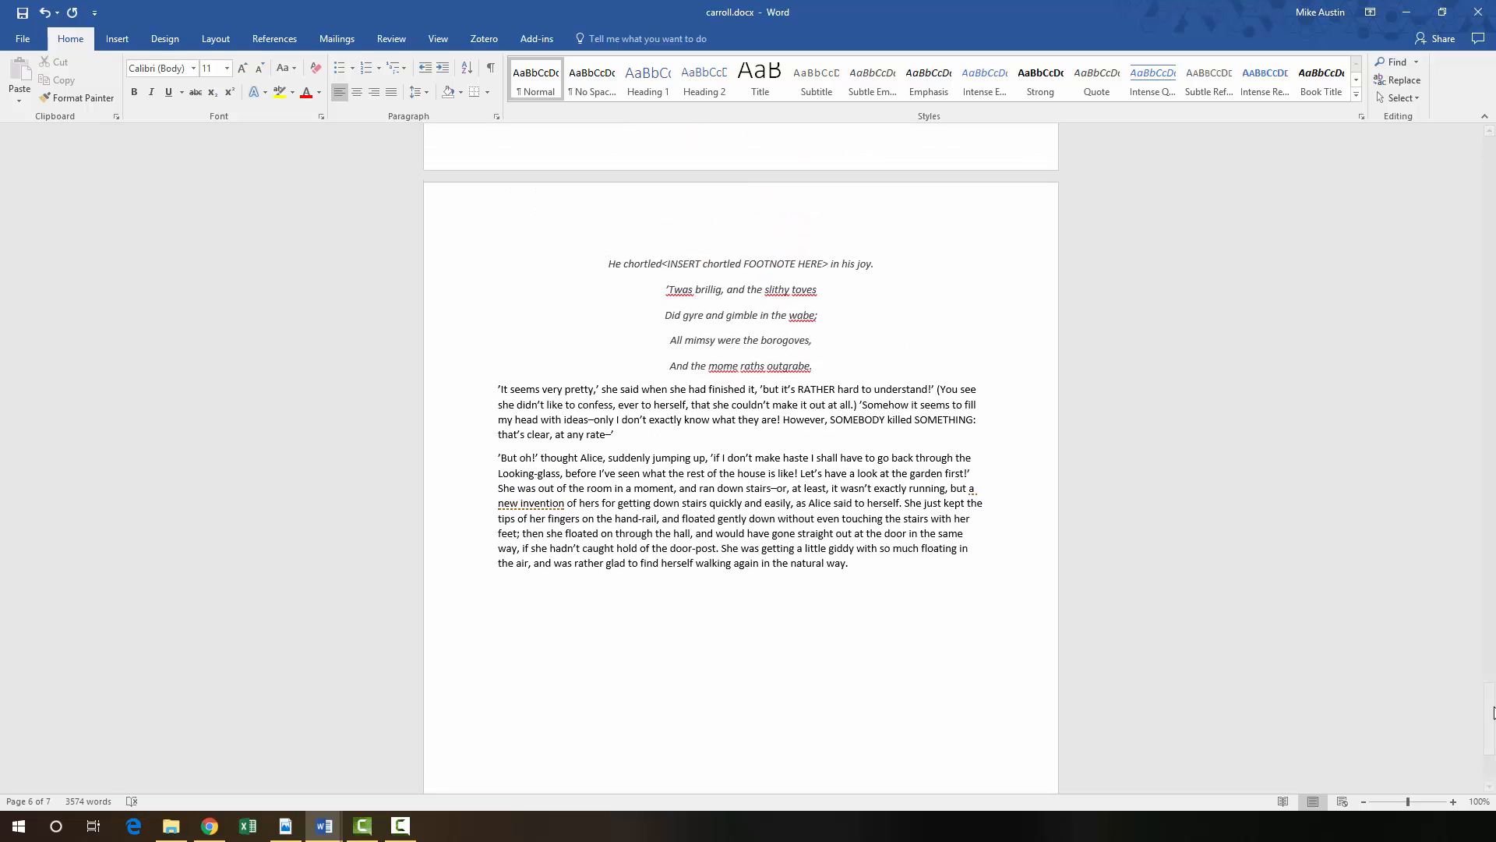
- Modify the Normal style to use the Cambria font with justified alignment
left_click_drag(1480, 695, 1465, 137)
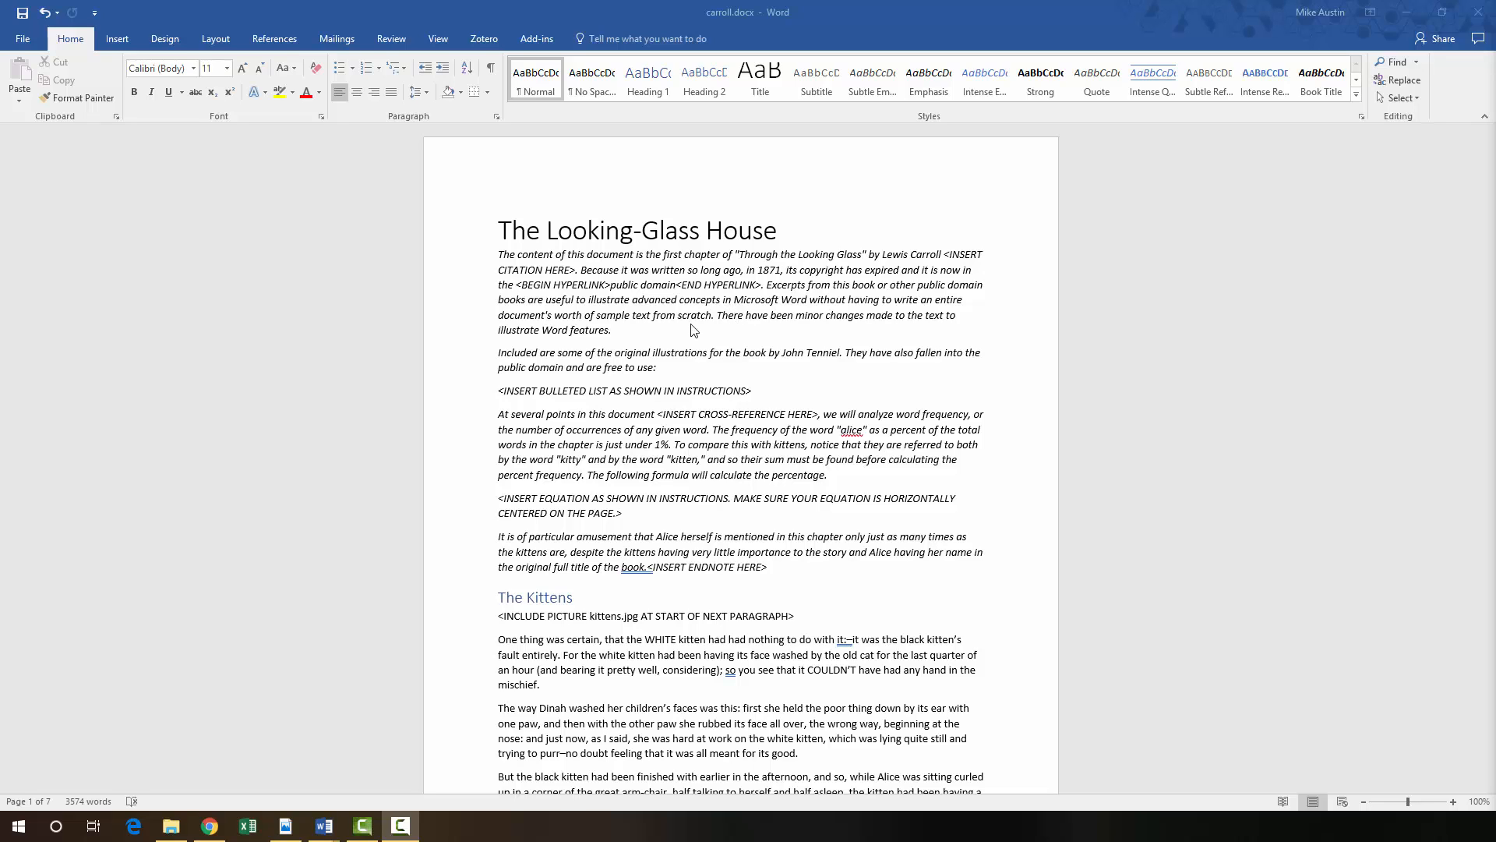
right_click(536, 78)
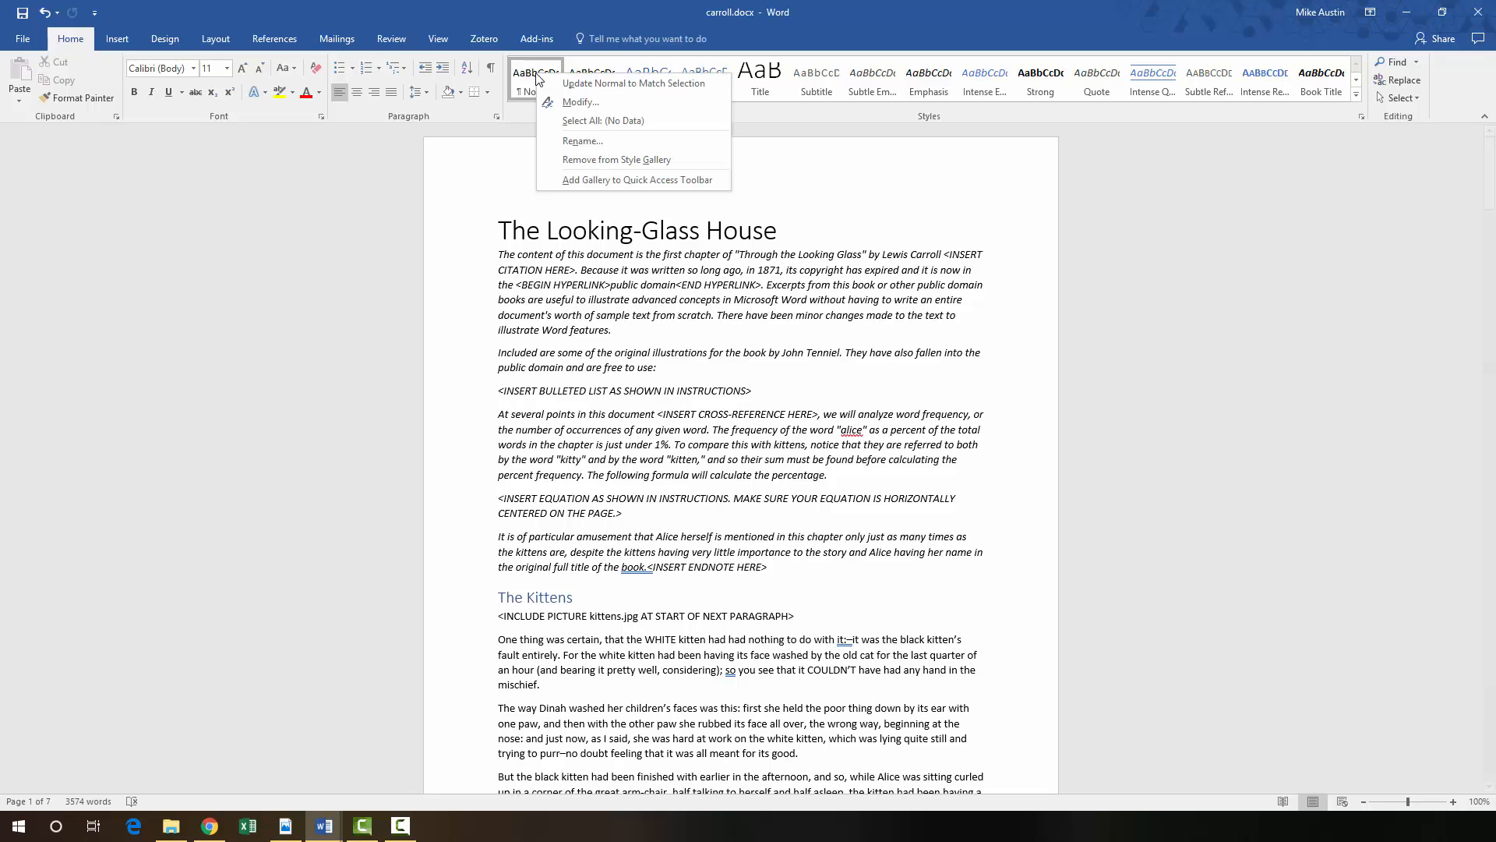
left_click(565, 102)
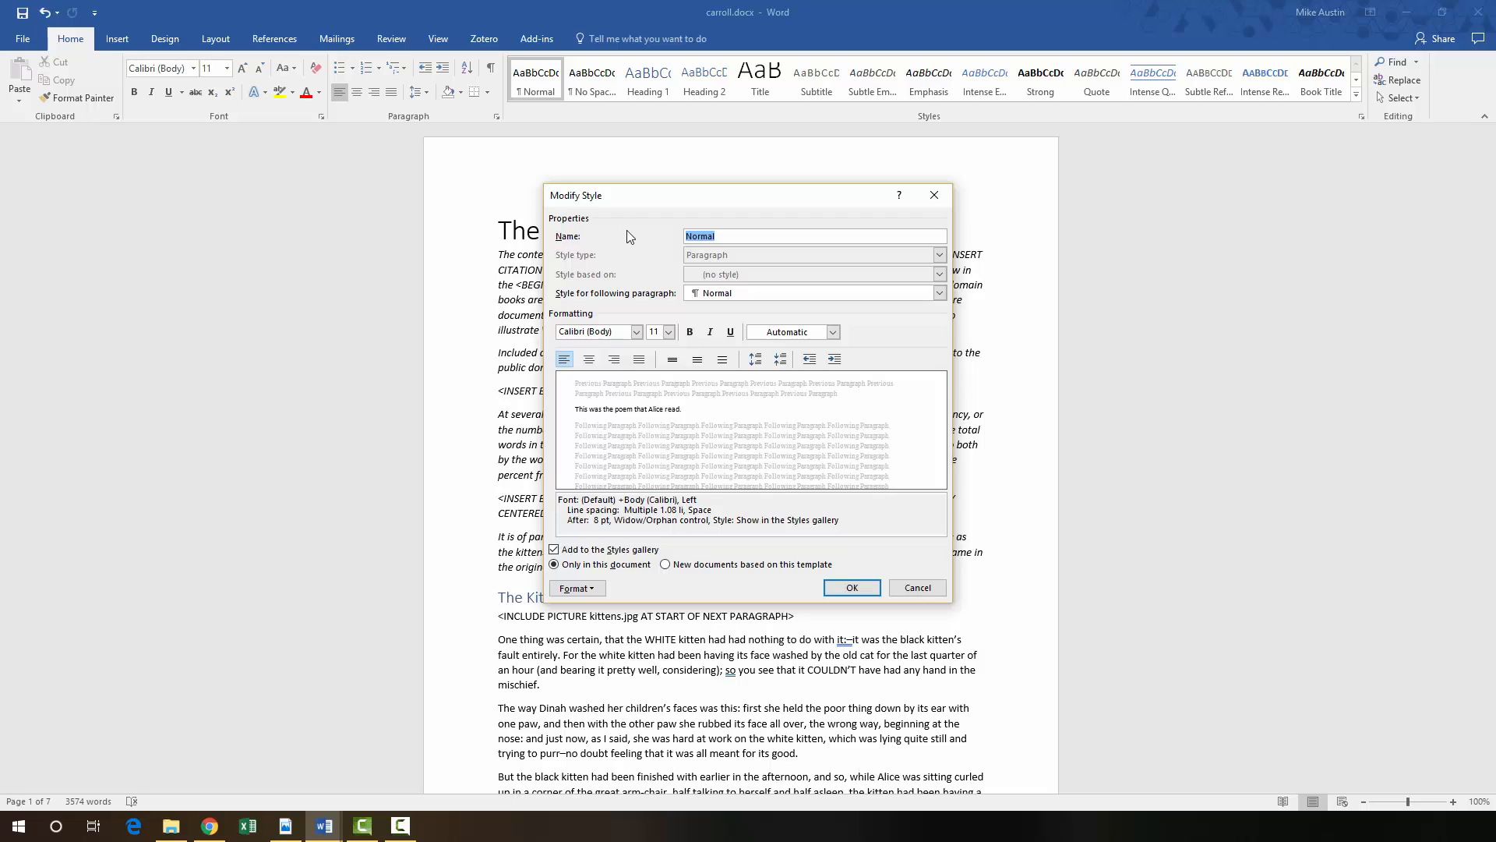
left_click(636, 332)
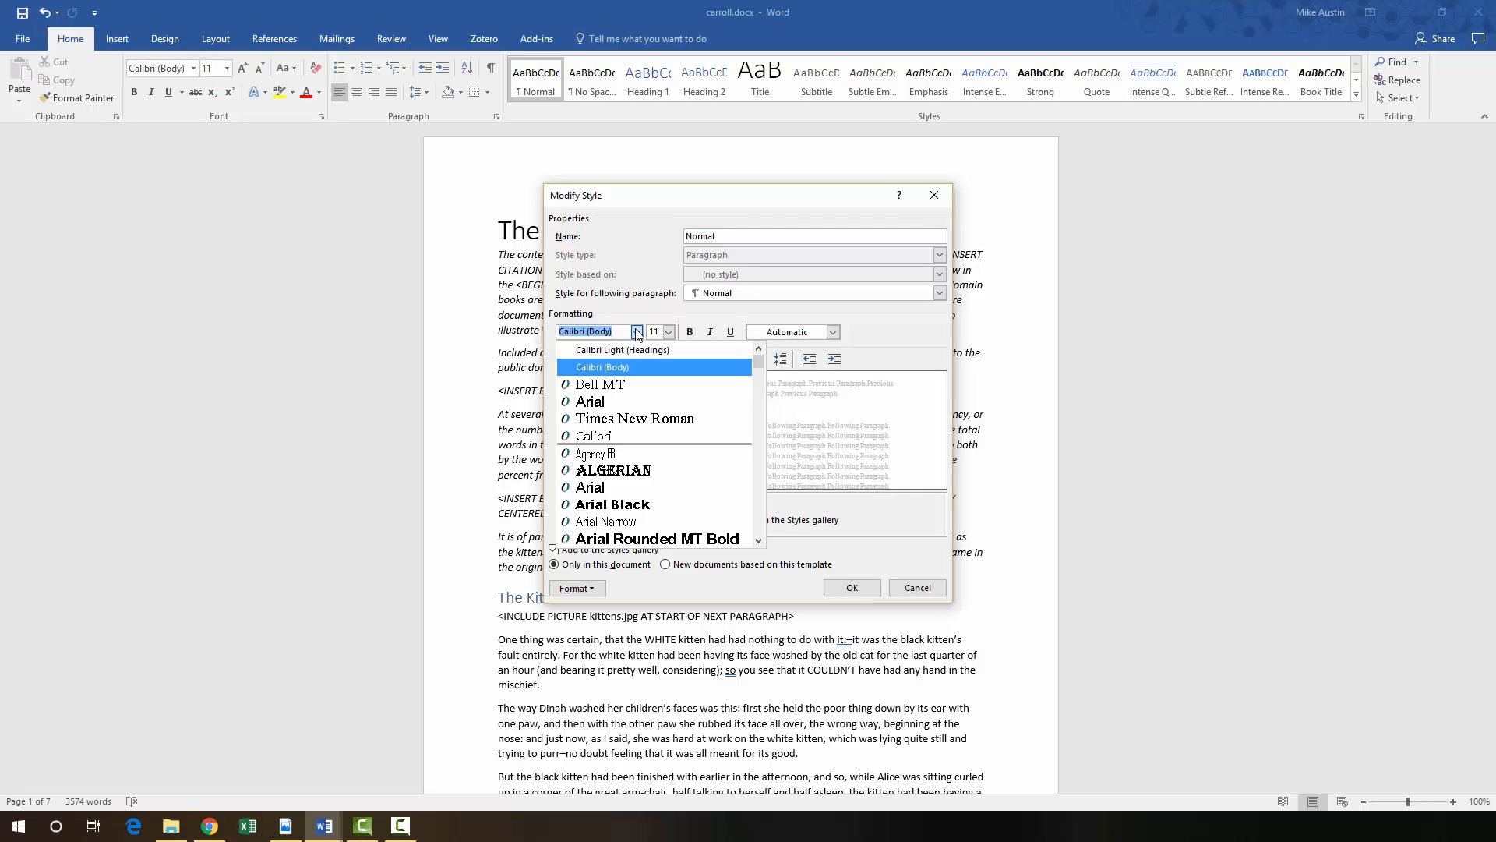
type("Cambria")
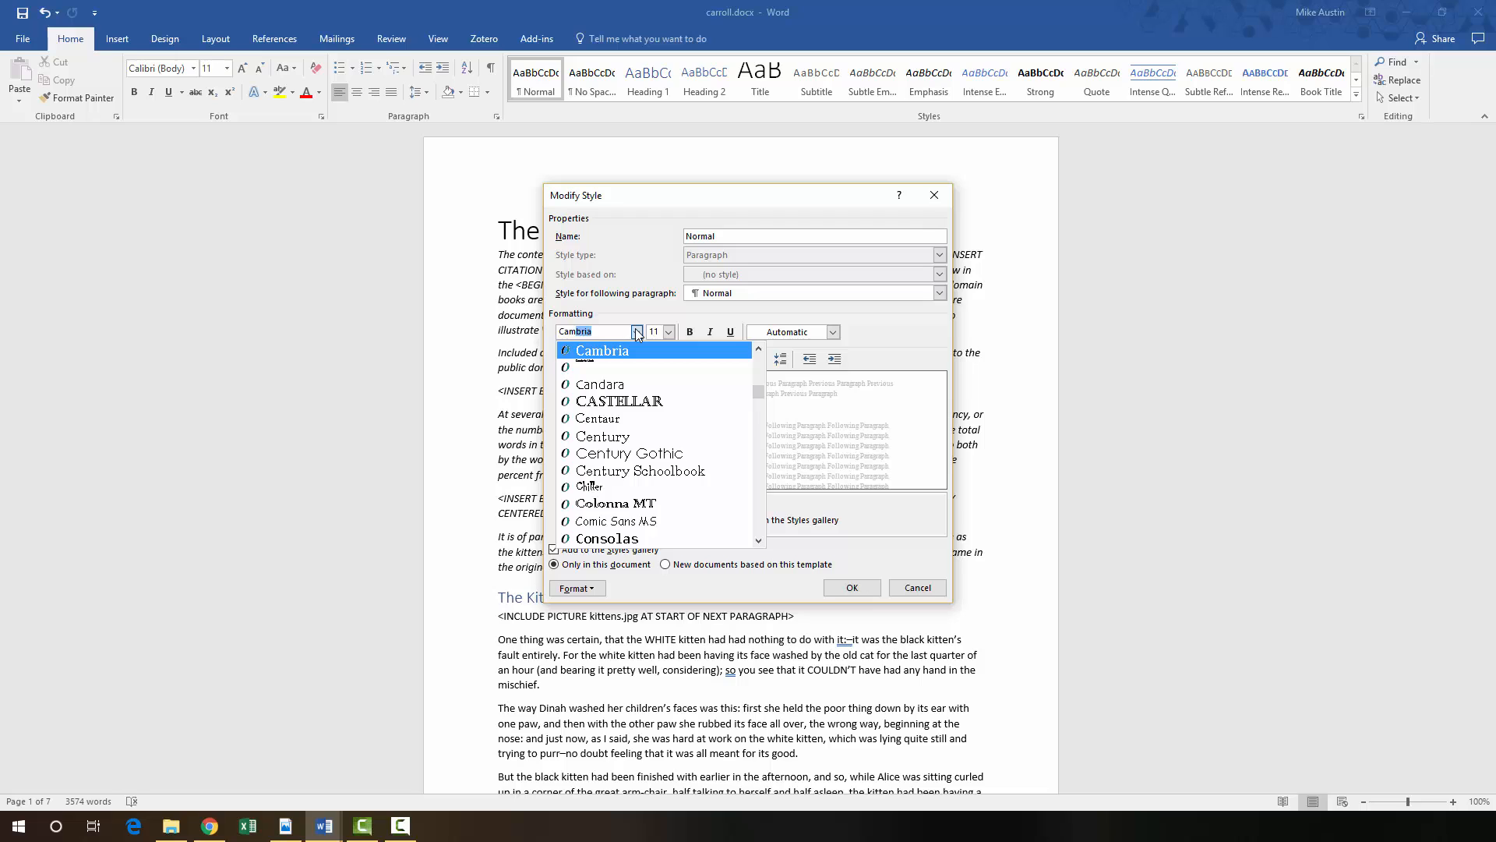
left_click(663, 351)
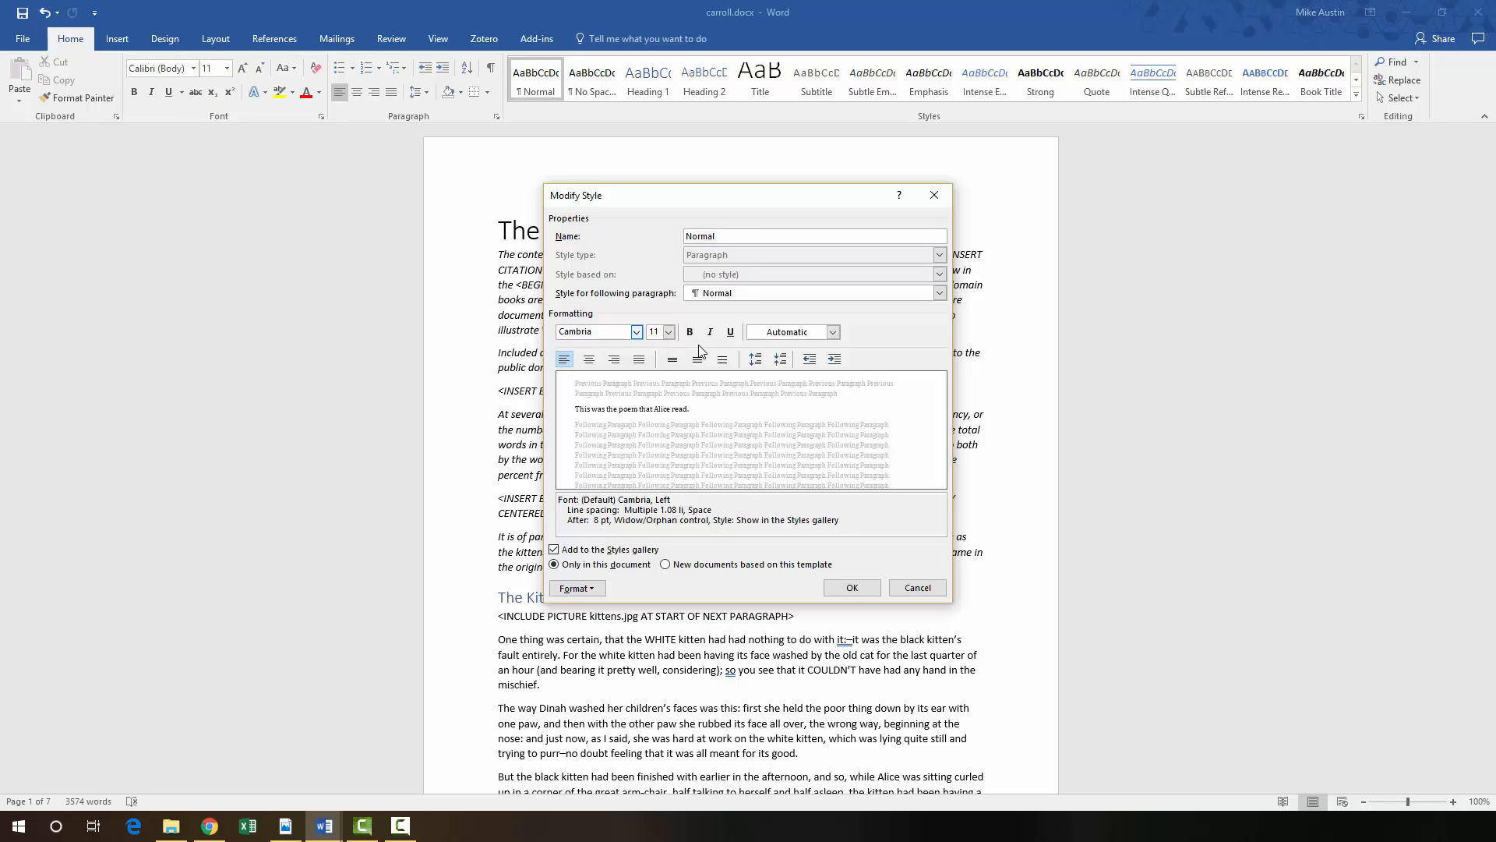
left_click(639, 360)
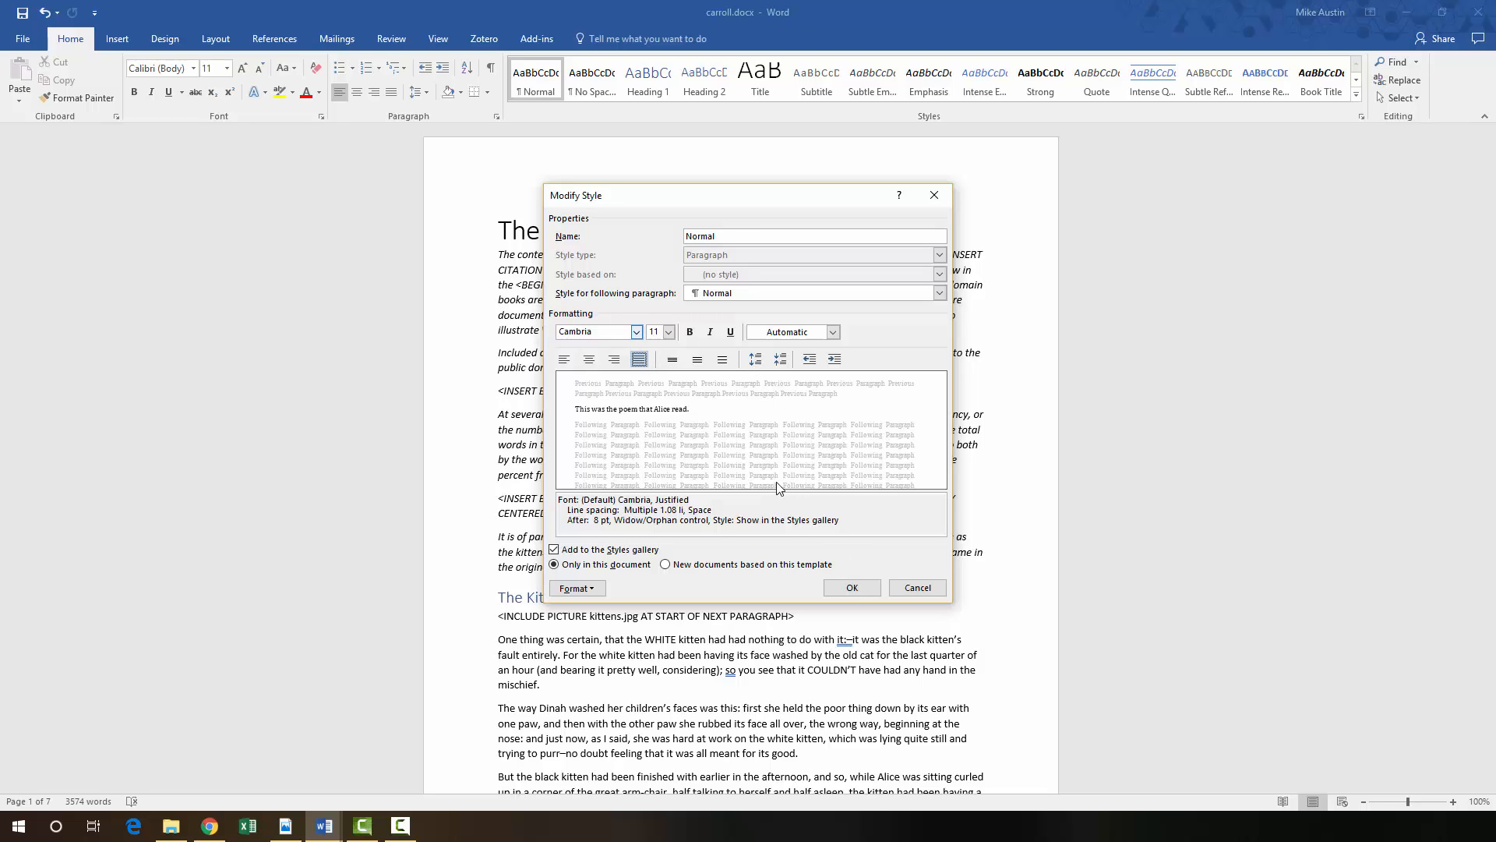
- Give the Normal style single line spacing and a 0.5" first-line indent, and save the style changes
left_click(575, 591)
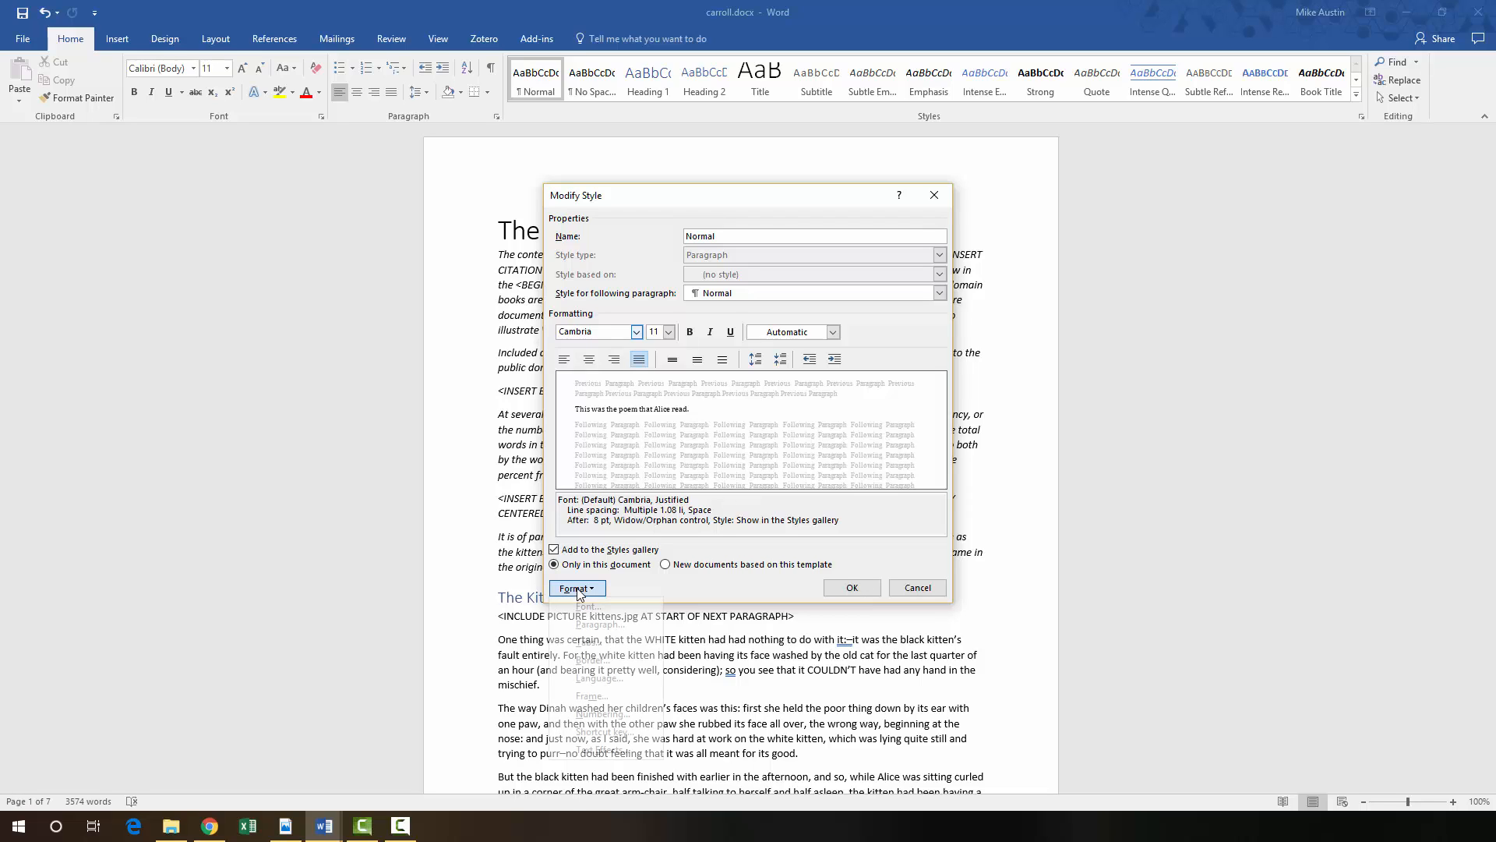
left_click(596, 625)
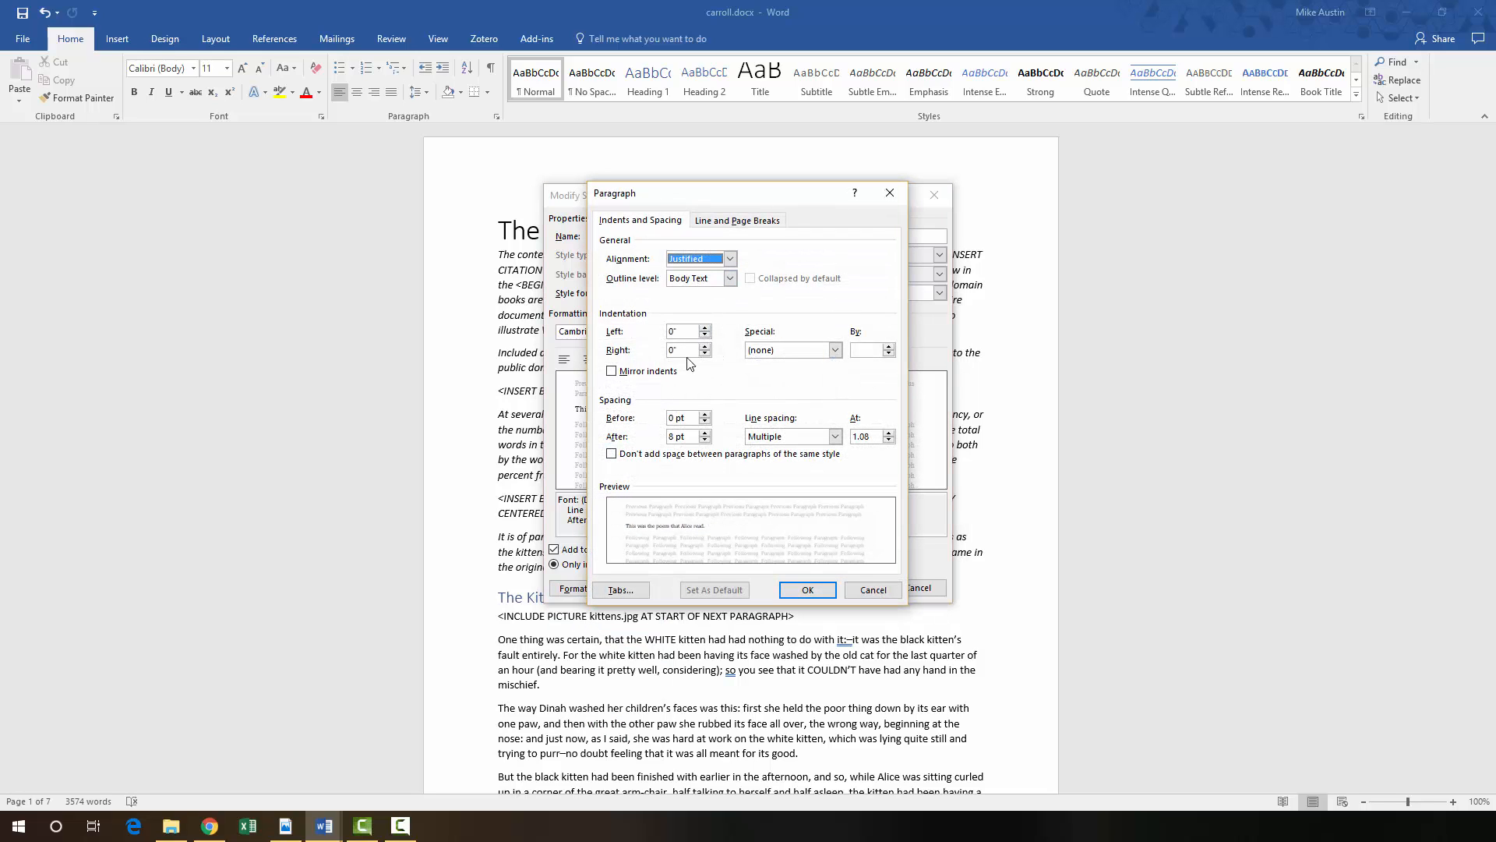
left_click(810, 436)
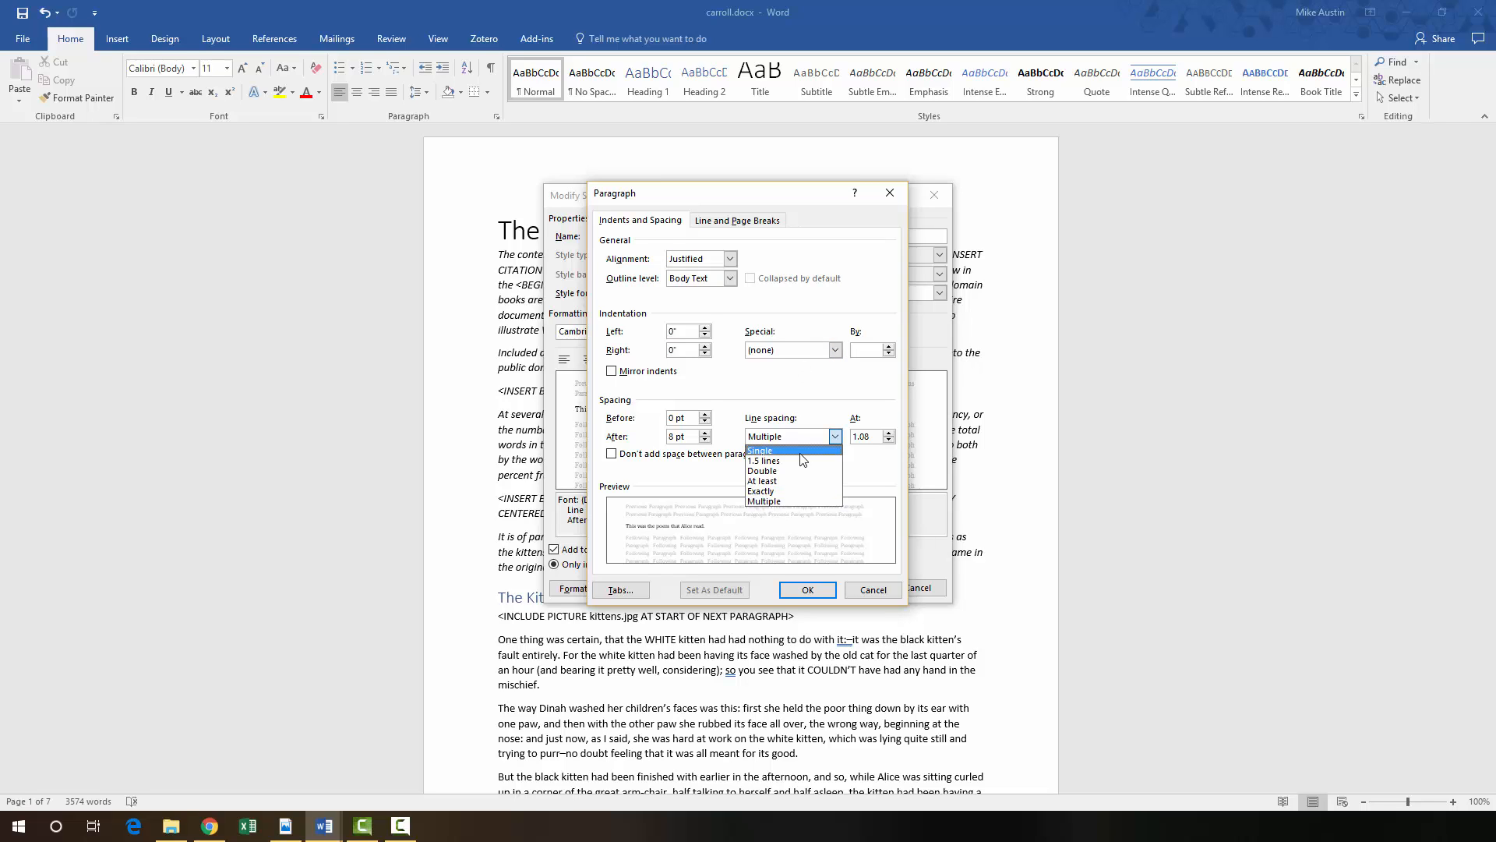
left_click(802, 448)
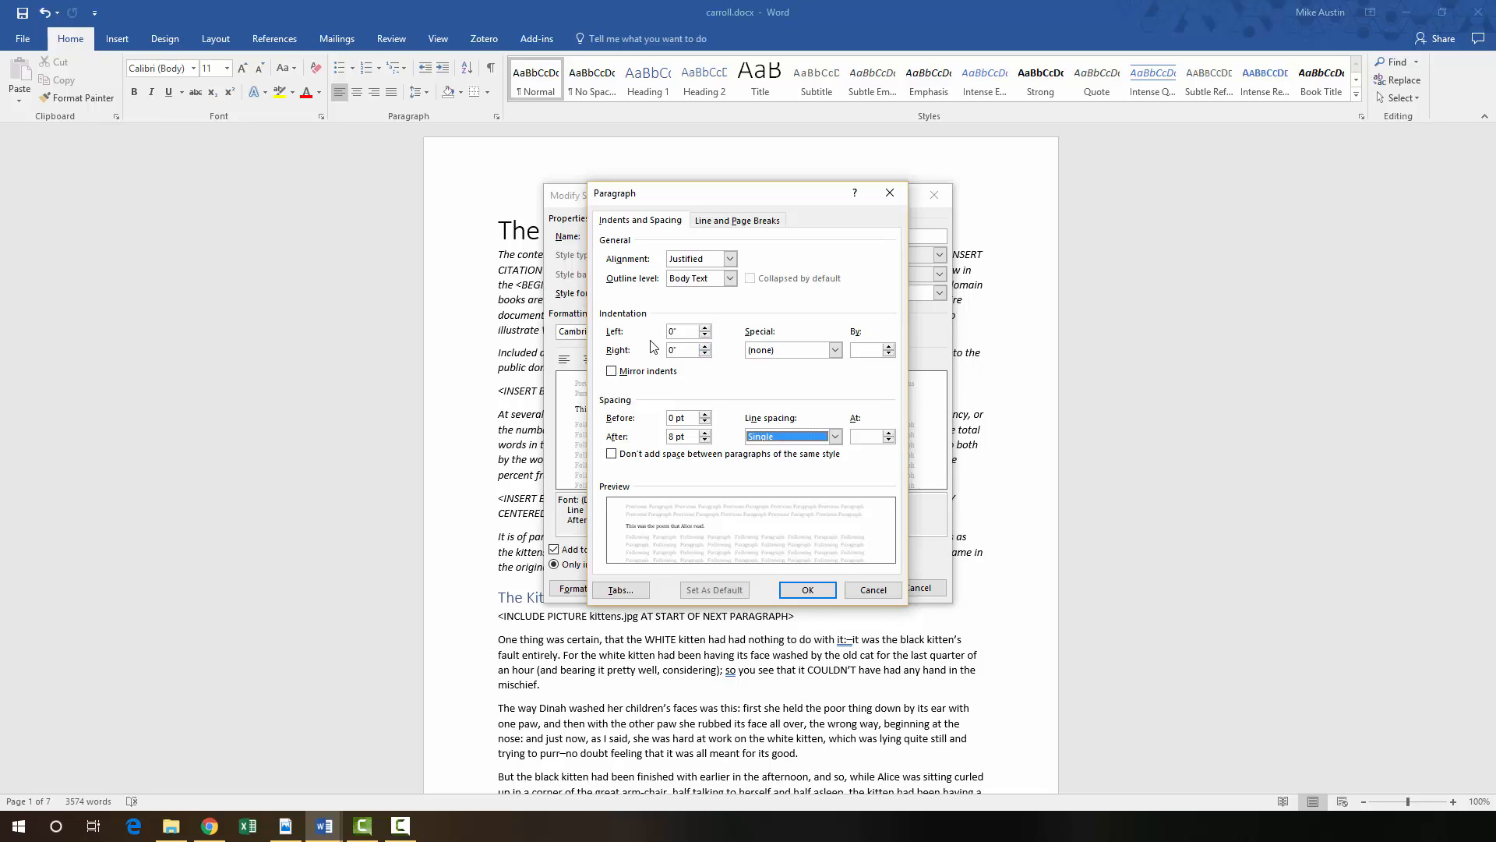
left_click(836, 349)
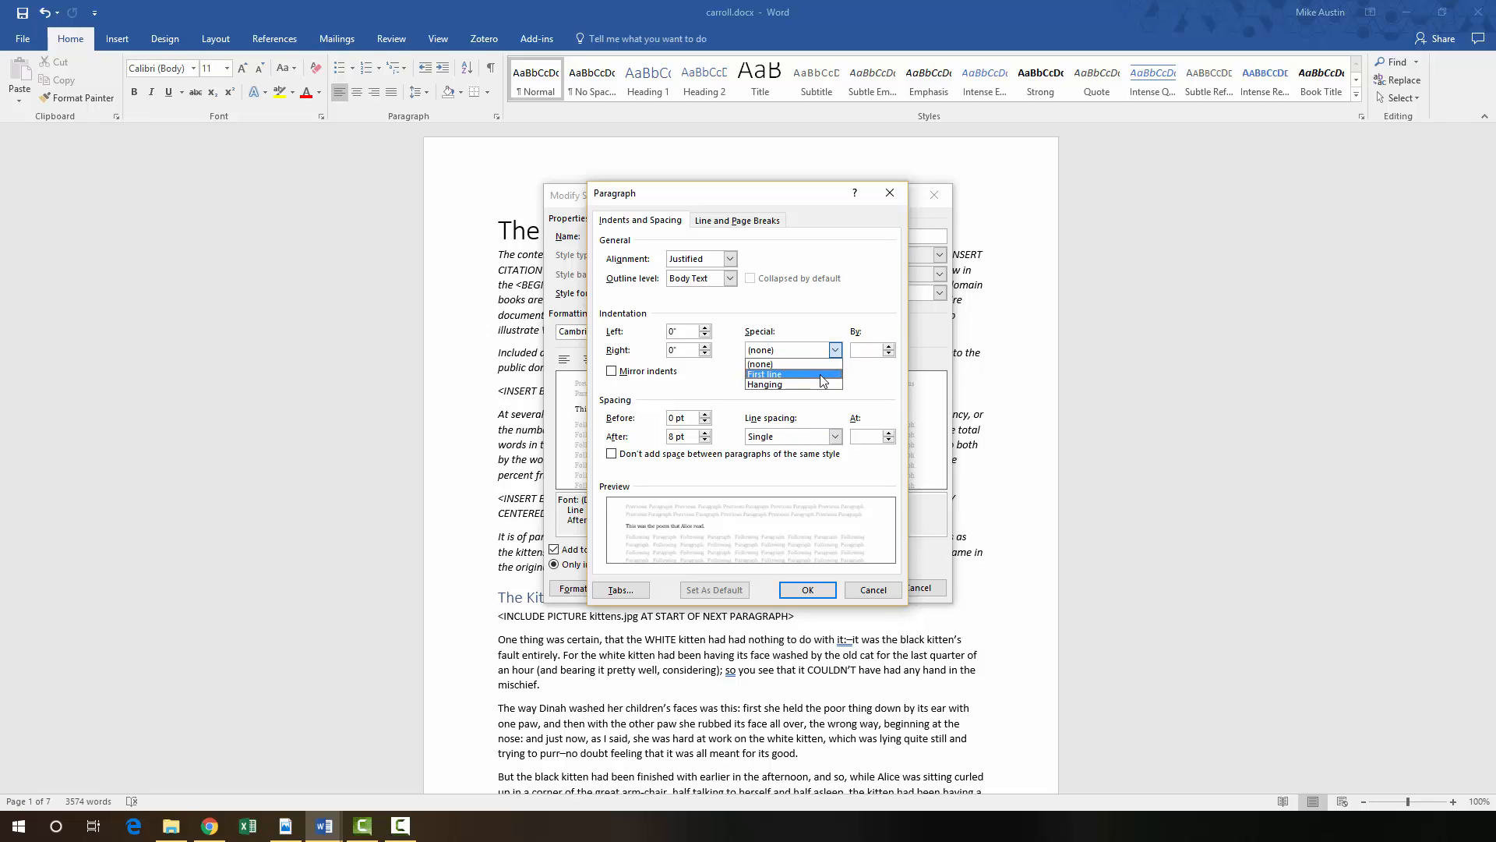
left_click(820, 374)
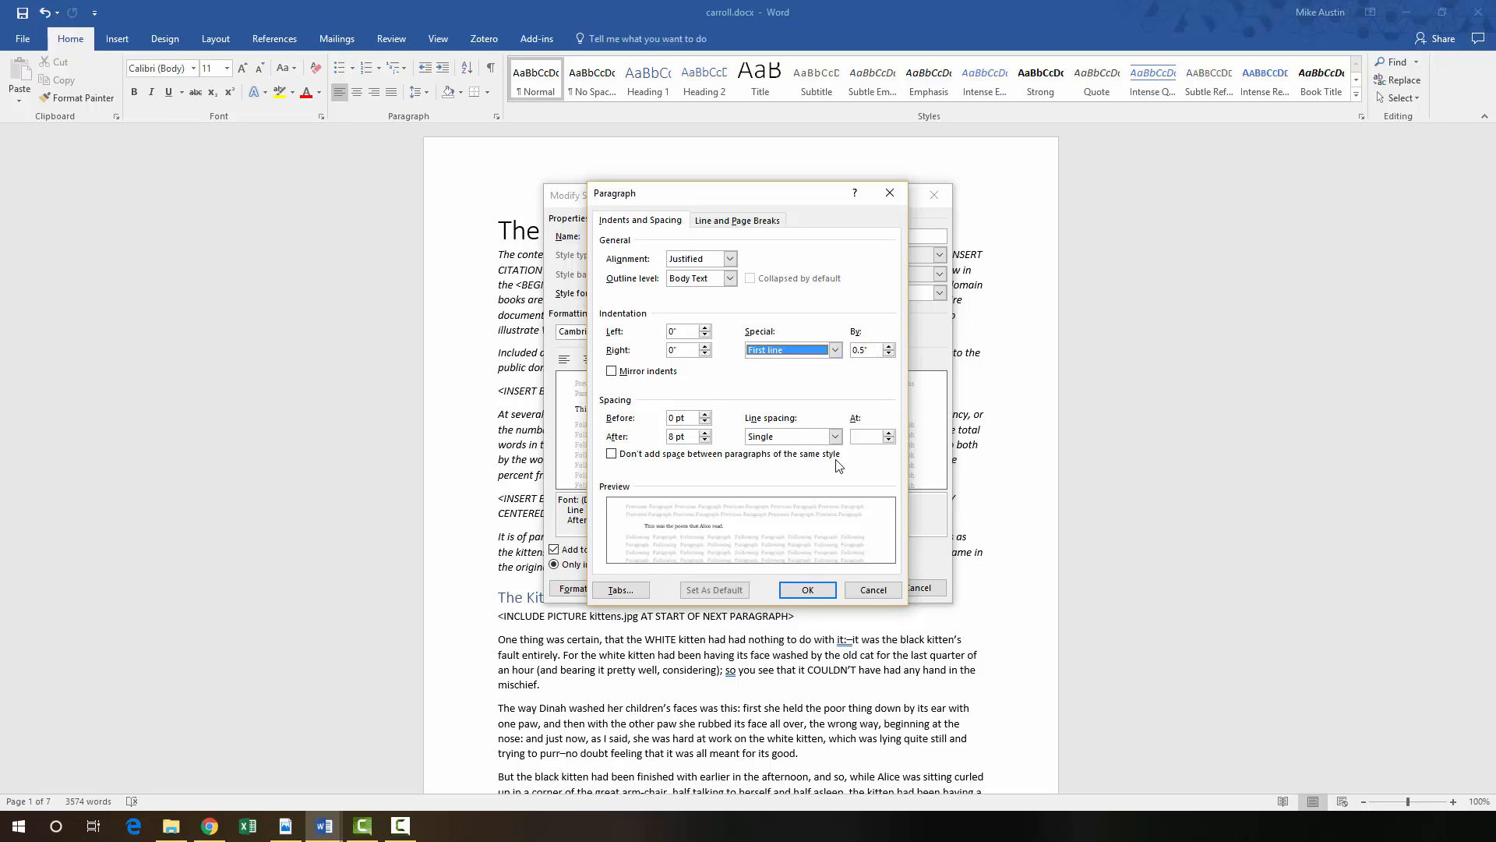
left_click(811, 590)
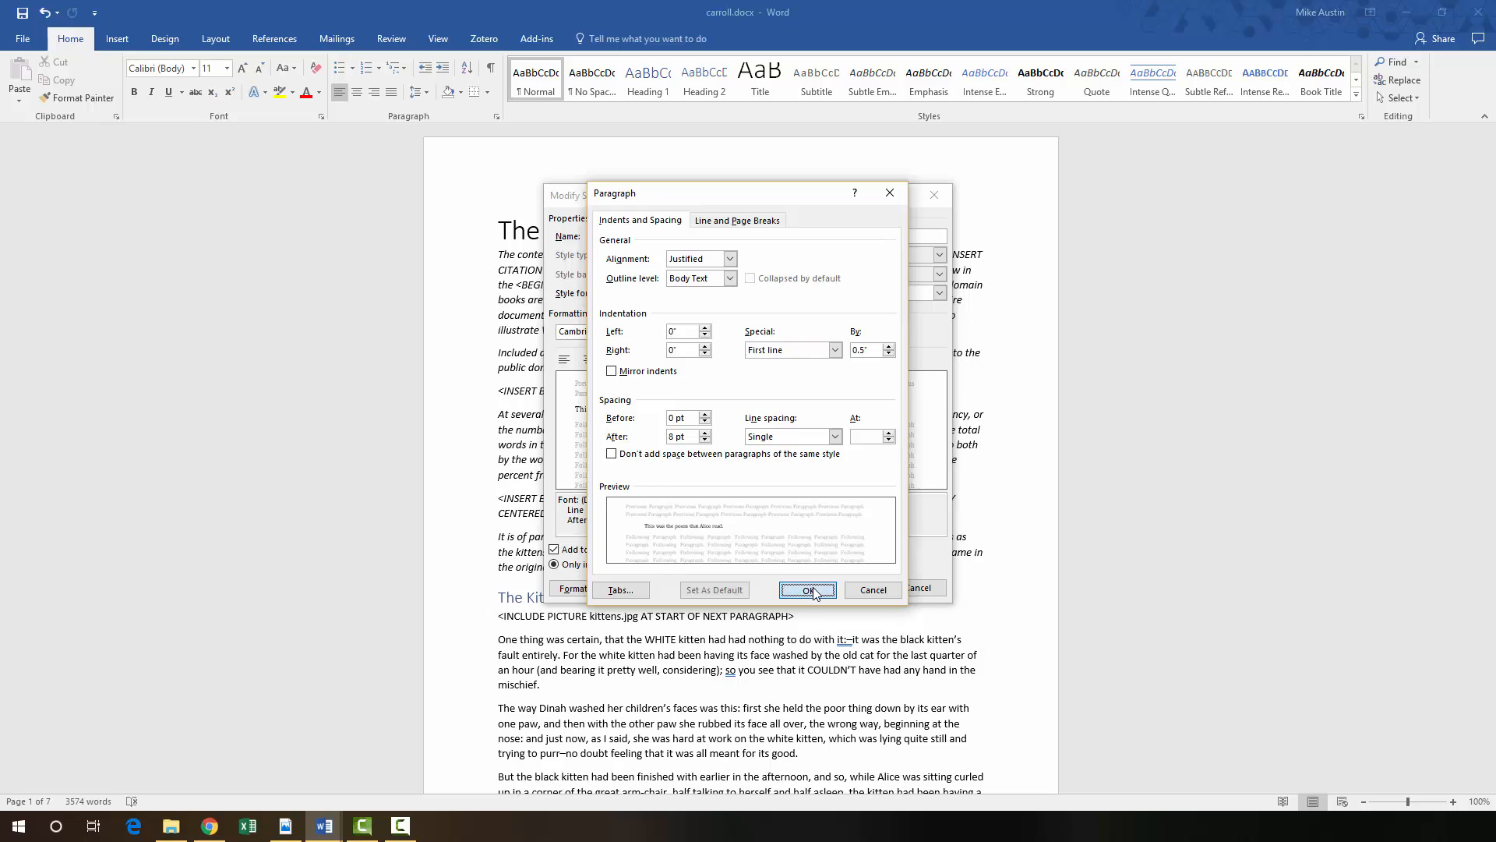
left_click(849, 588)
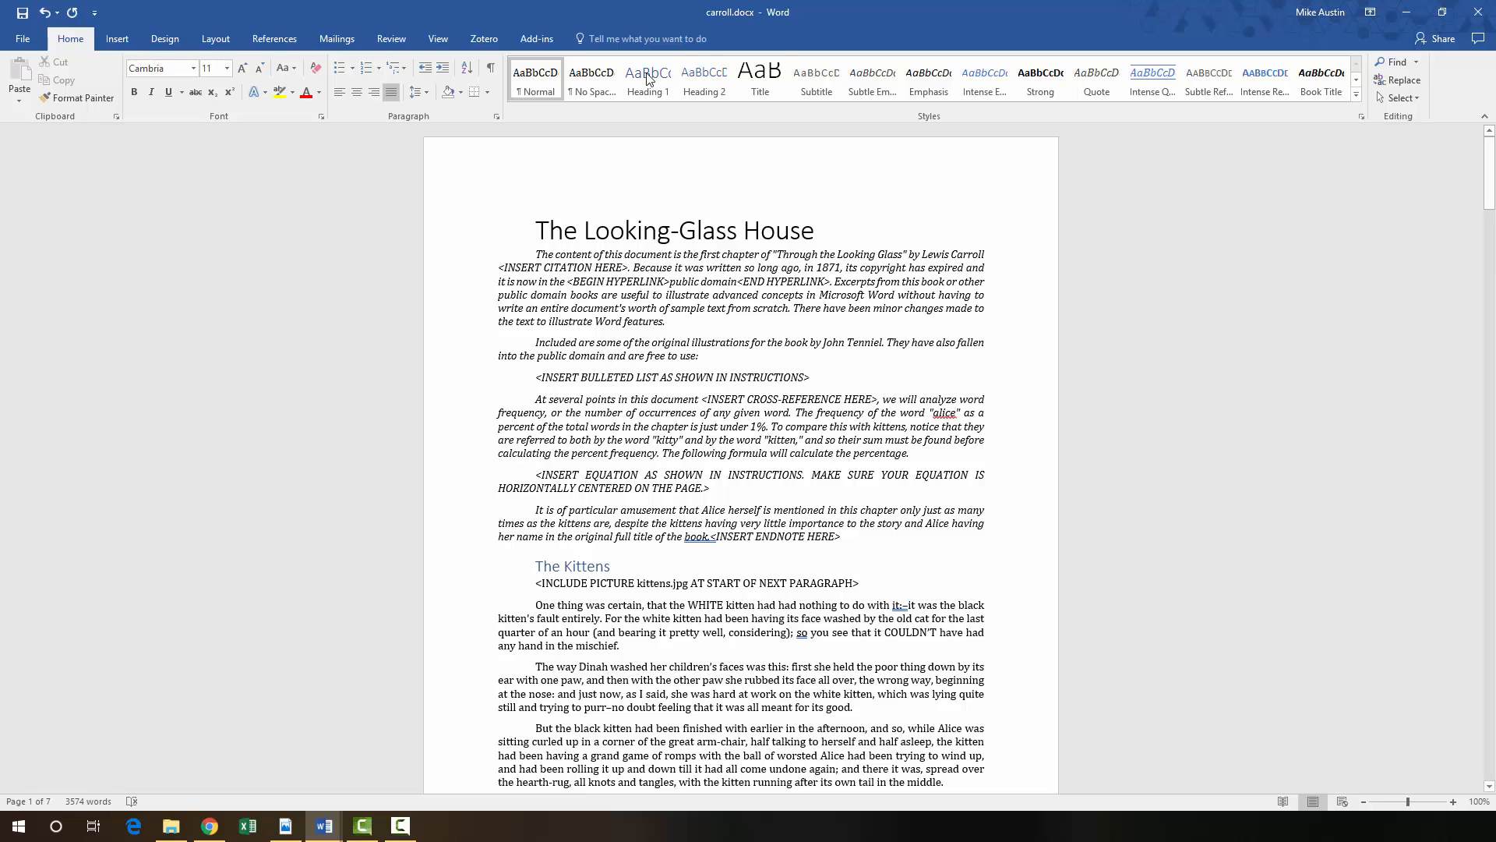
- Modify the Title style so its first-line indent is 0", and save the style change
right_click(762, 87)
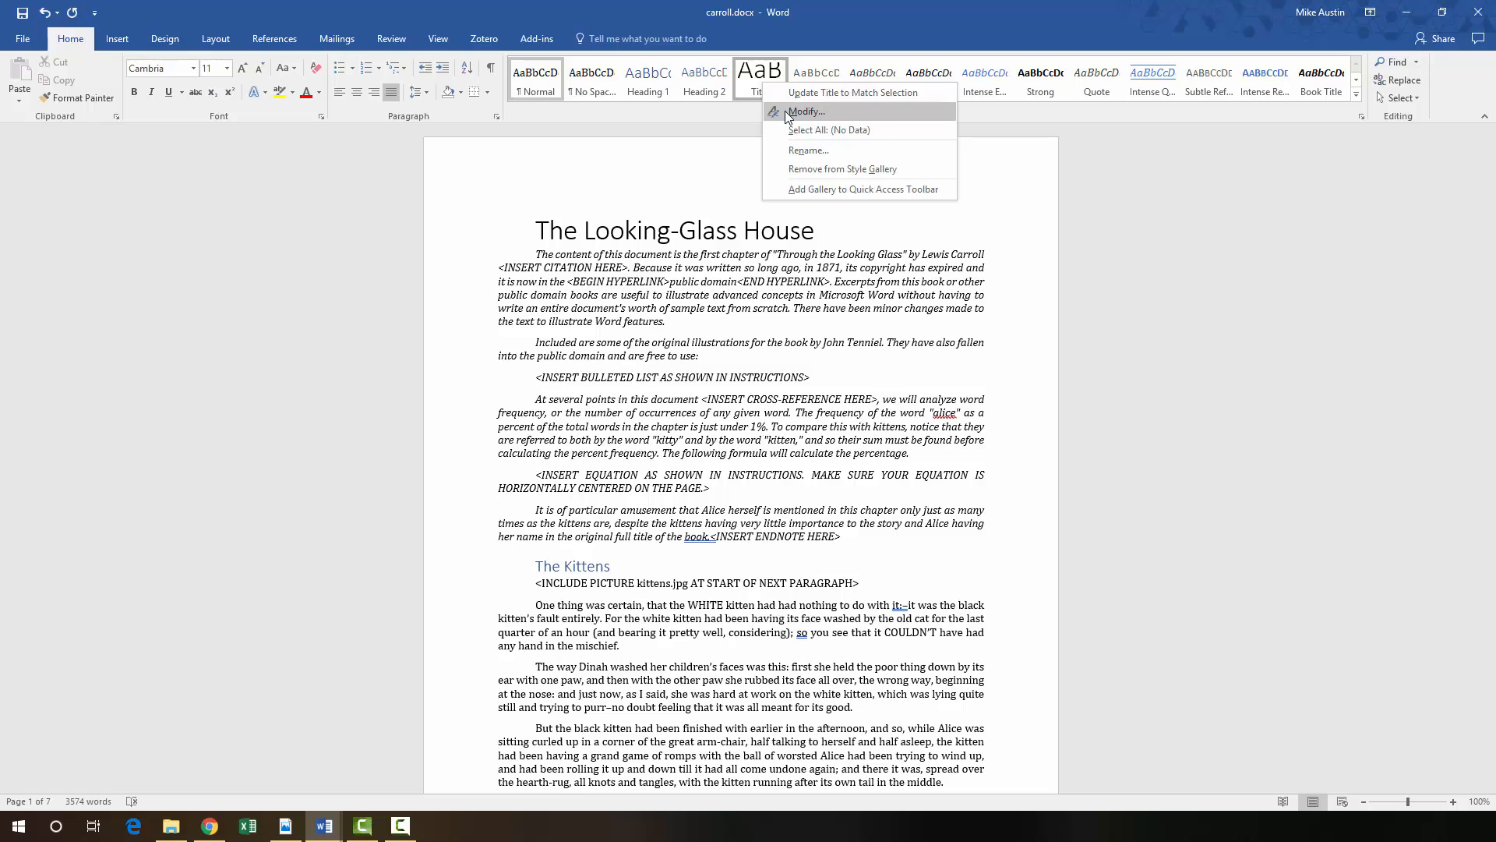
left_click(784, 111)
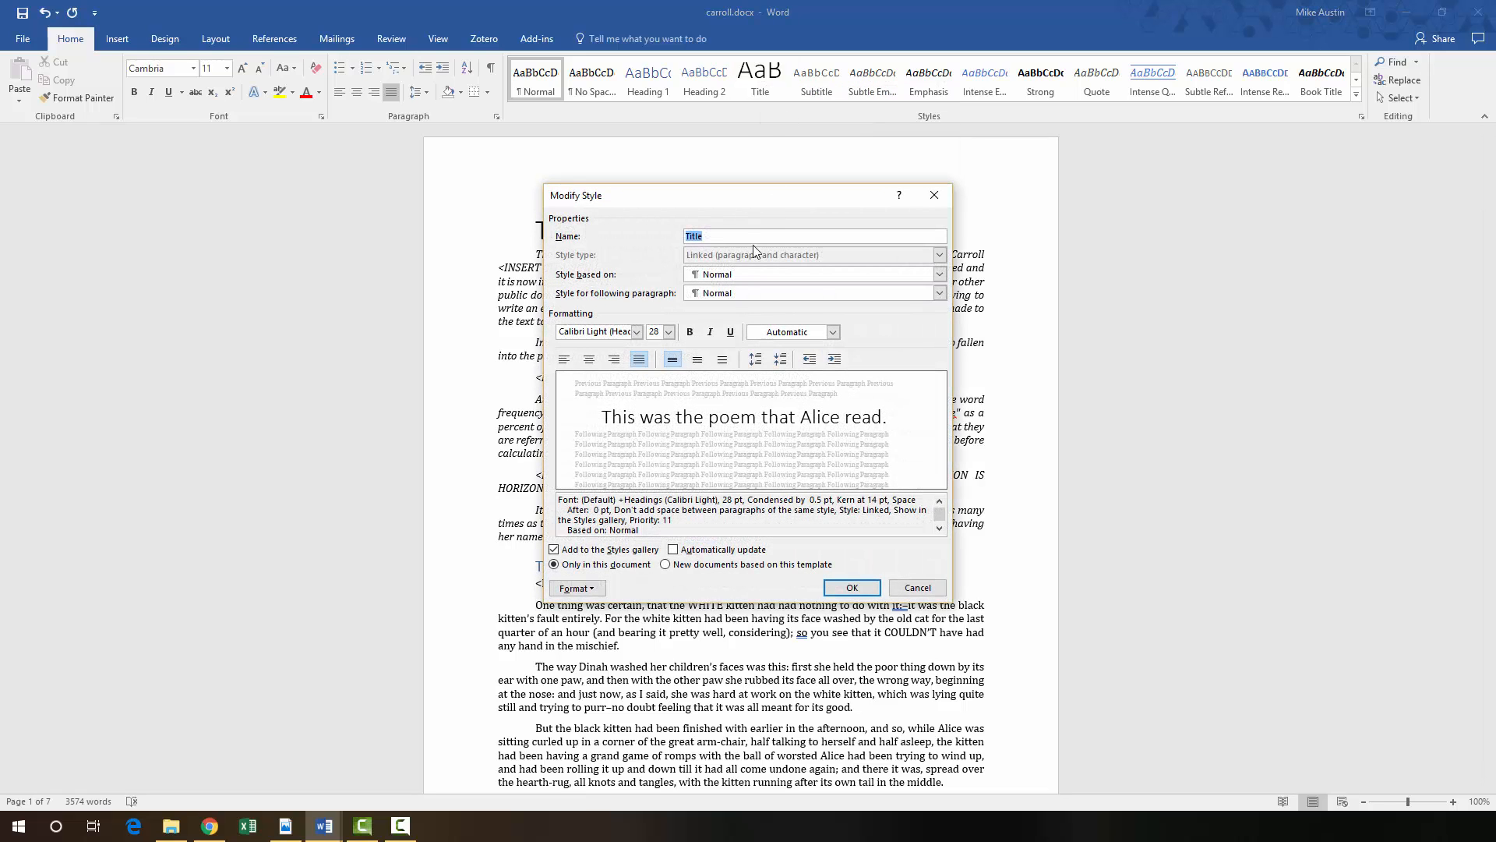
left_click(578, 589)
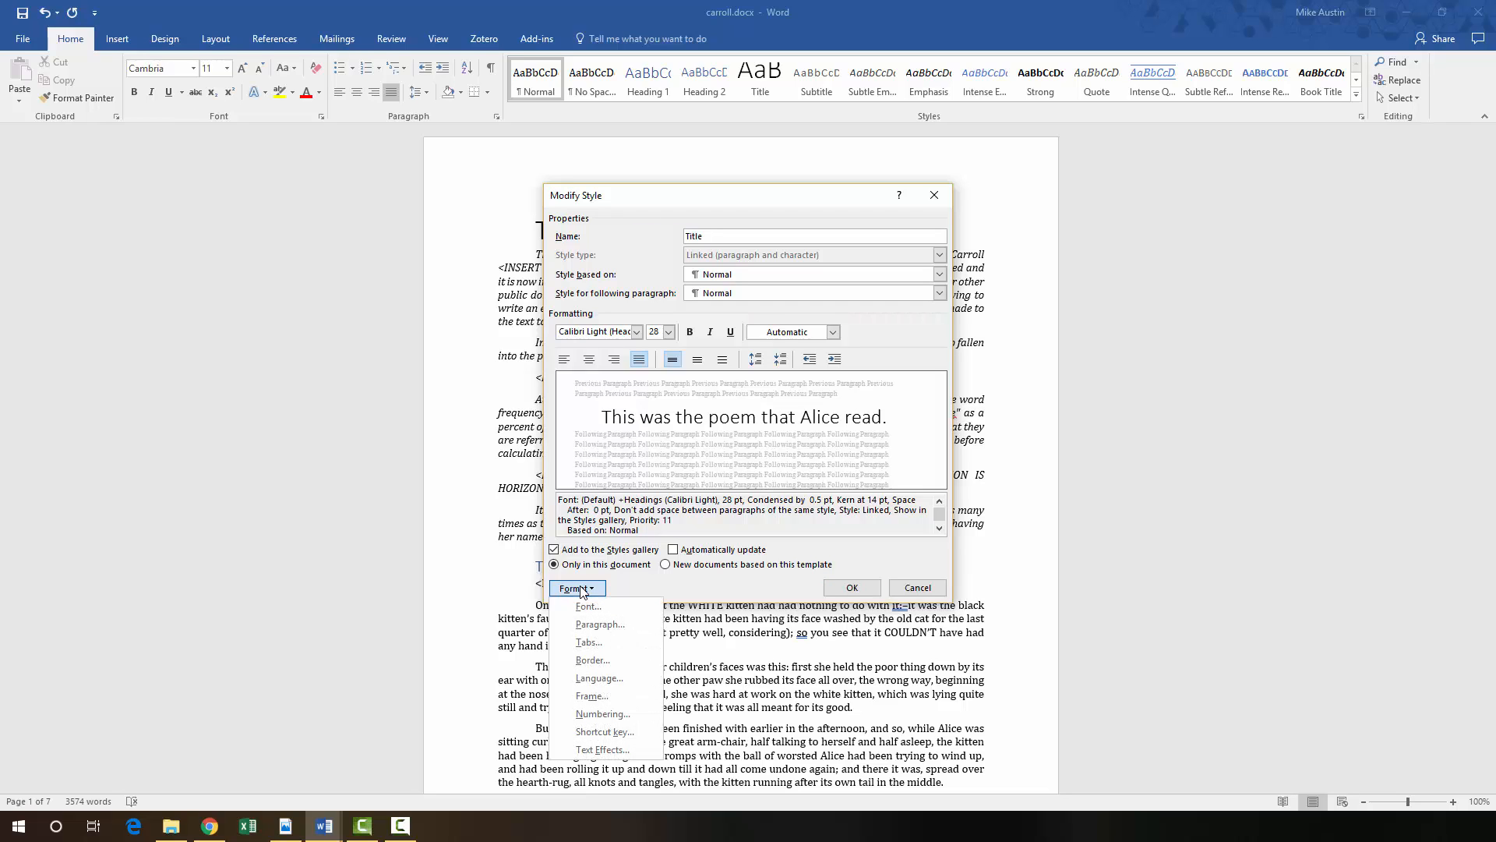
left_click(588, 626)
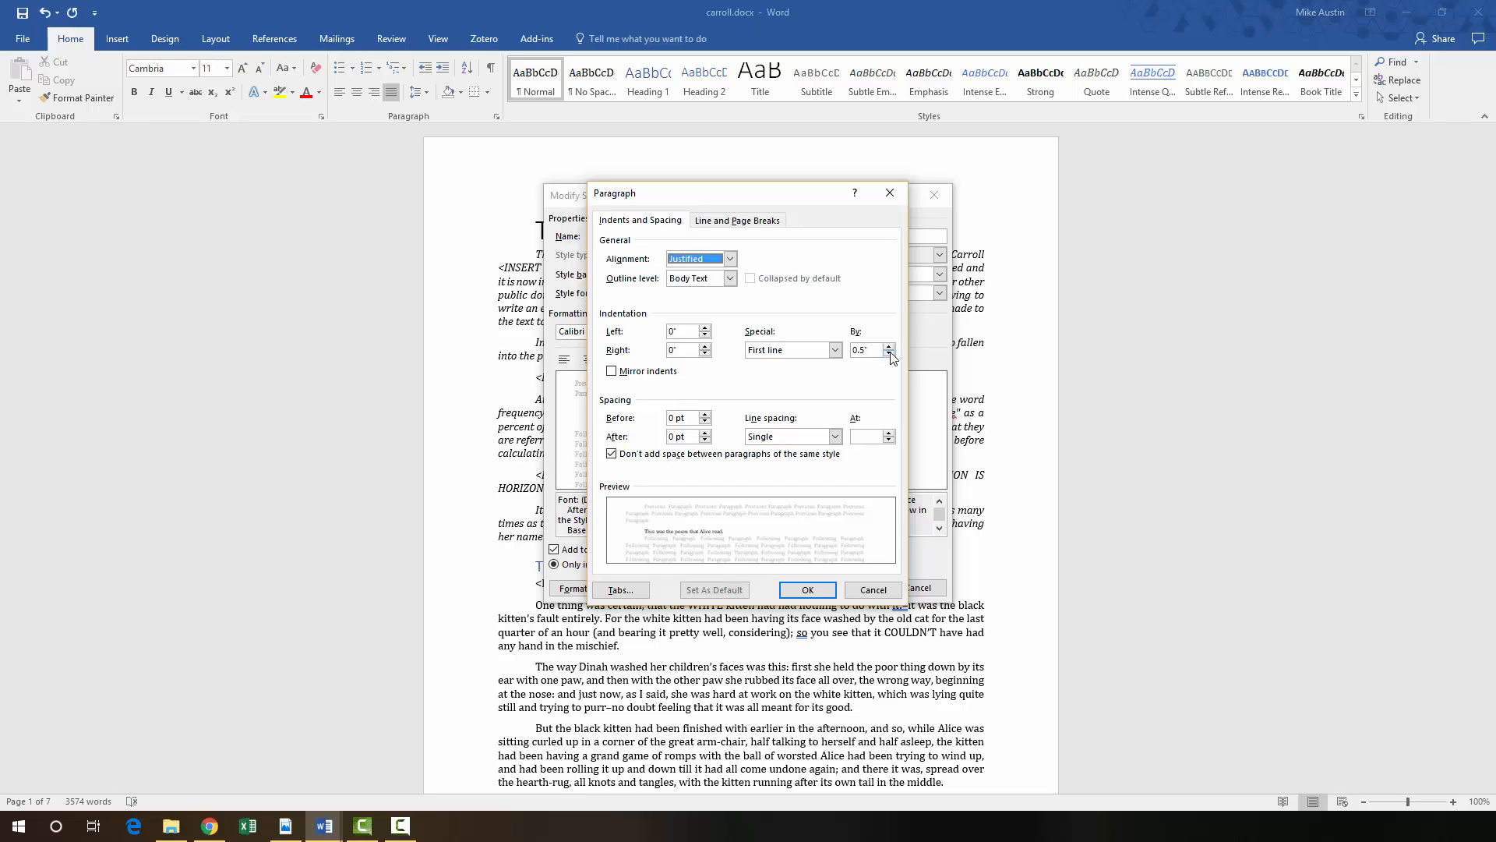
left_click(835, 349)
left_click(837, 350)
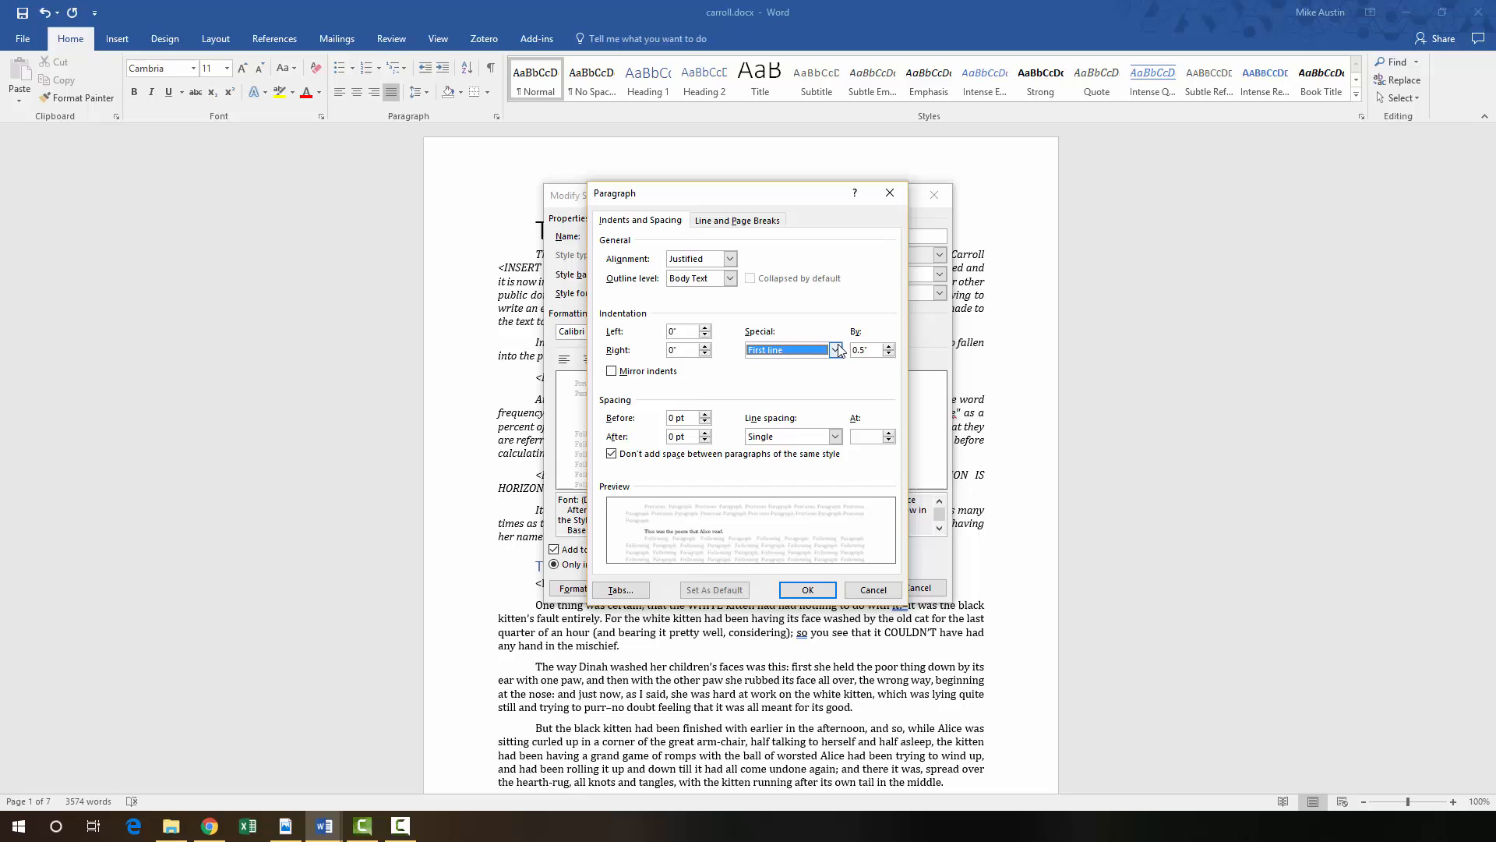
left_click(889, 354)
left_click(889, 354)
left_click(889, 354)
left_click(889, 353)
left_click(889, 354)
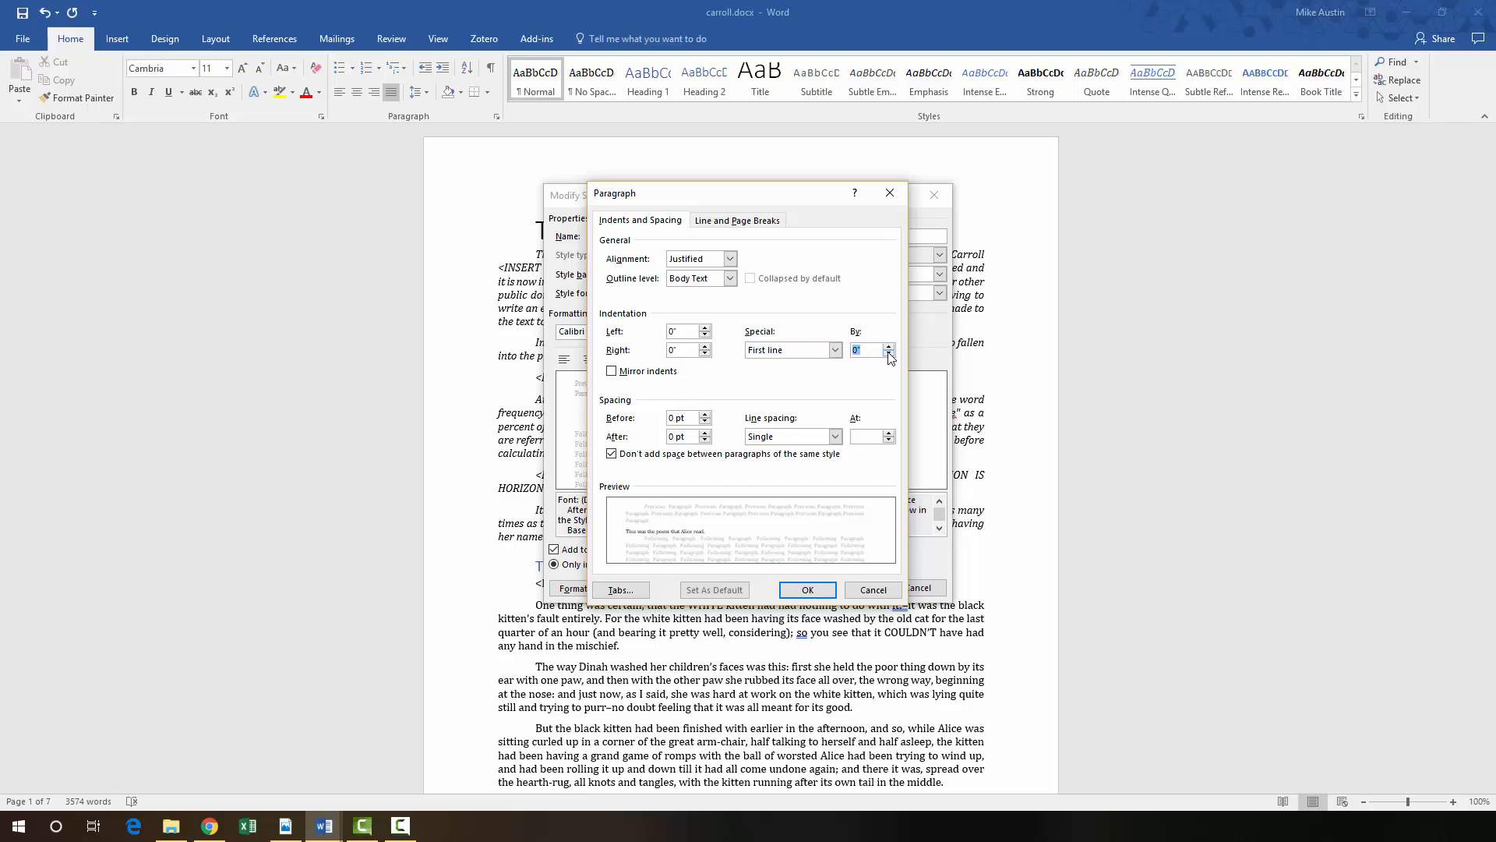
left_click(807, 589)
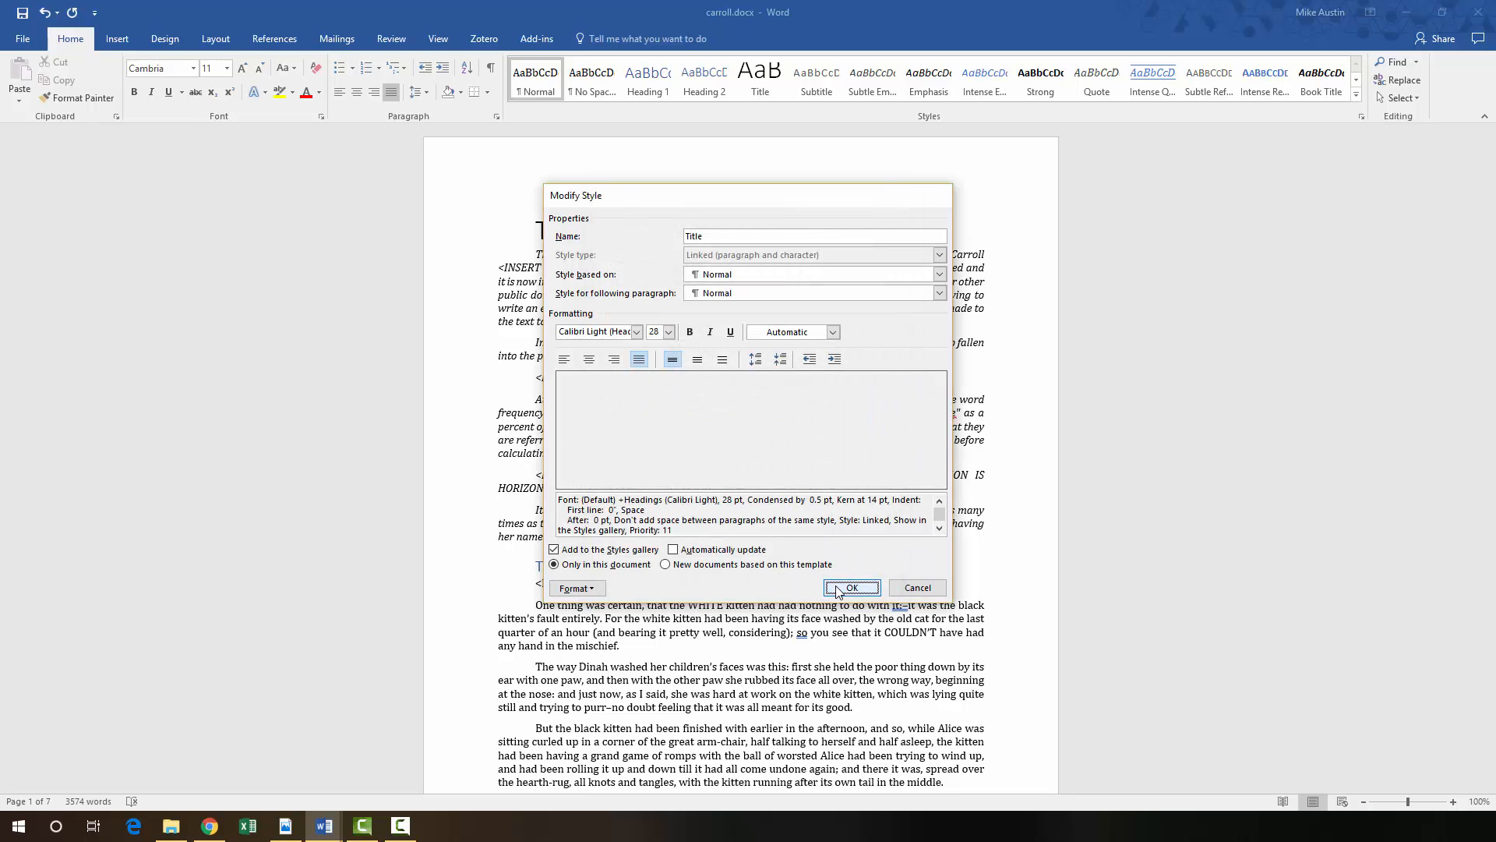
left_click(857, 589)
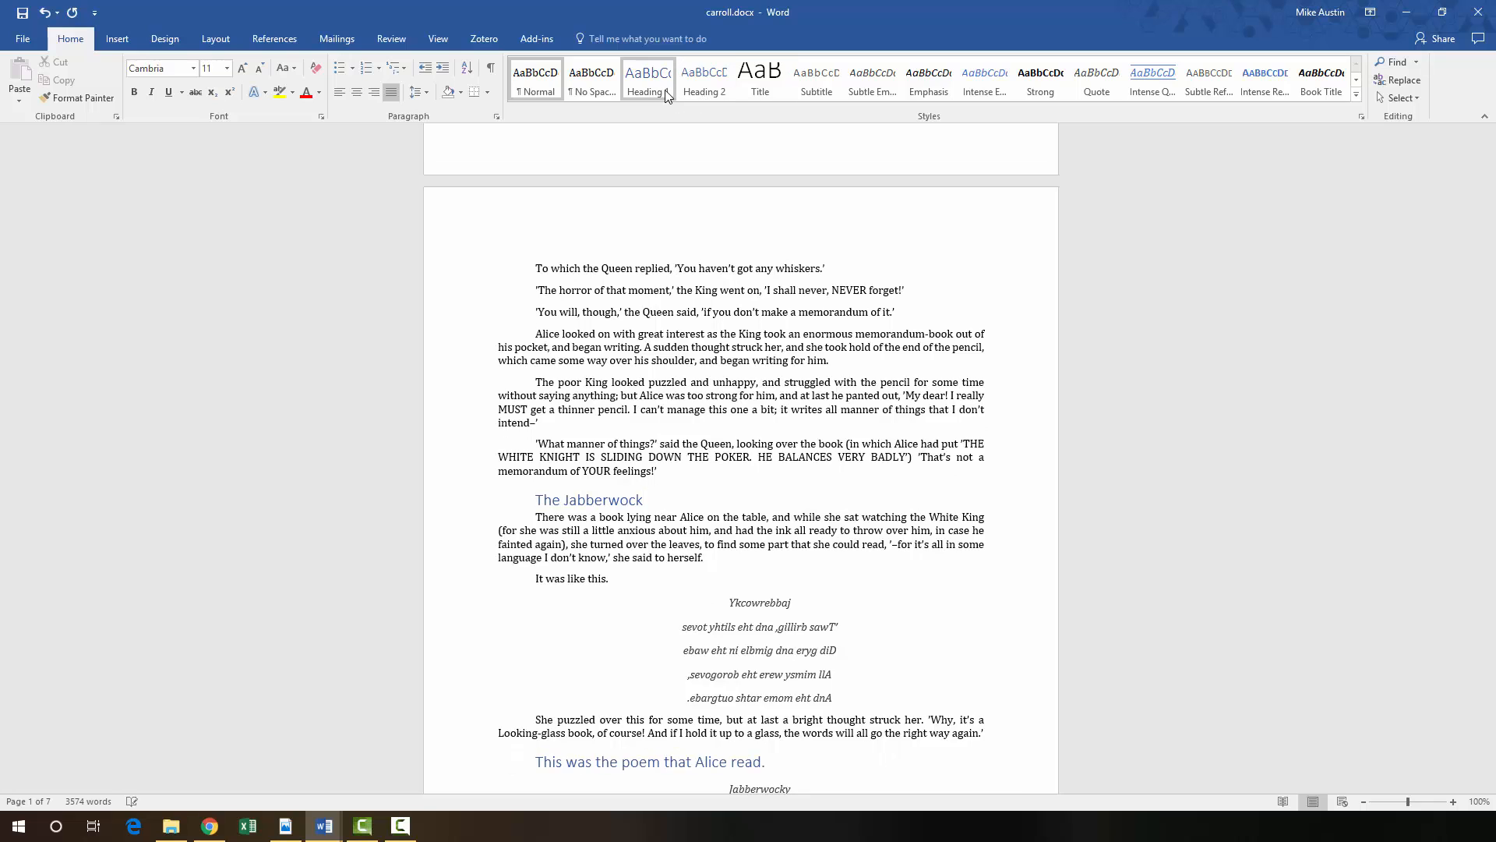
- Modify the Heading 1 style so its first-line indent is 0", and save the style change
right_click(664, 94)
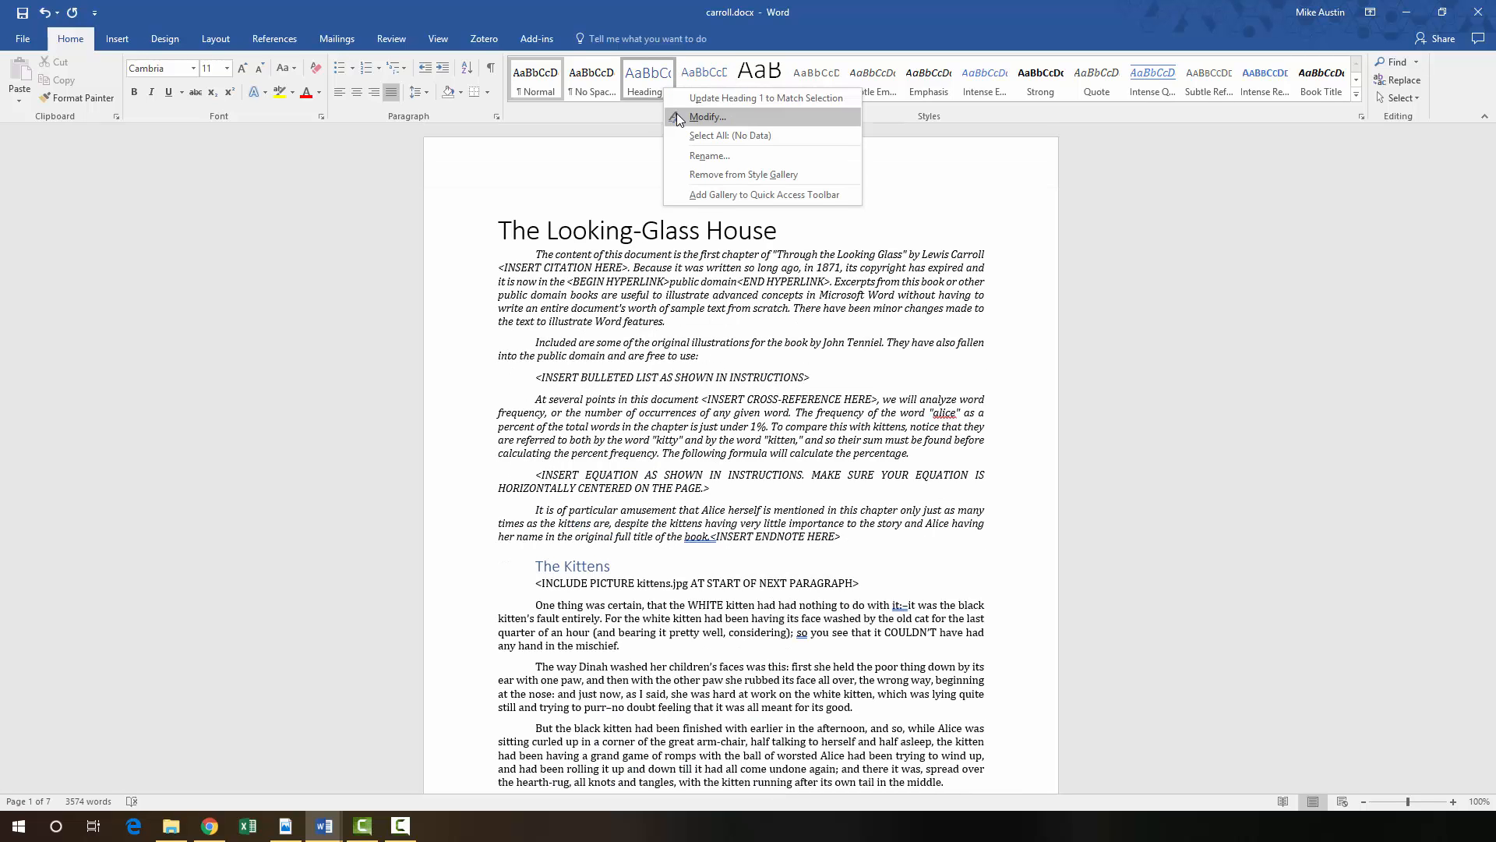
left_click(676, 116)
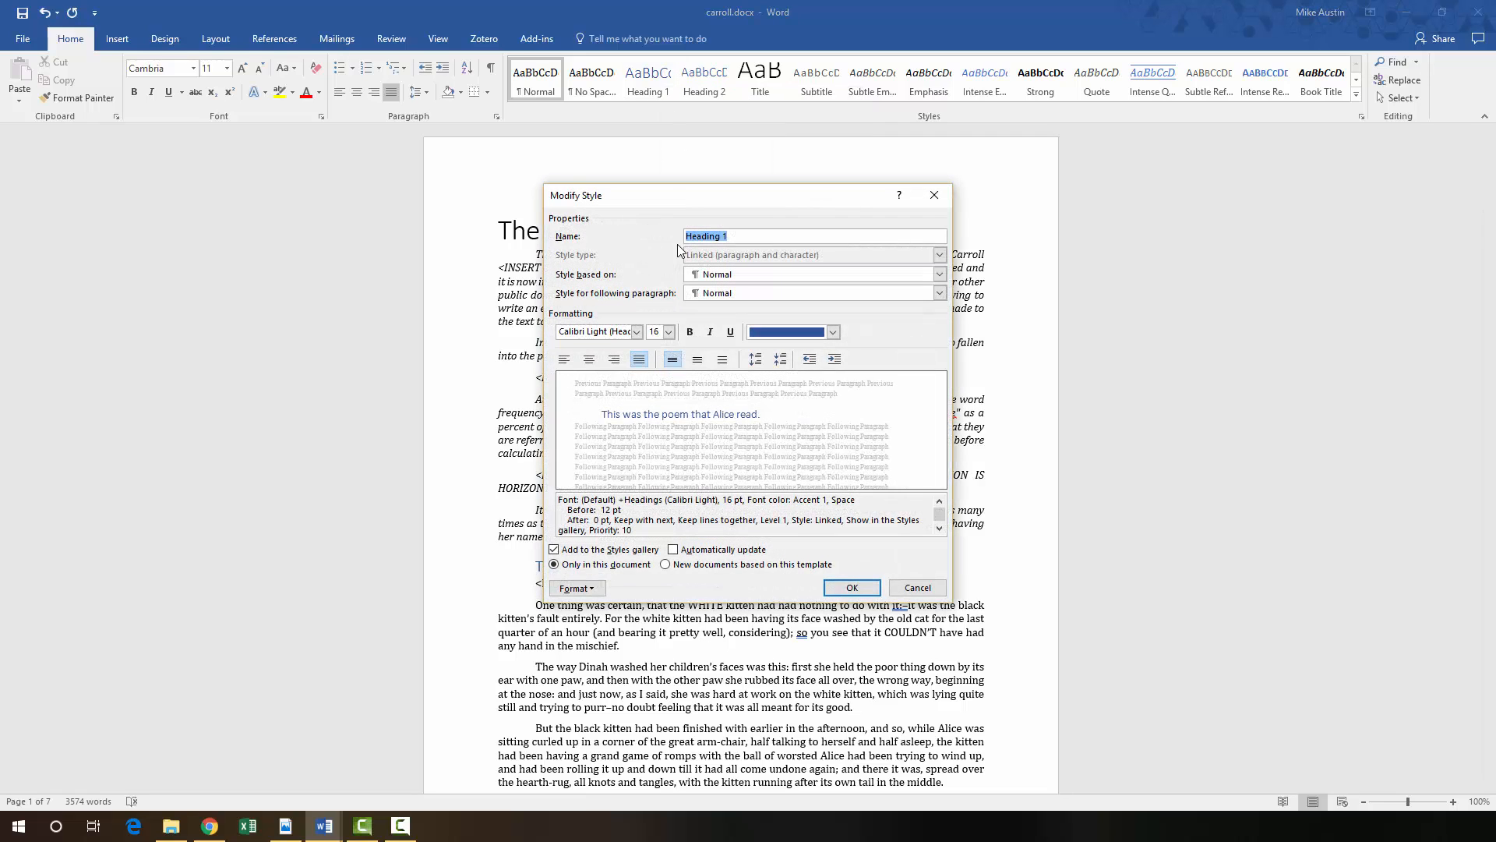
left_click(586, 593)
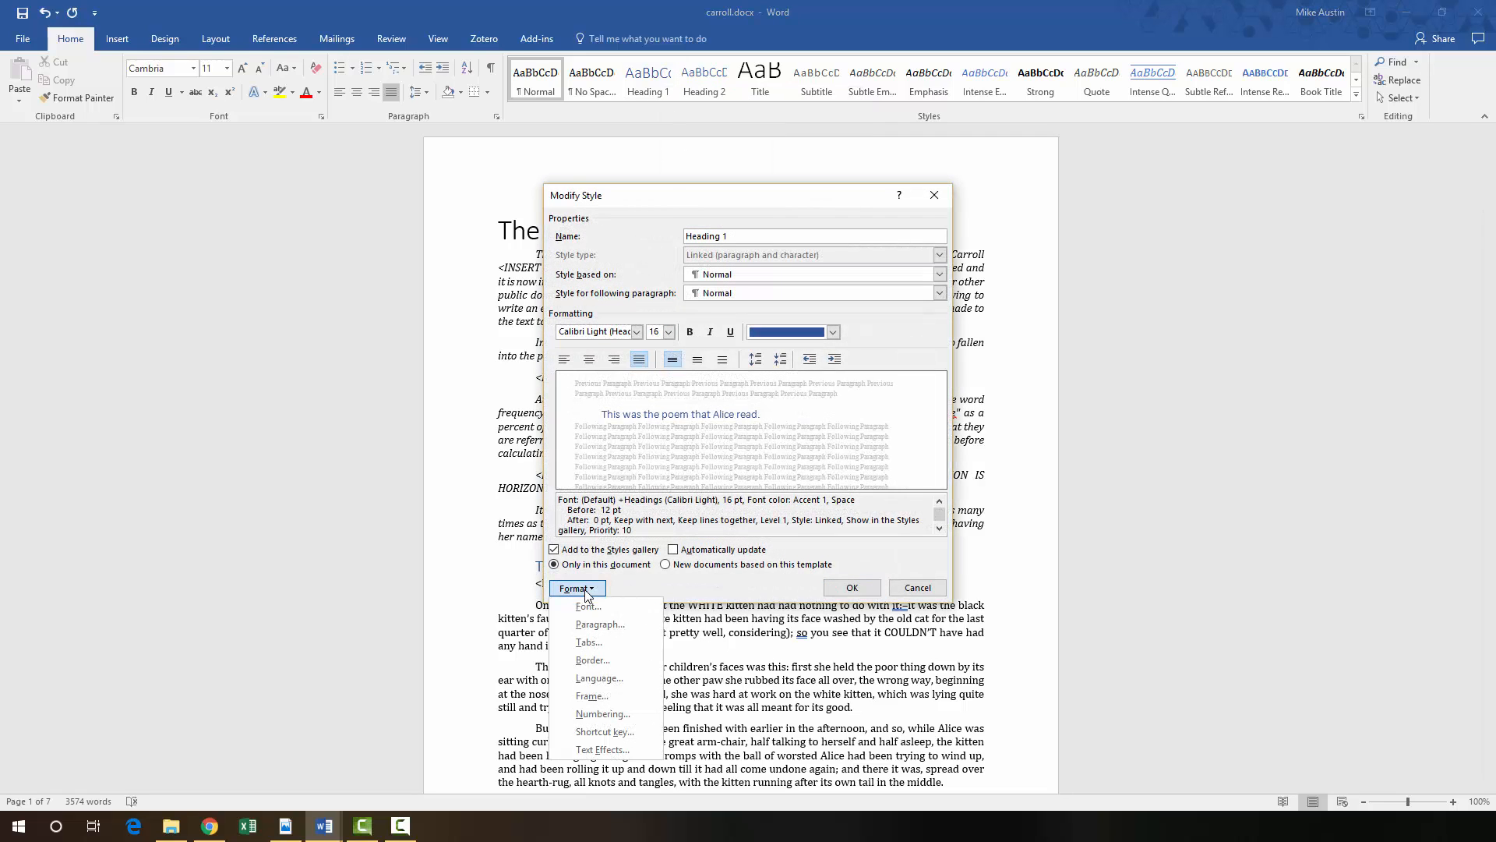
left_click(599, 628)
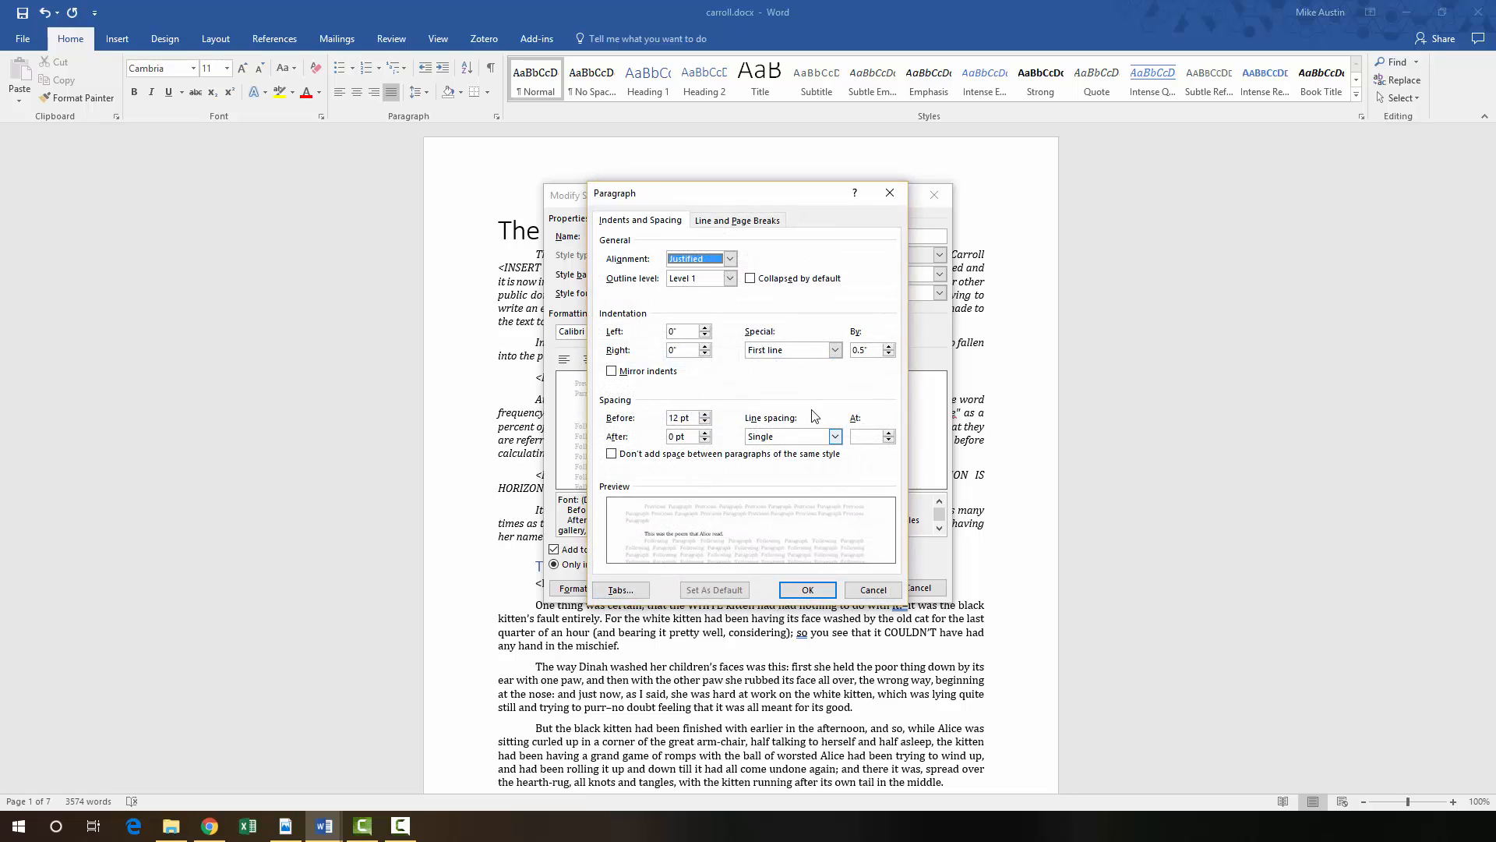
left_click(889, 354)
left_click(889, 354)
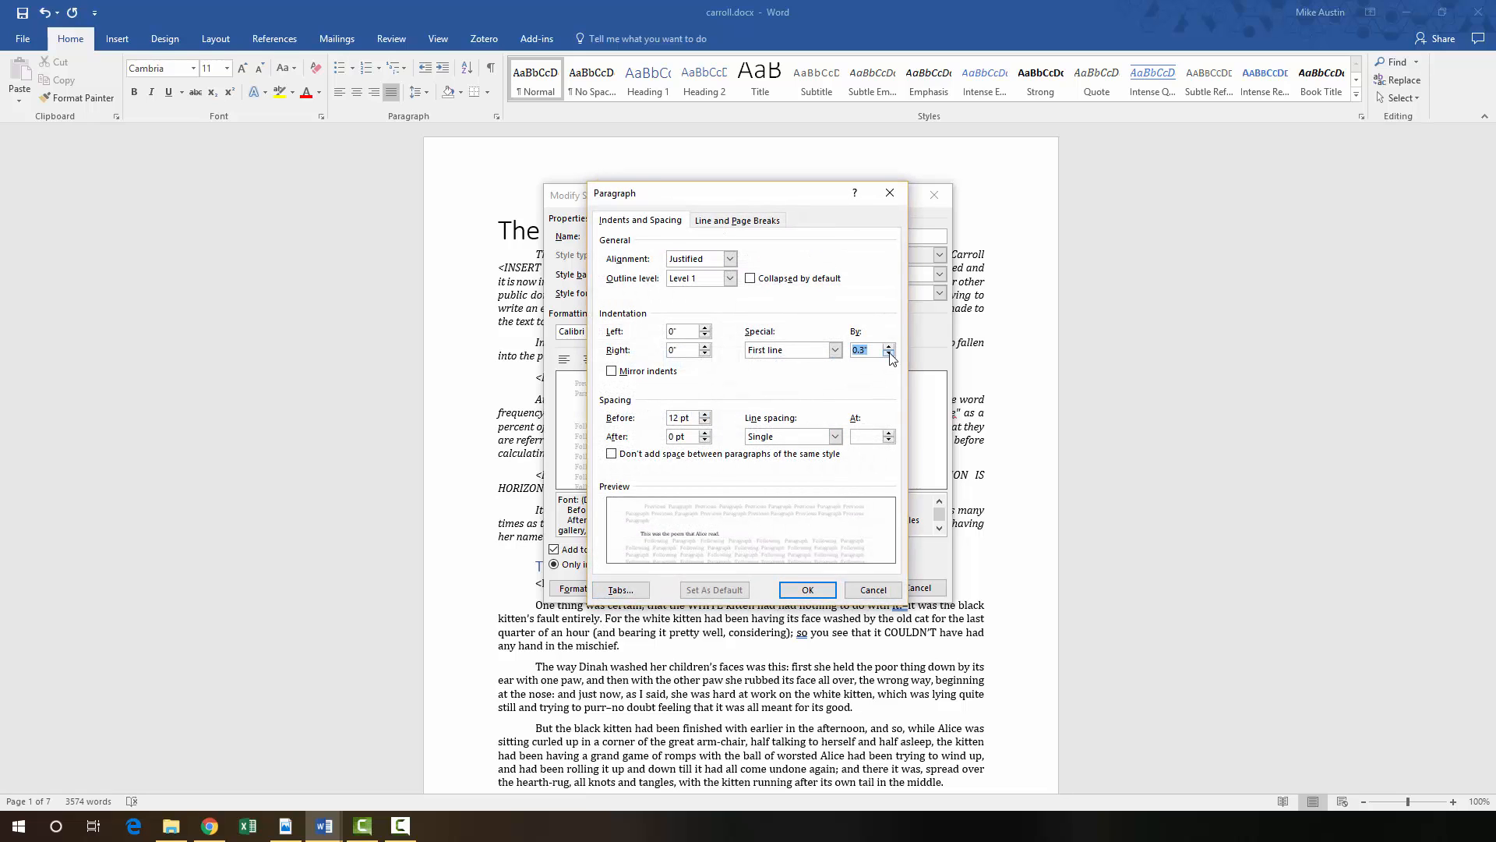
left_click(889, 354)
left_click(889, 354)
left_click(889, 353)
left_click(793, 596)
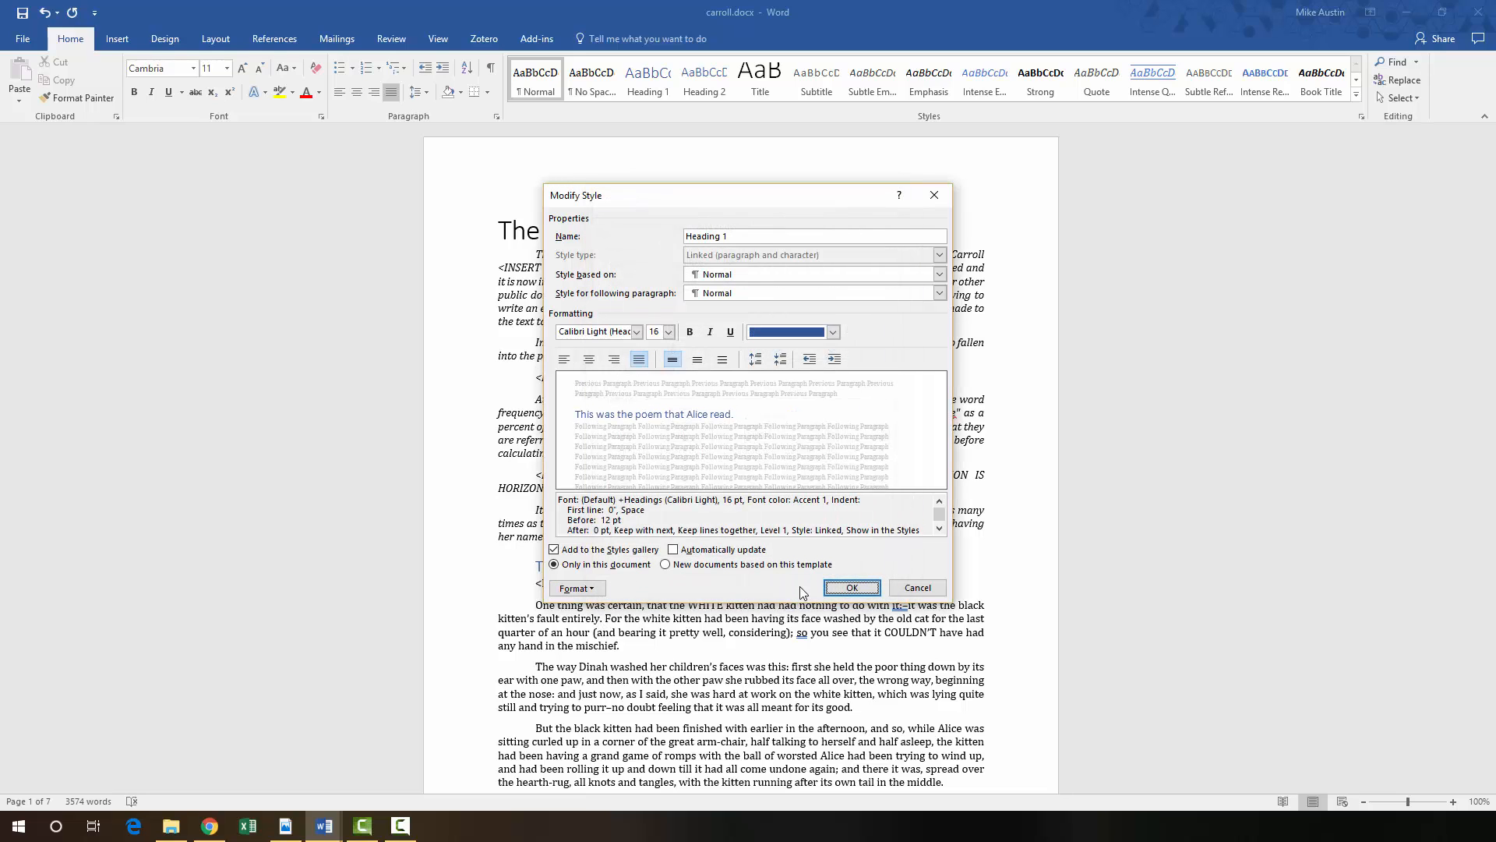
left_click(853, 588)
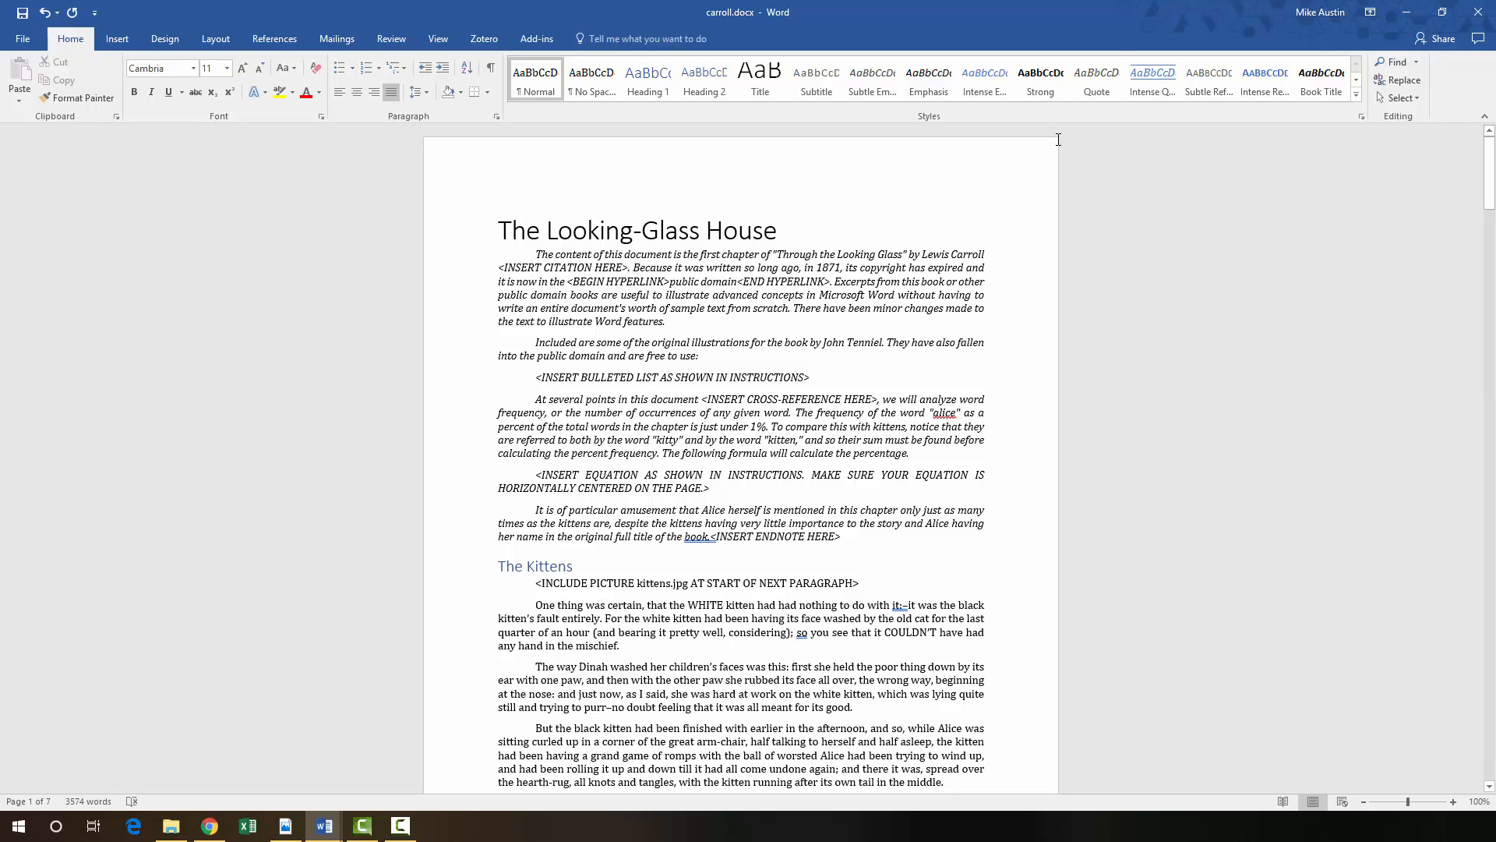
- Modify the Quote style so the style for the following paragraph is No Spacing, and save the change
right_click(1095, 73)
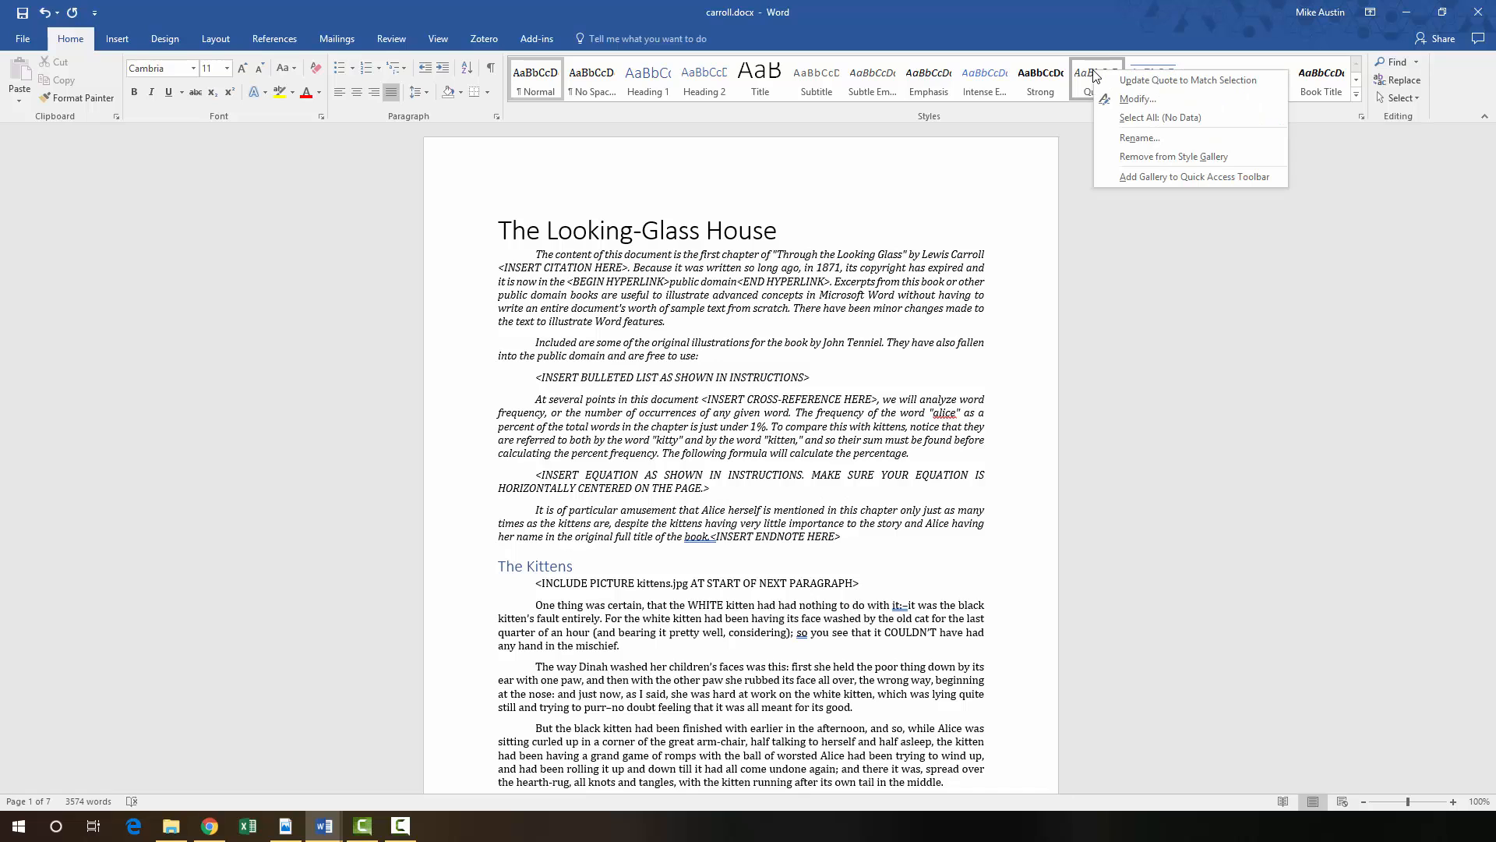
left_click(1124, 108)
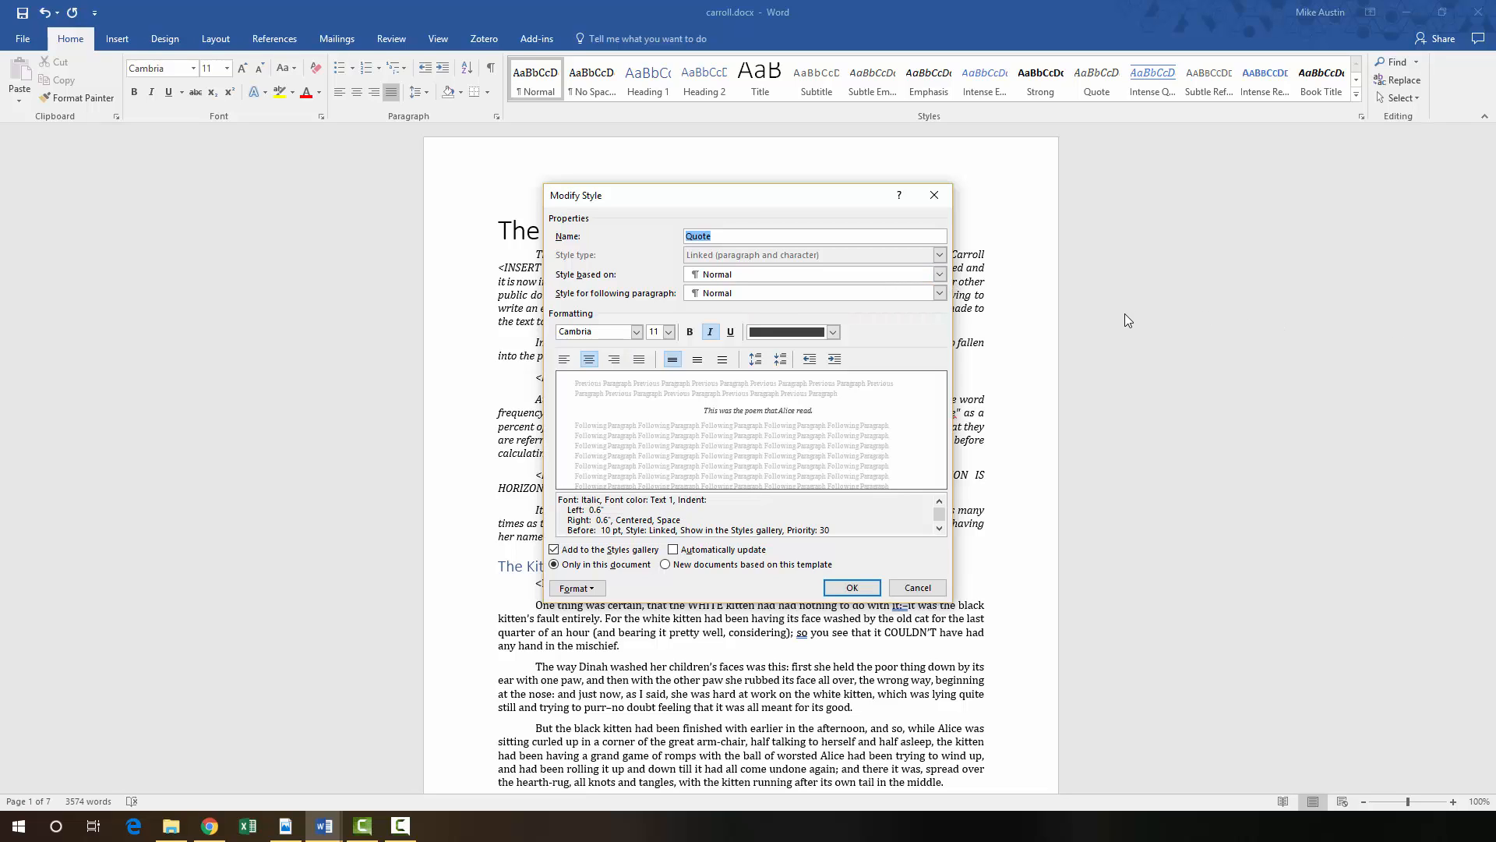
left_click(939, 293)
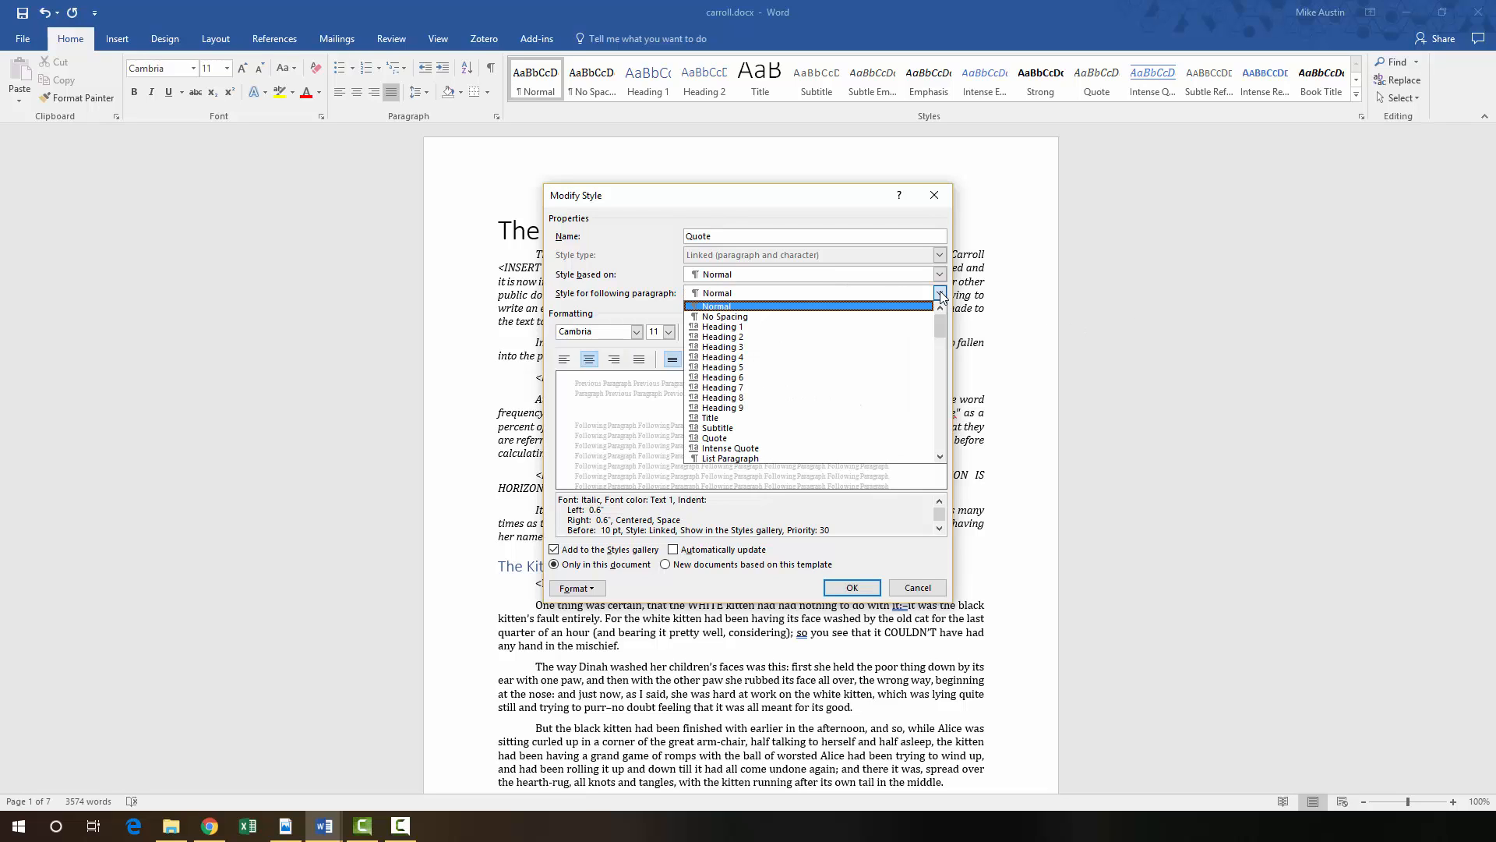
left_click(840, 317)
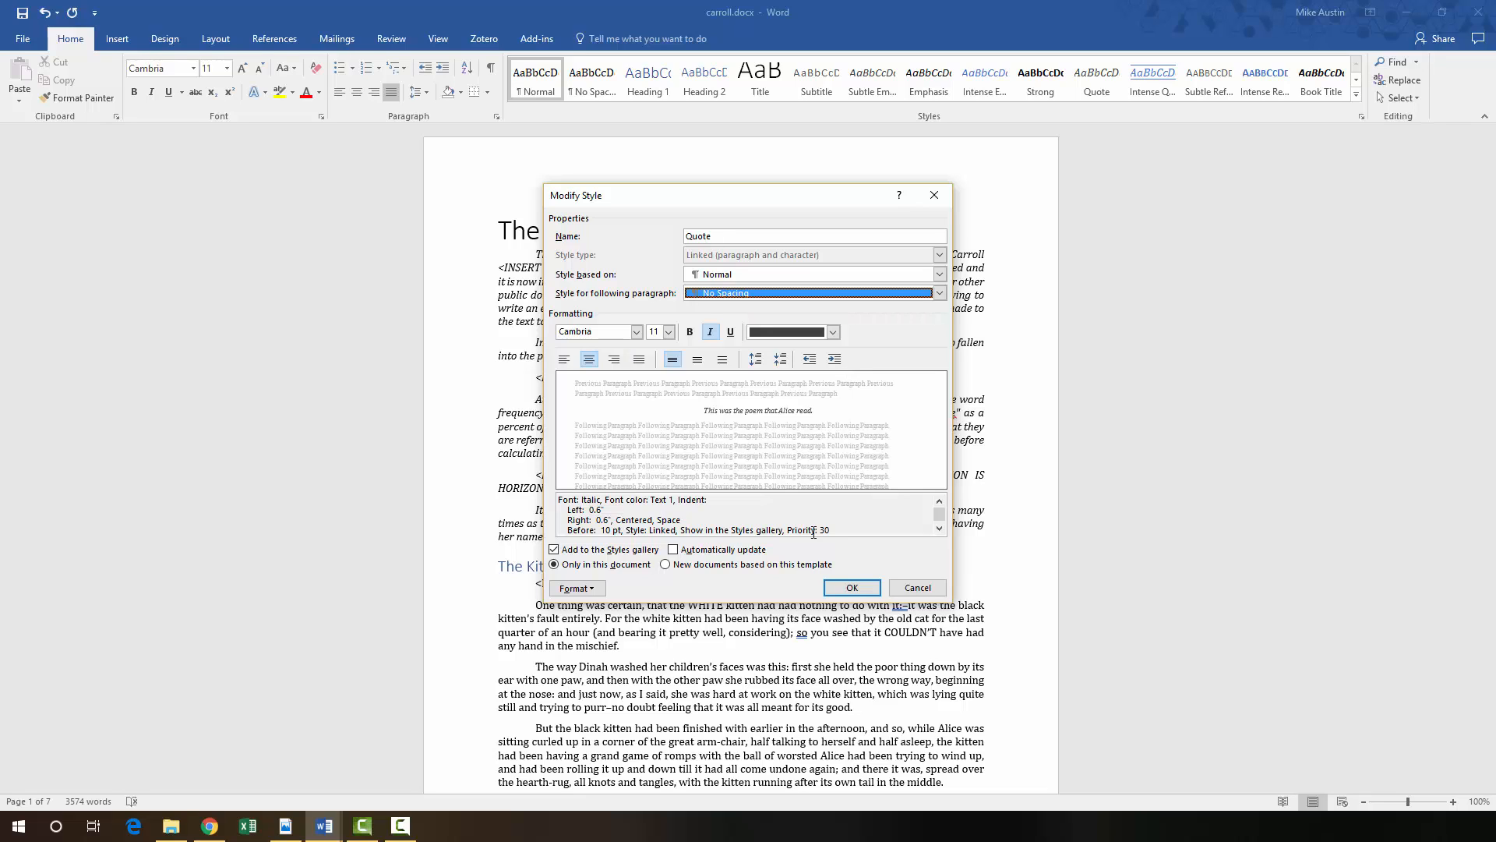
left_click(852, 588)
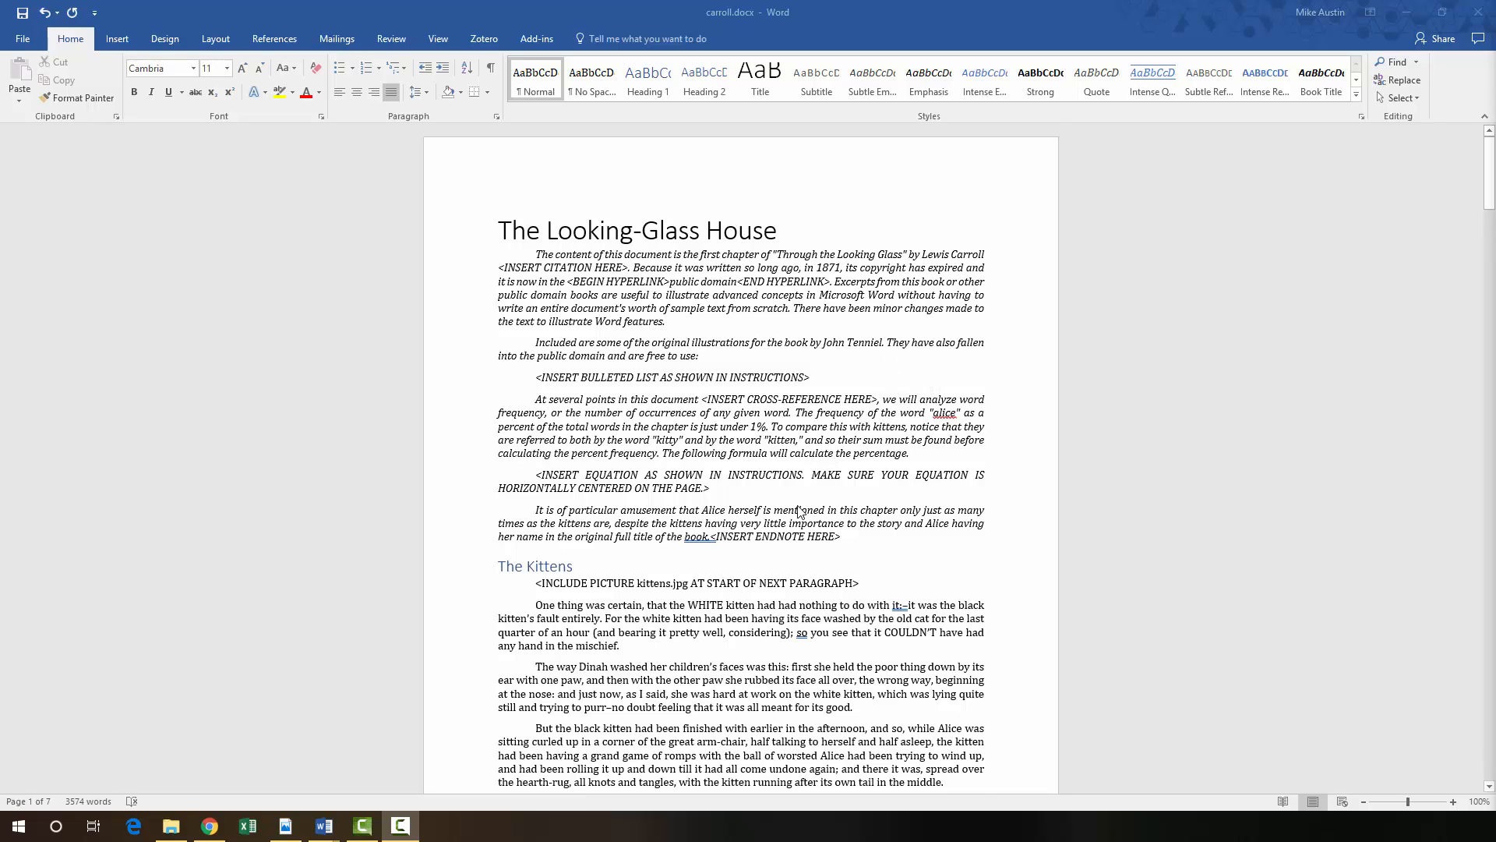
- Insert kittens.jpg from the data-files-lcp-si folder in Downloads at the start of the "One thing was certain" paragraph
scroll(800, 500, "down", 5)
scroll(801, 500, "down", 3)
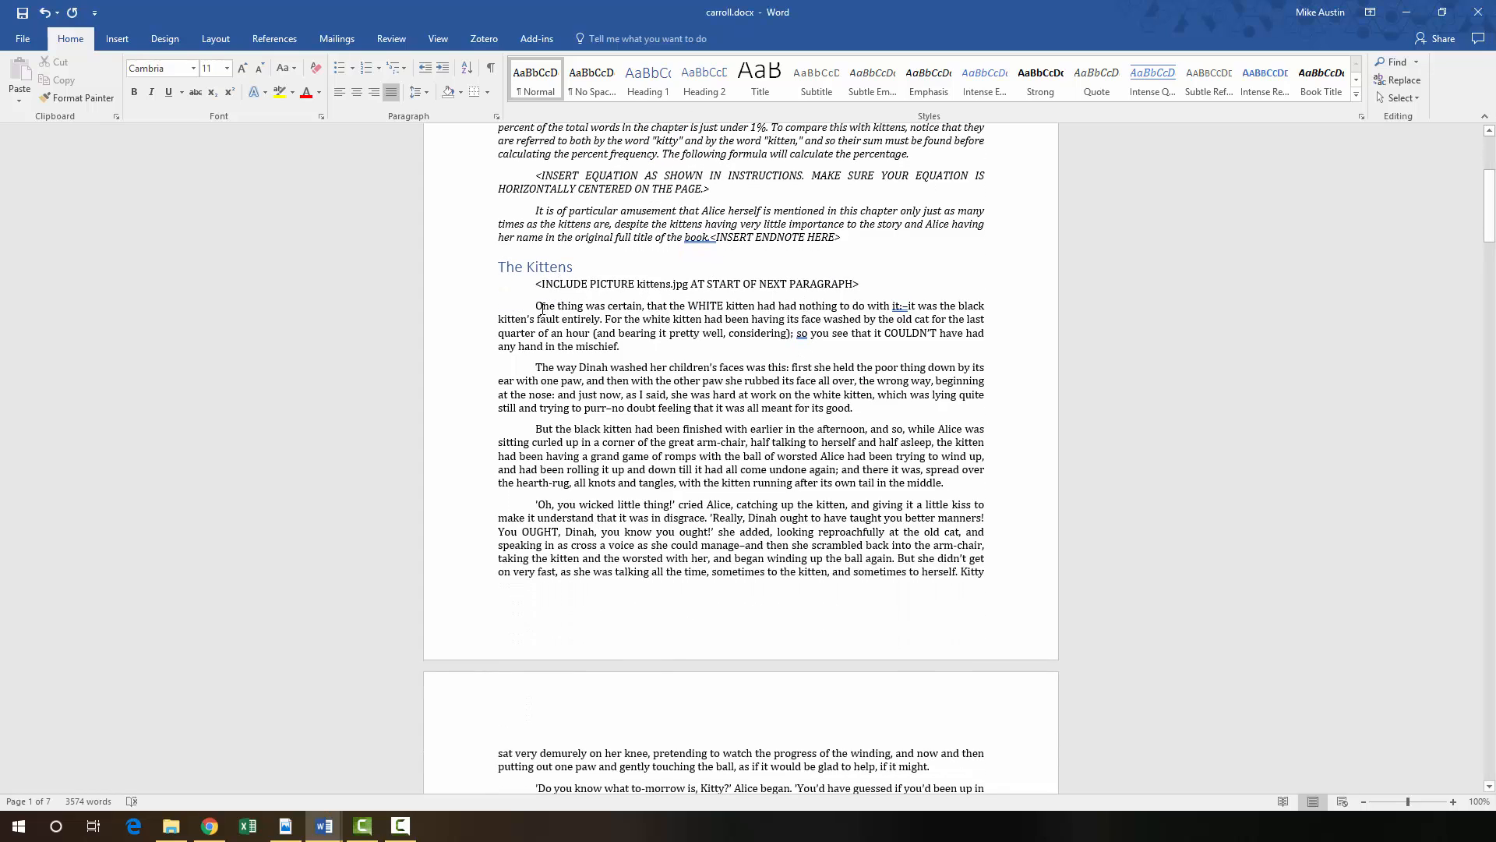
left_click(537, 305)
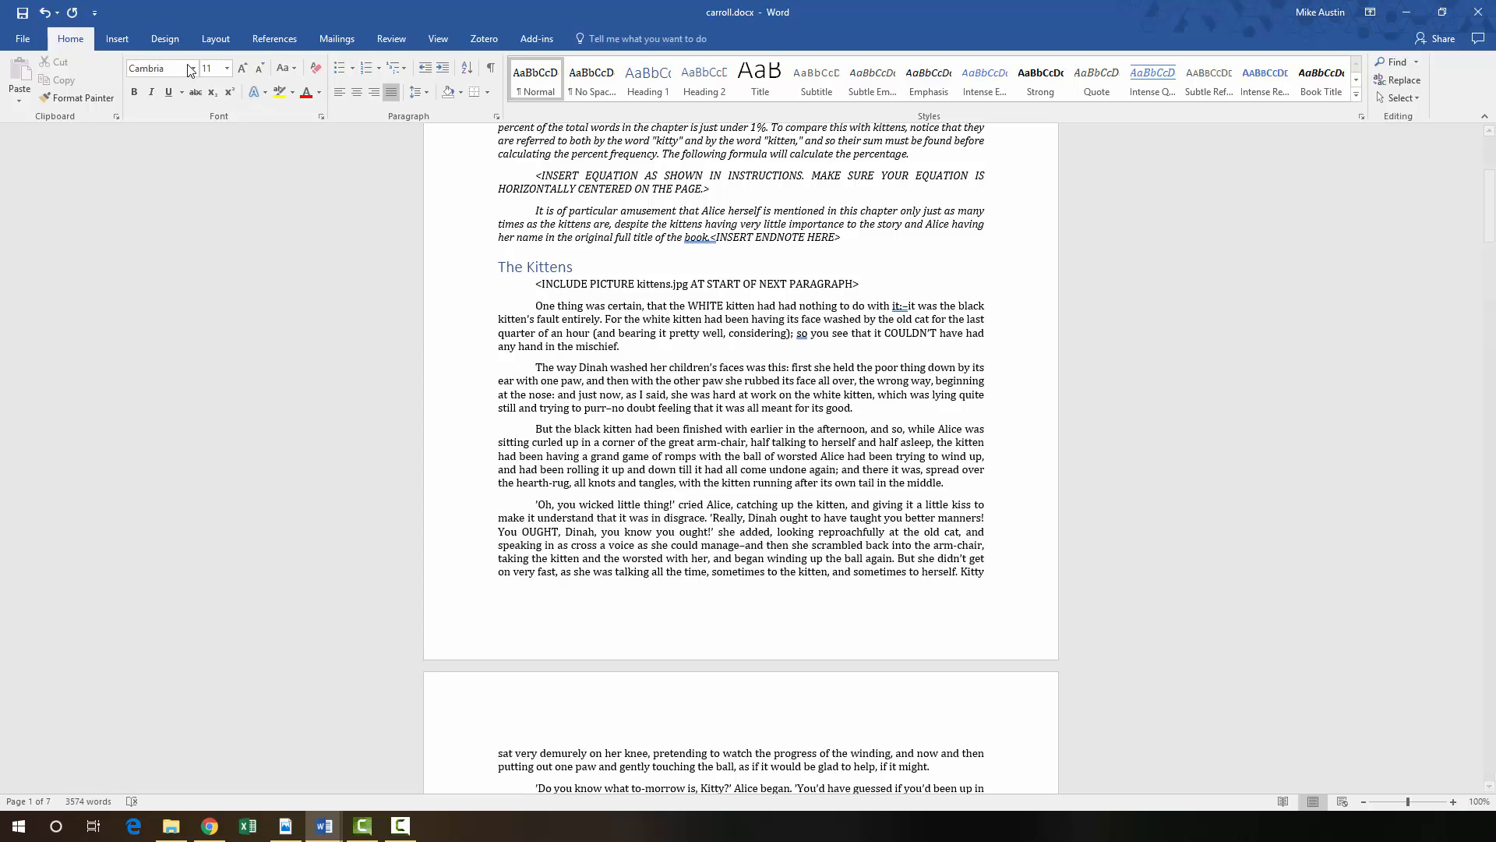
left_click(128, 43)
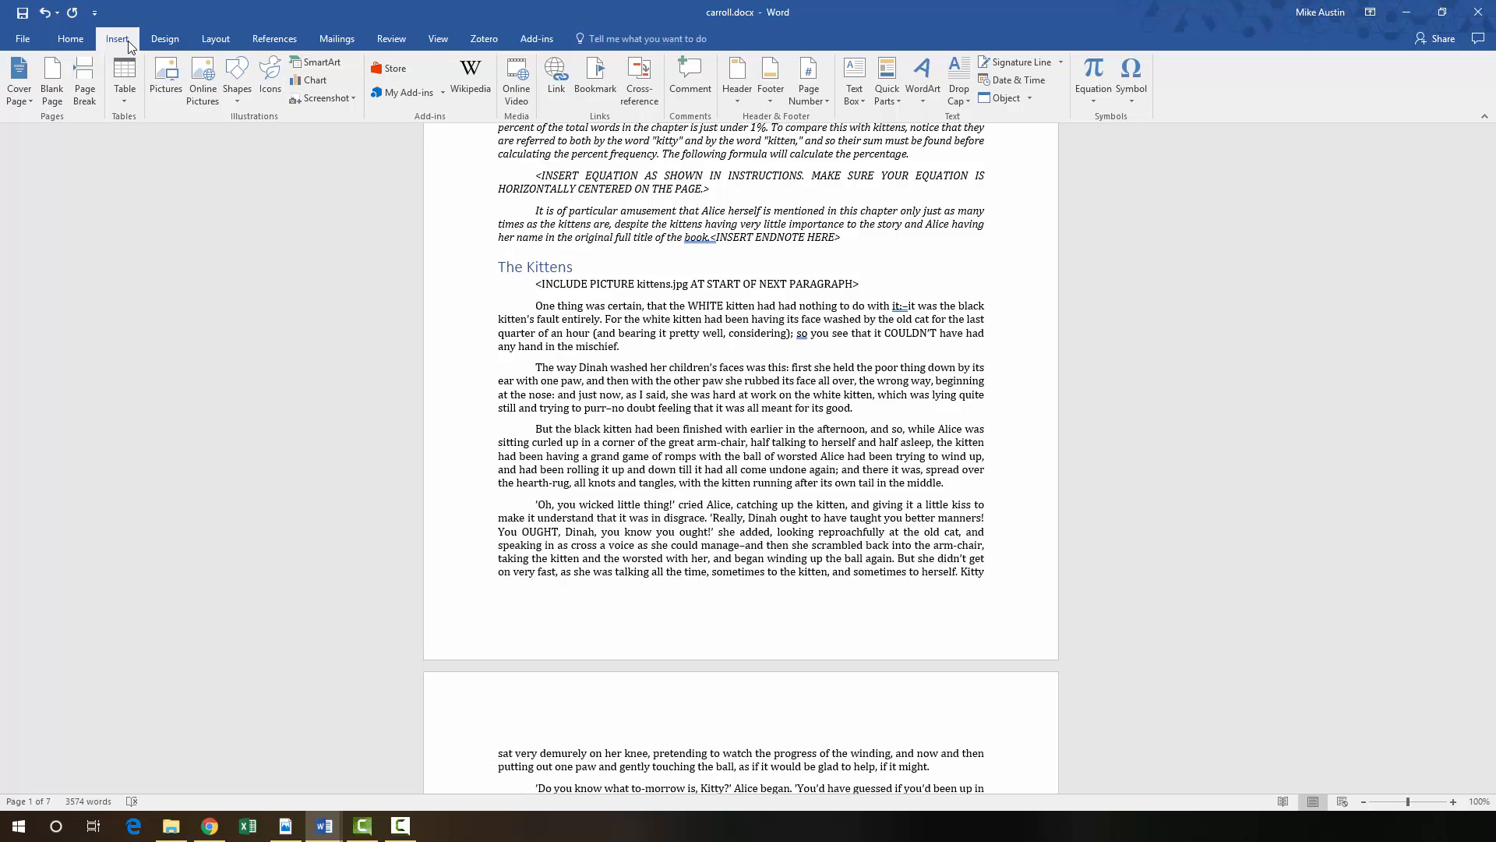
left_click(168, 74)
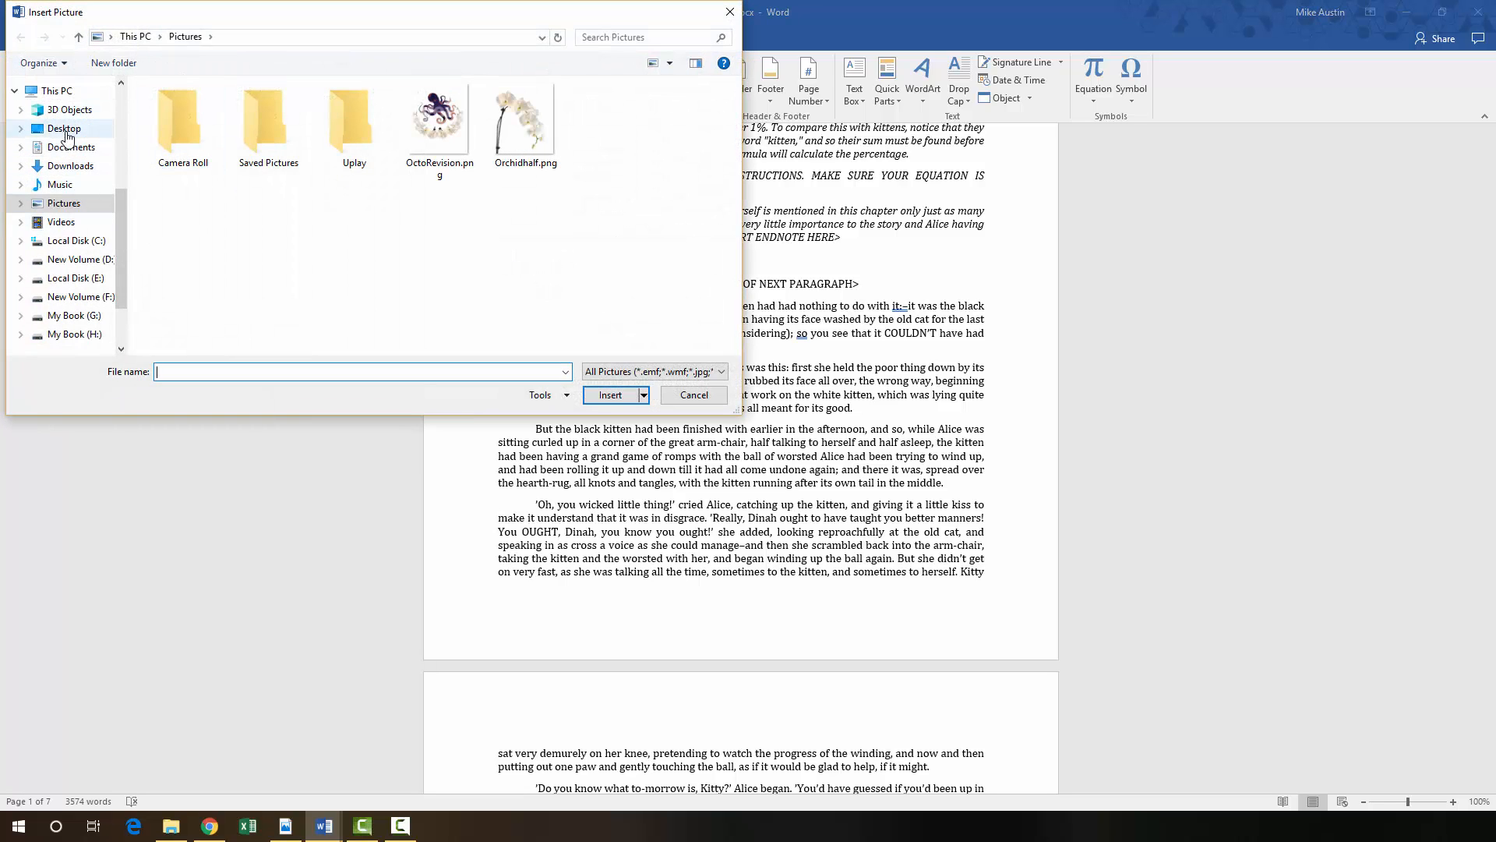
left_click(63, 169)
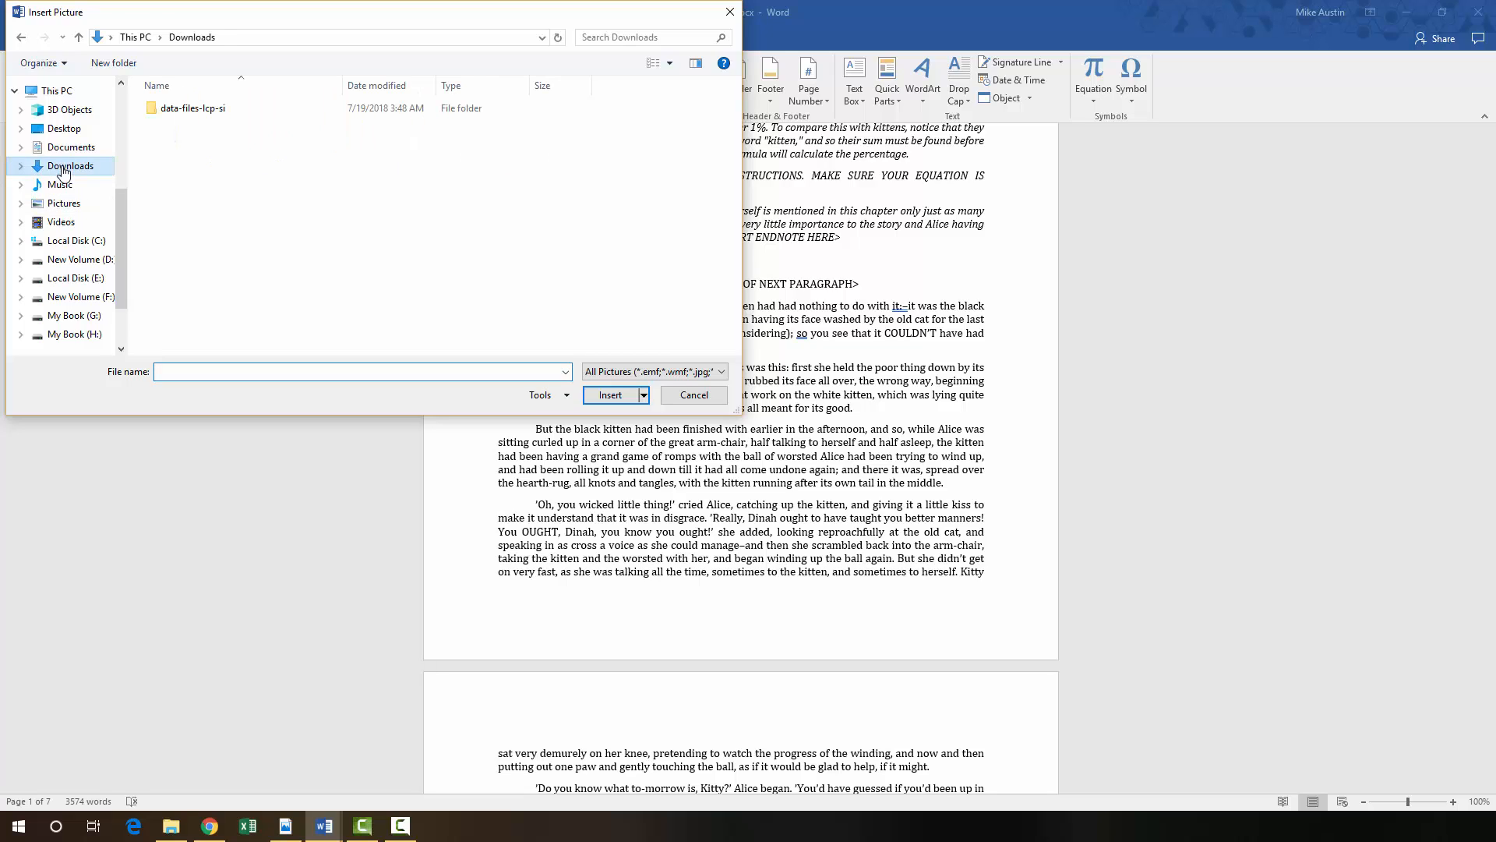
double_click(220, 117)
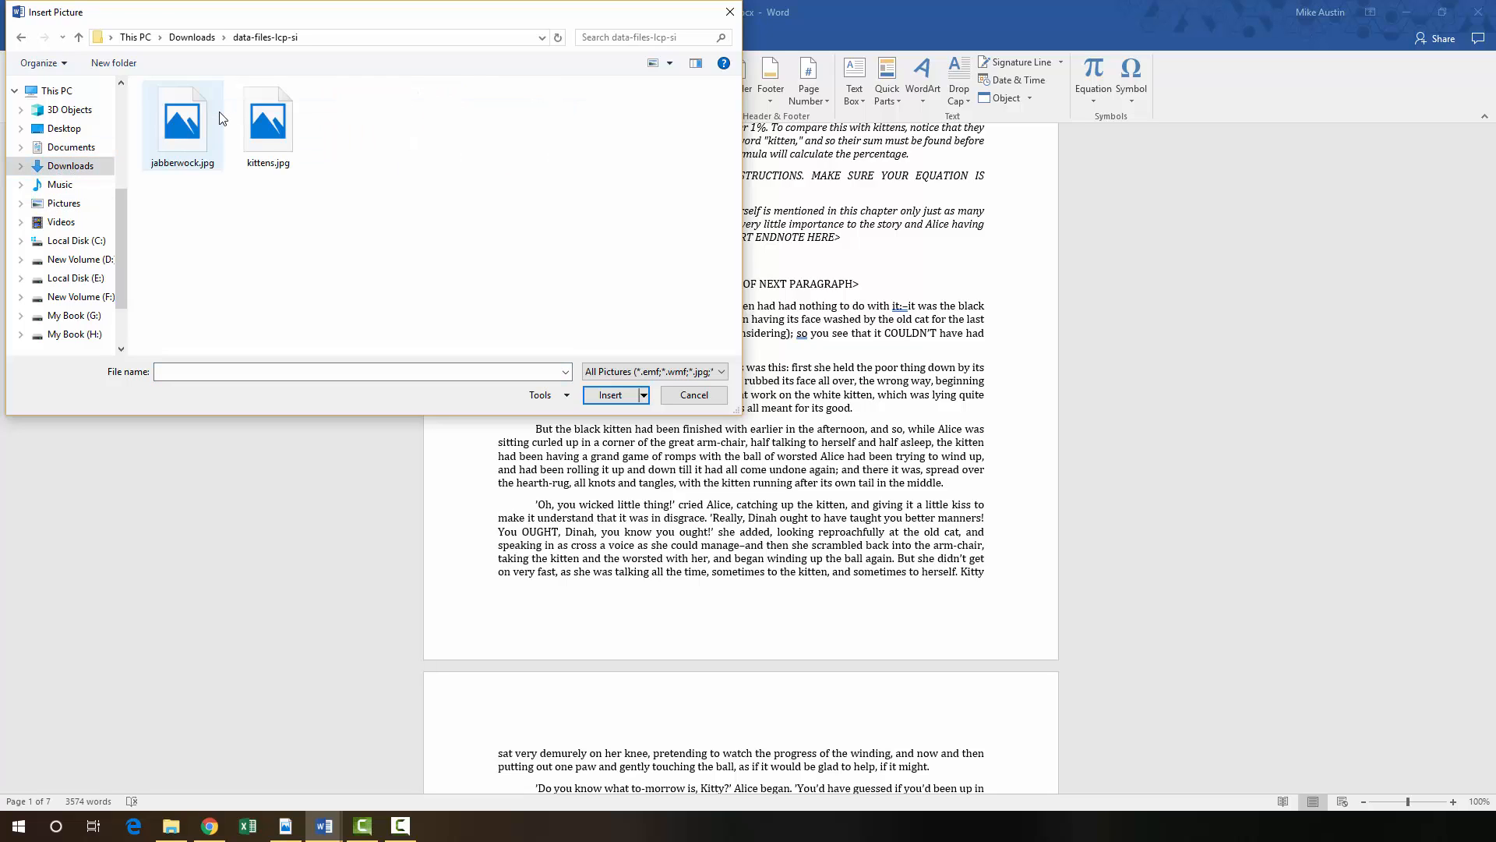
left_click(276, 133)
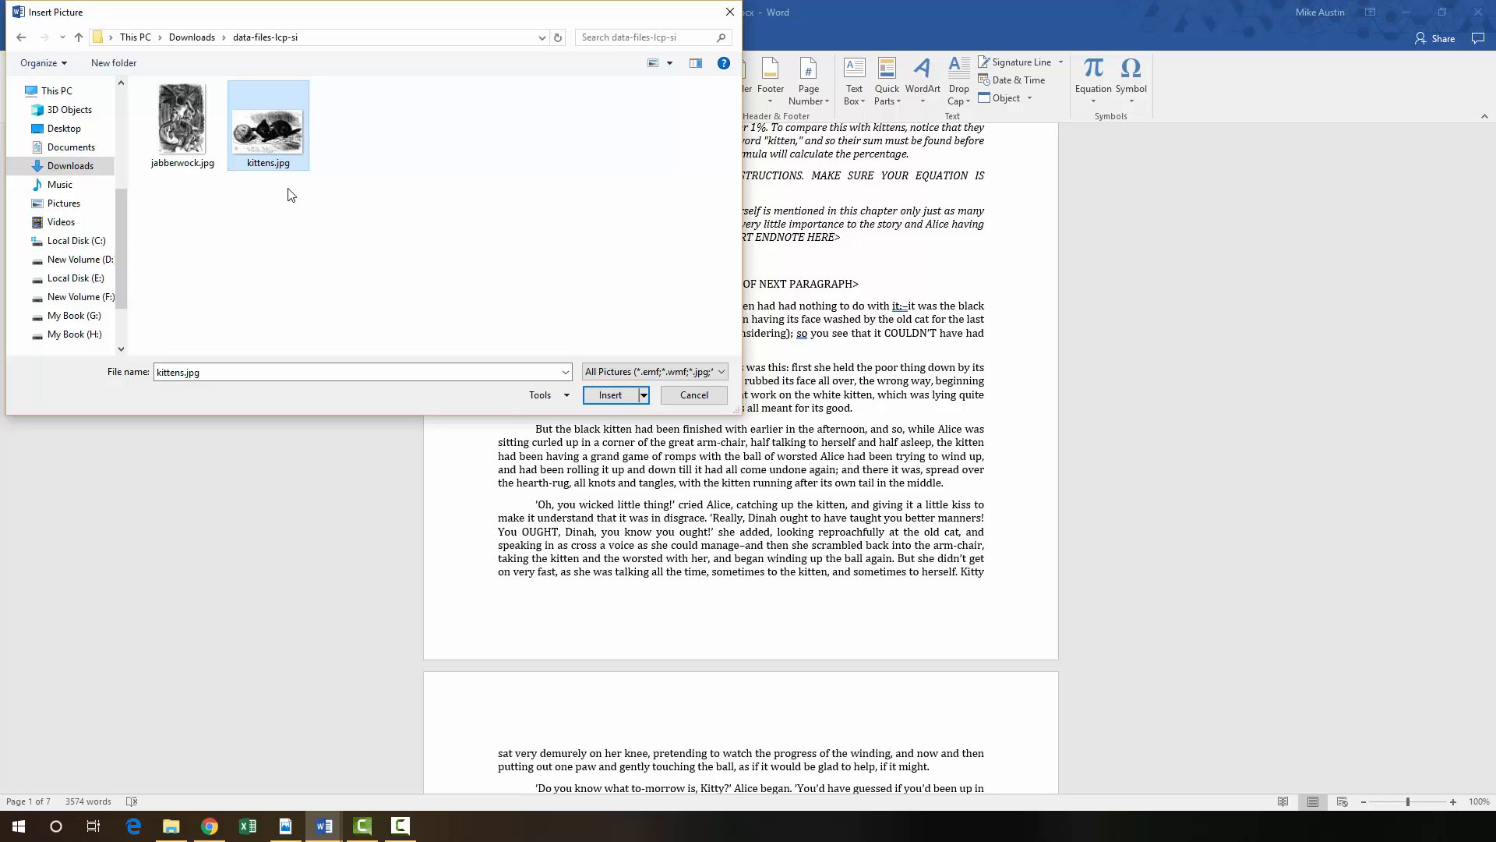
left_click(610, 395)
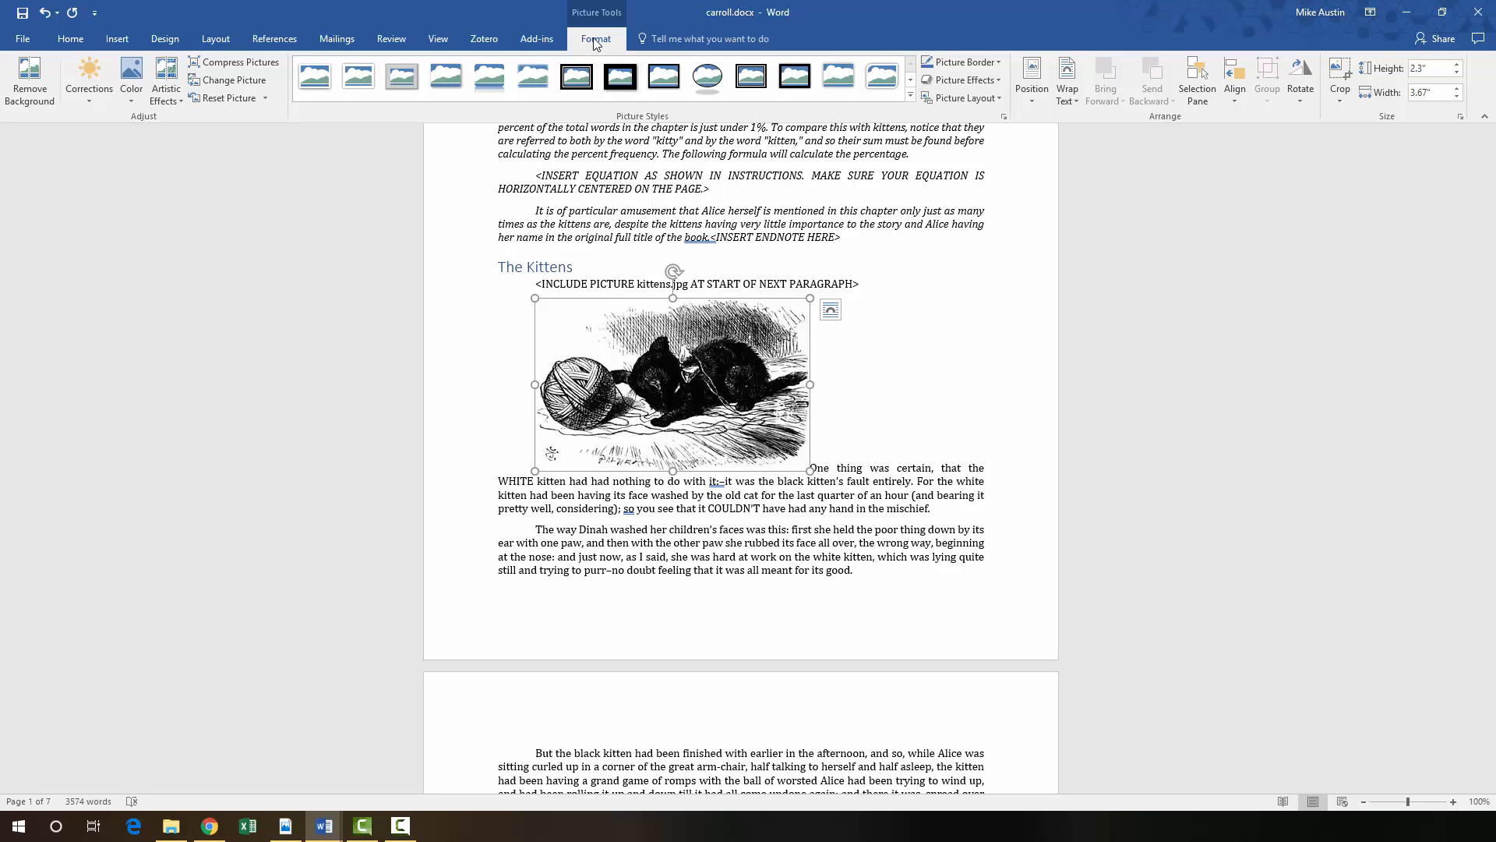
- Resize the kittens picture proportionally to a width of 3"
left_click(1457, 73)
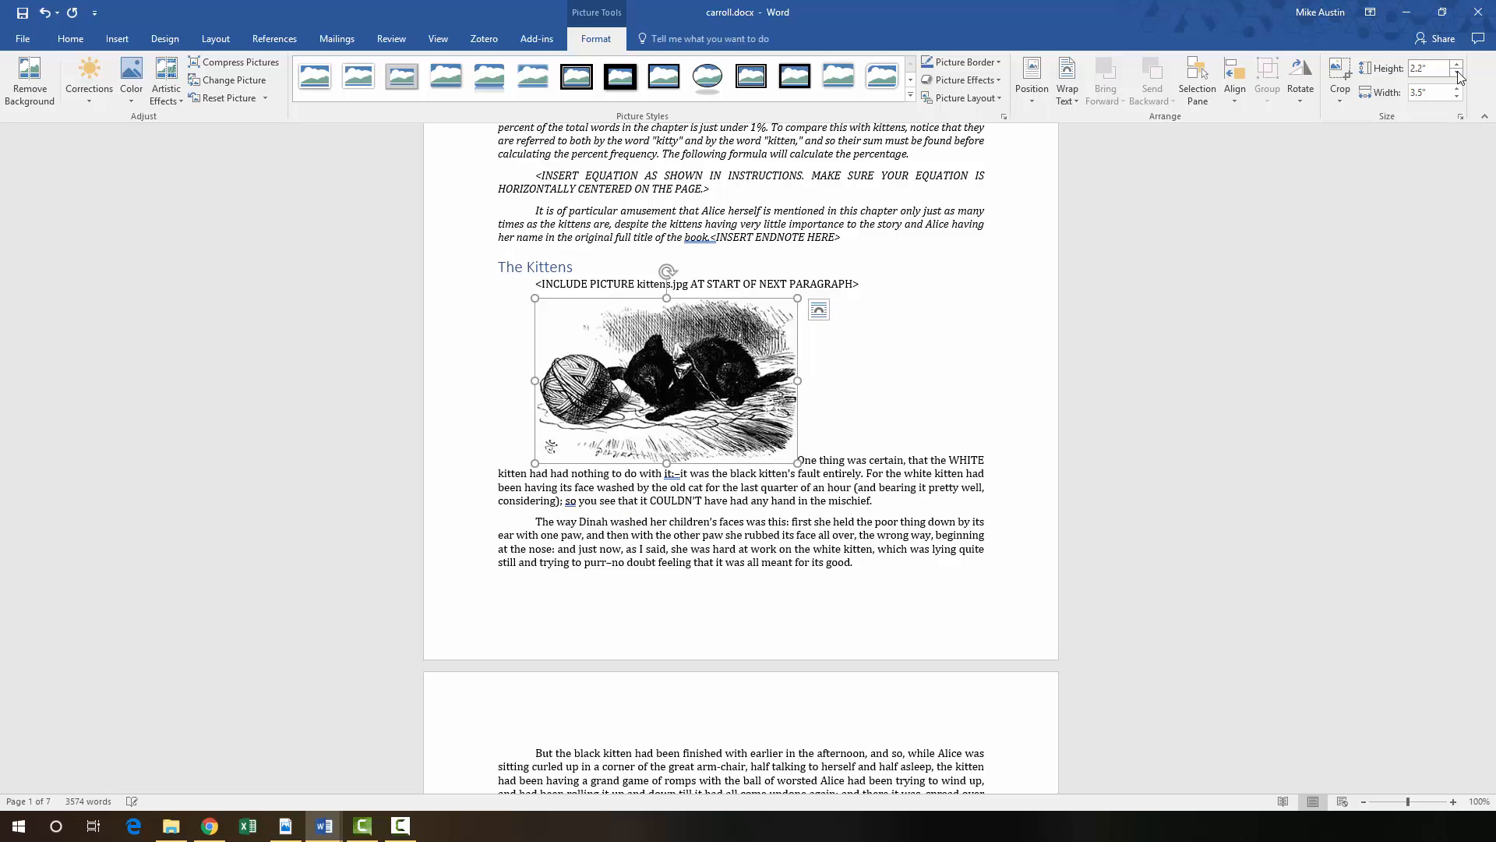
left_click(1456, 74)
left_click(1456, 73)
left_click(1456, 73)
left_click(1456, 73)
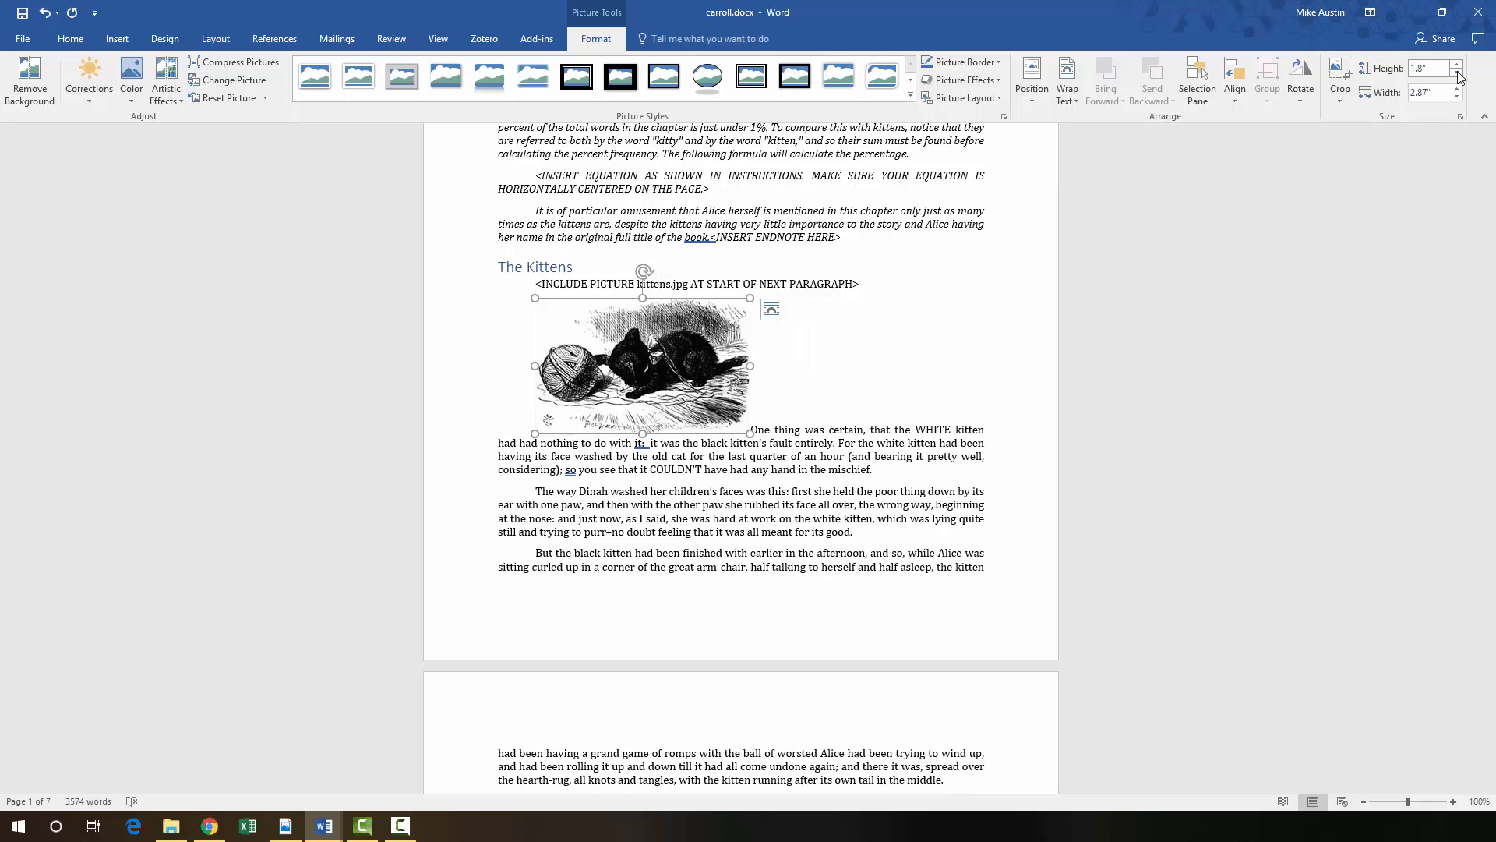
left_click(1457, 88)
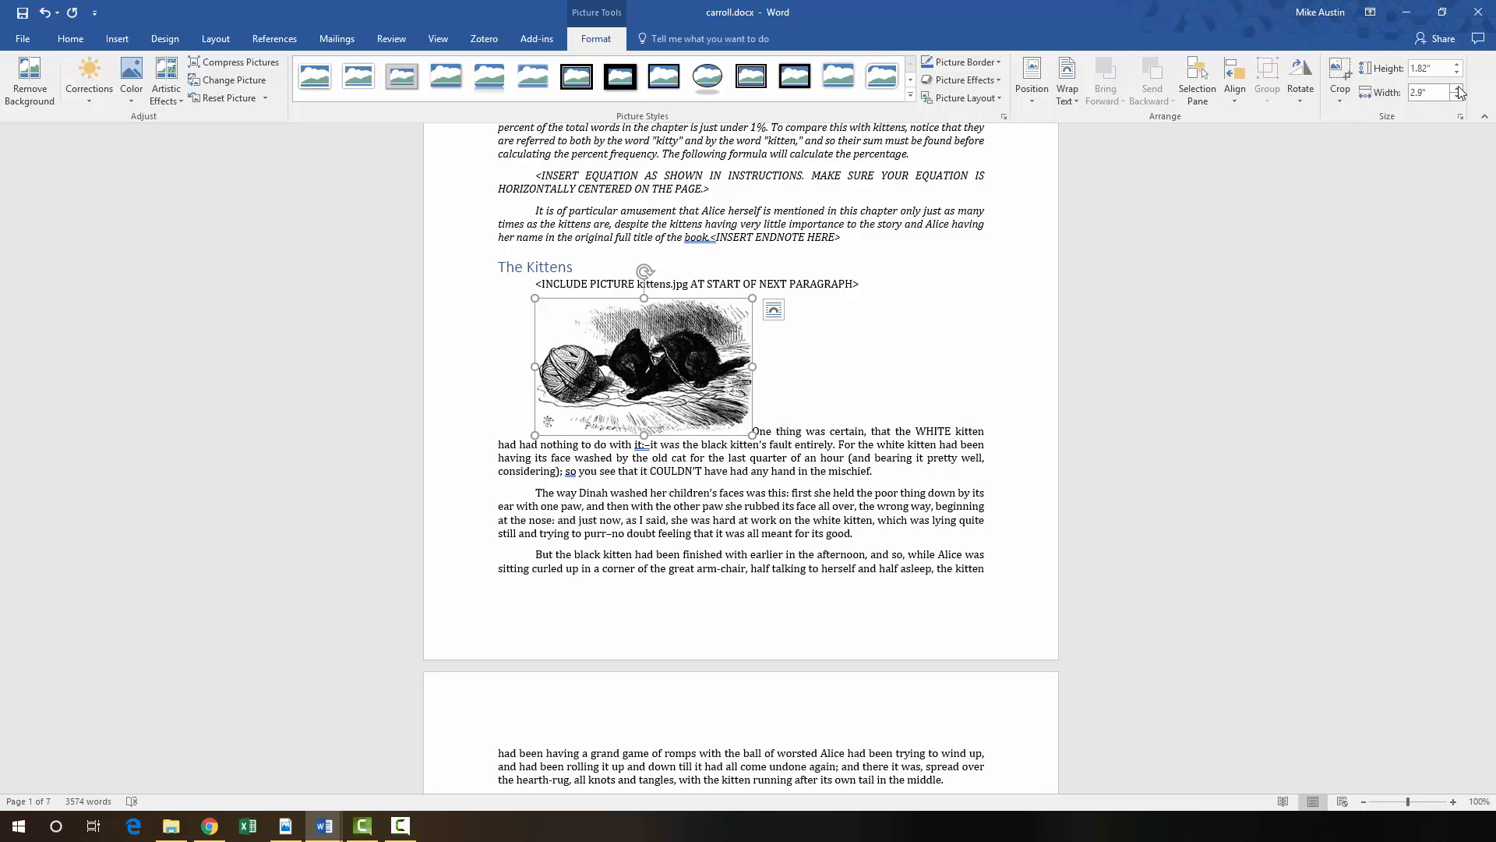
left_click(1457, 88)
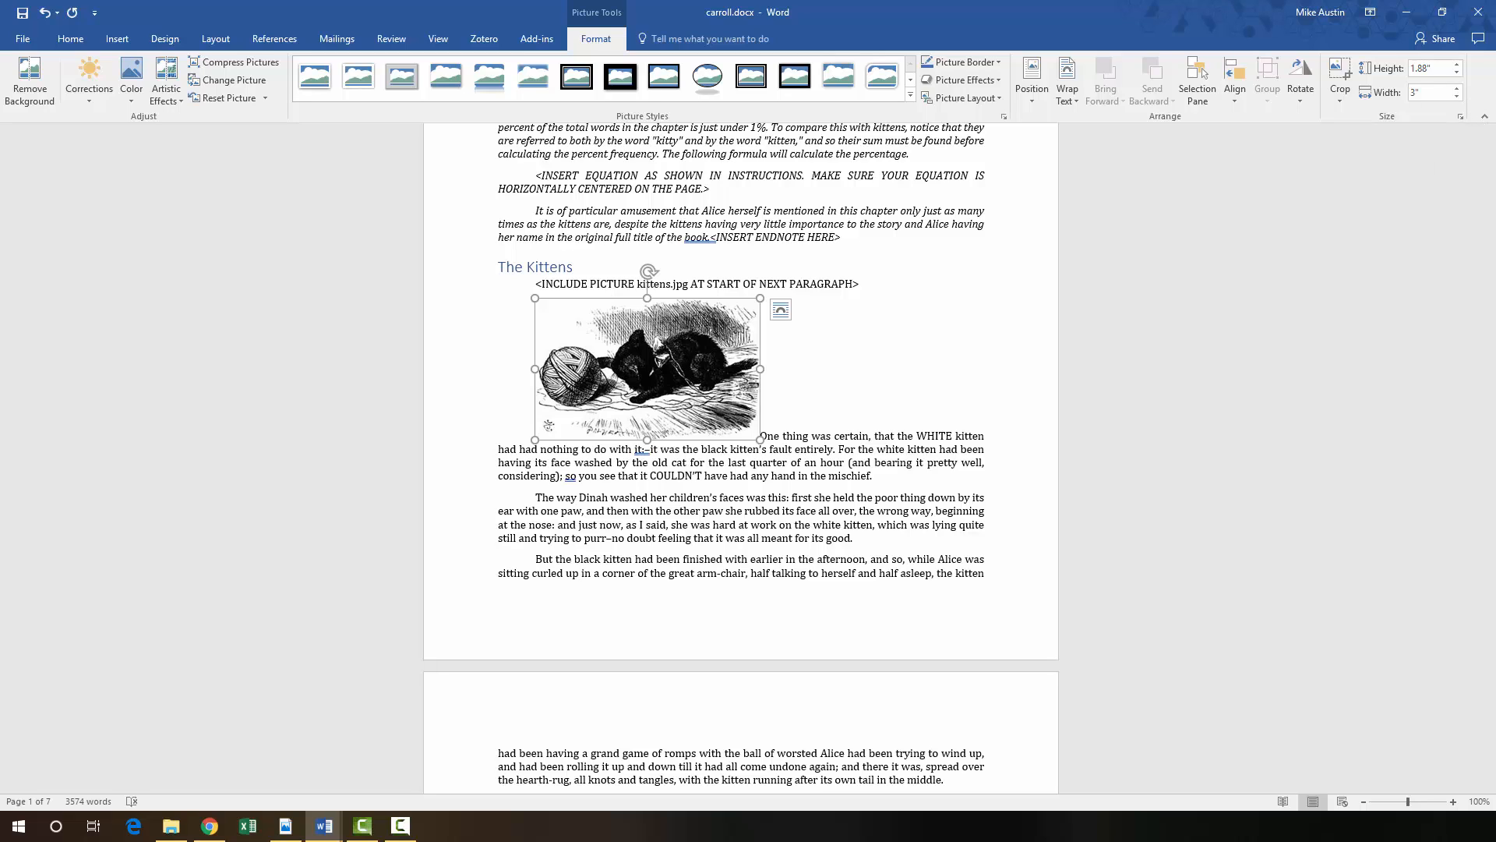
- Set the kittens picture's text wrapping style to Square in its detailed layout settings
left_click(780, 312)
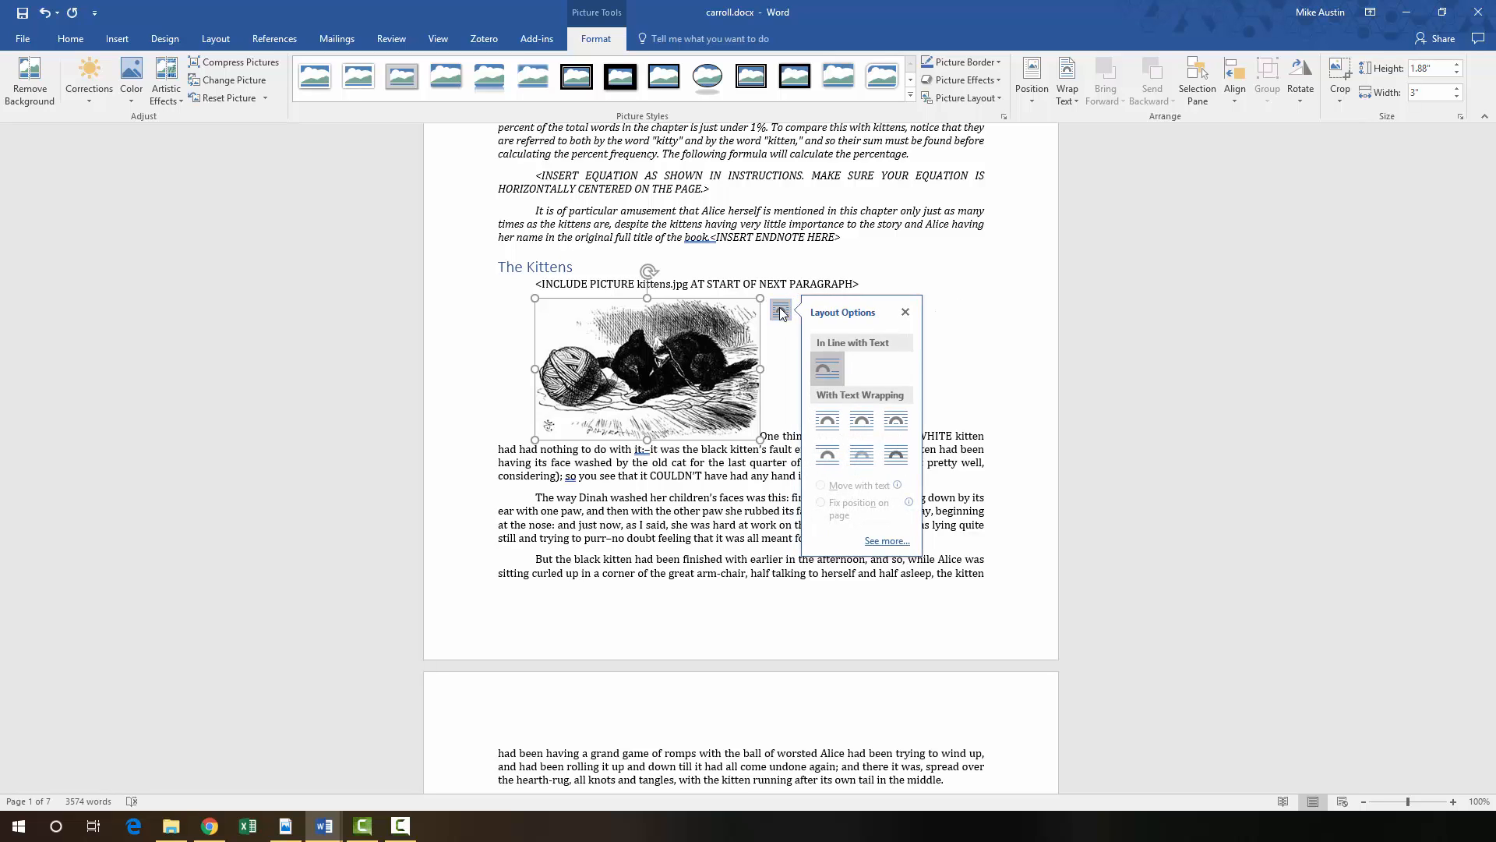
left_click(886, 541)
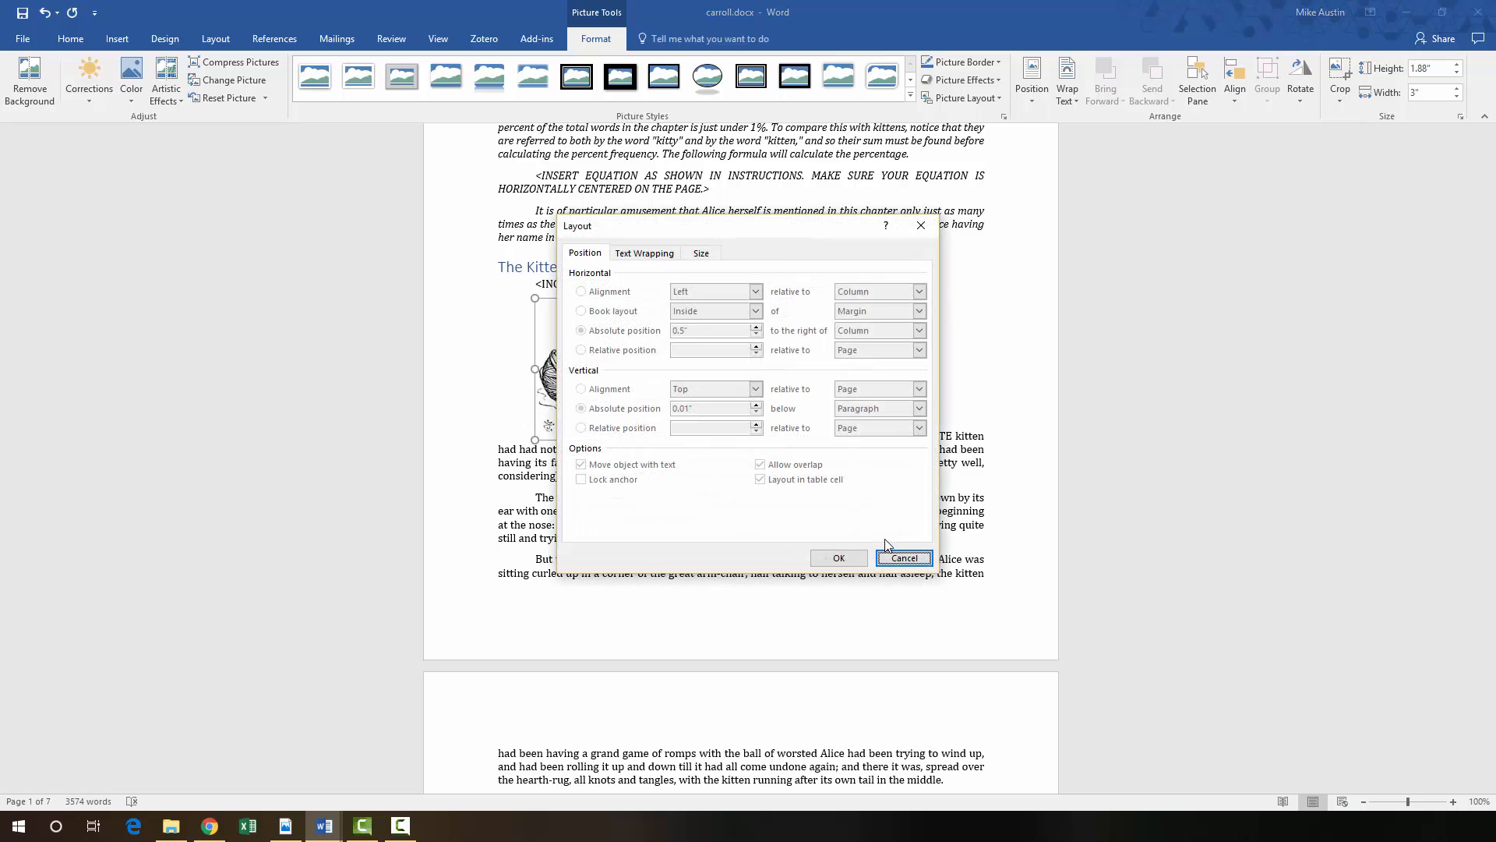
left_click(655, 257)
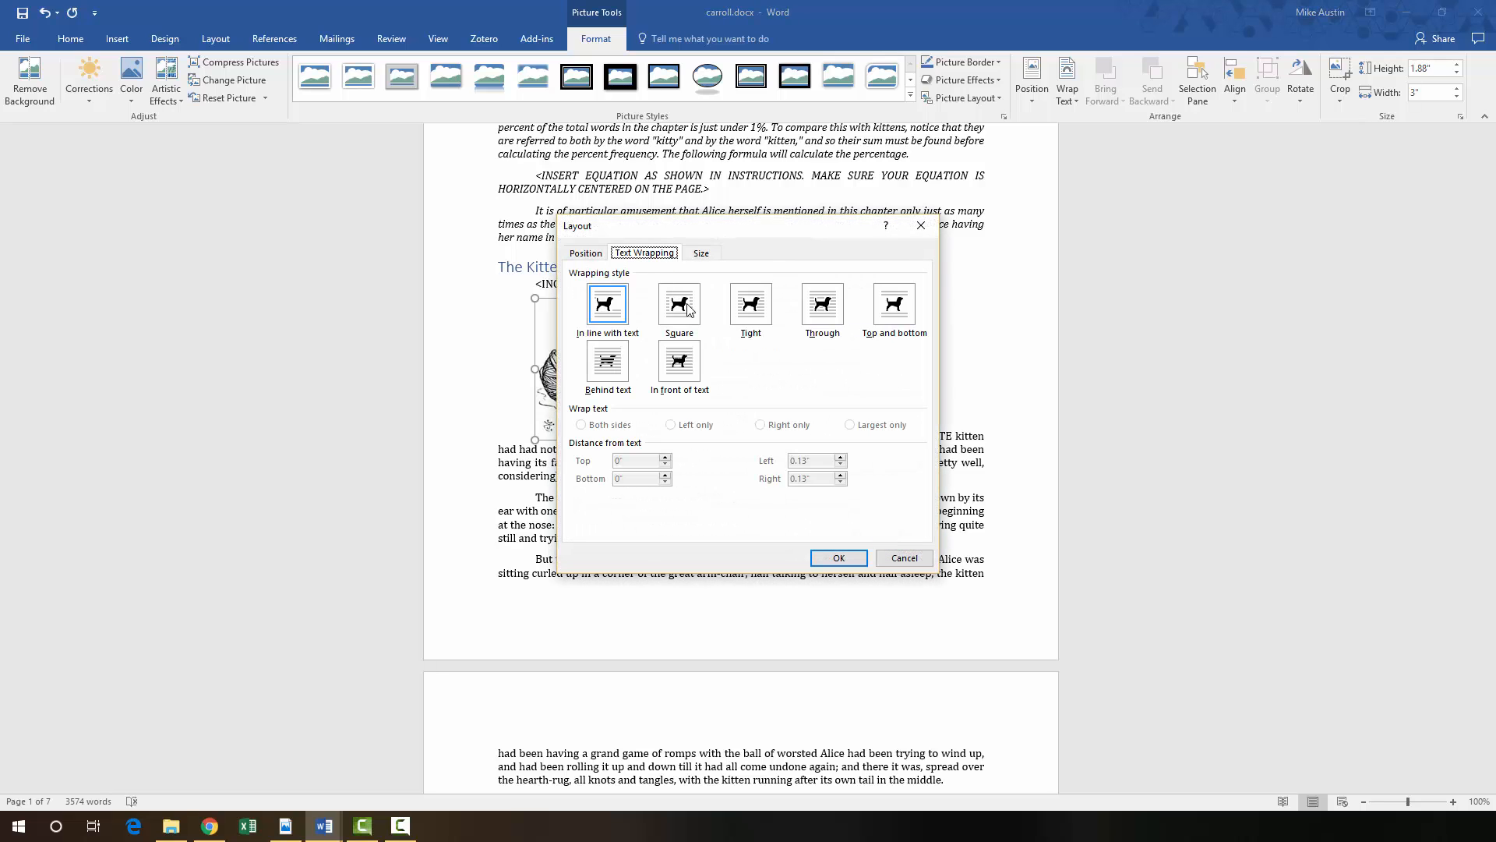
left_click(681, 307)
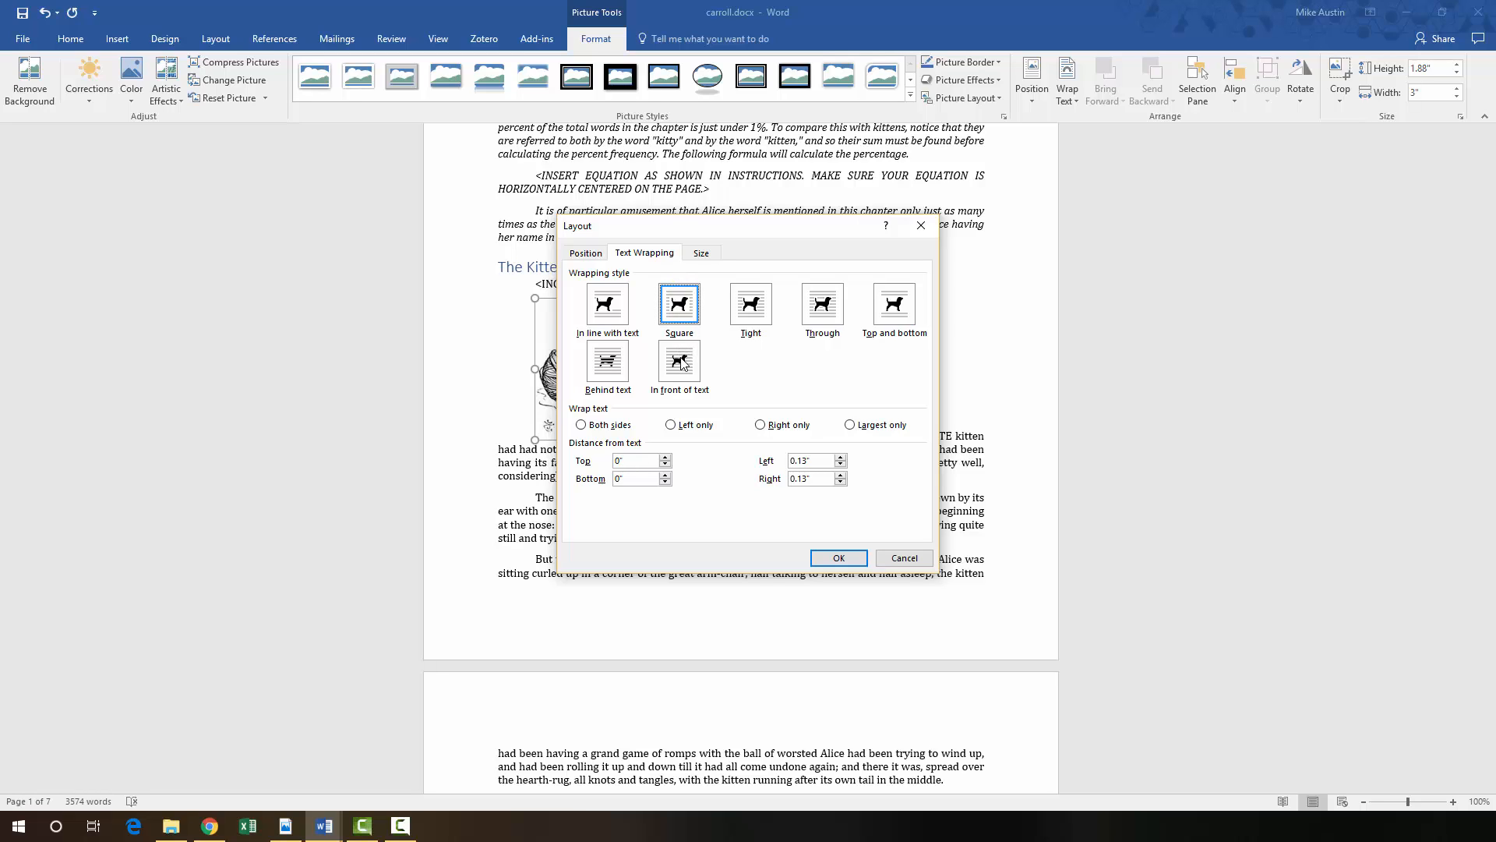
- Align the kittens picture horizontally to the Right relative to Column, apply the layout, and deselect the picture
left_click(585, 254)
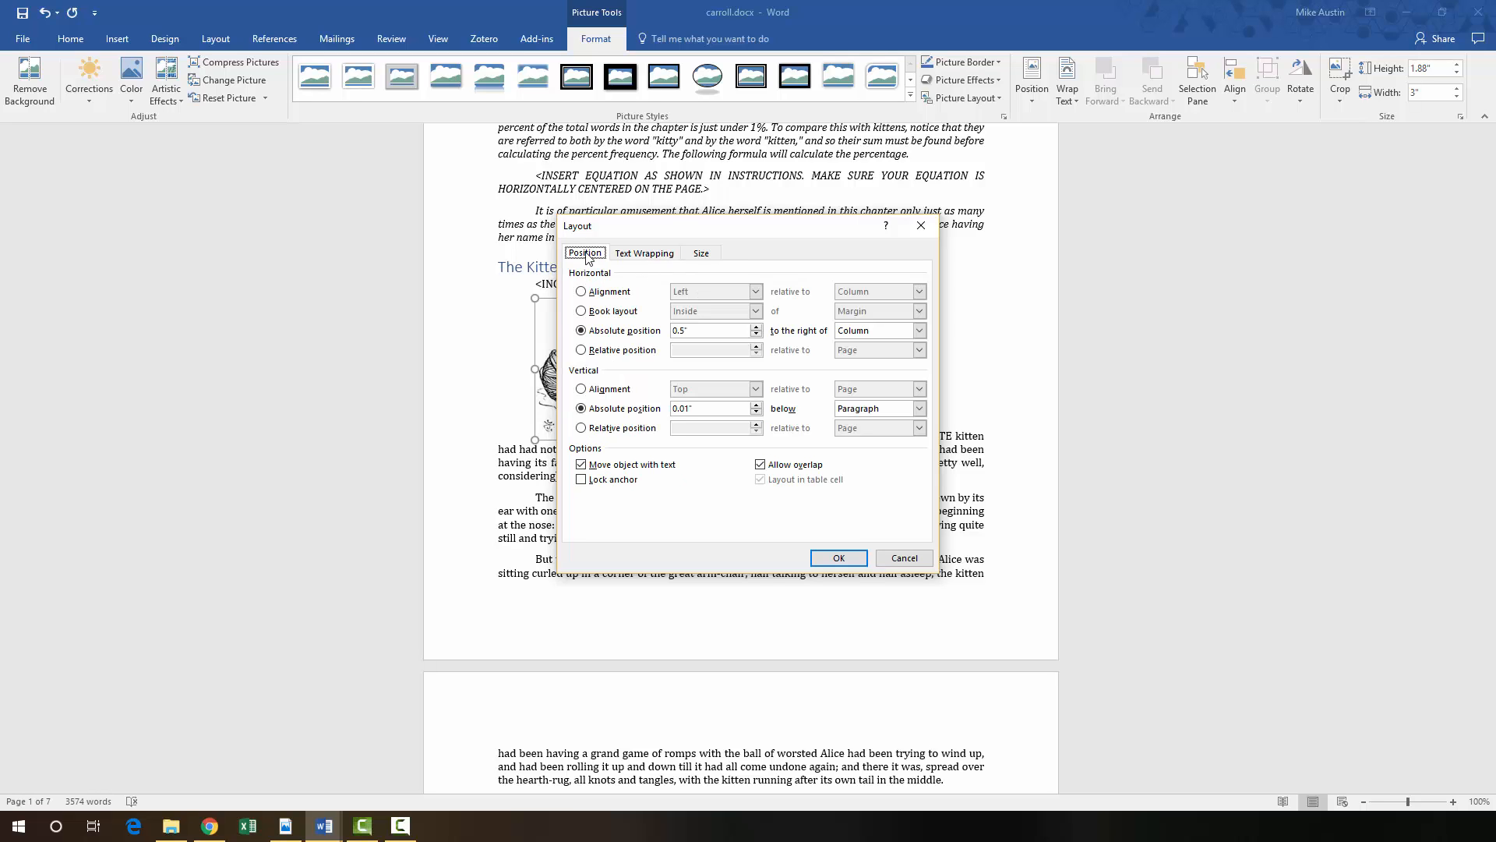
left_click(581, 292)
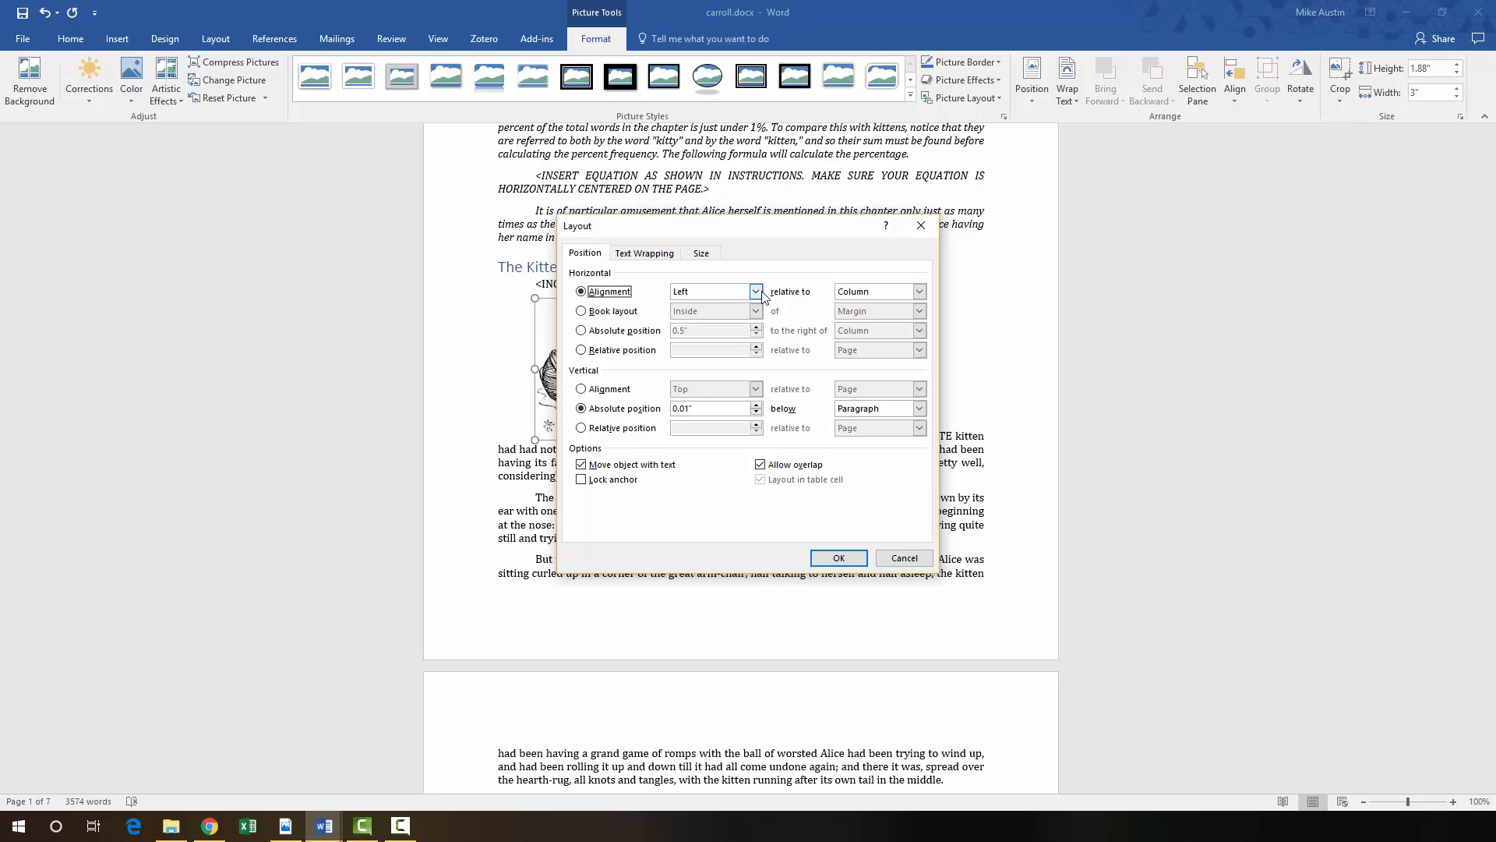
left_click(756, 291)
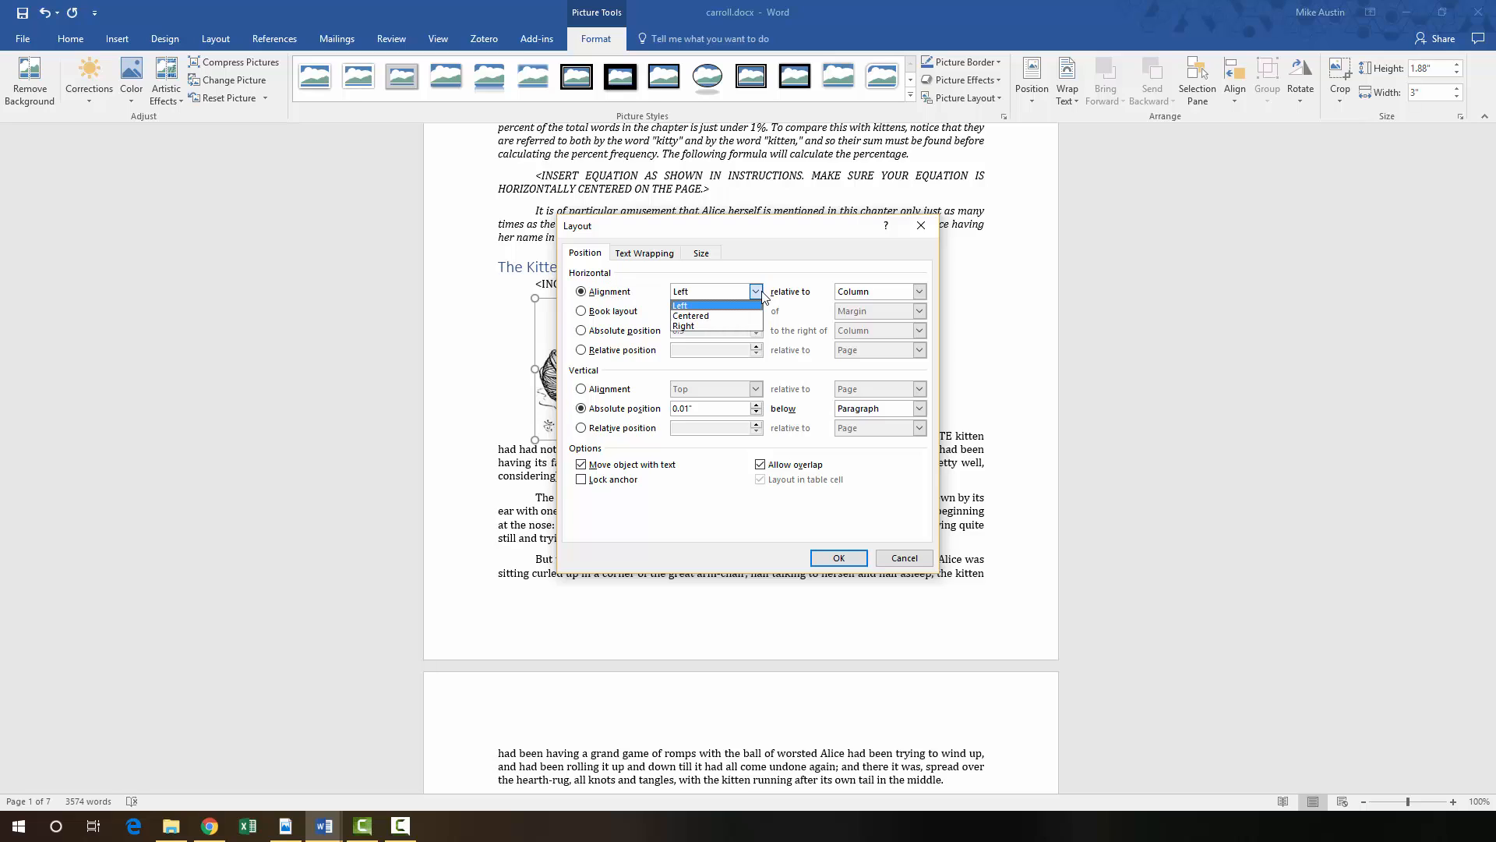
left_click(722, 325)
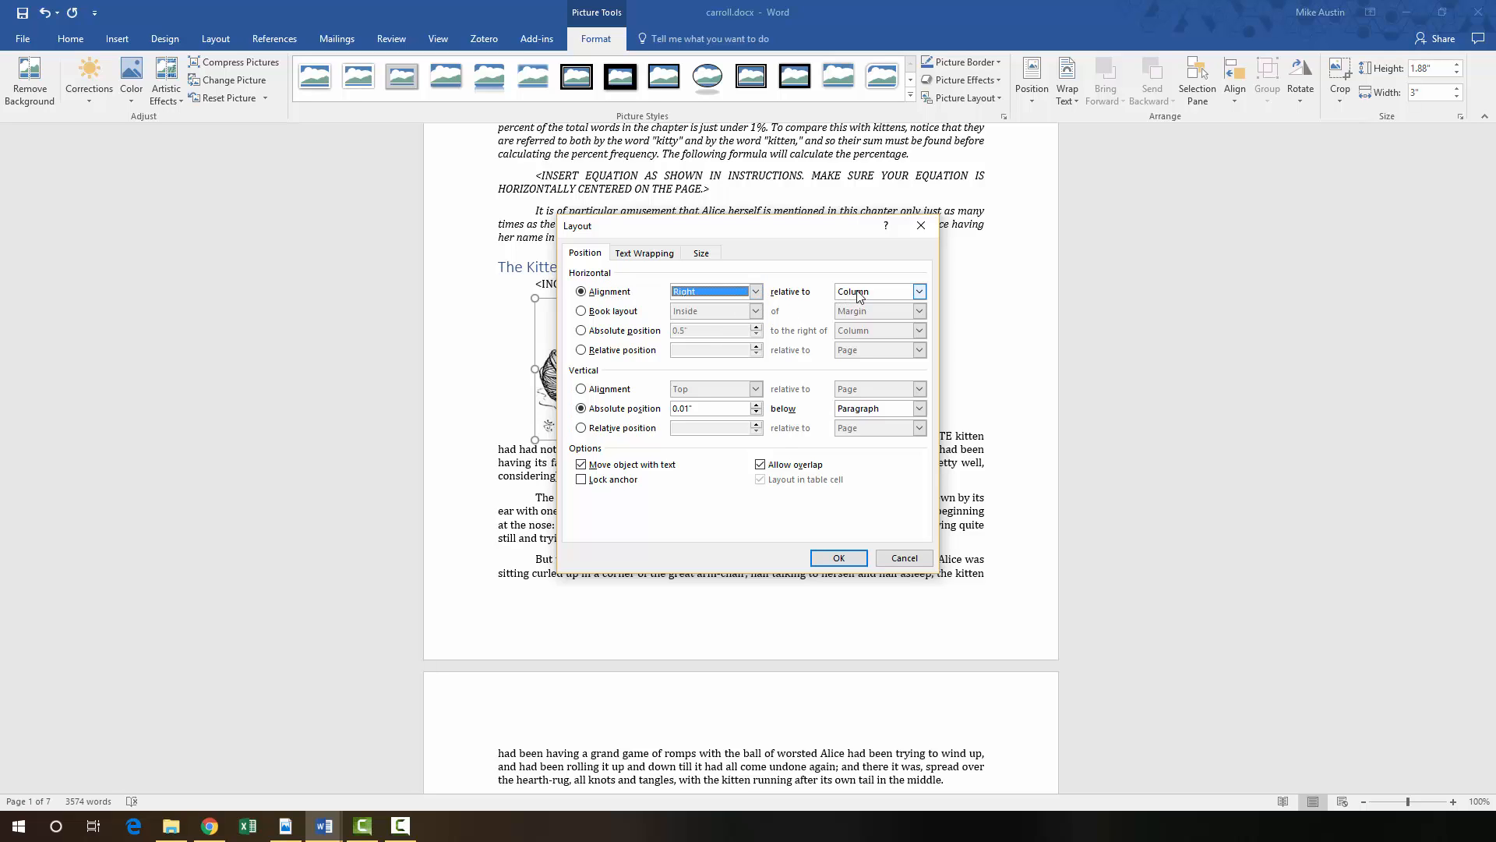
left_click(919, 291)
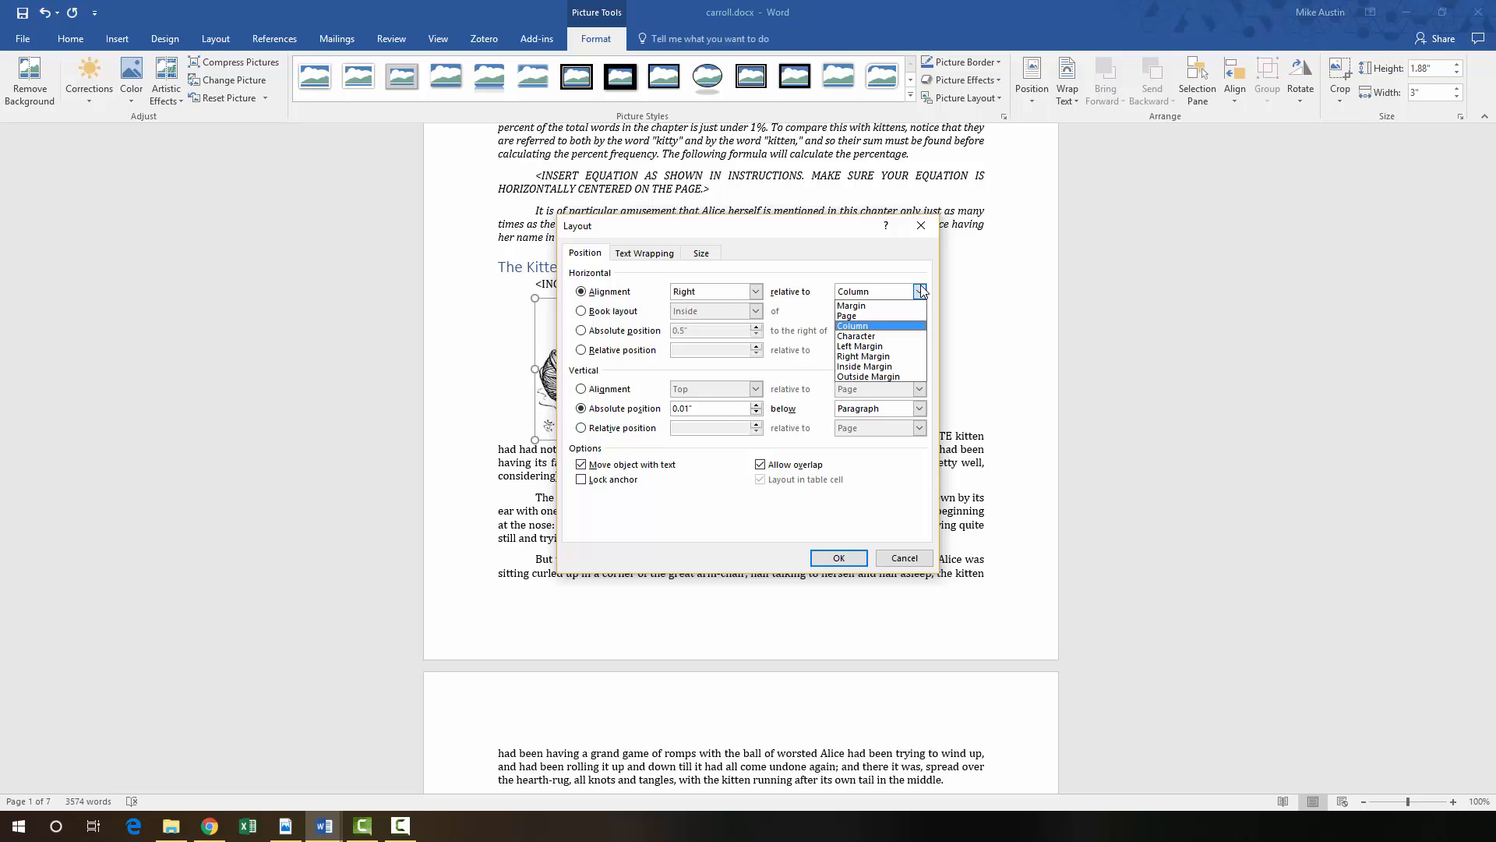
left_click(919, 288)
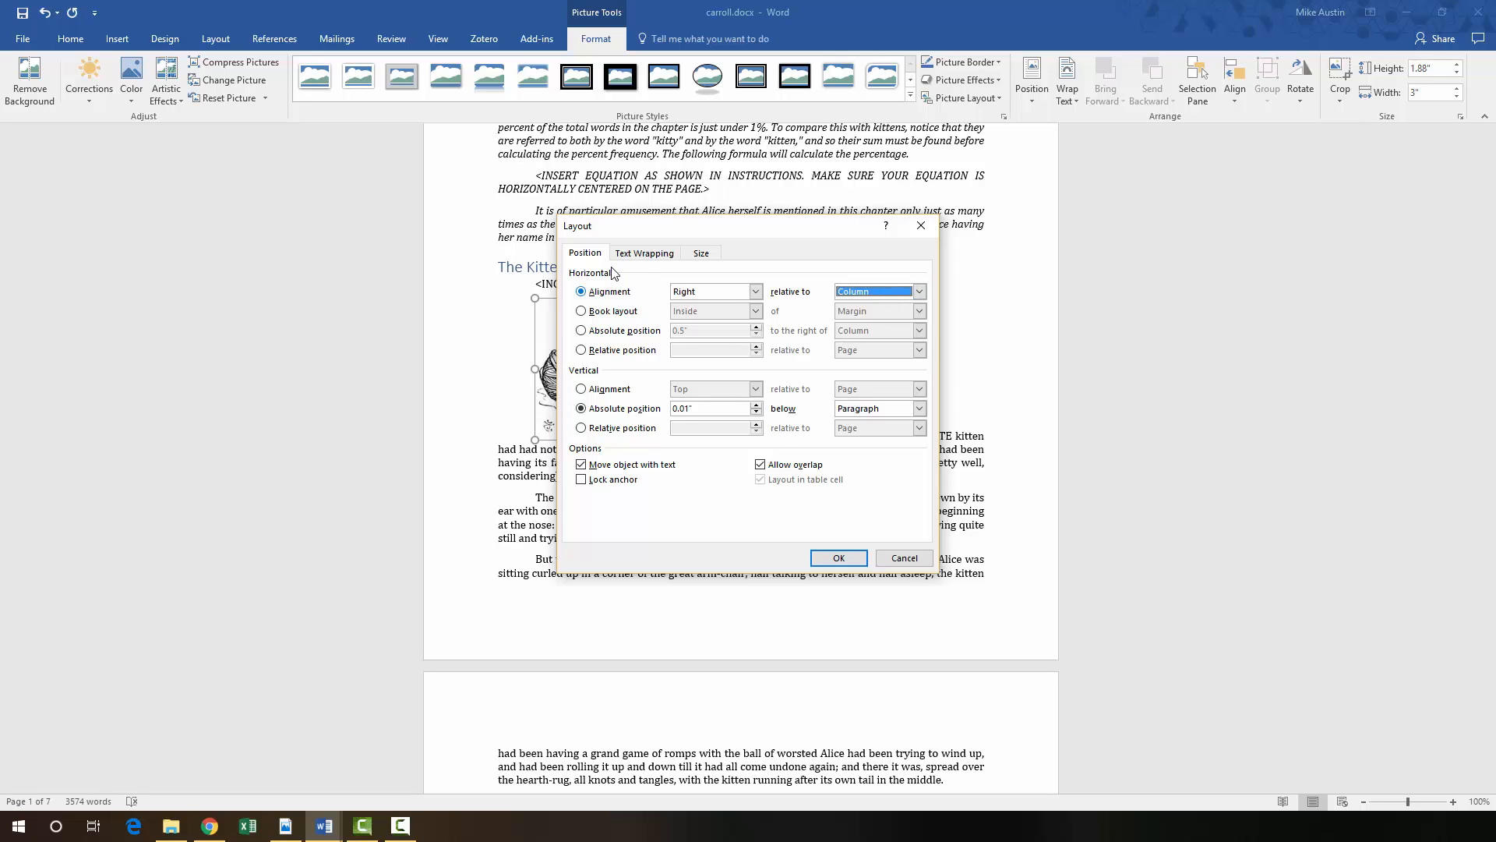
left_click(641, 254)
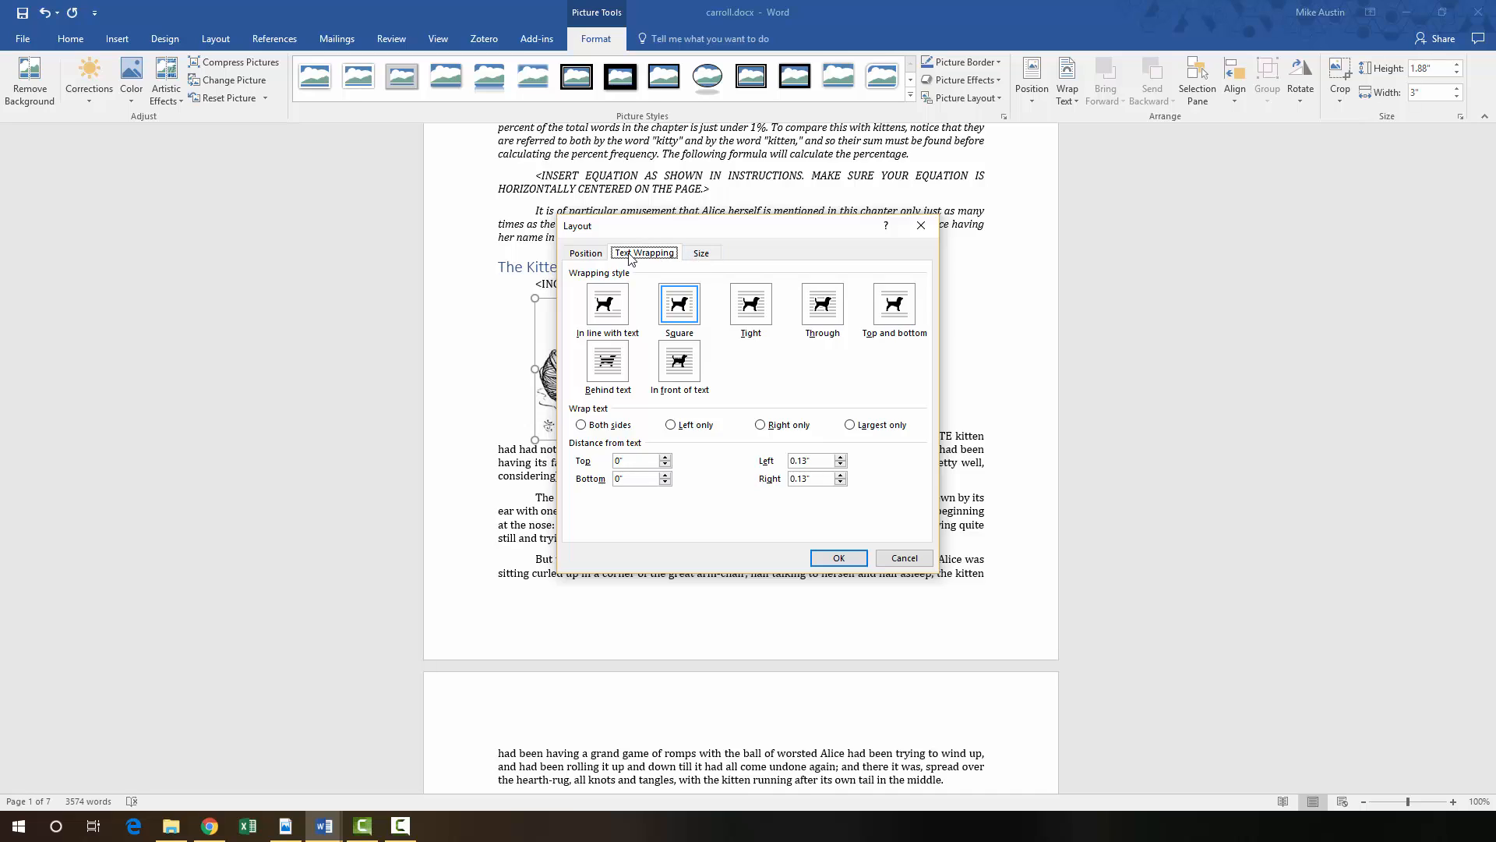
left_click(600, 254)
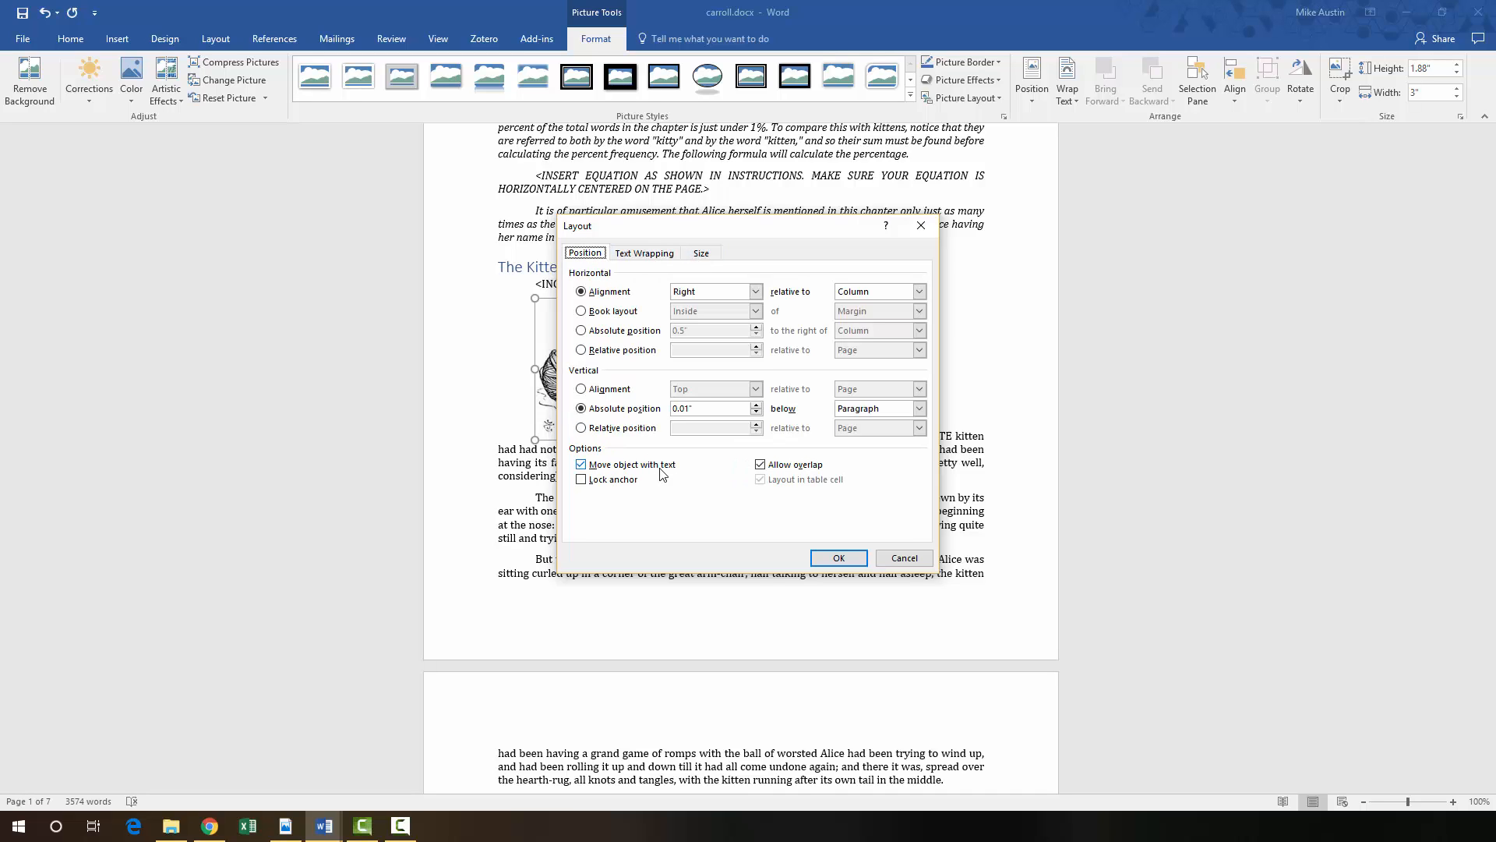
left_click(838, 558)
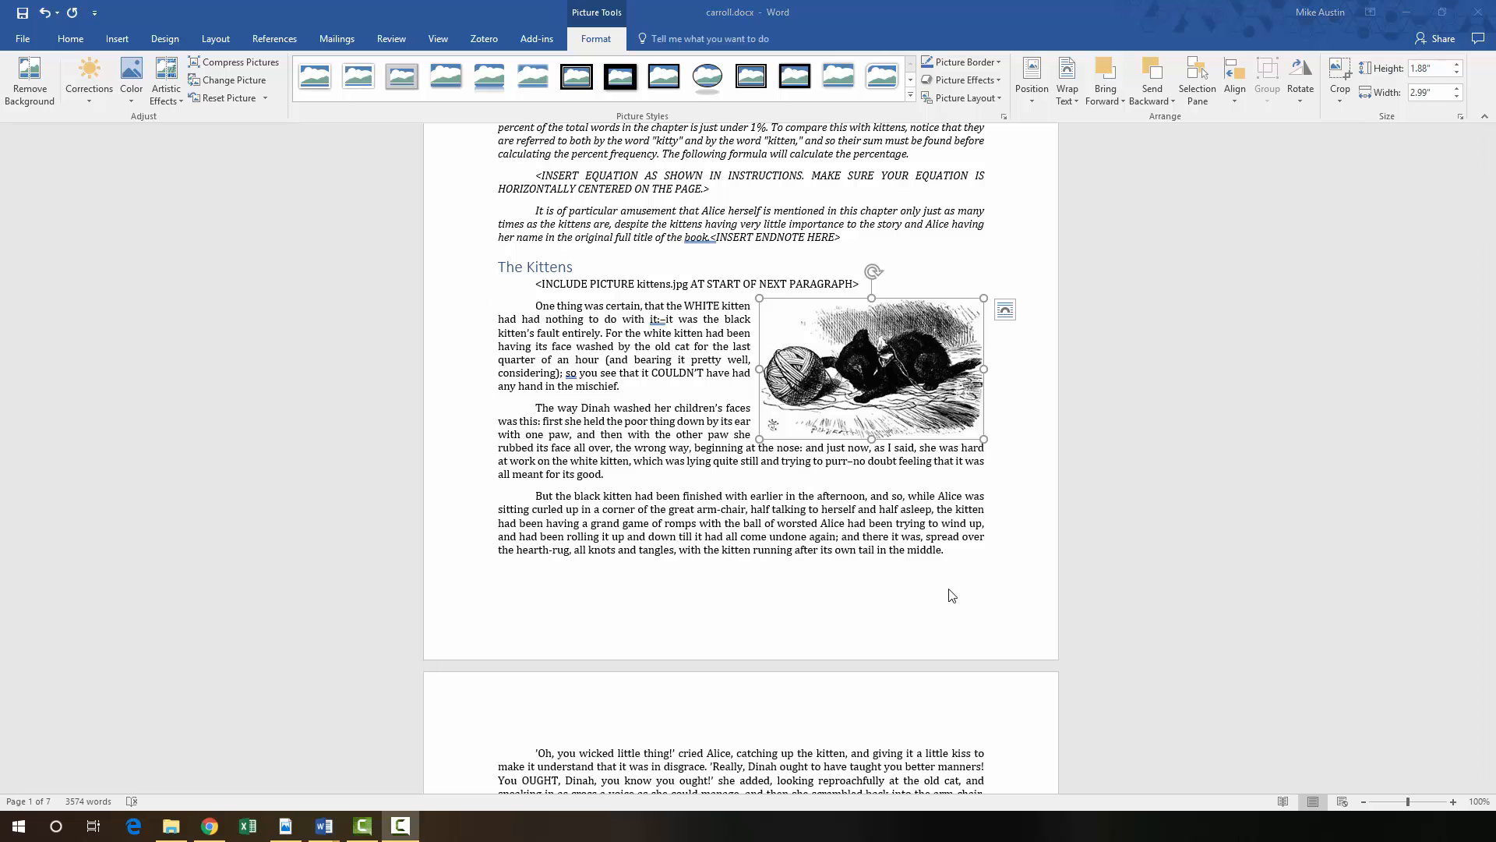
scroll(952, 587, "down", 1)
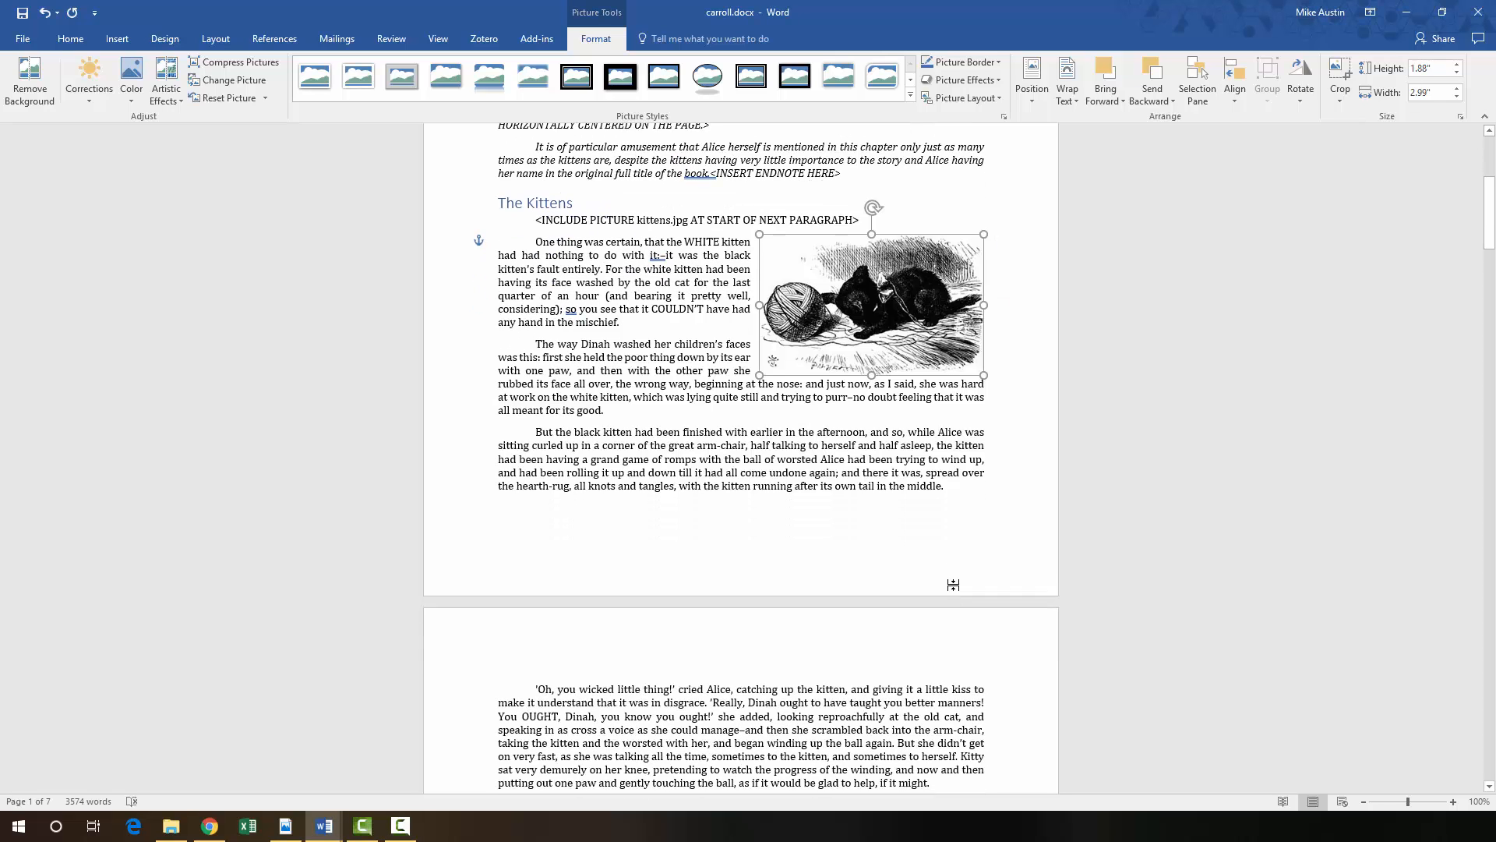
left_click(735, 461)
- Insert jabberwock.jpg from the data-files-lcp-si folder at the start of the "The King was saying" paragraph
scroll(771, 554, "down", 3)
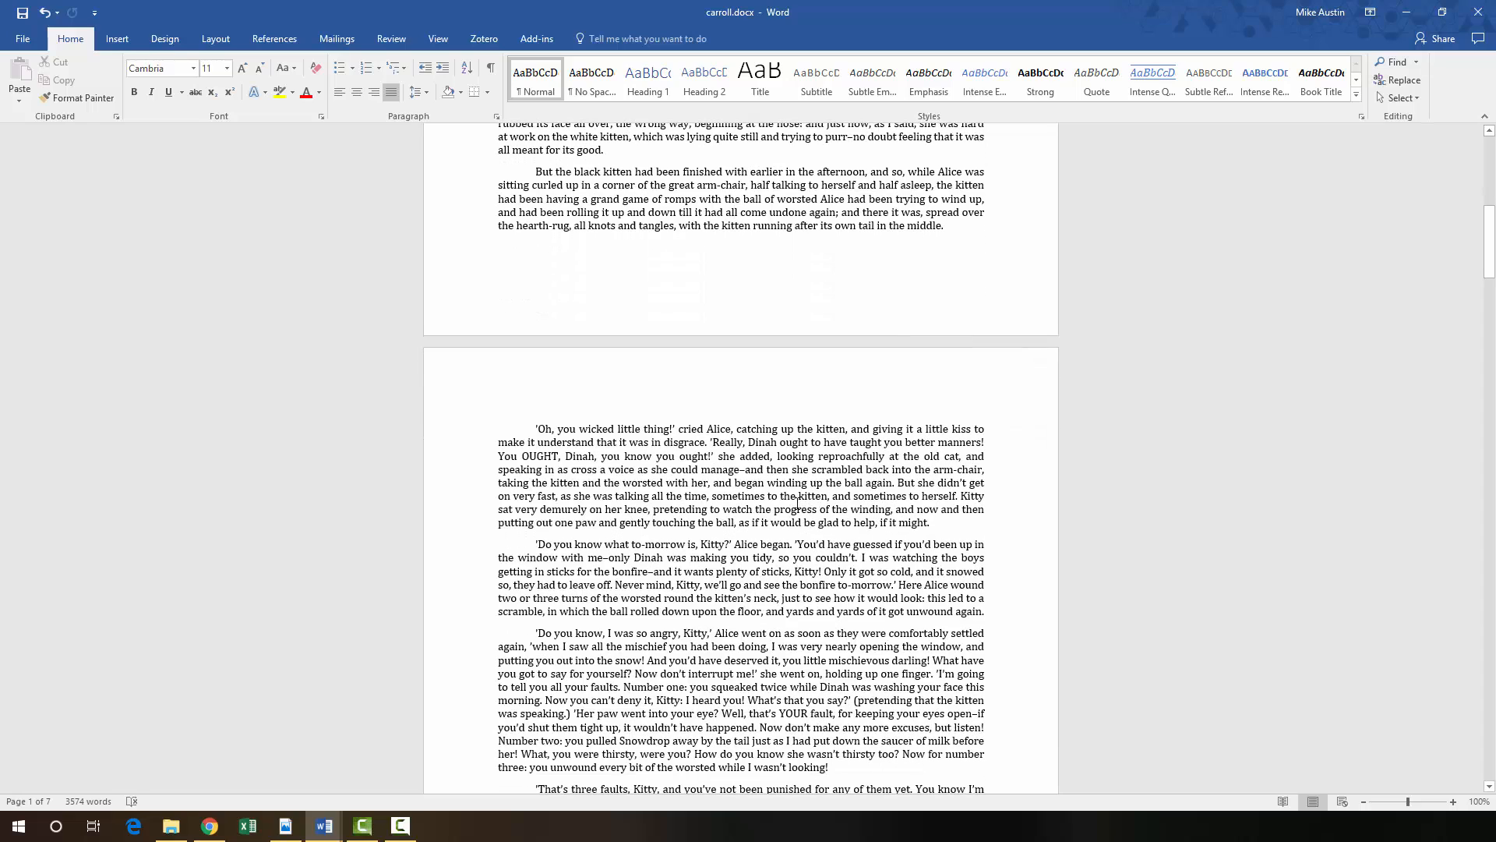
scroll(796, 503, "down", 7)
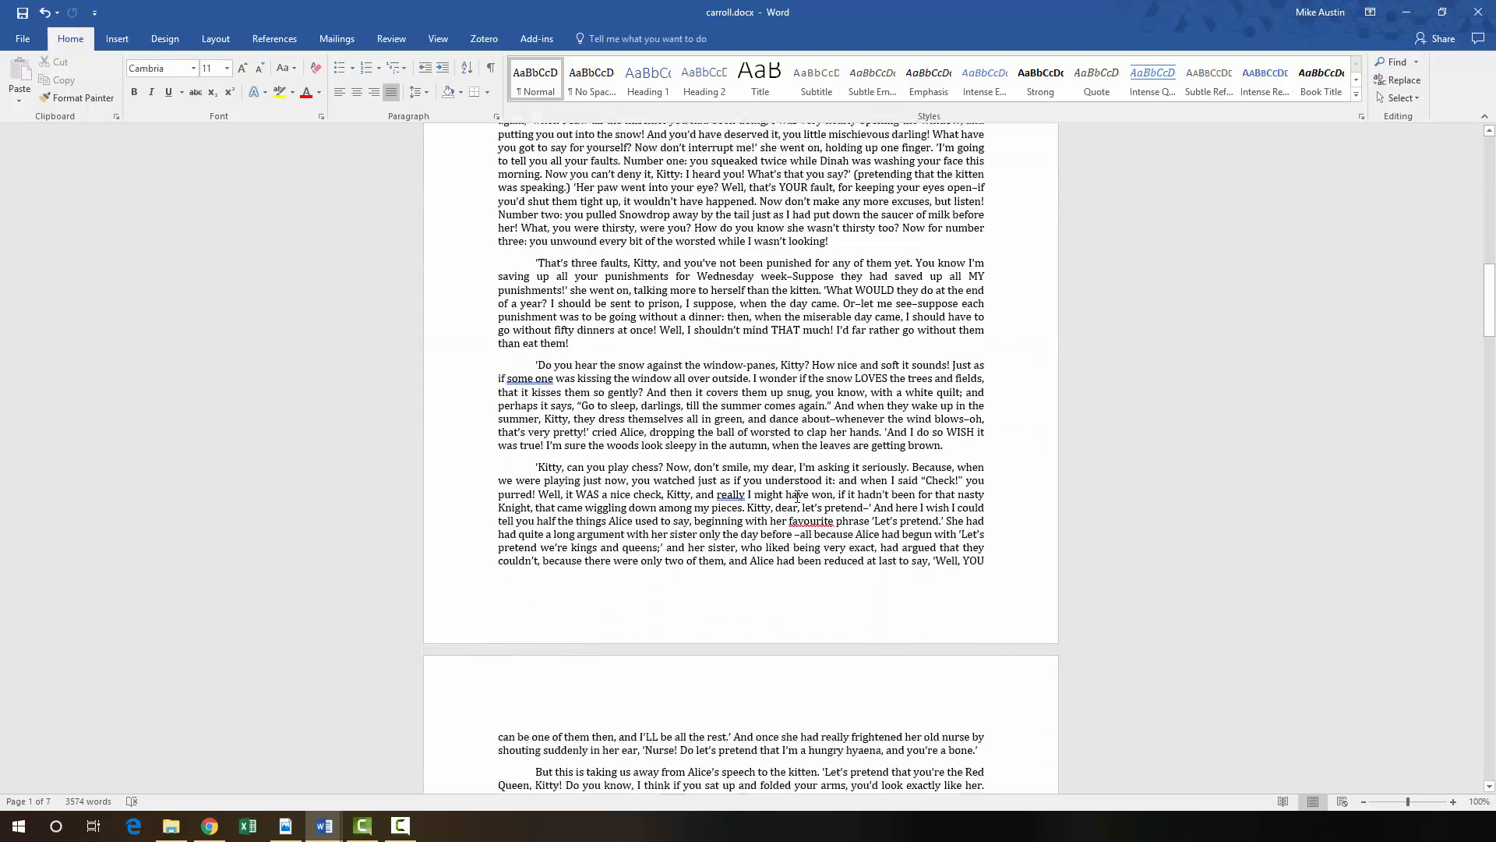
scroll(796, 496, "down", 7)
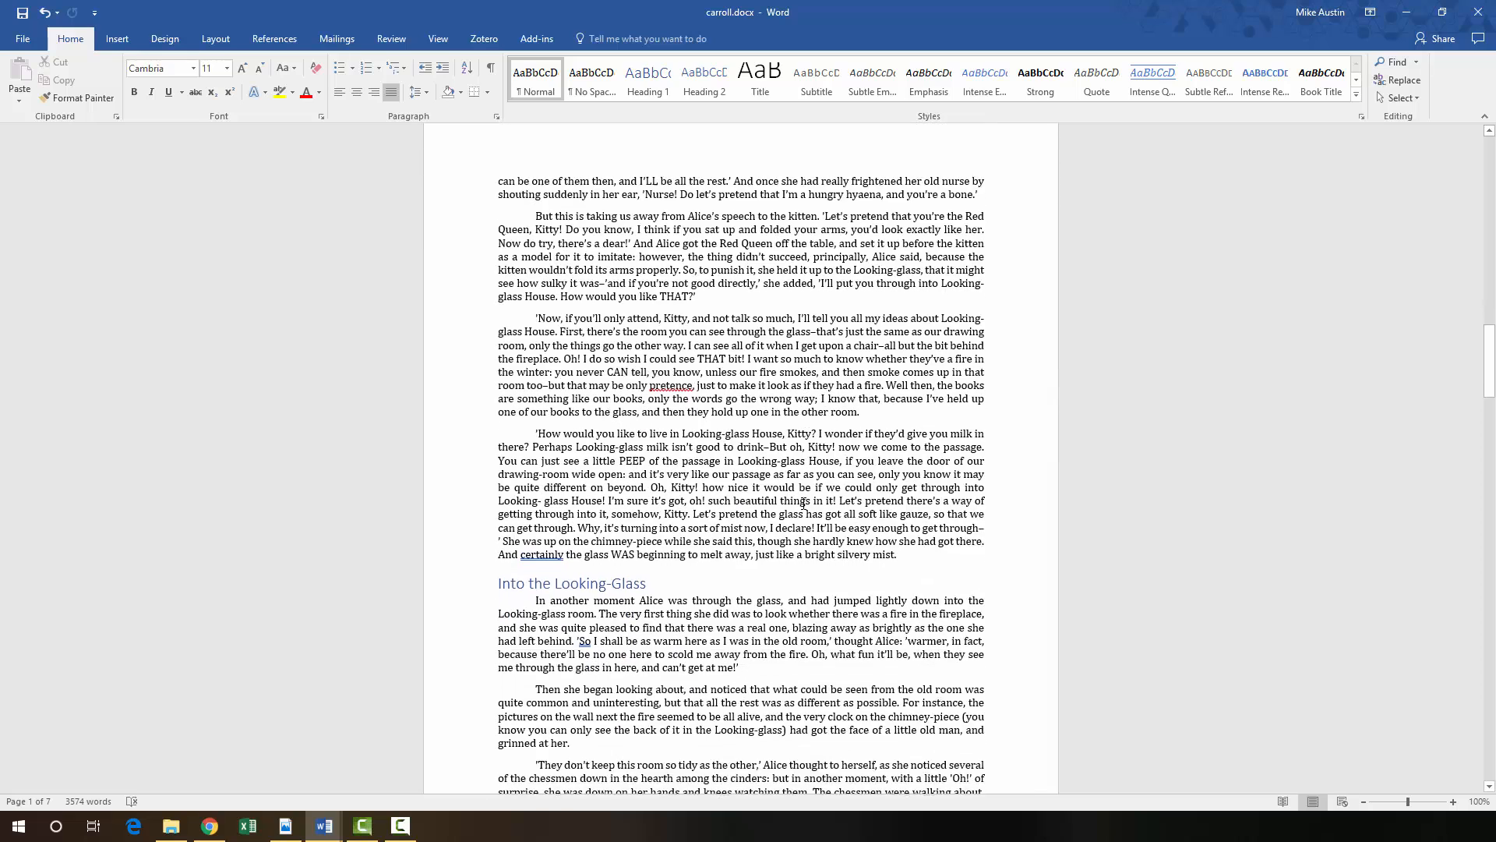
scroll(803, 503, "down", 7)
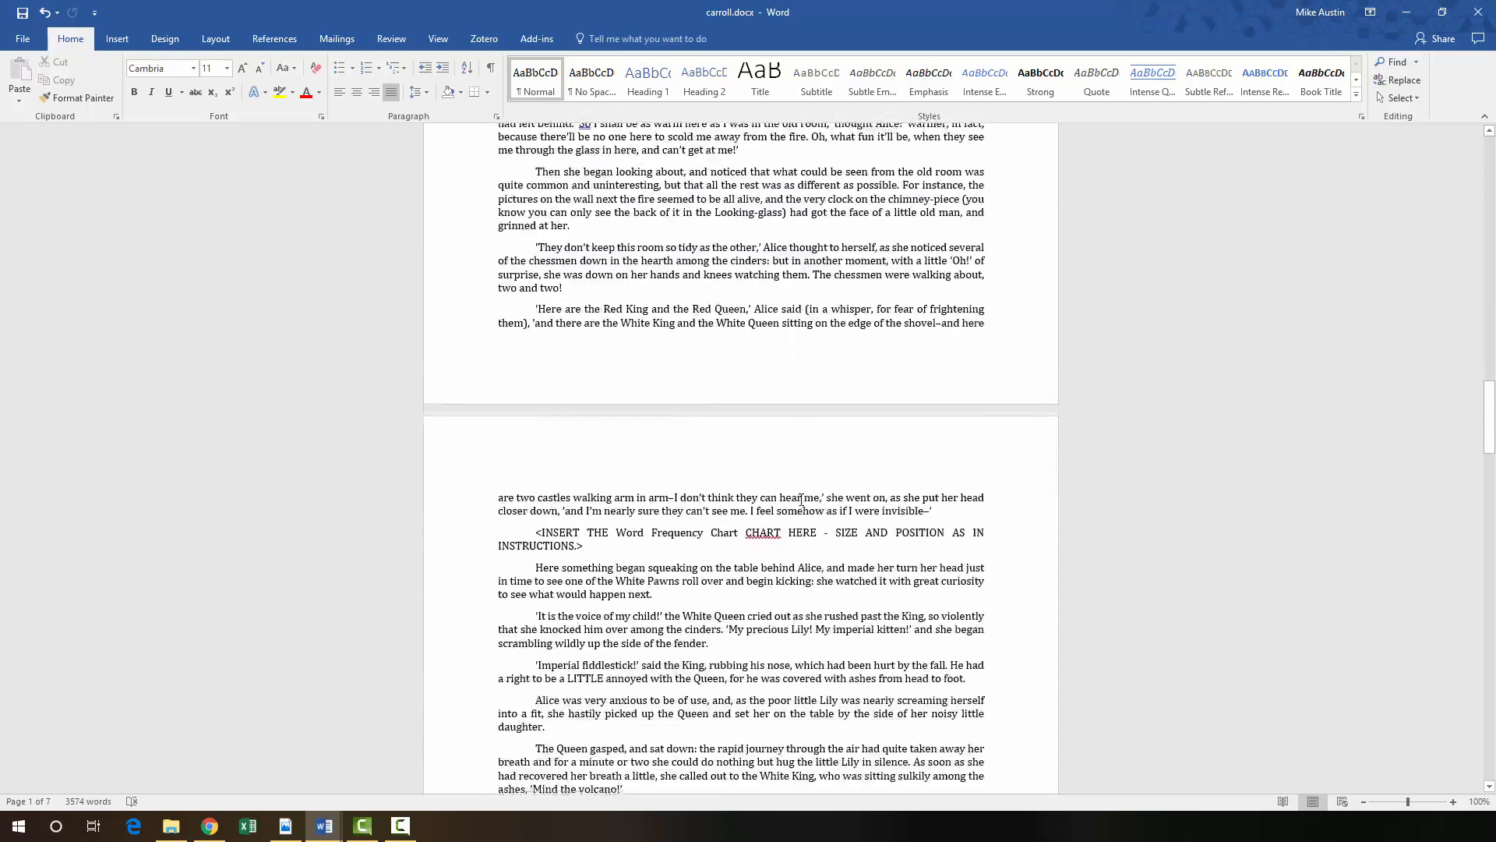
scroll(802, 502, "down", 4)
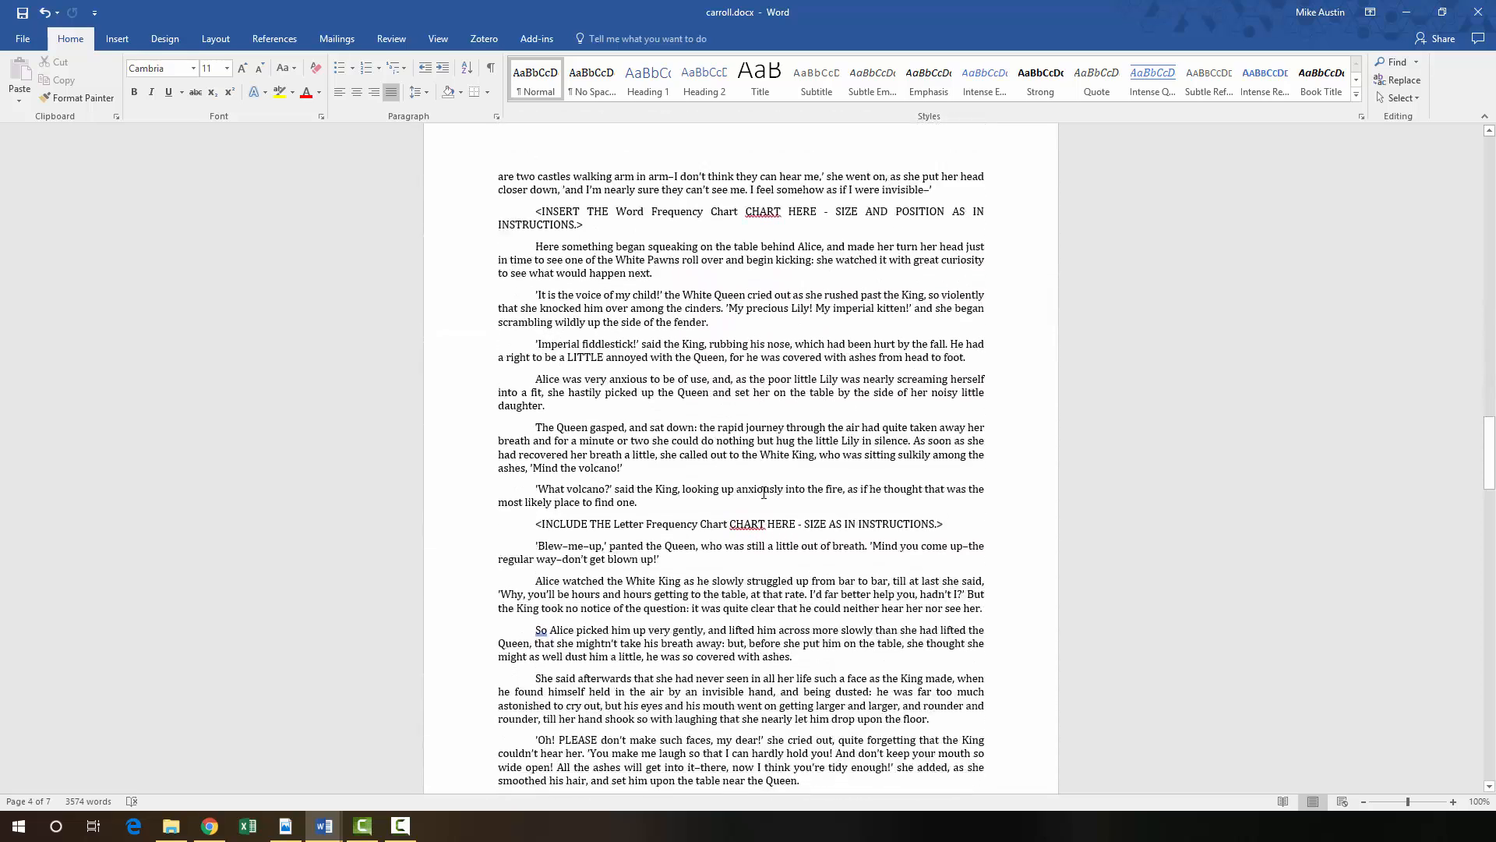
scroll(764, 493, "down", 6)
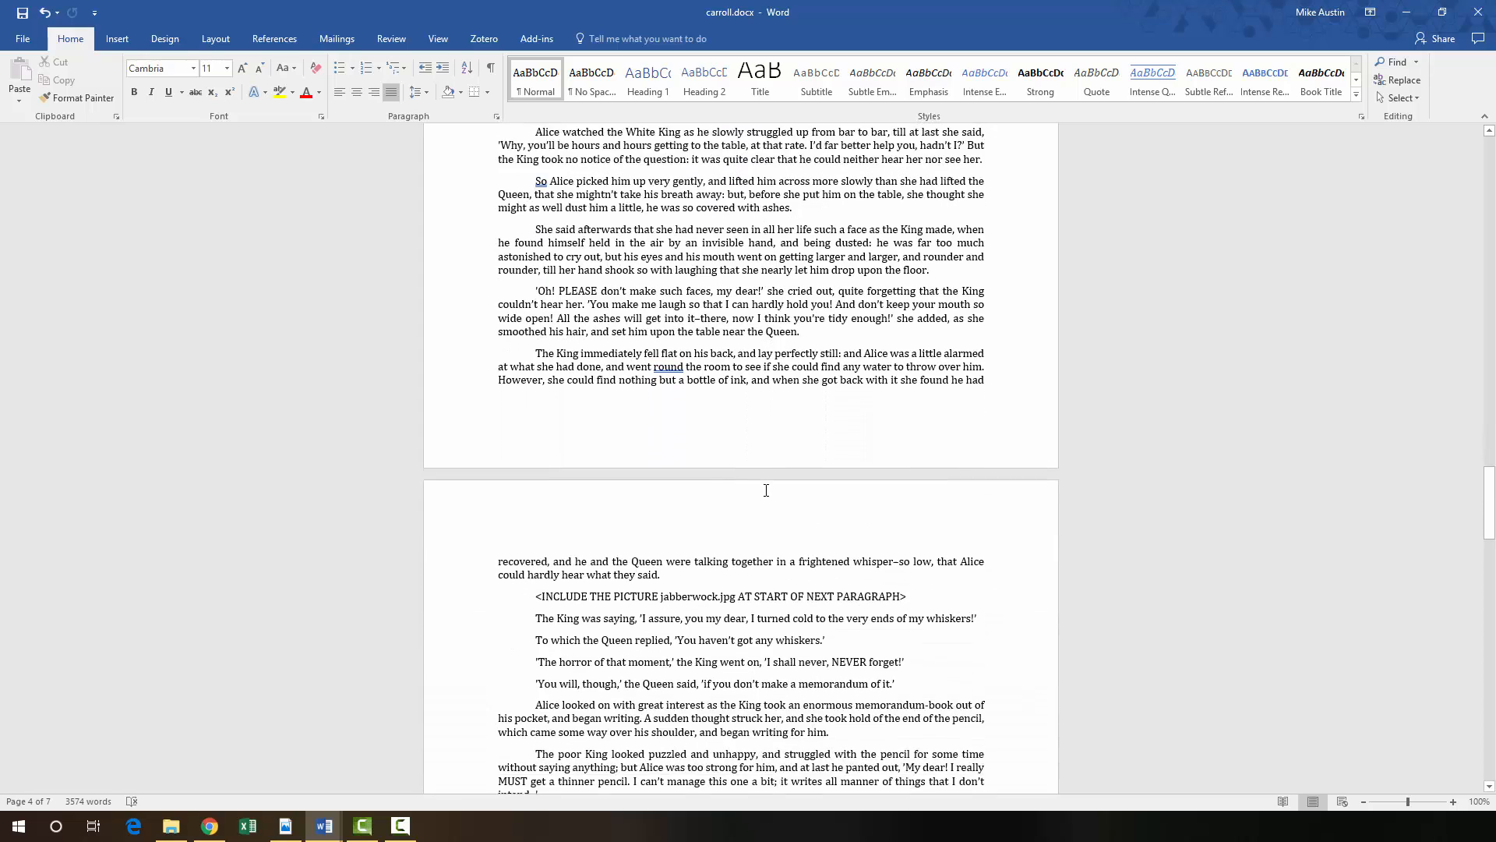
scroll(766, 491, "down", 2)
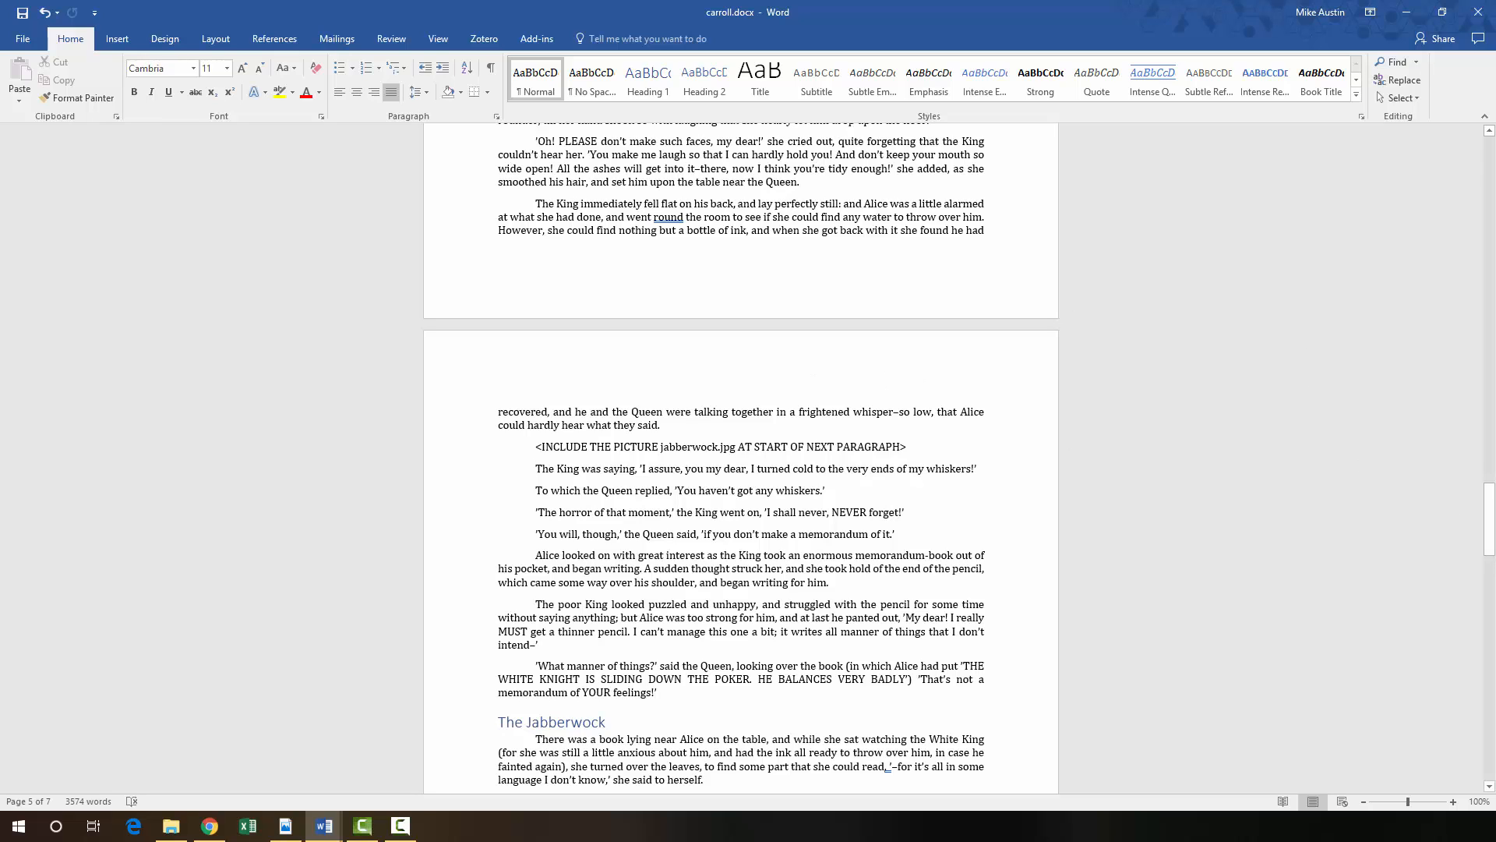
scroll(1490, 521, "up", 2)
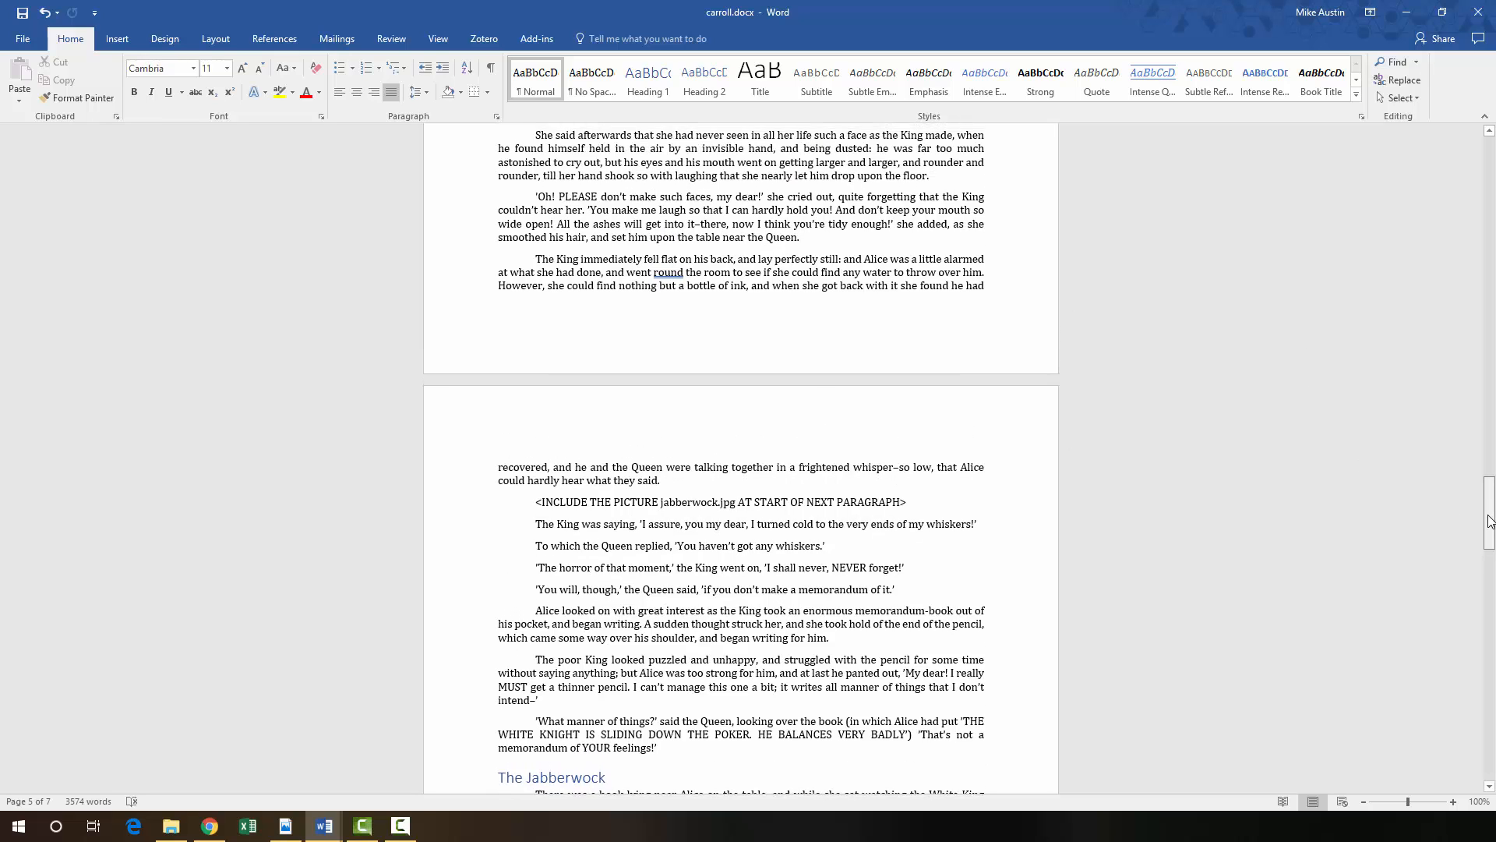
left_click_drag(1490, 521, 1488, 543)
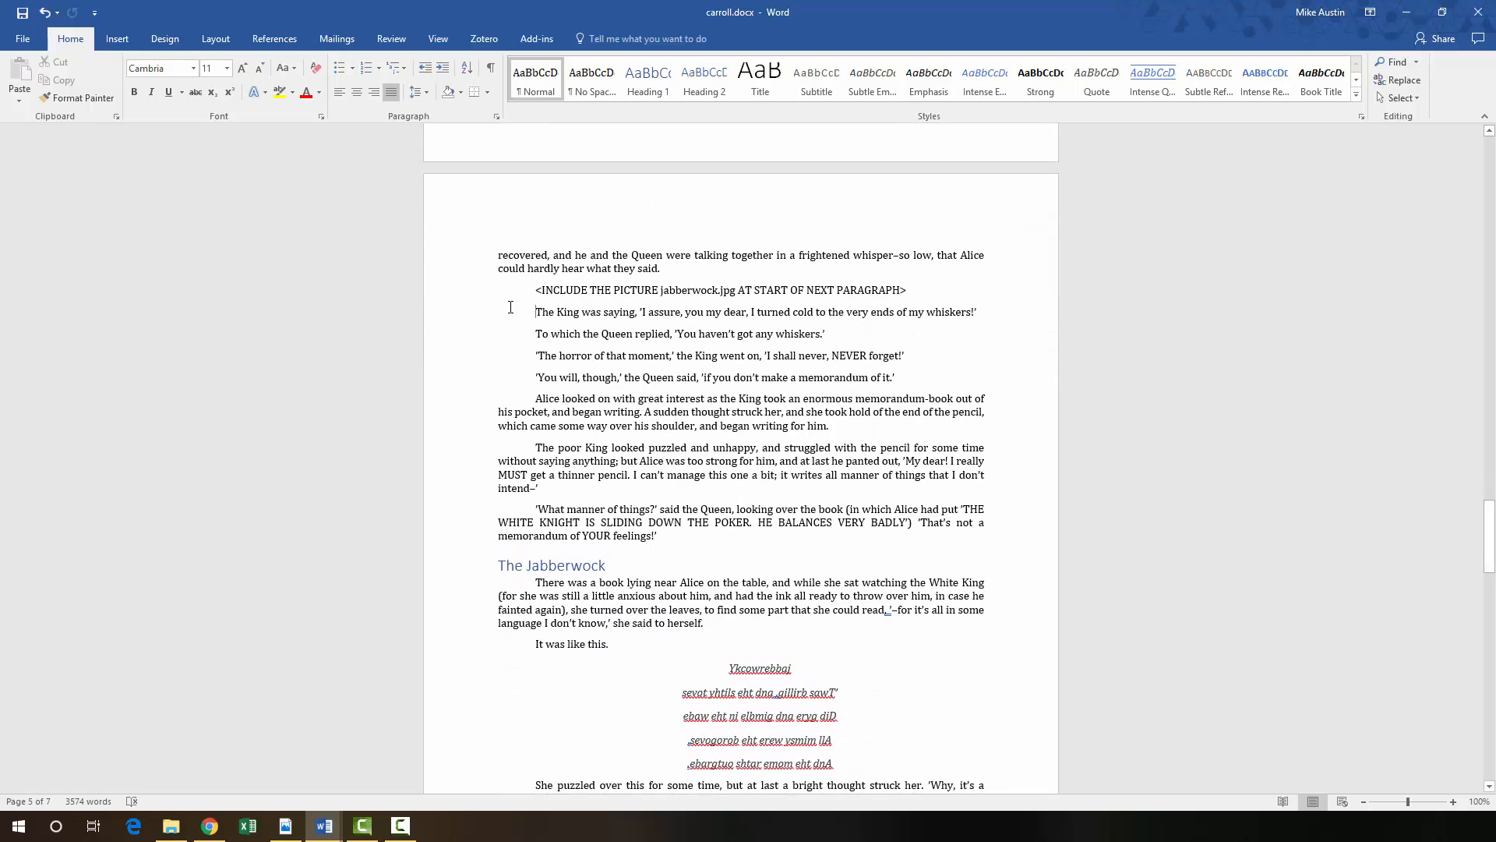
left_click(109, 40)
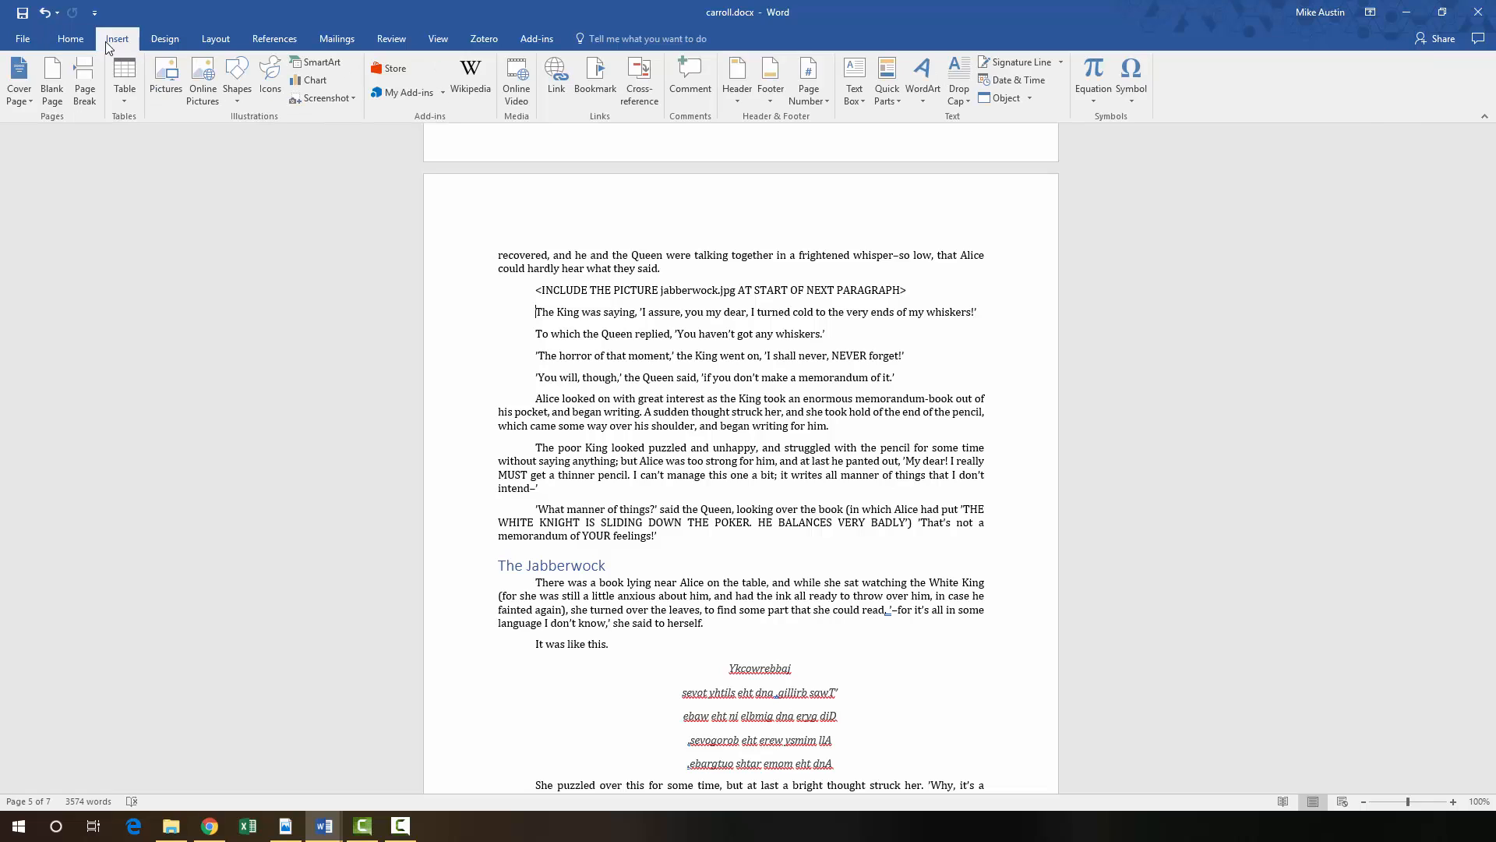
left_click(163, 78)
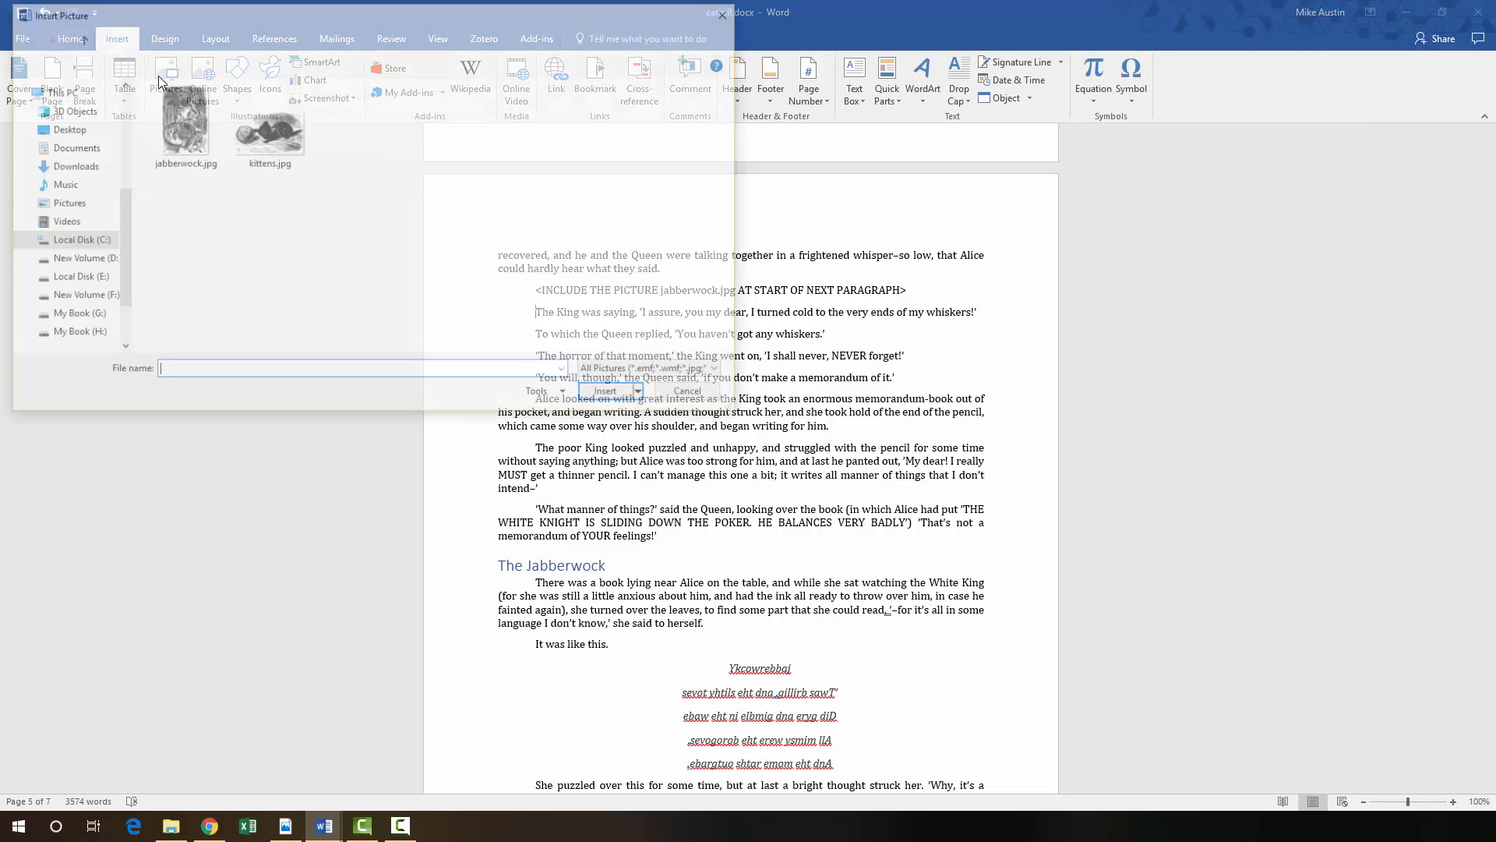
left_click(179, 119)
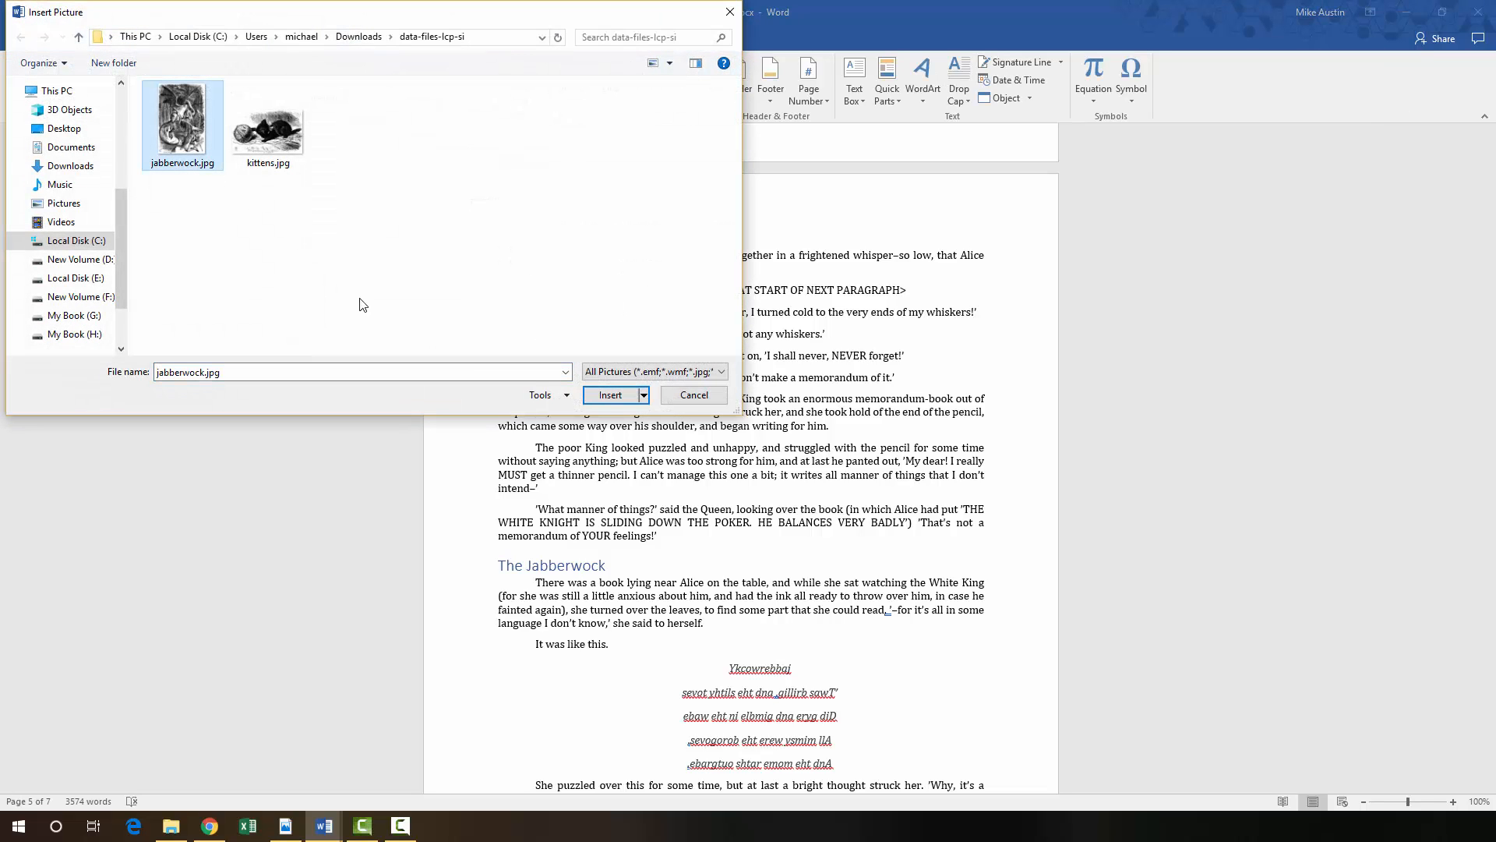
left_click(612, 396)
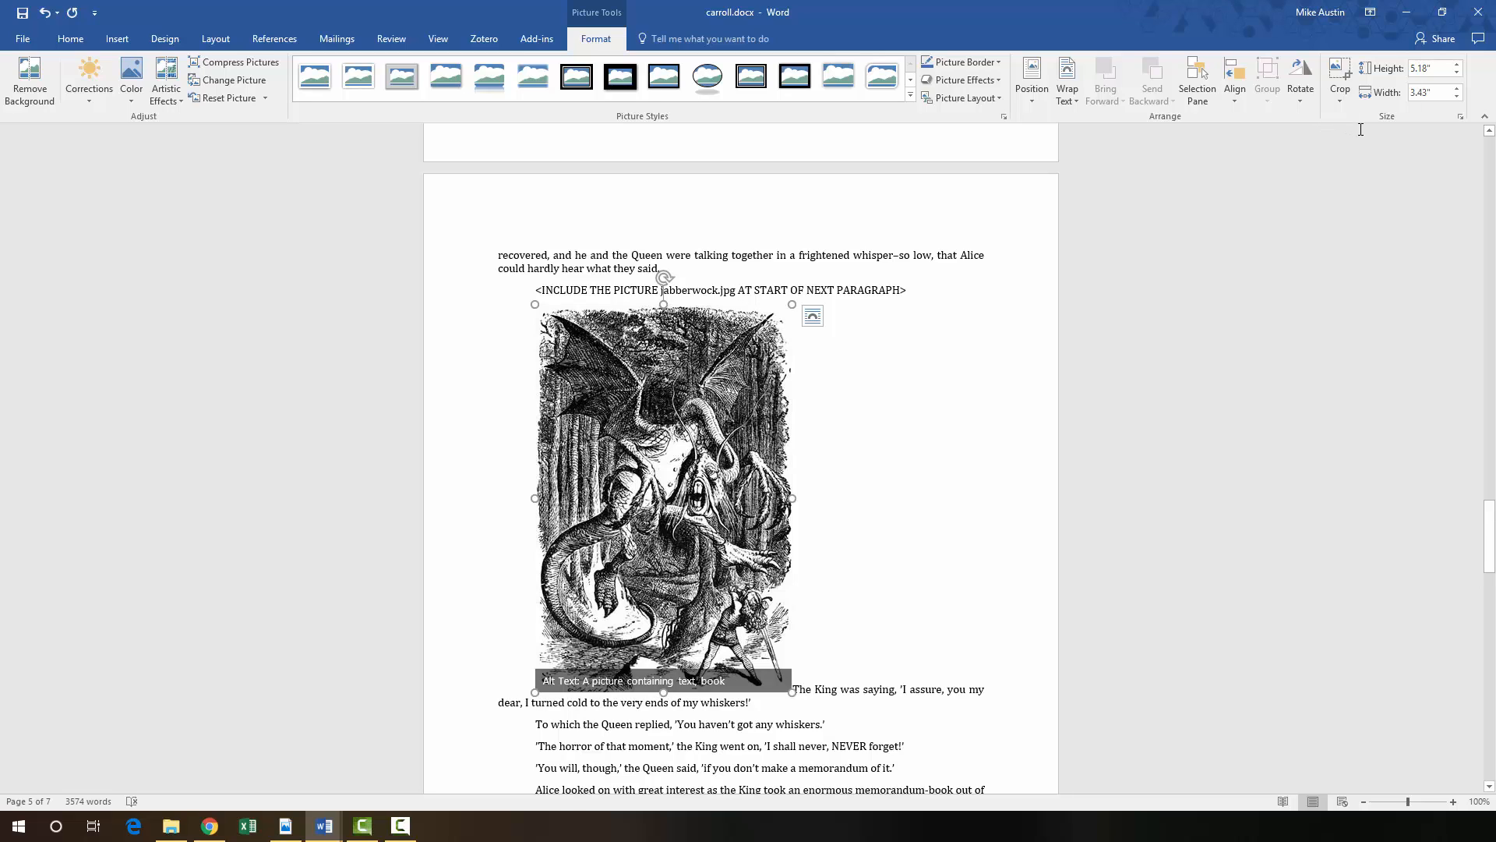
- Resize the jabberwock picture proportionally to a height of 3"
left_click(1456, 97)
left_click(1457, 97)
left_click(1456, 97)
left_click(1456, 98)
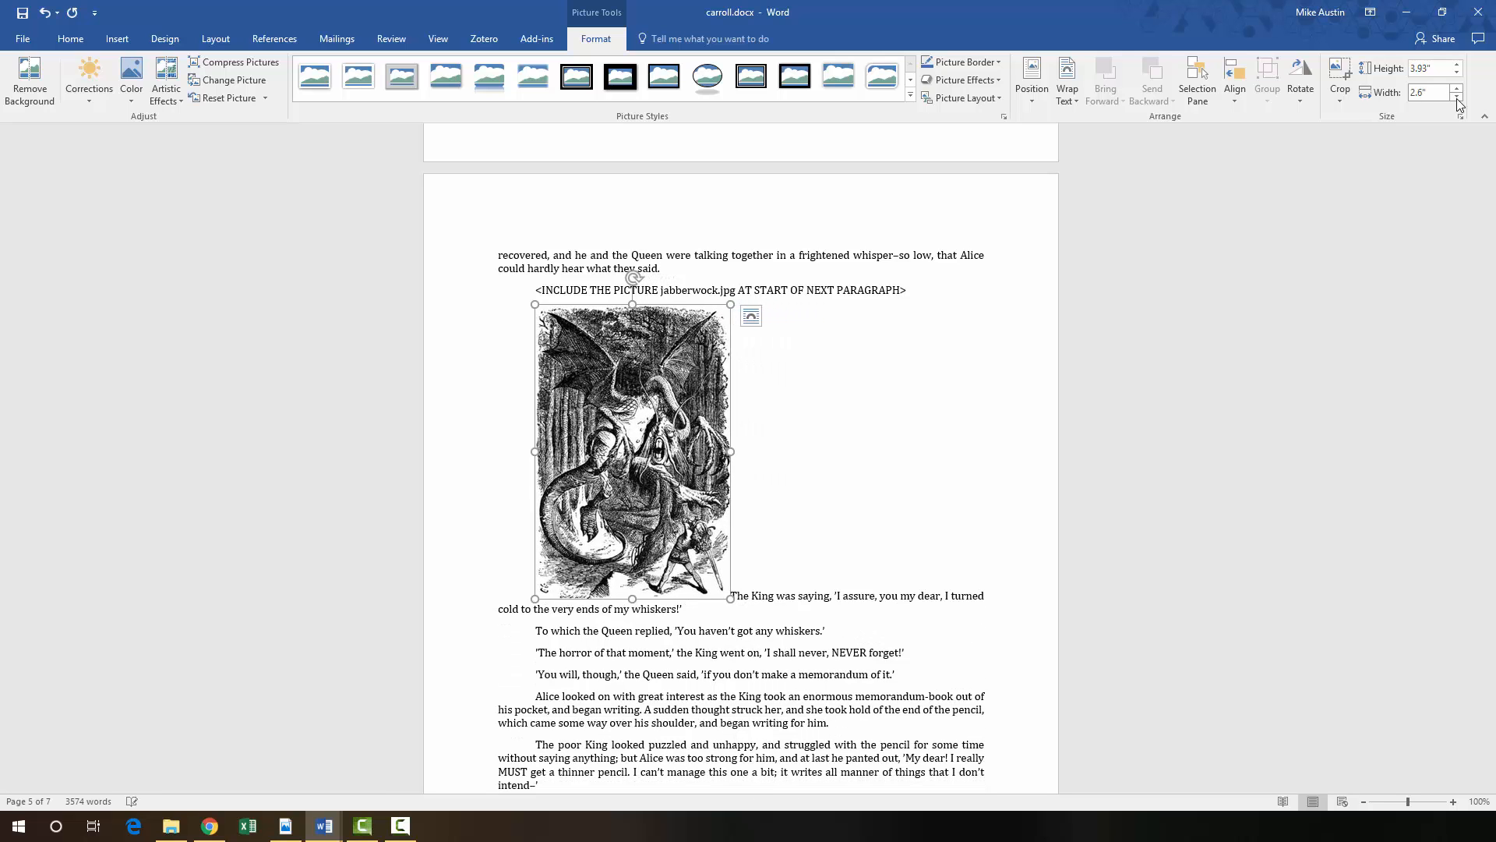
left_click(1457, 98)
left_click(1457, 97)
left_click(1457, 97)
left_click(1457, 97)
left_click(1457, 98)
left_click(1457, 97)
left_click(1457, 97)
left_click(1457, 98)
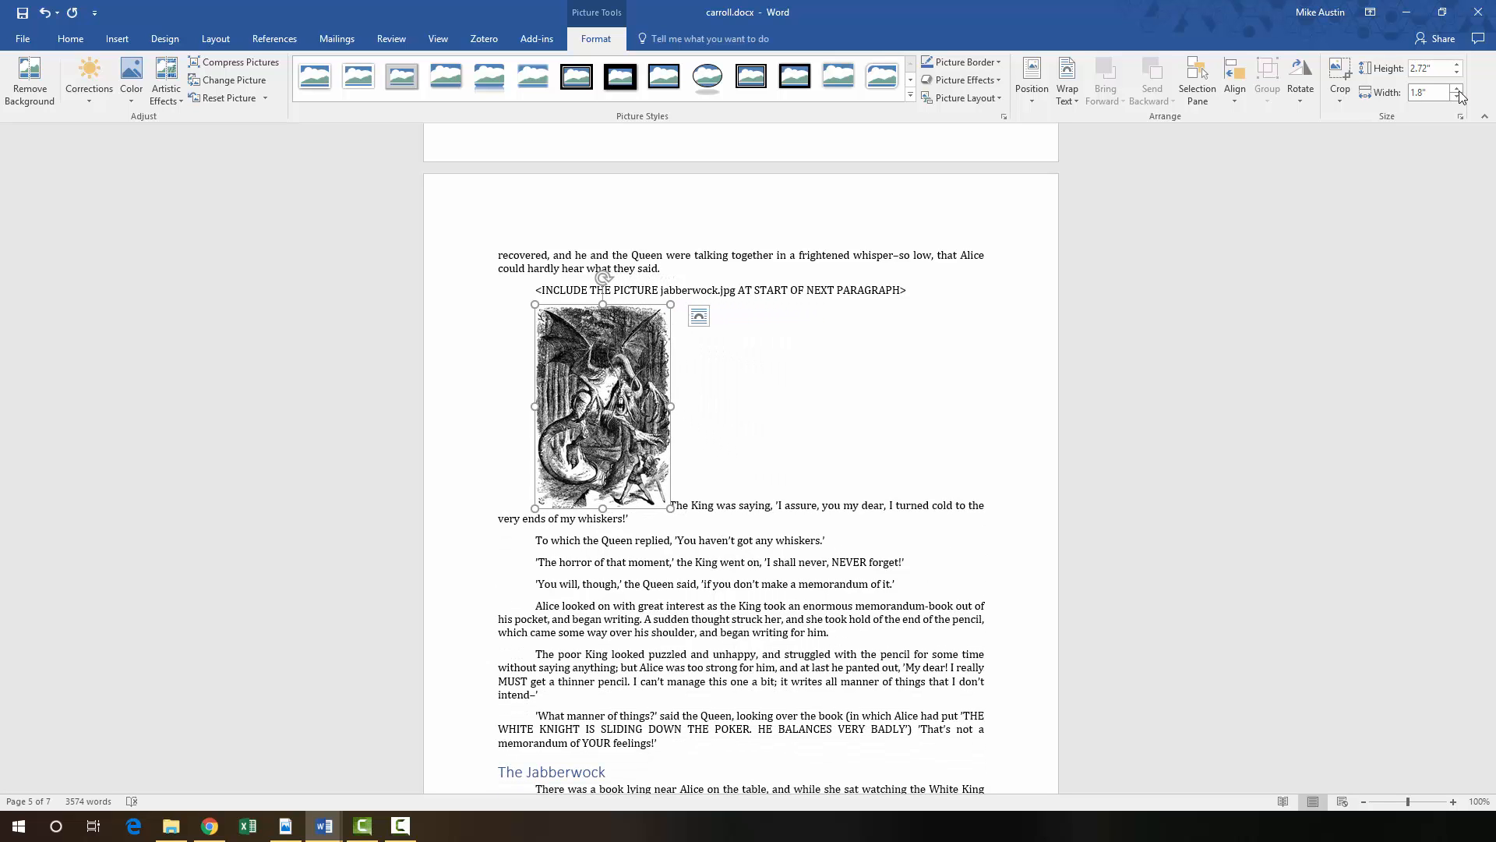
left_click(1457, 88)
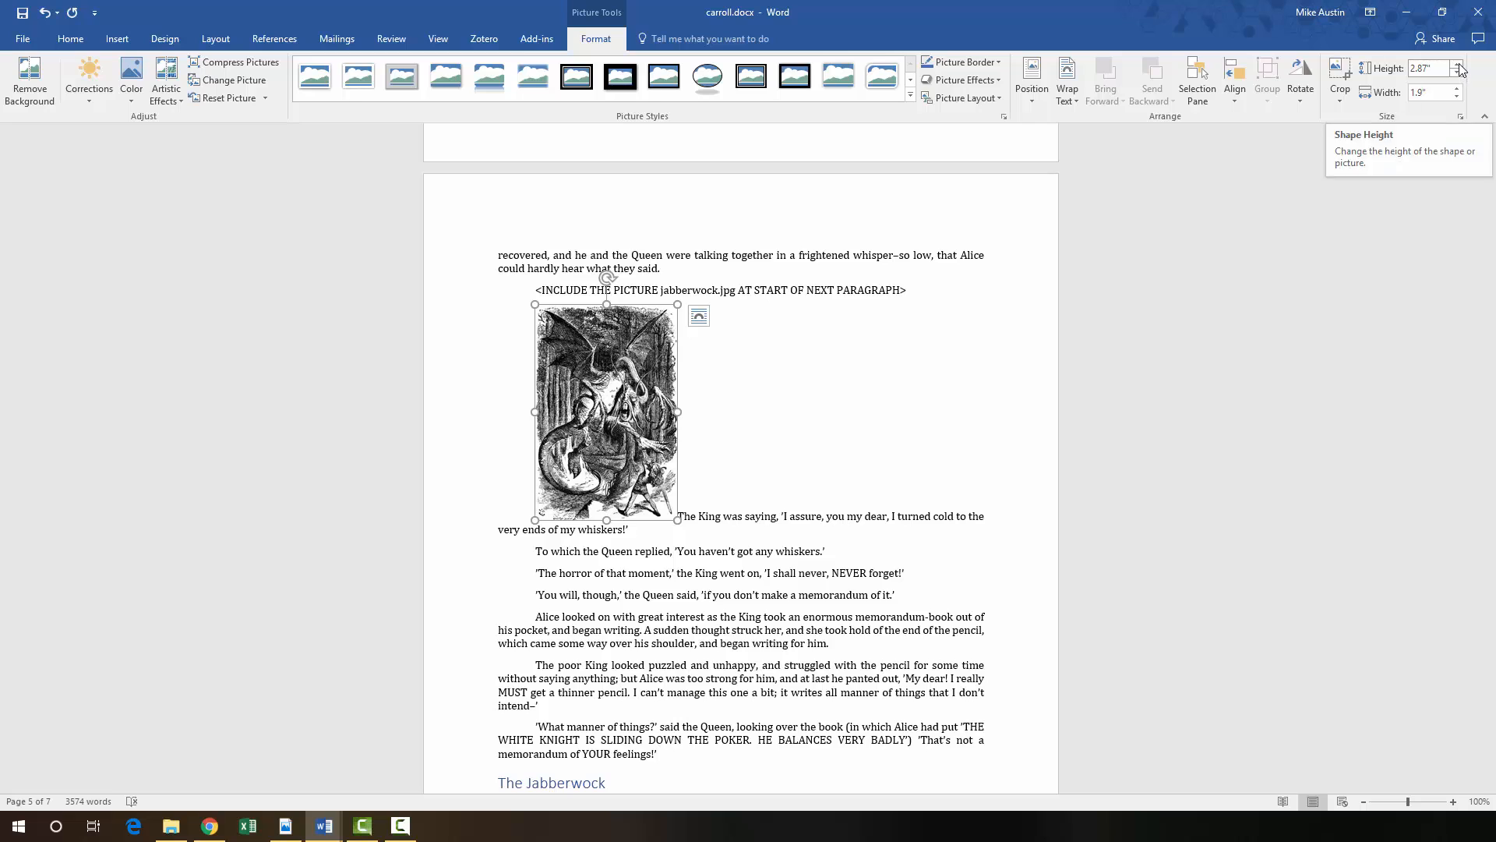
left_click(1457, 65)
left_click(1457, 65)
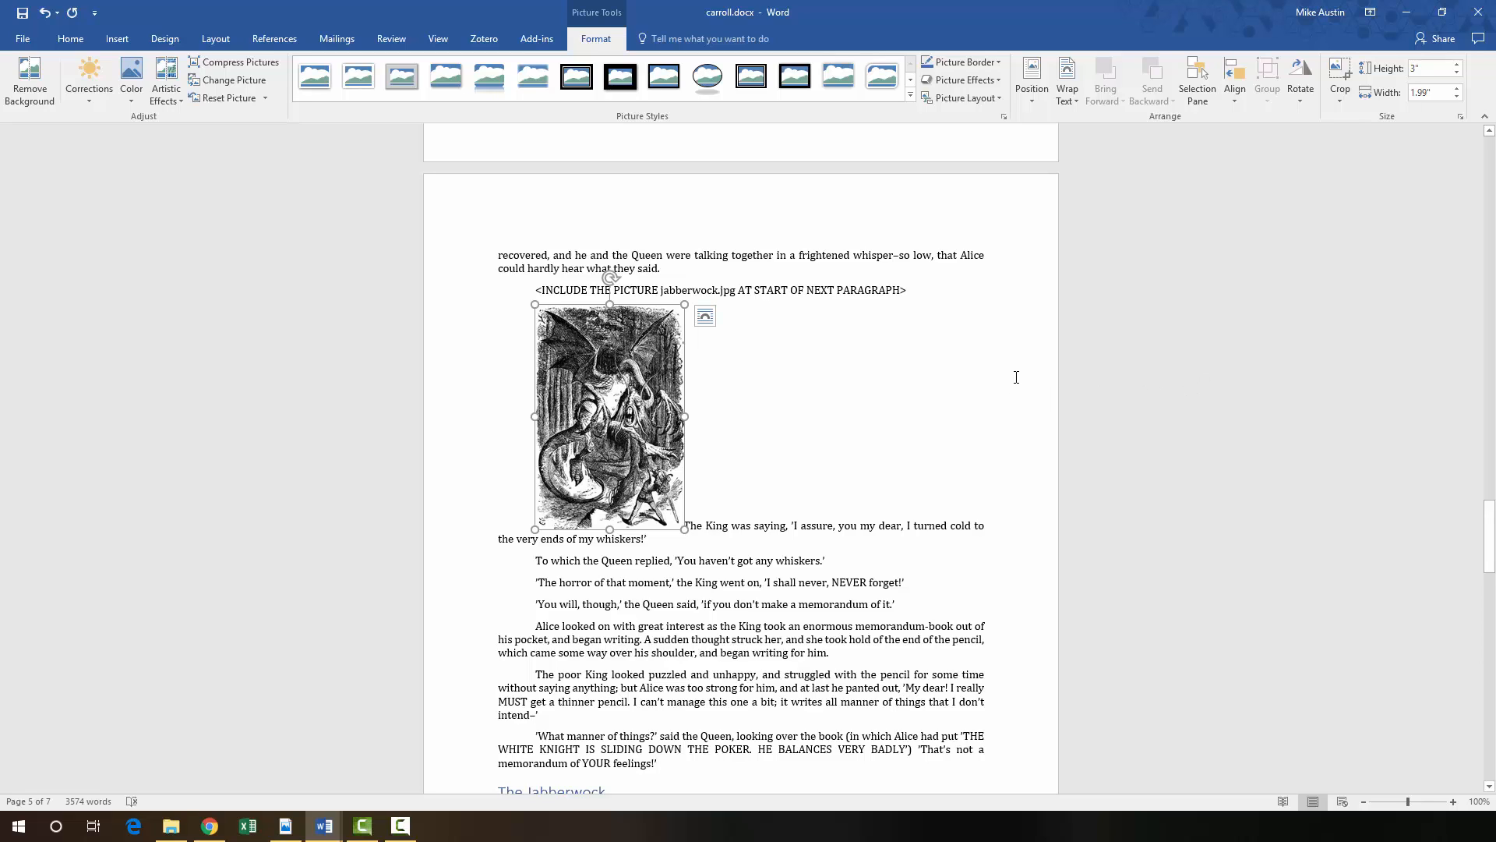
- Set the jabberwock picture's text wrapping style to Square in its detailed layout settings
left_click(705, 319)
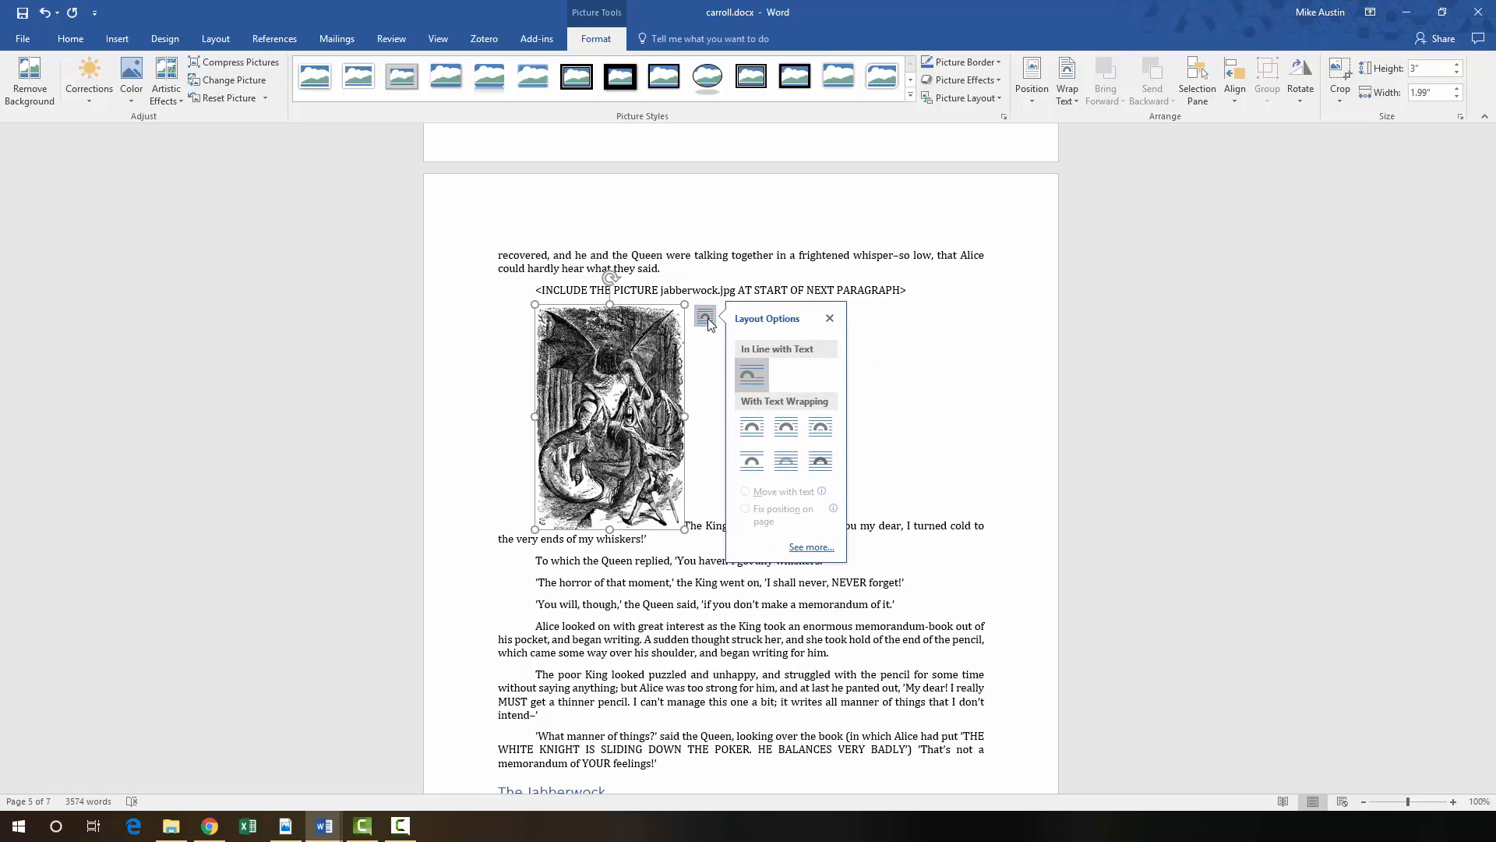
left_click(813, 548)
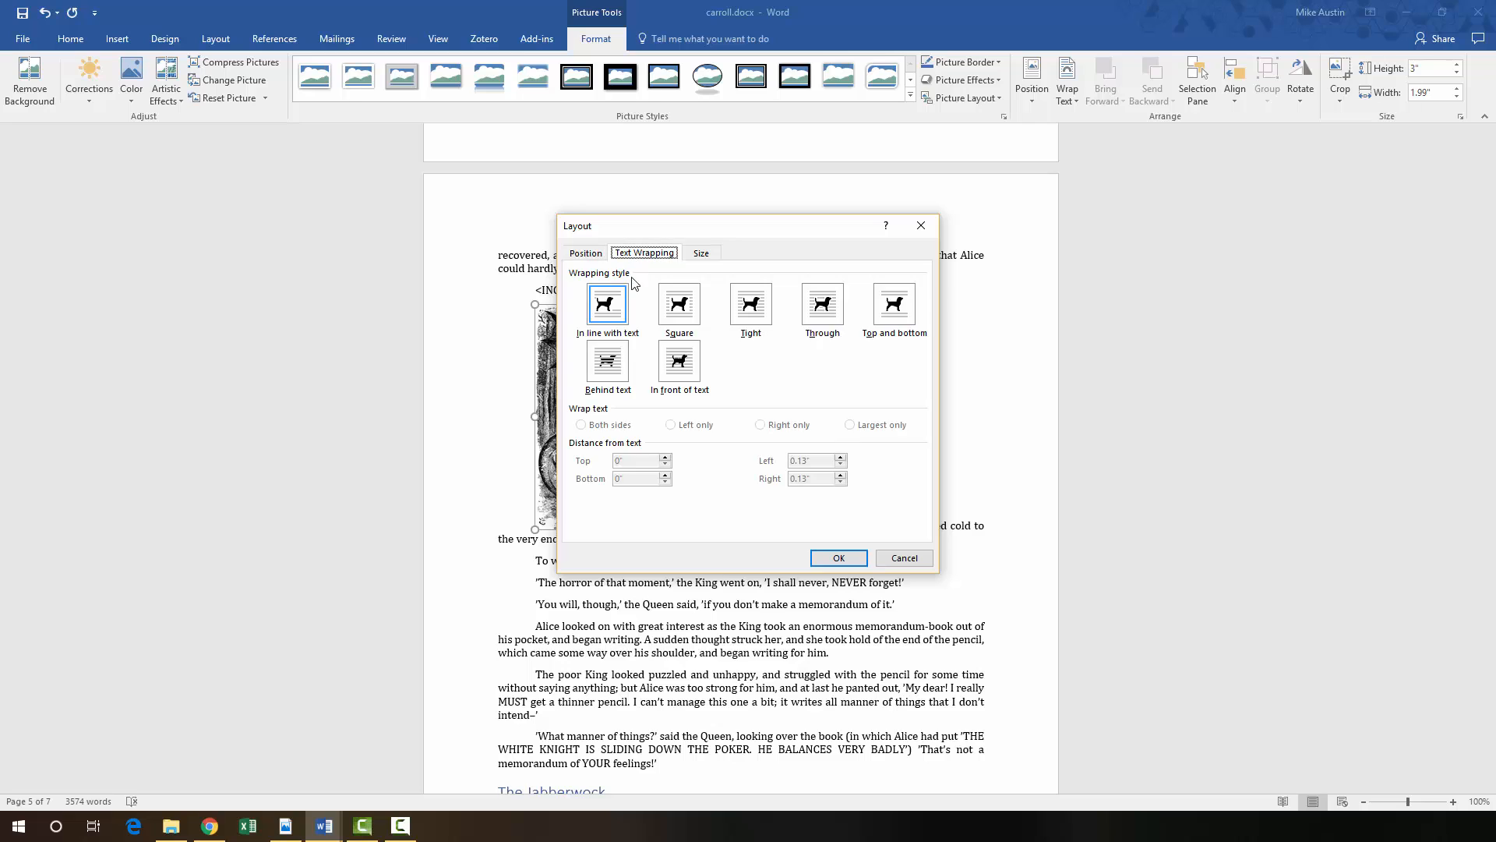
left_click(679, 307)
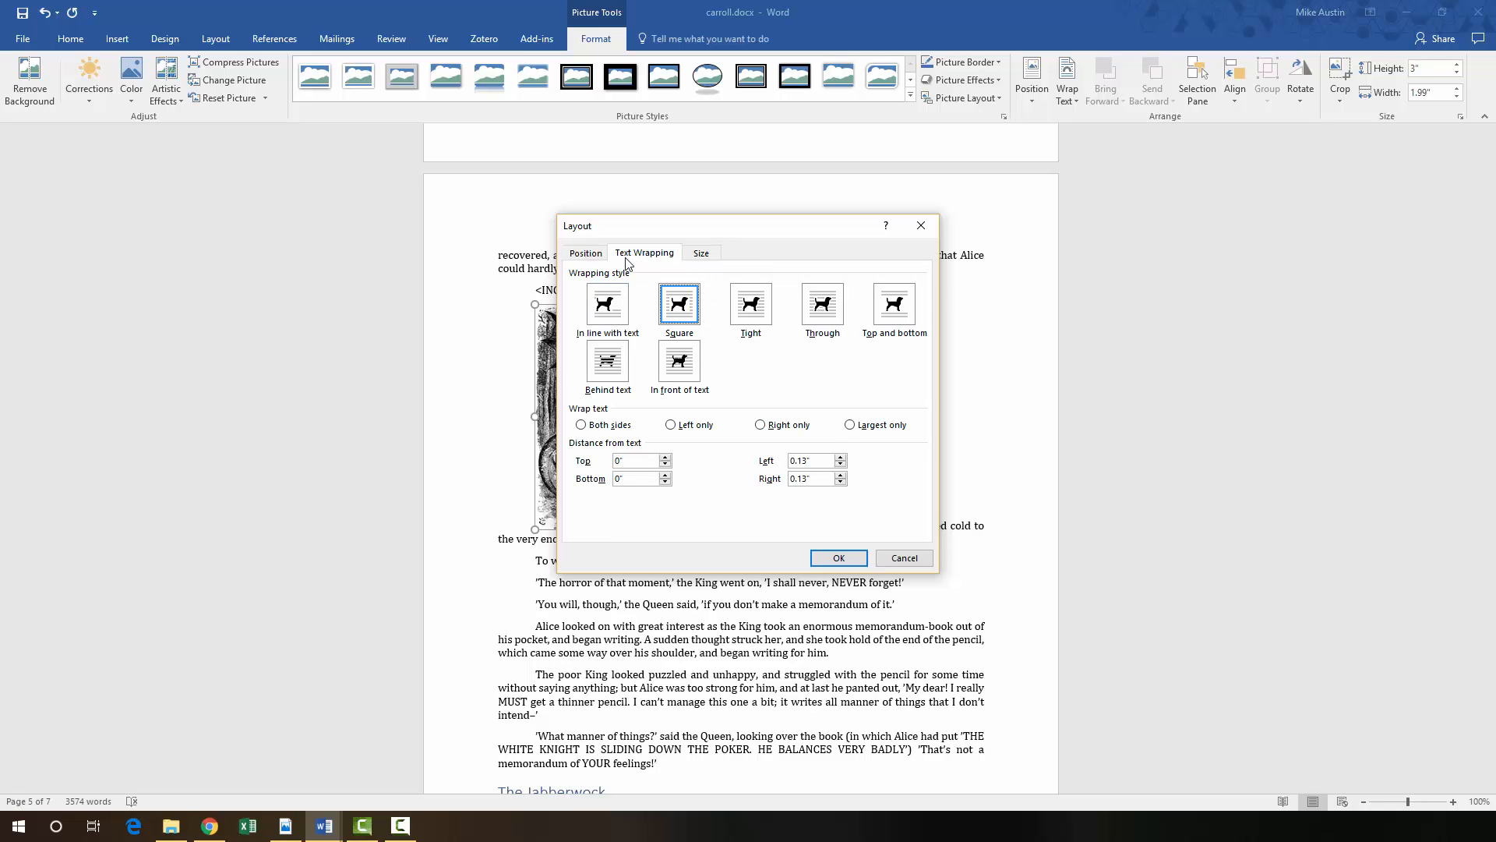
- Align the jabberwock picture horizontally to the Left relative to Column, apply the layout, and delete the picture placeholder line above it
left_click(591, 253)
left_click(594, 291)
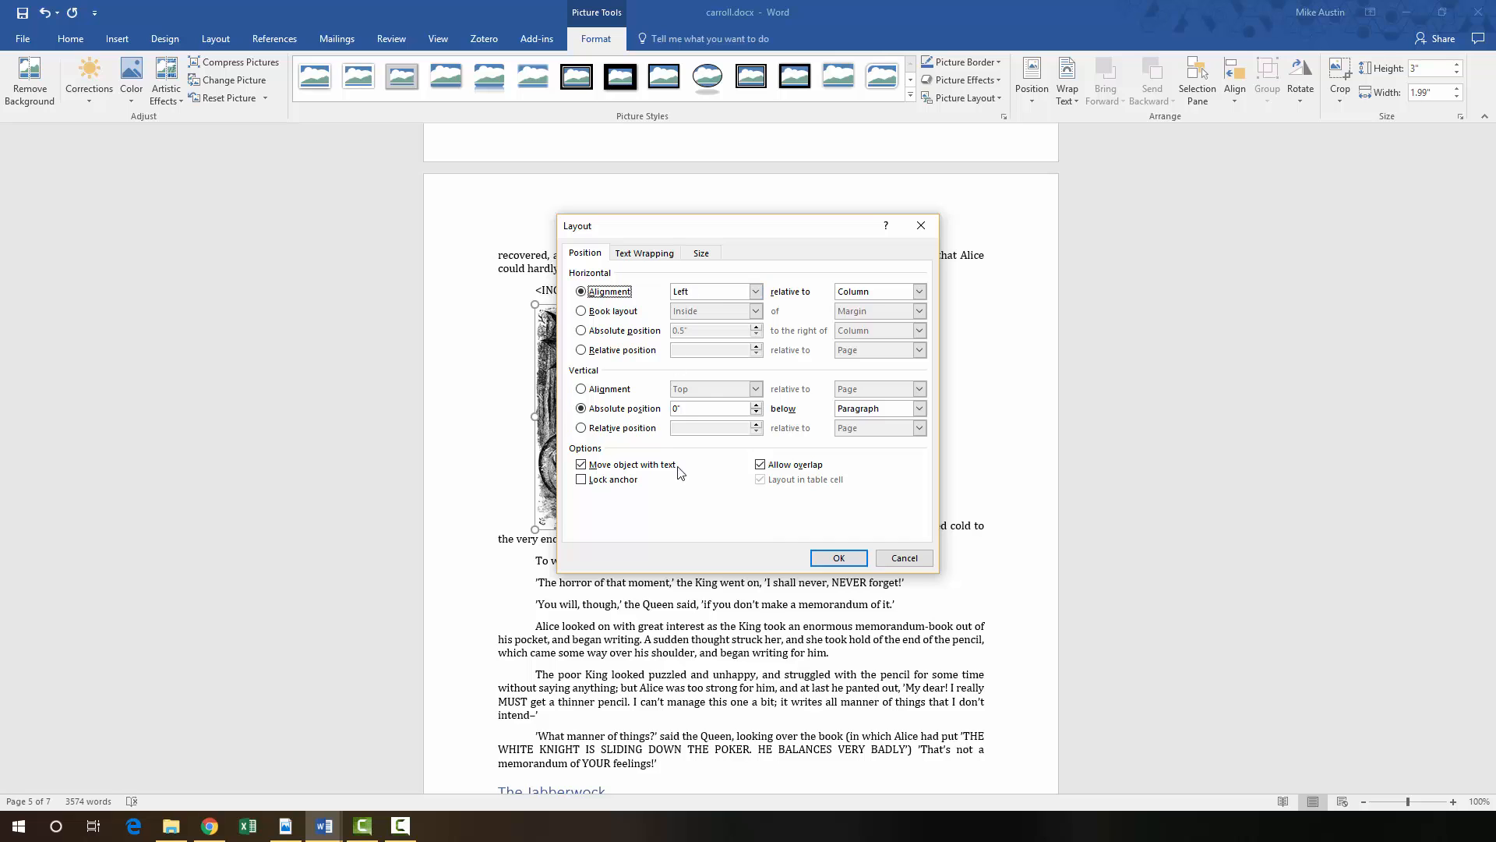
left_click(840, 558)
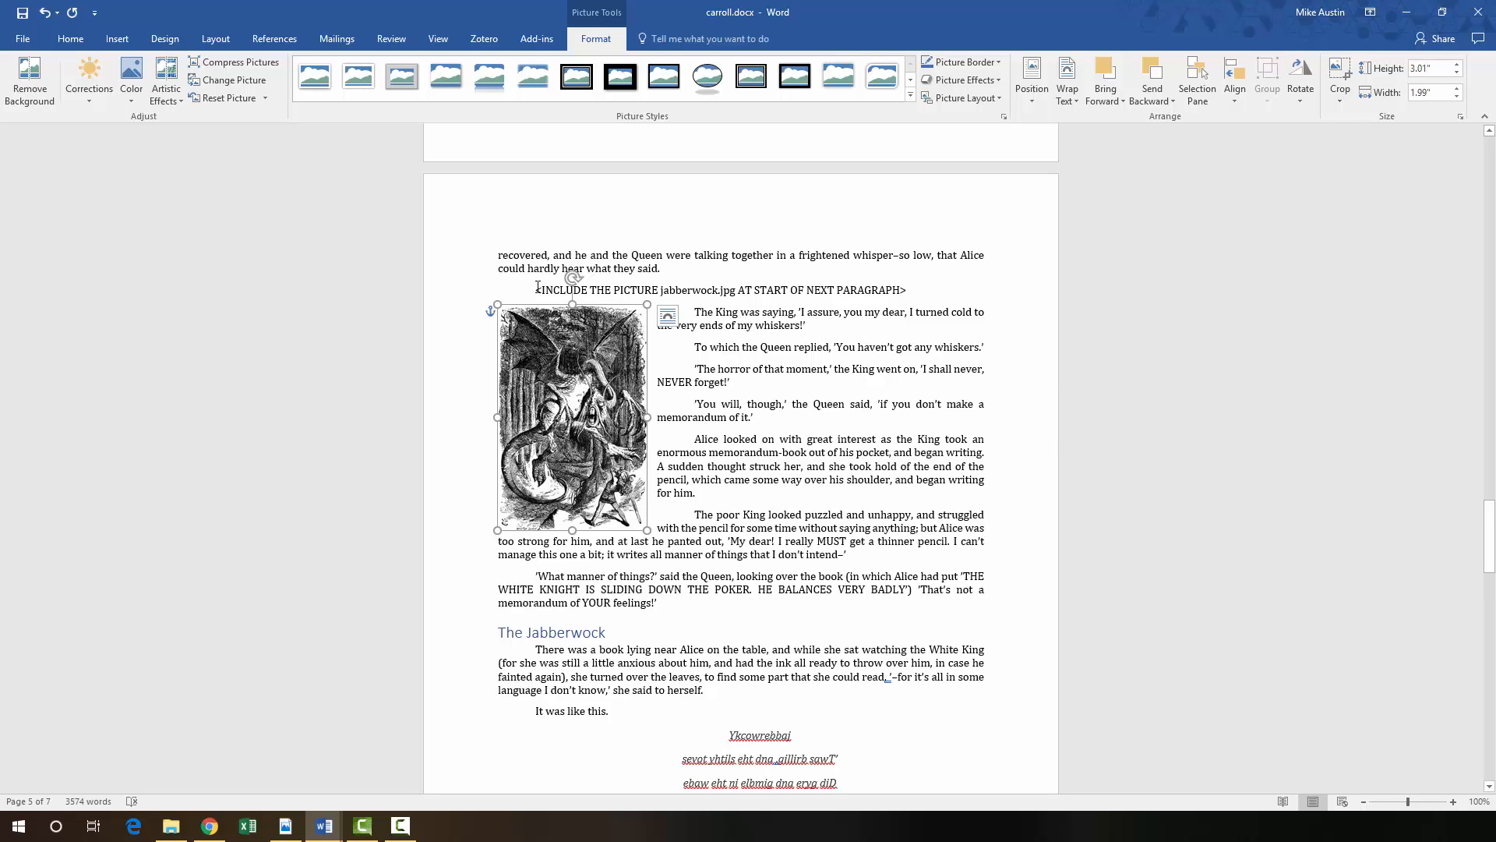
left_click_drag(538, 288, 907, 290)
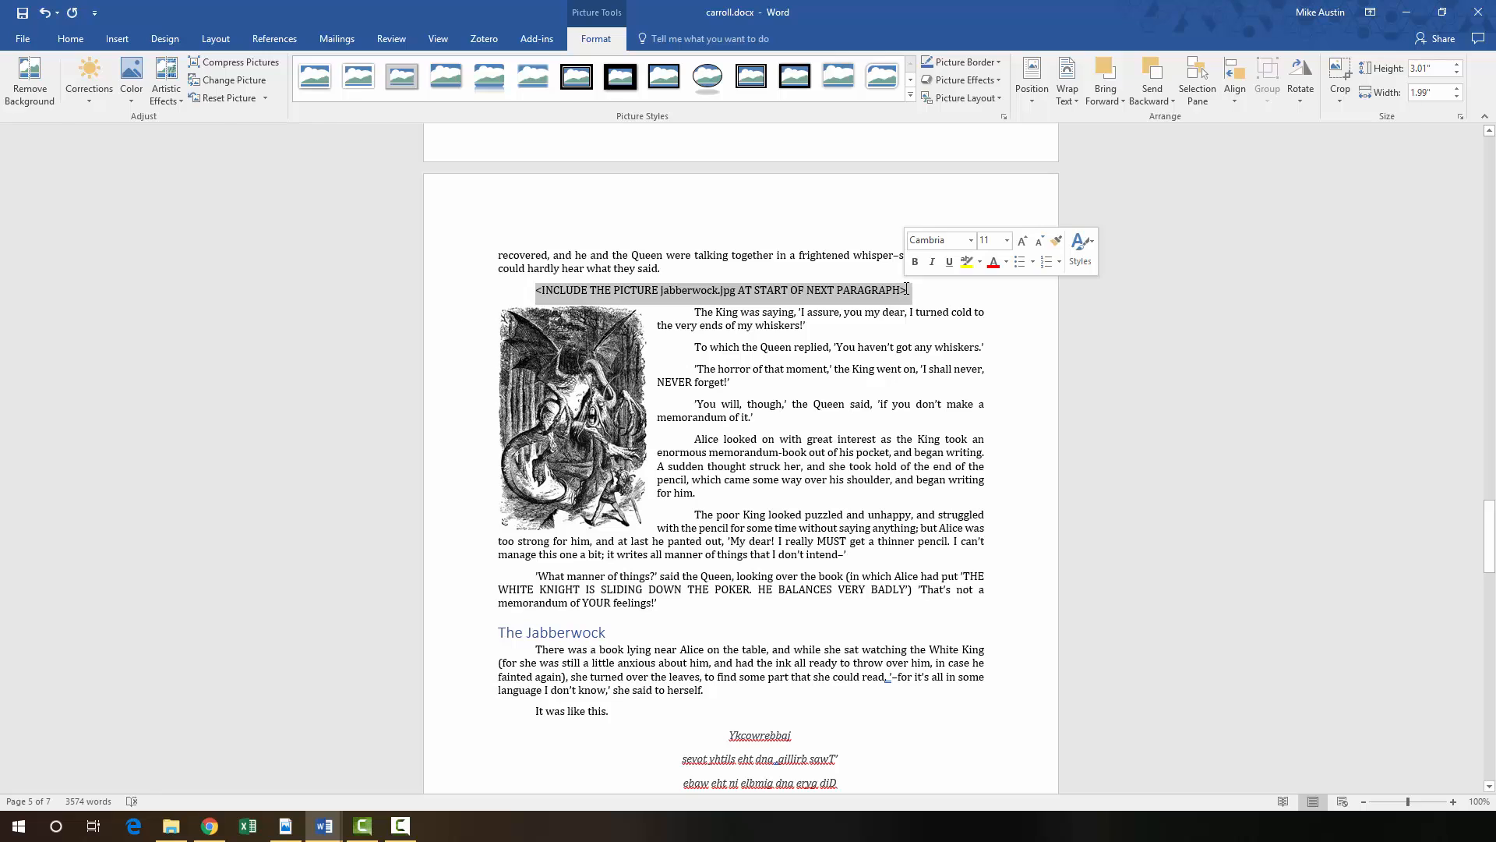
key("Delete")
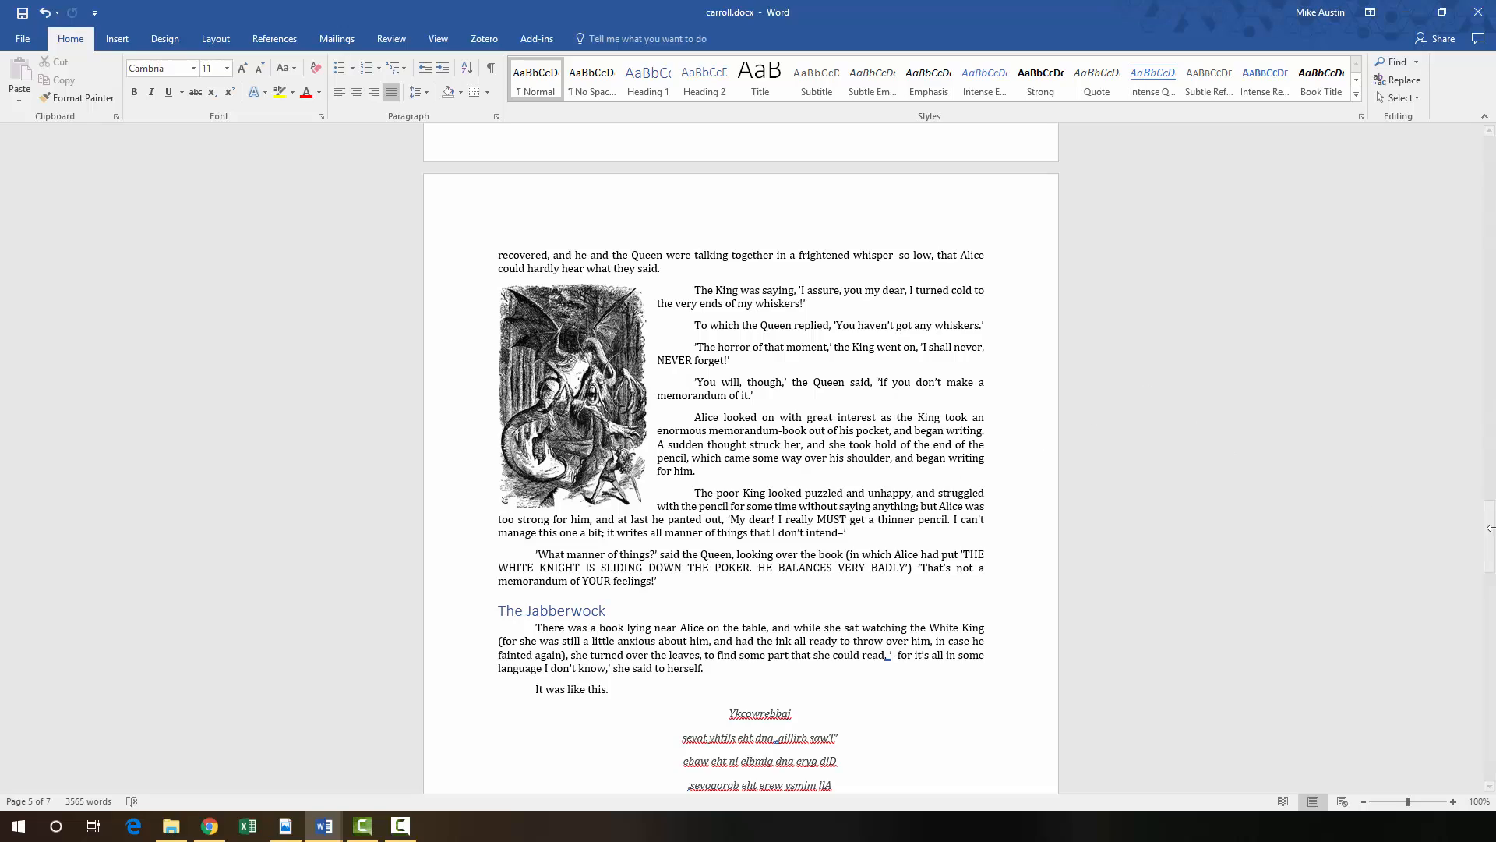
- Select "public domain" in the first paragraph under the title and start inserting a hyperlink to an existing web page
left_click_drag(1489, 521, 1456, 123)
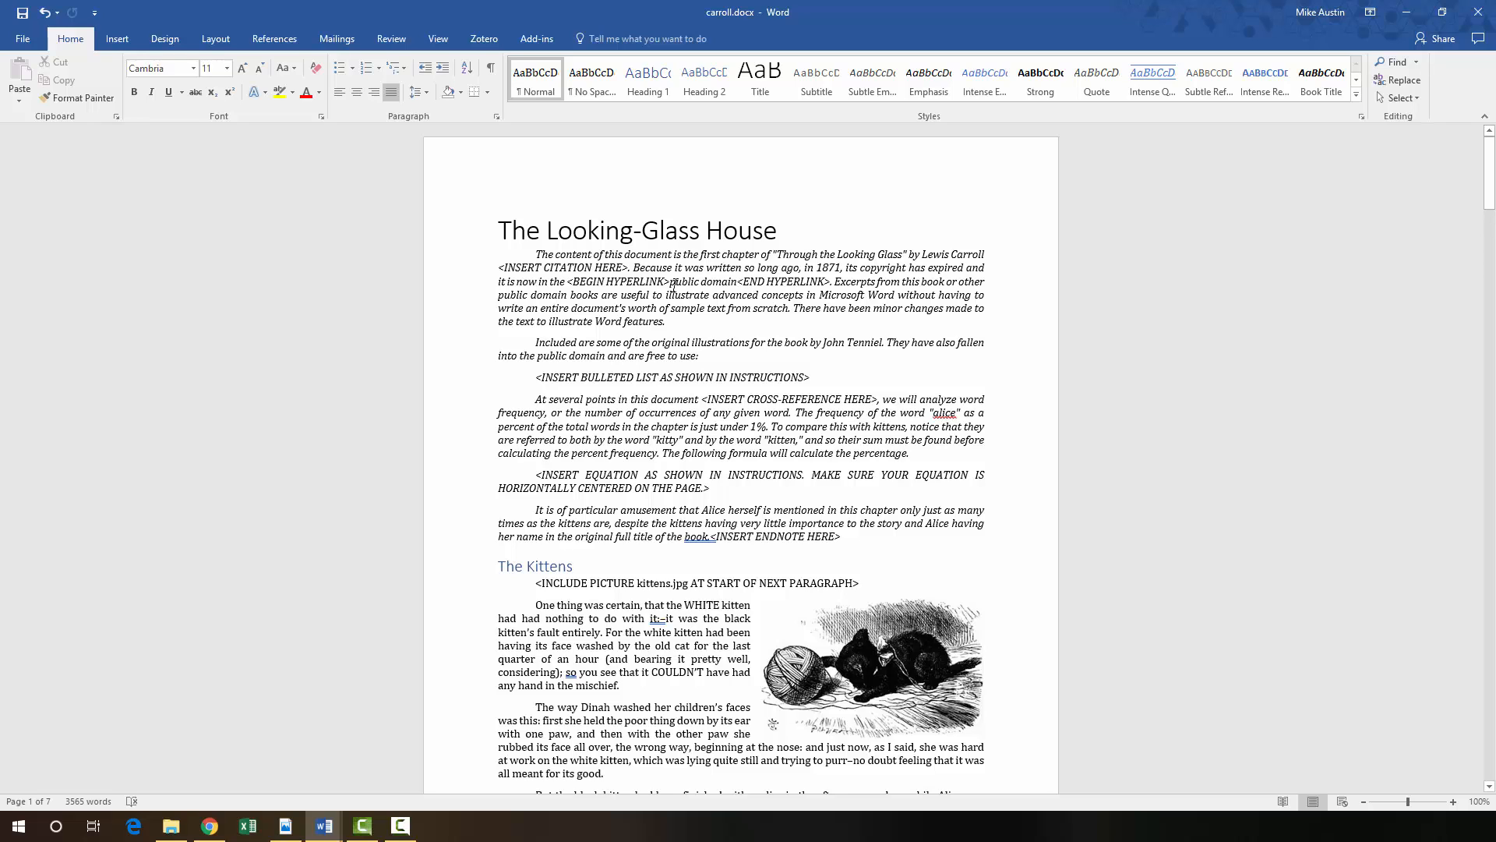
left_click_drag(669, 282, 716, 284)
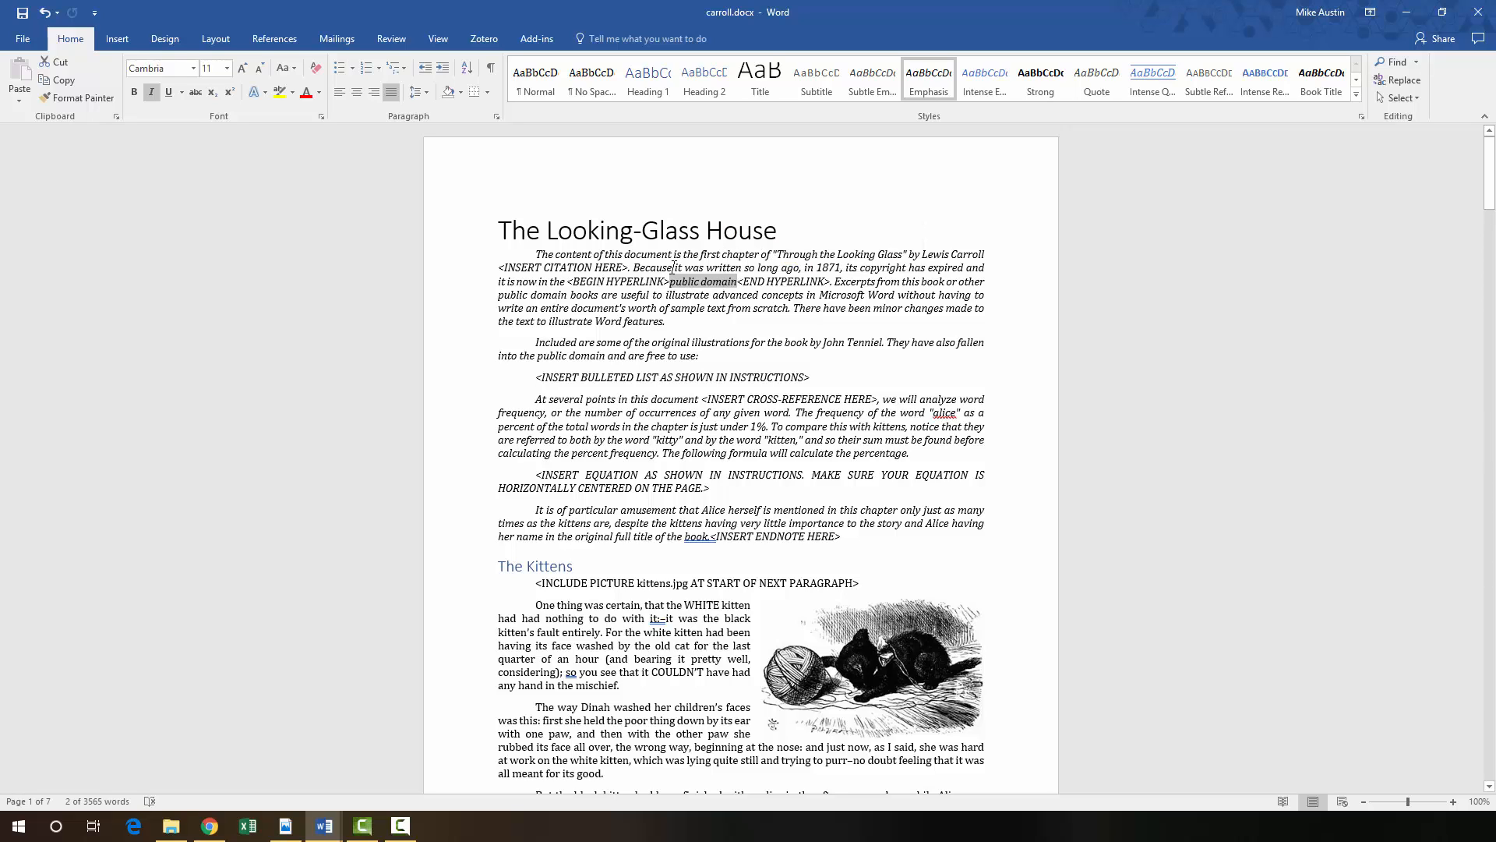
left_click(117, 39)
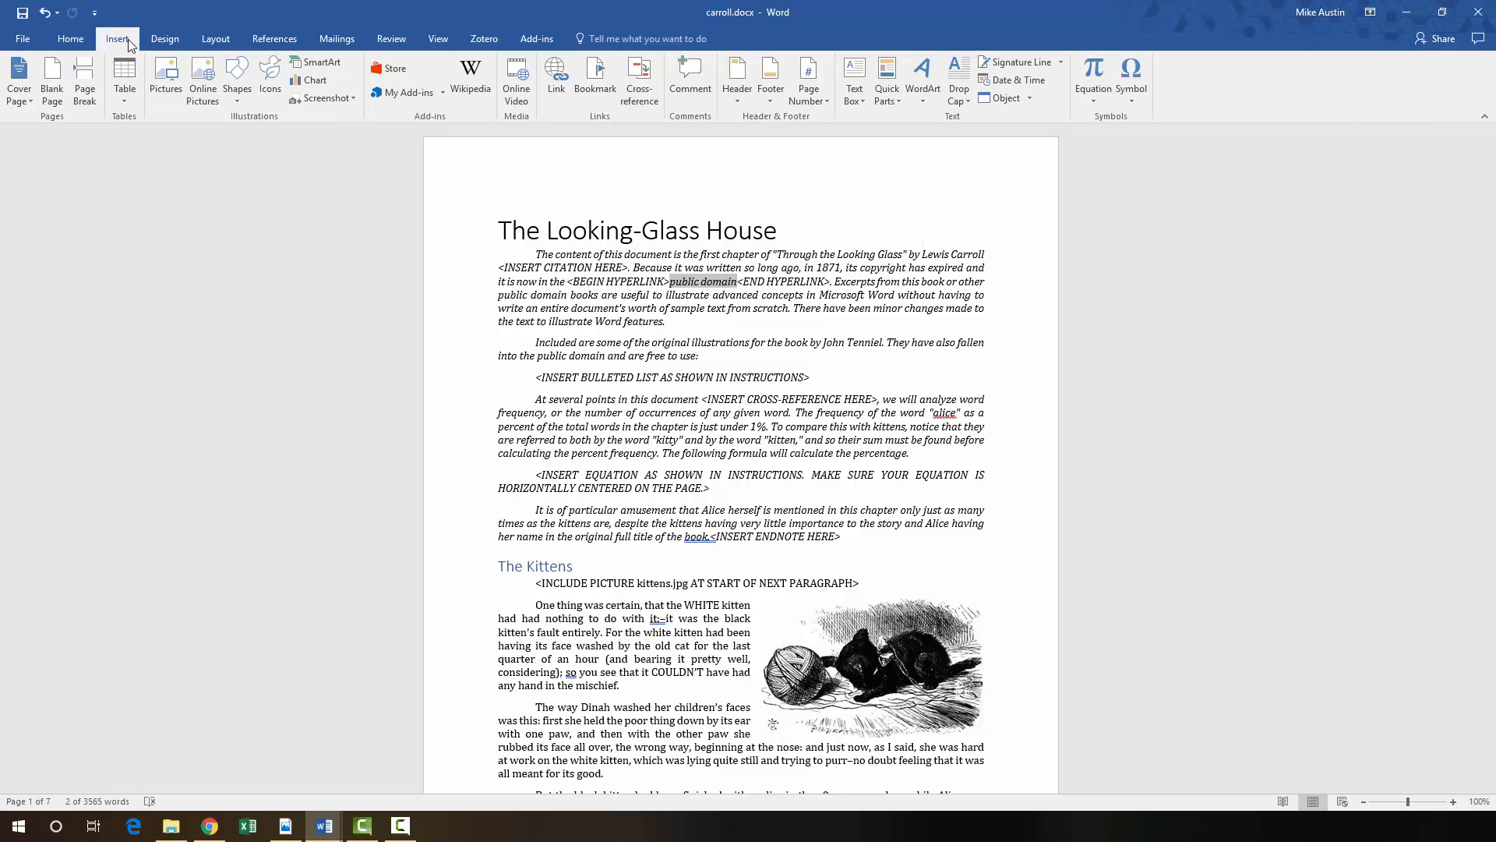
left_click(561, 81)
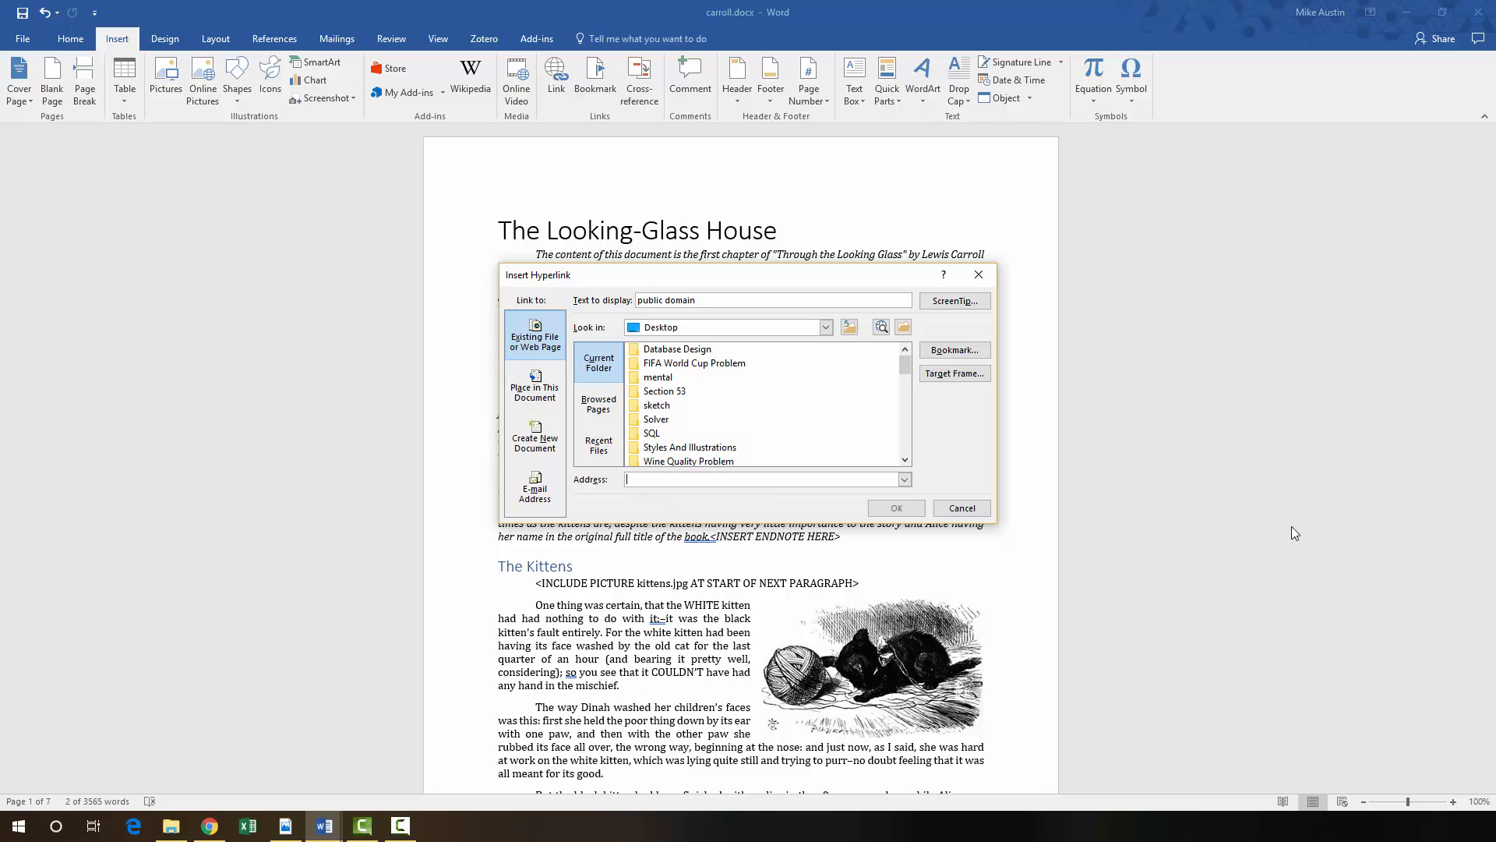
left_click(693, 481)
key("alt+Tab")
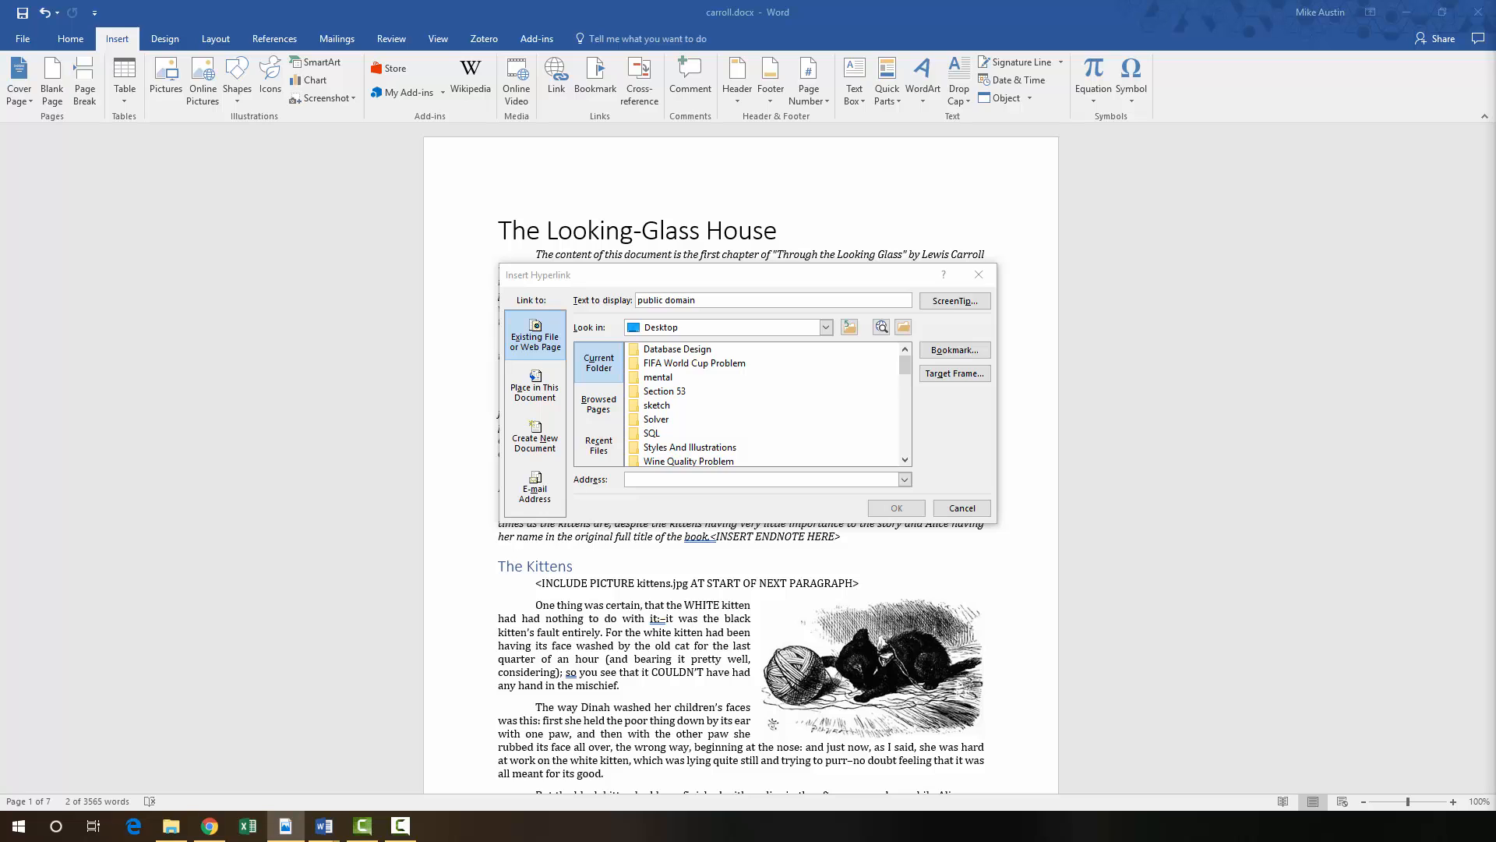
left_click_drag(1495, 129, 961, 69)
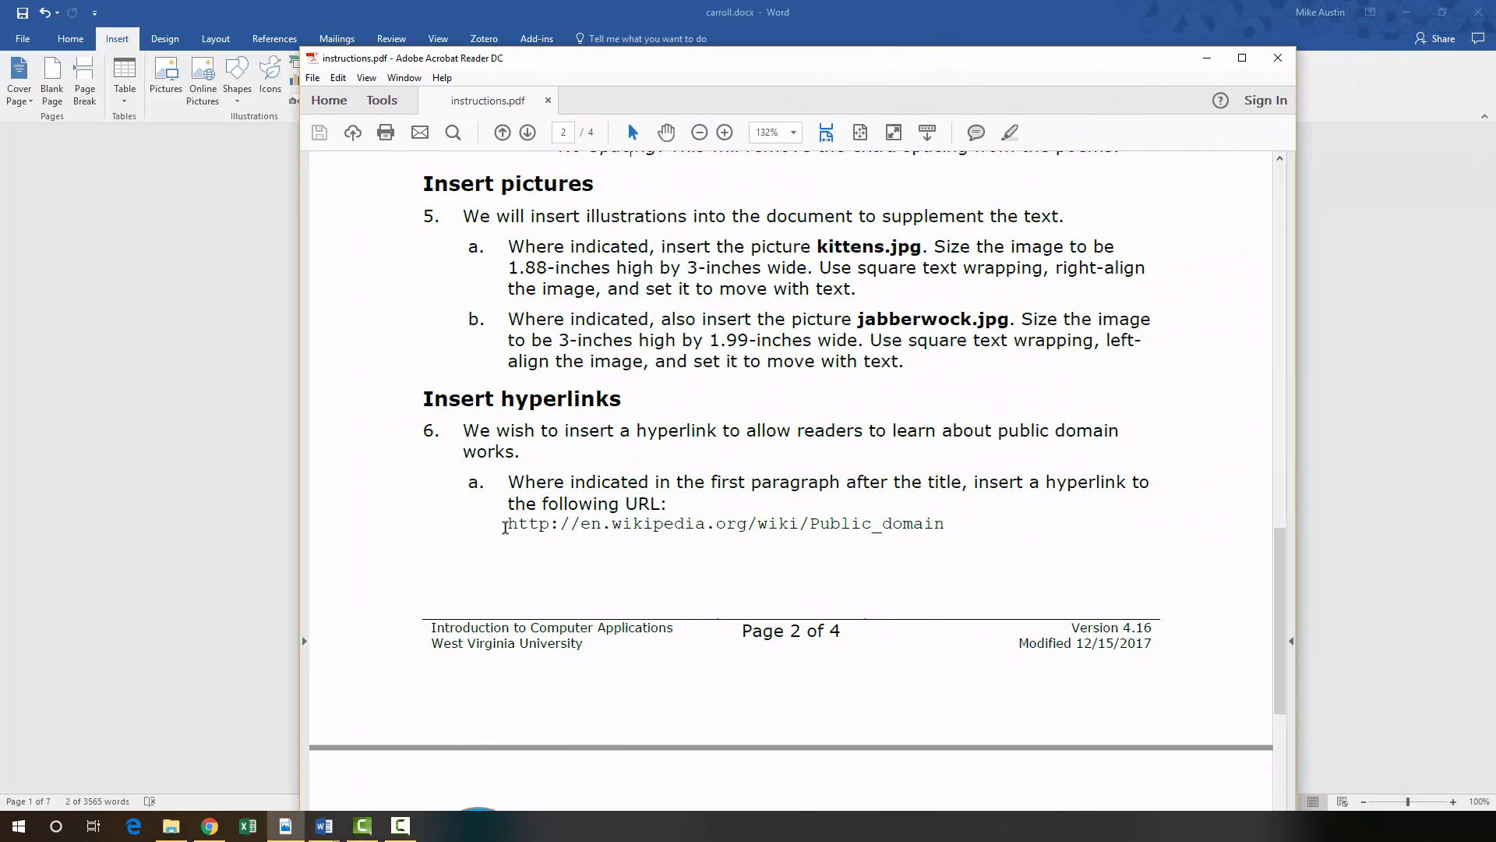
left_click_drag(508, 523, 930, 526)
right_click(929, 527)
left_click(953, 537)
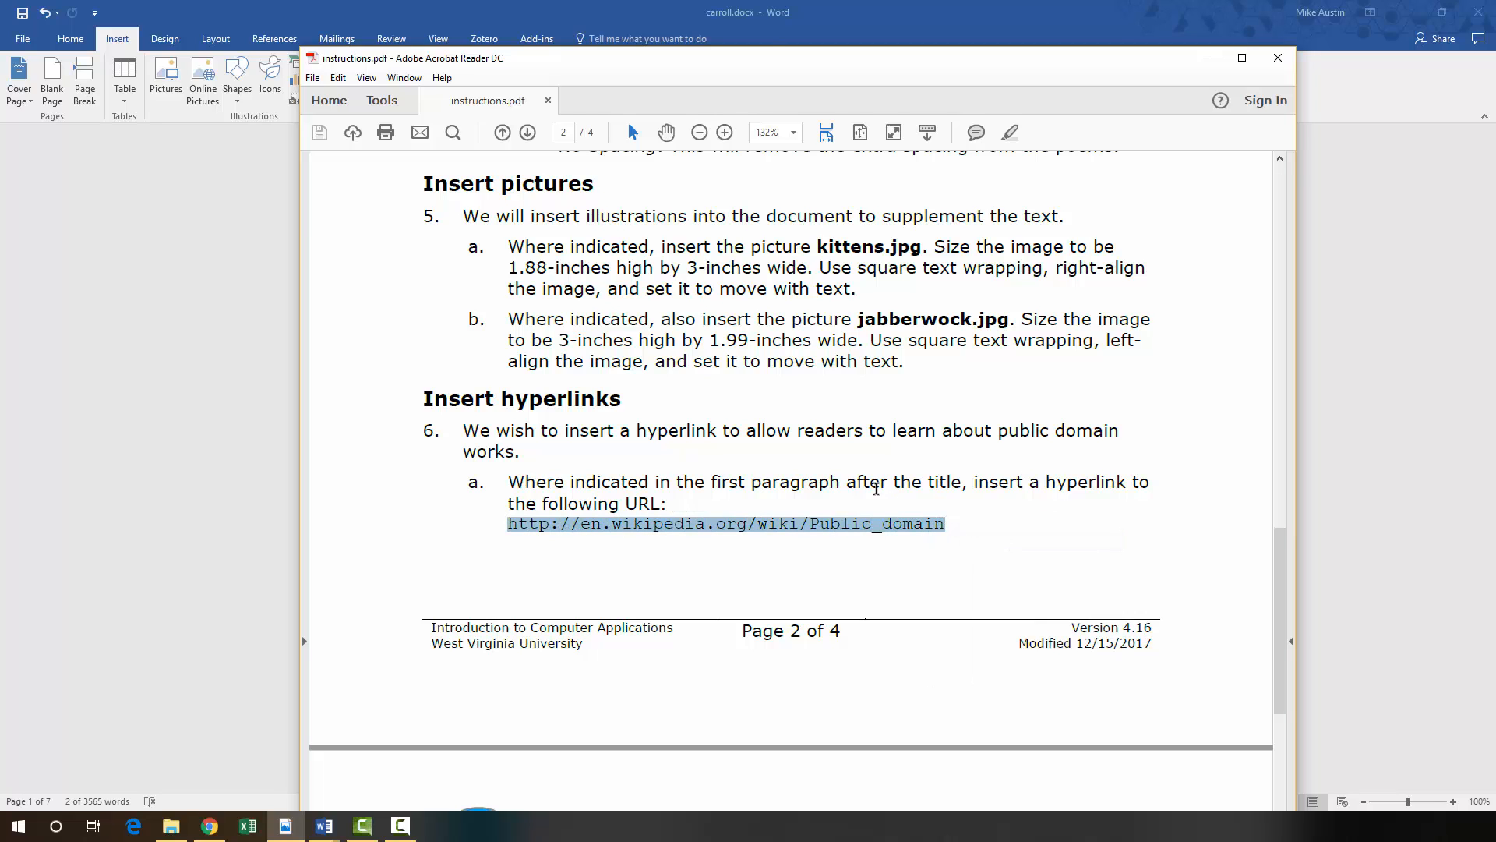
left_click_drag(783, 60, 1495, 125)
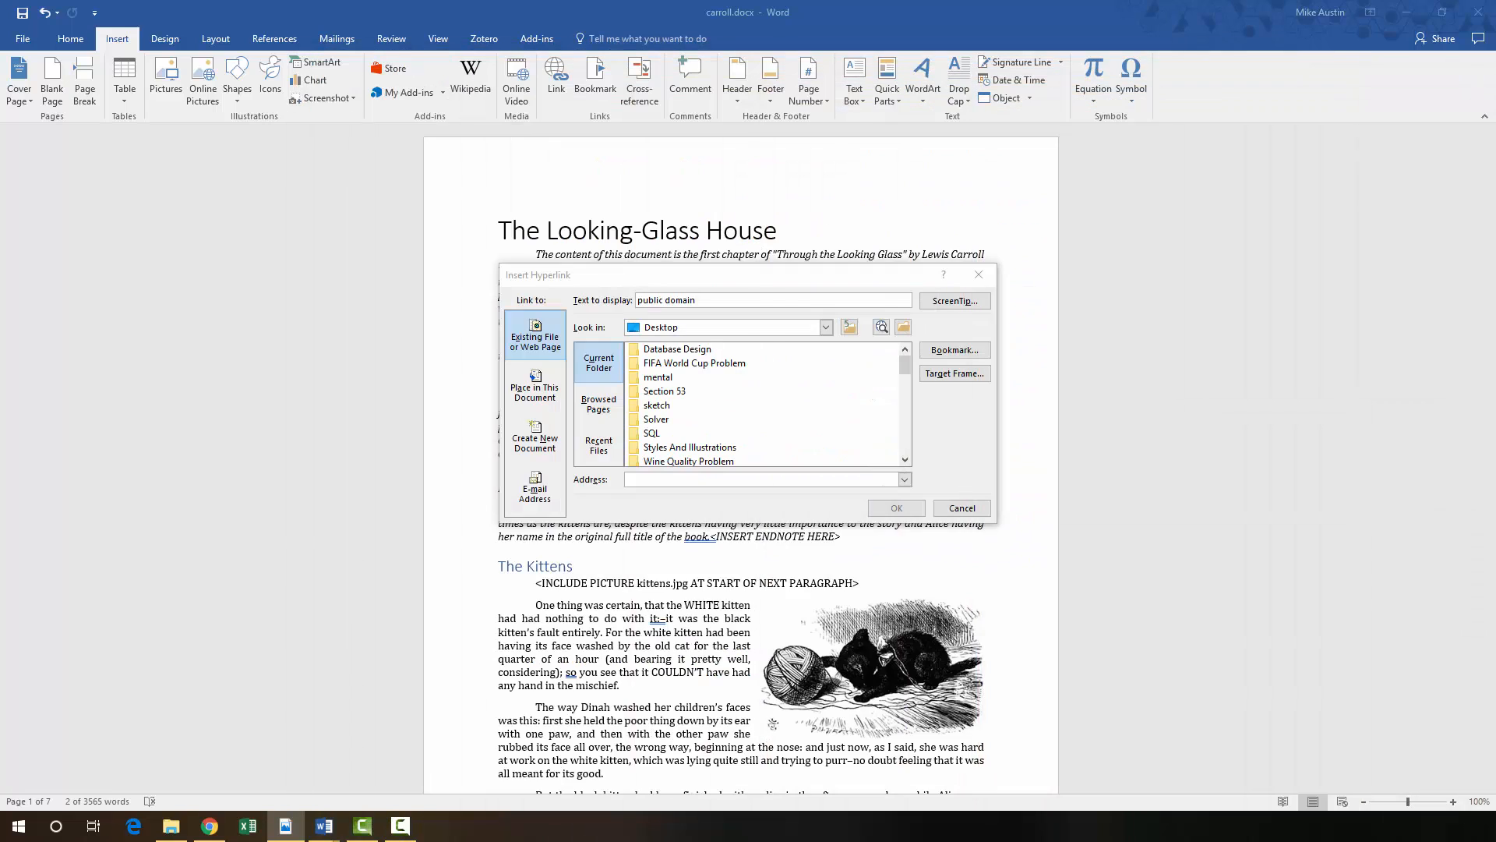
right_click(764, 479)
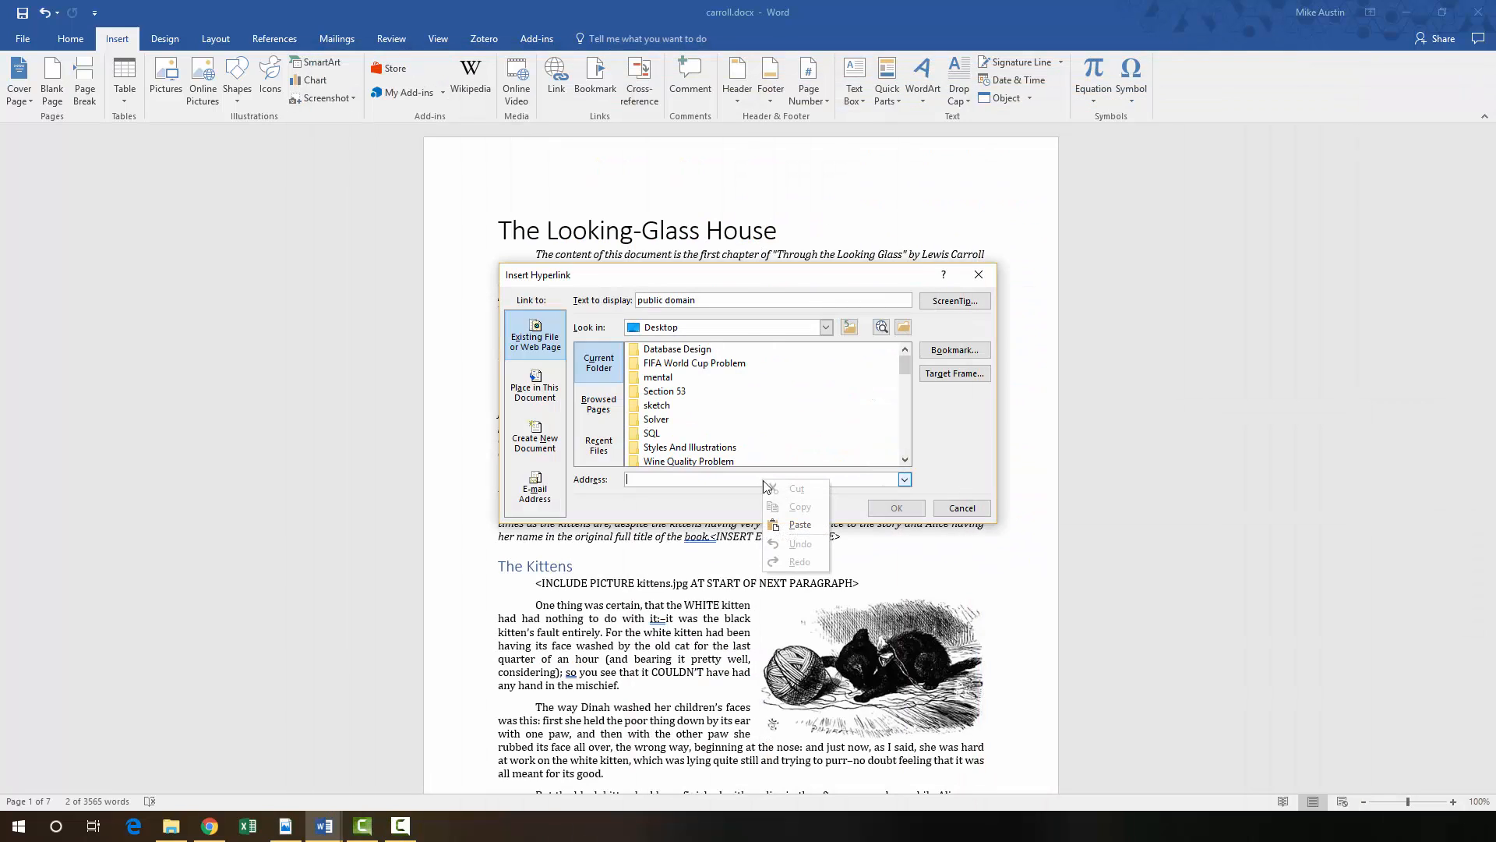
left_click(799, 530)
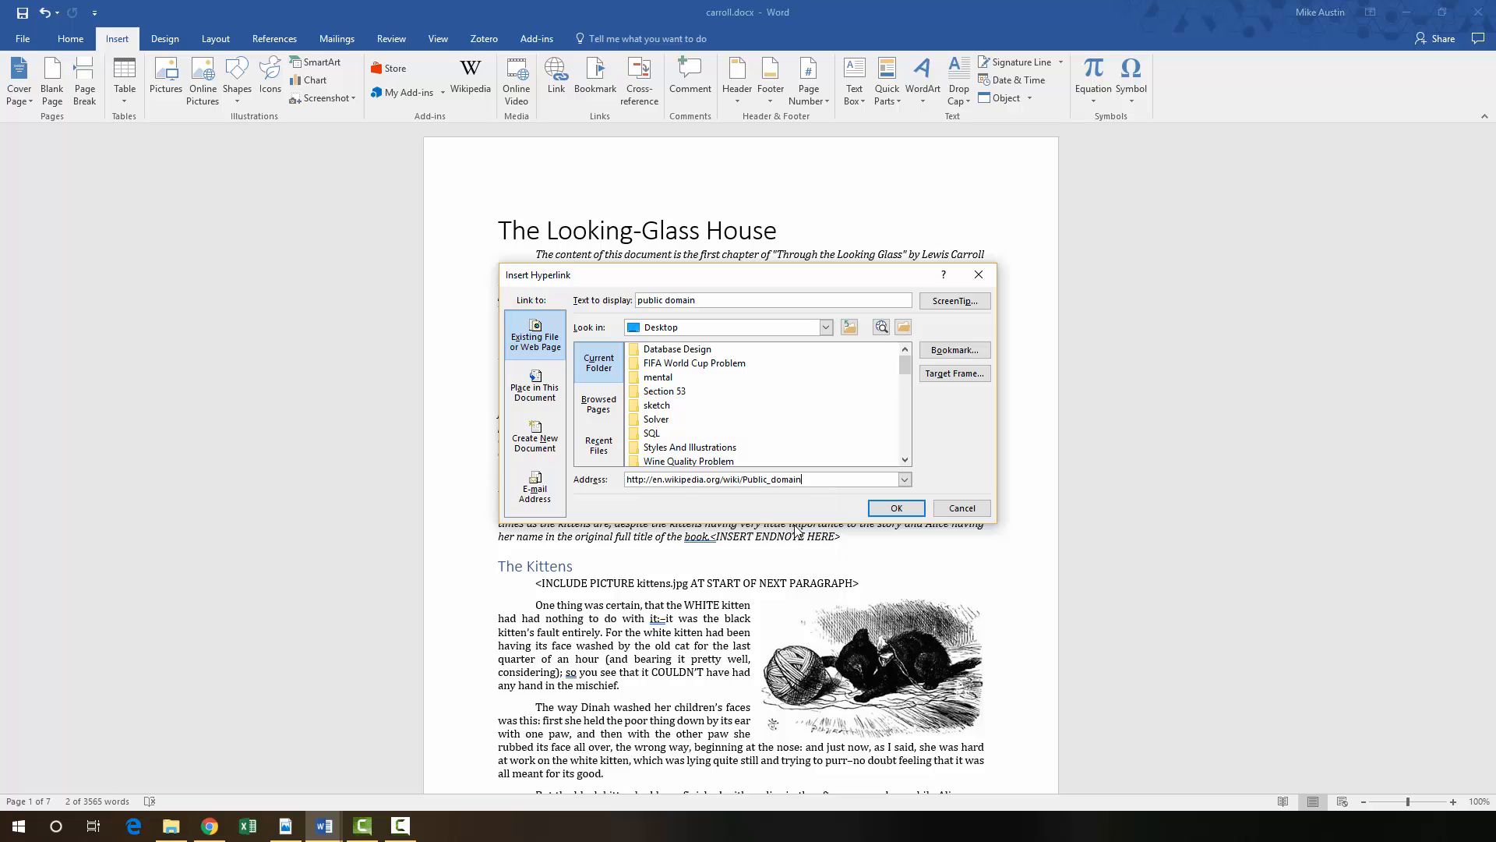
left_click(896, 511)
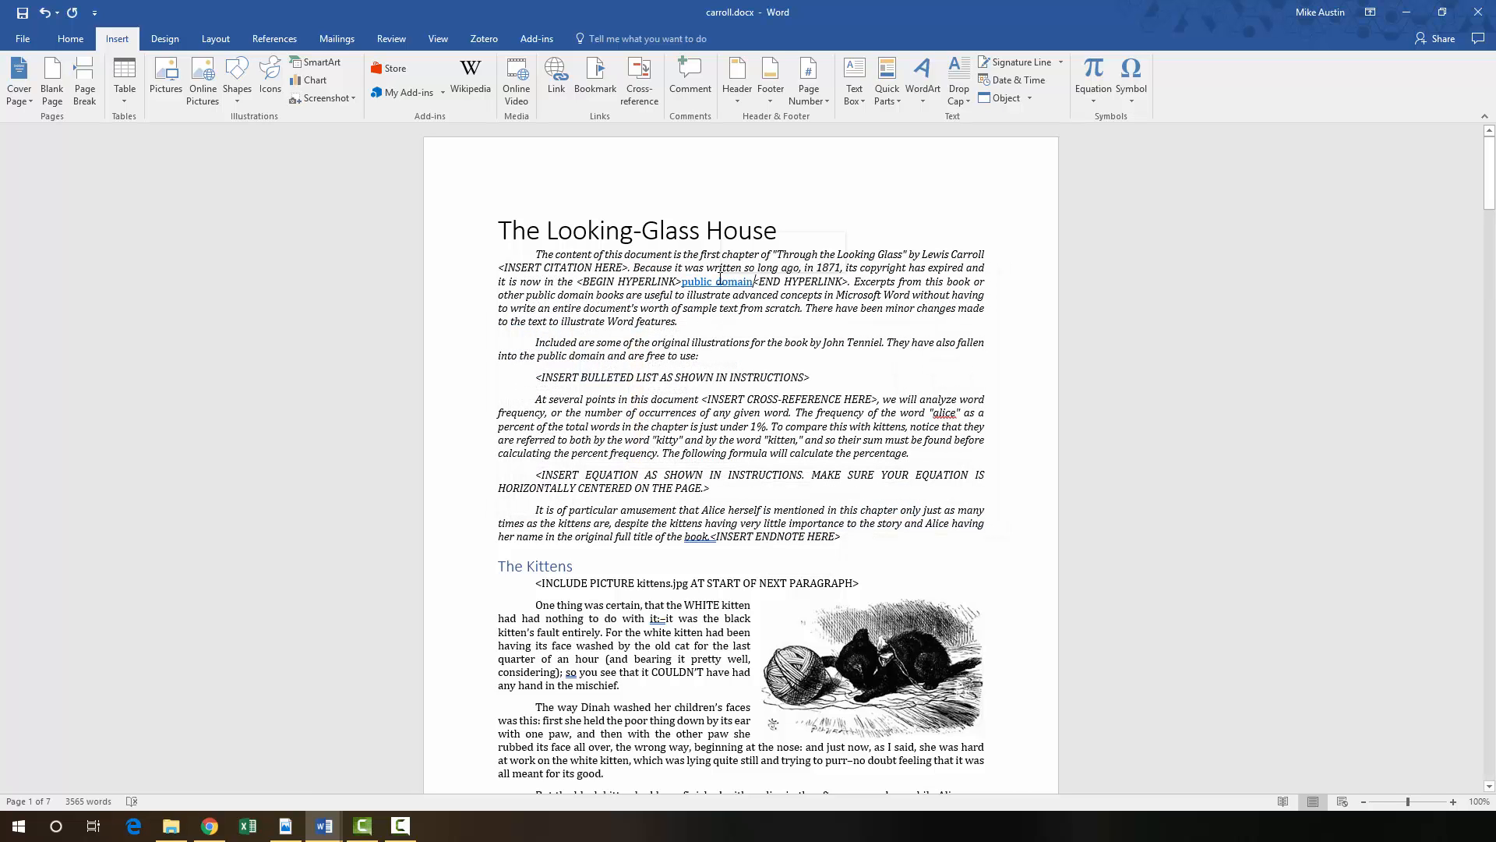
- Delete the <BEGIN HYPERLINK> and <END HYPERLINK> markers around the "public domain" link
mouse_move(719, 281)
left_click_drag(578, 282, 675, 284)
key("Delete")
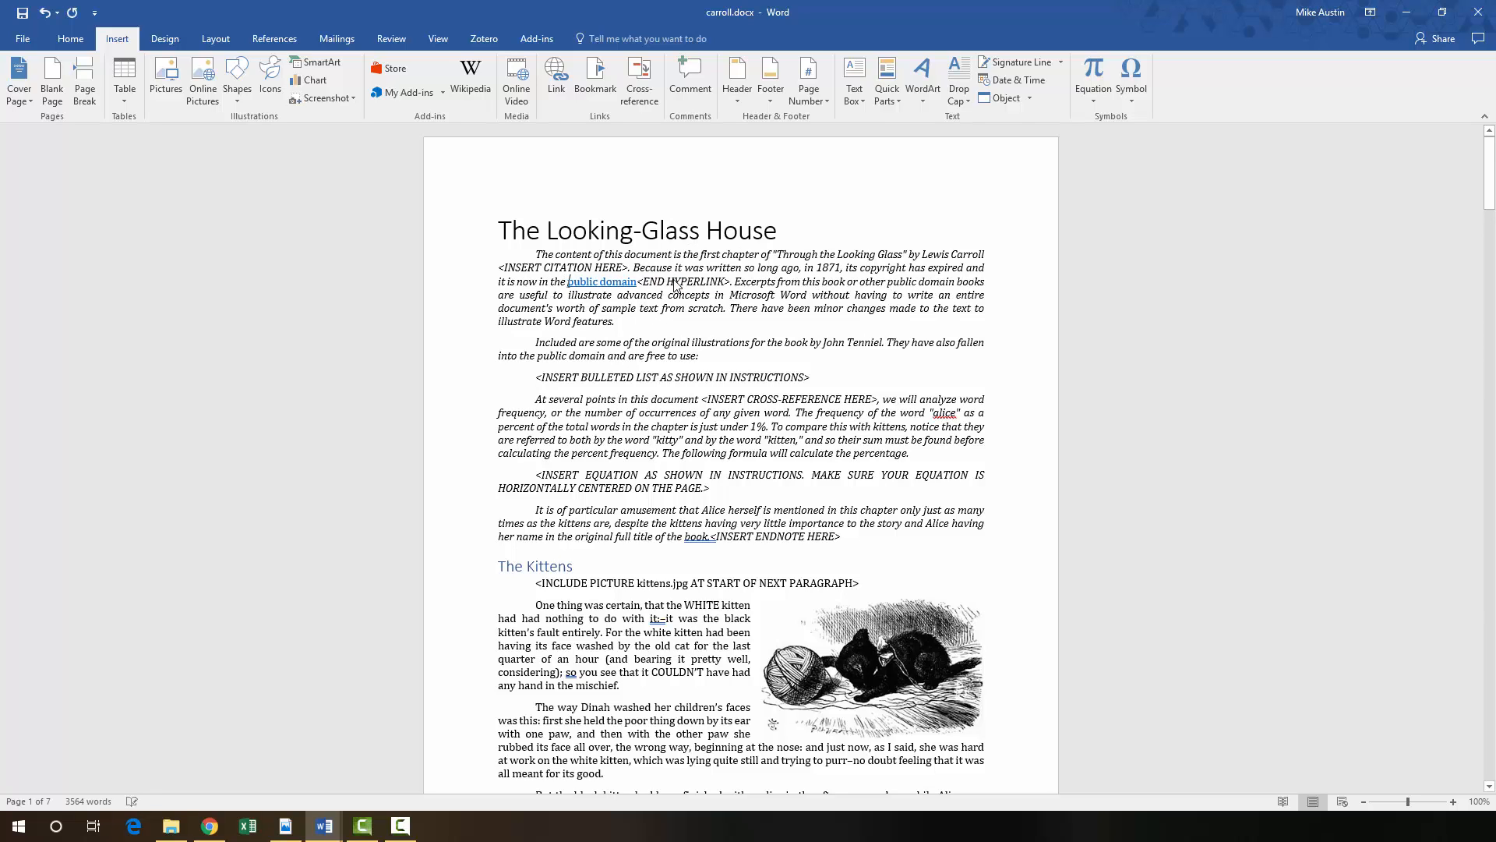
left_click_drag(639, 282, 729, 278)
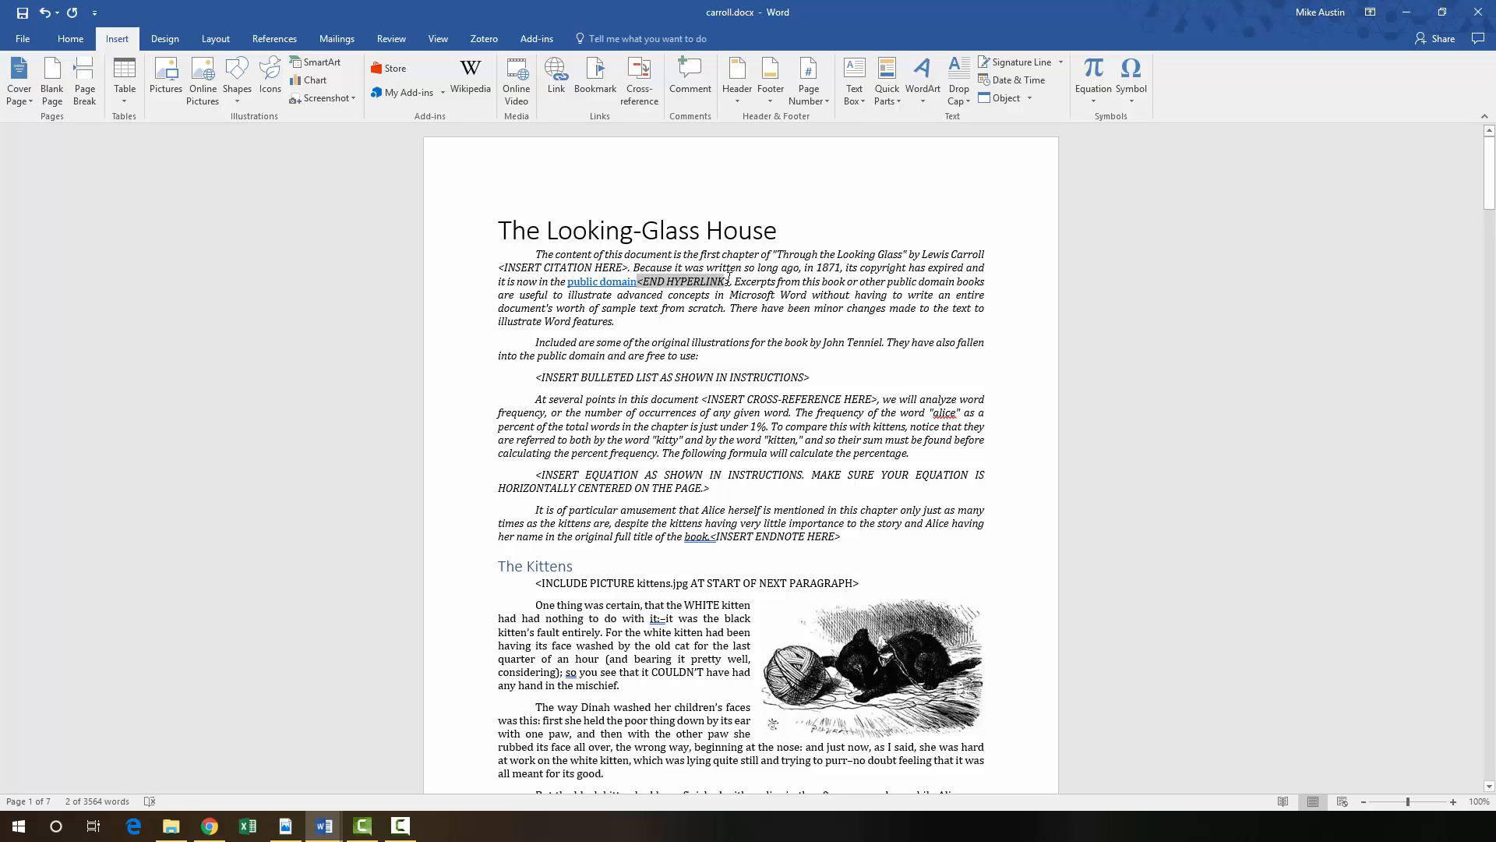
key("Delete")
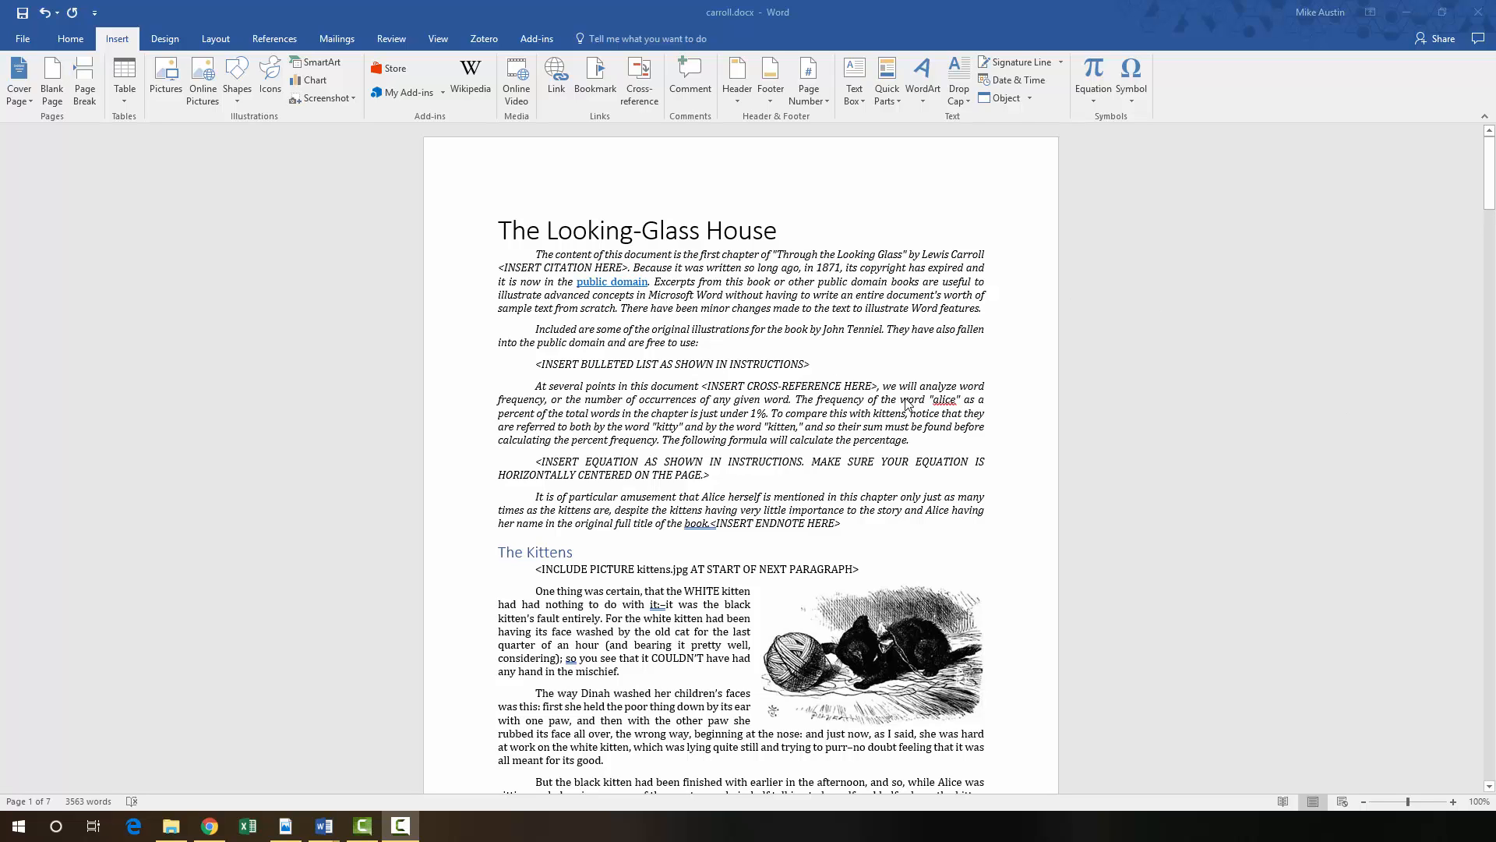
- Replace the <INSERT EQUATION AS SHOWN IN INSTRUCTIONS...> paragraph with a new blank equation on its own line
left_click(620, 469)
scroll(646, 458, "down", 3)
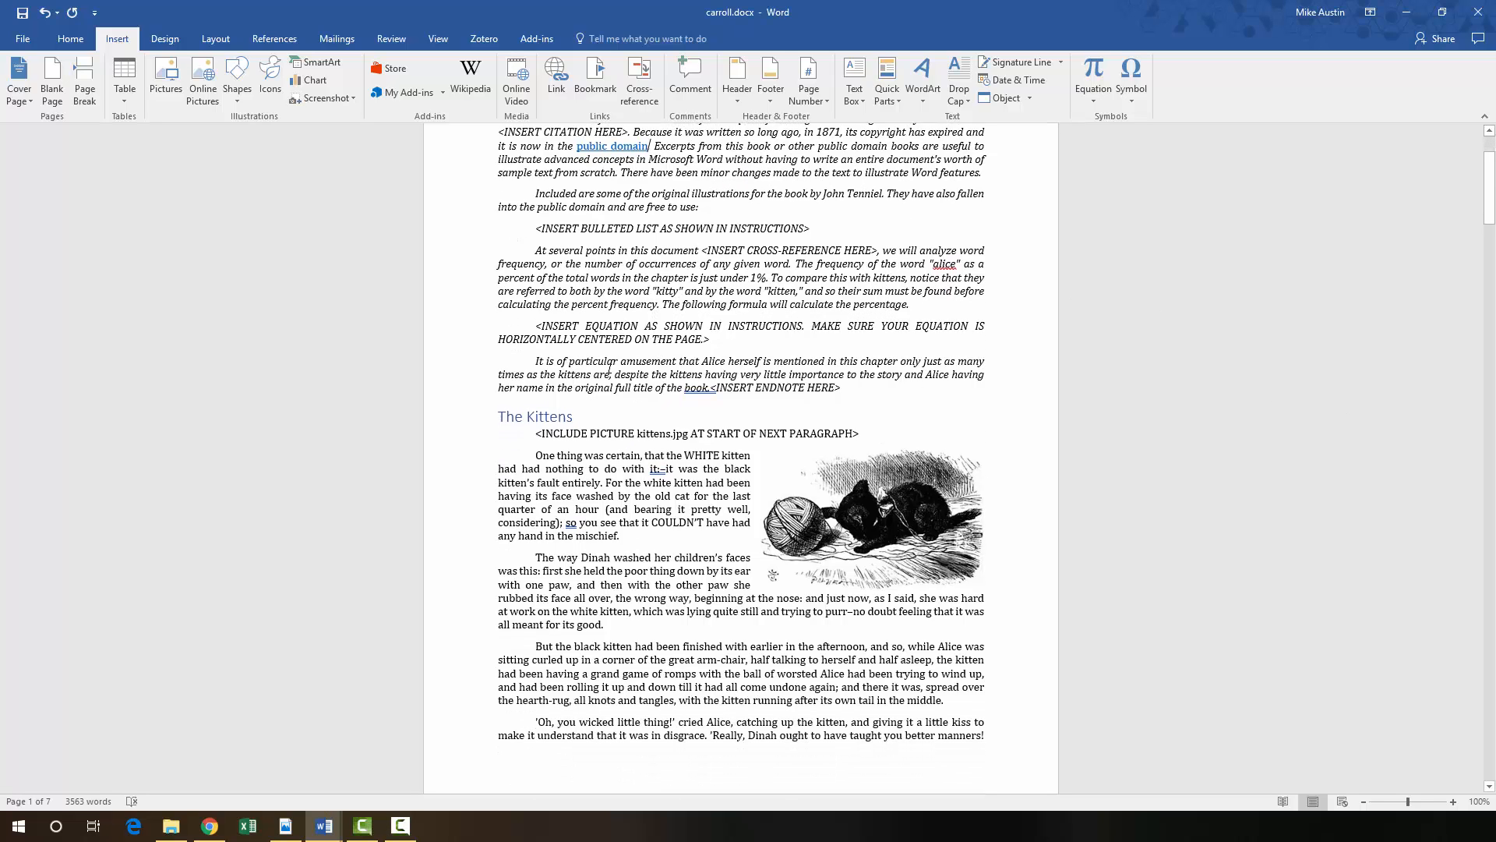
triple_click(542, 321)
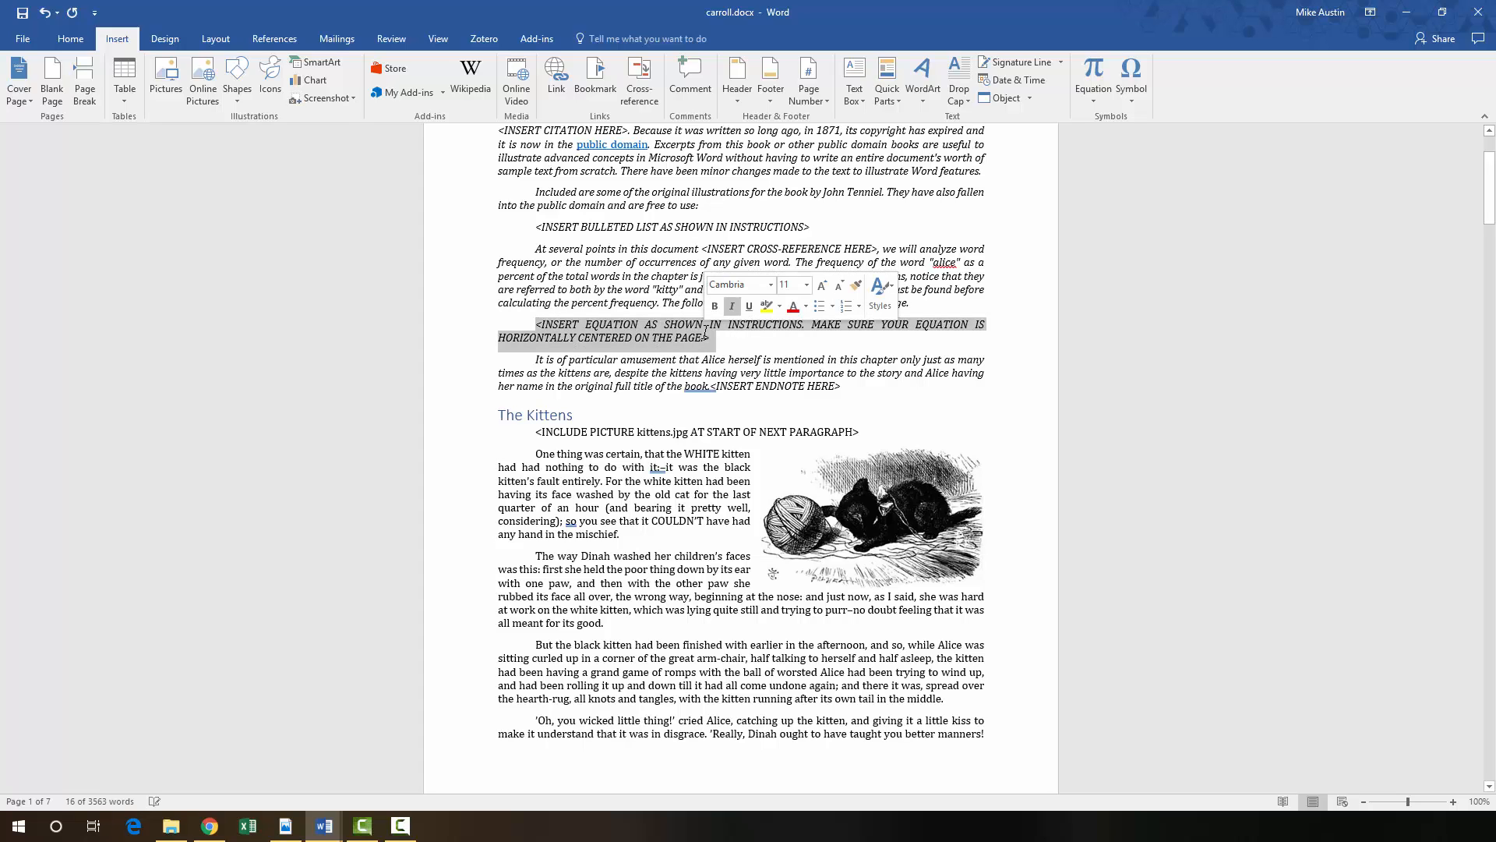
key("Delete")
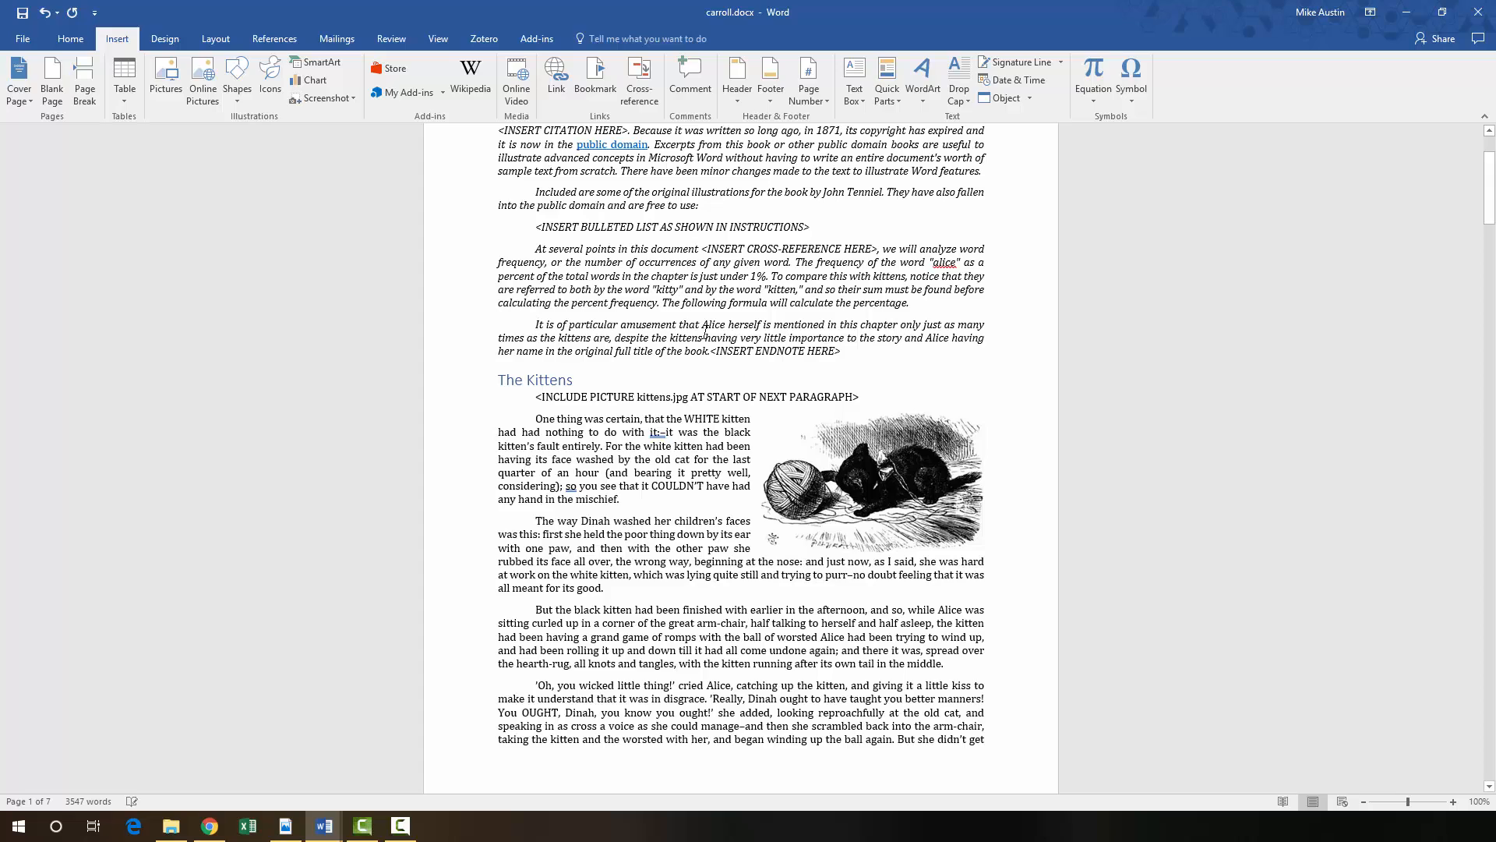
key("Return")
key("Up")
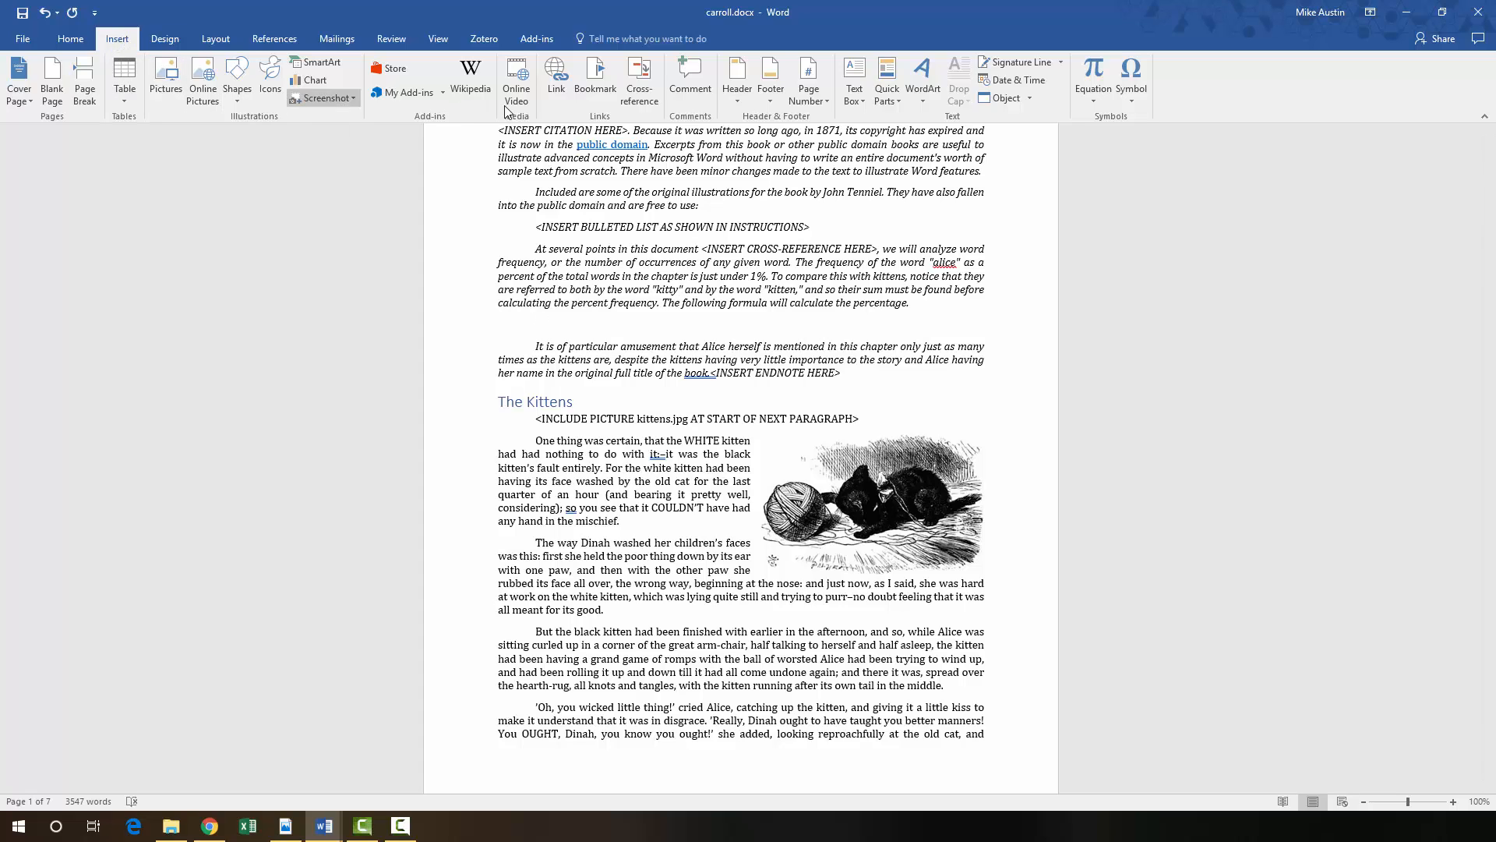
left_click(1088, 97)
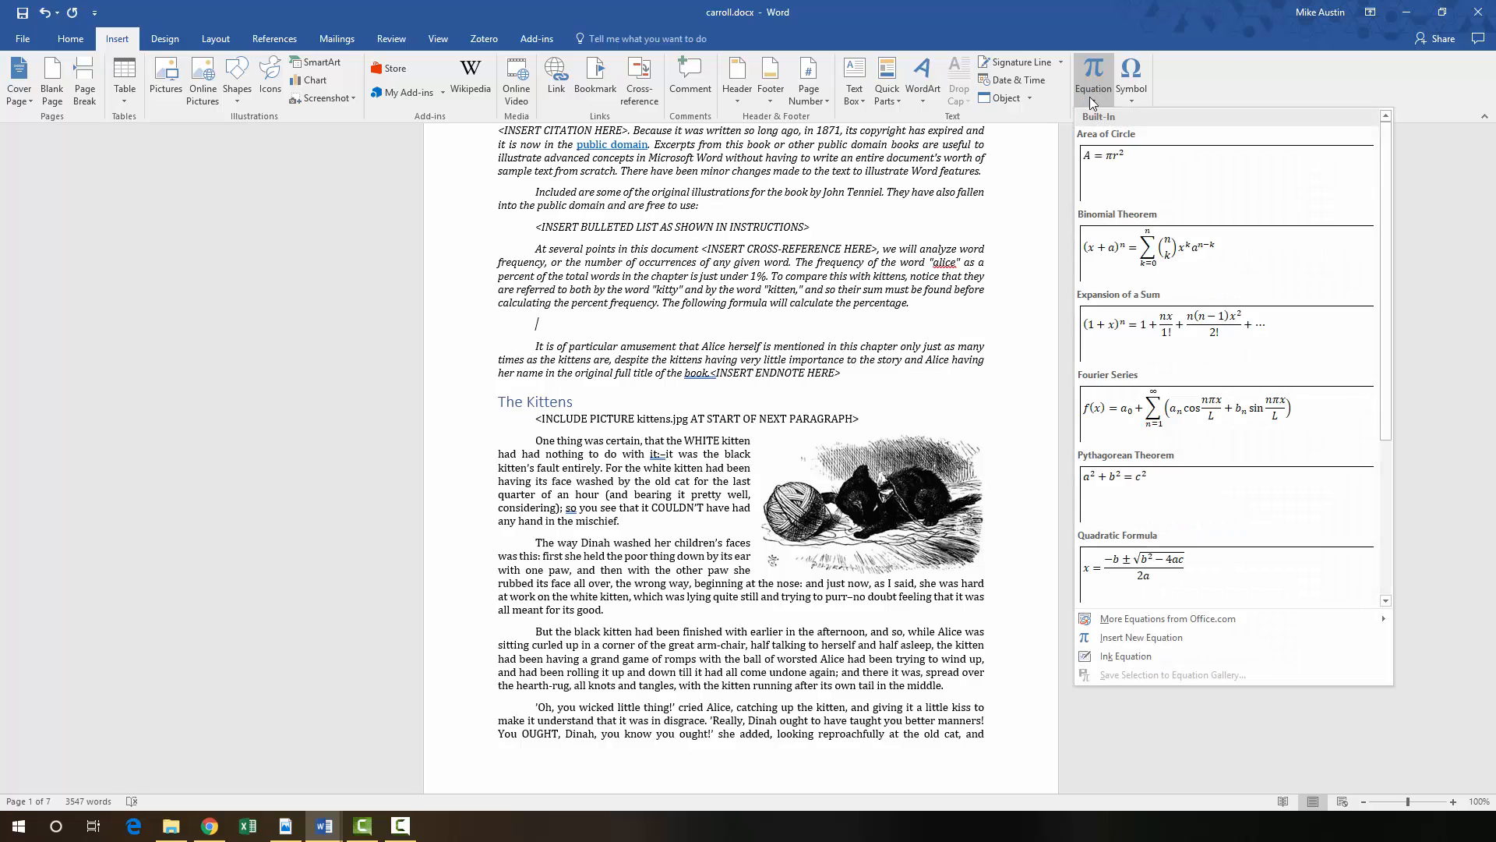
left_click(1139, 636)
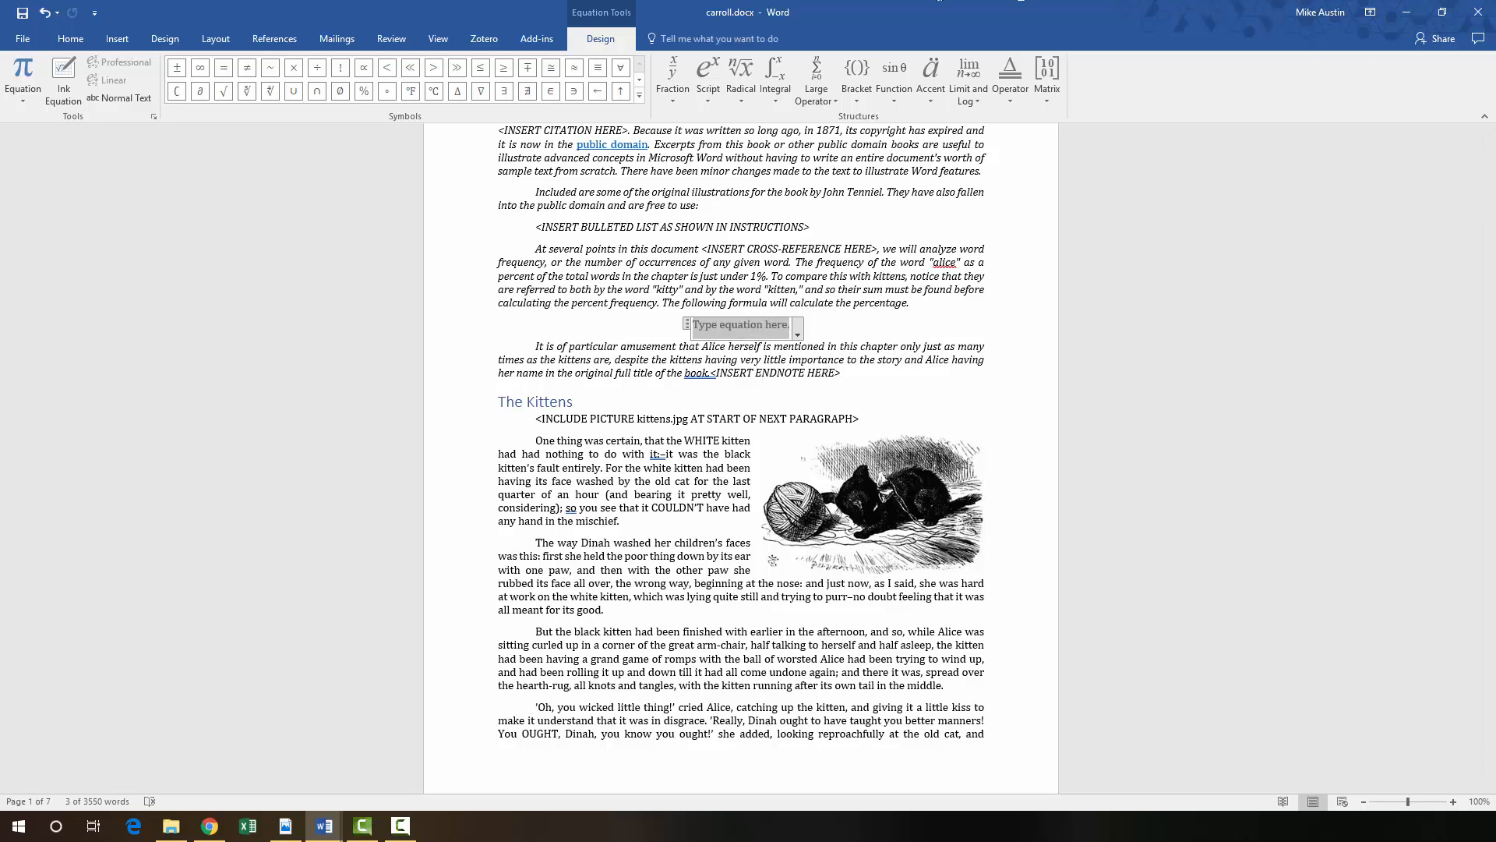
- Arrange instructions.pdf and the carroll.docx window side by side, with the Equation Editor instructions in view
left_click_drag(1495, 194, 1495, 46)
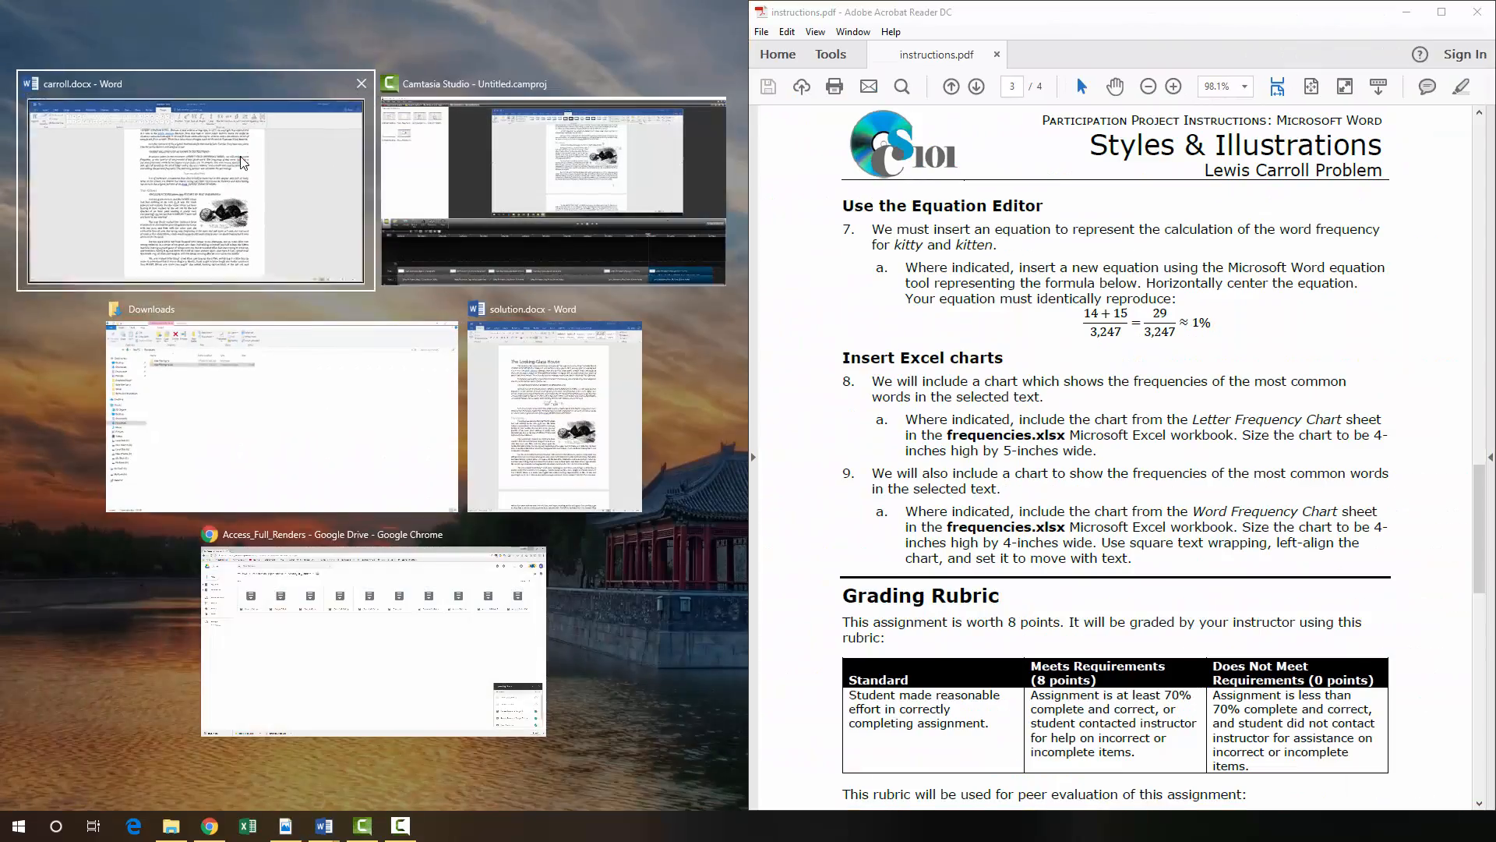
left_click(234, 195)
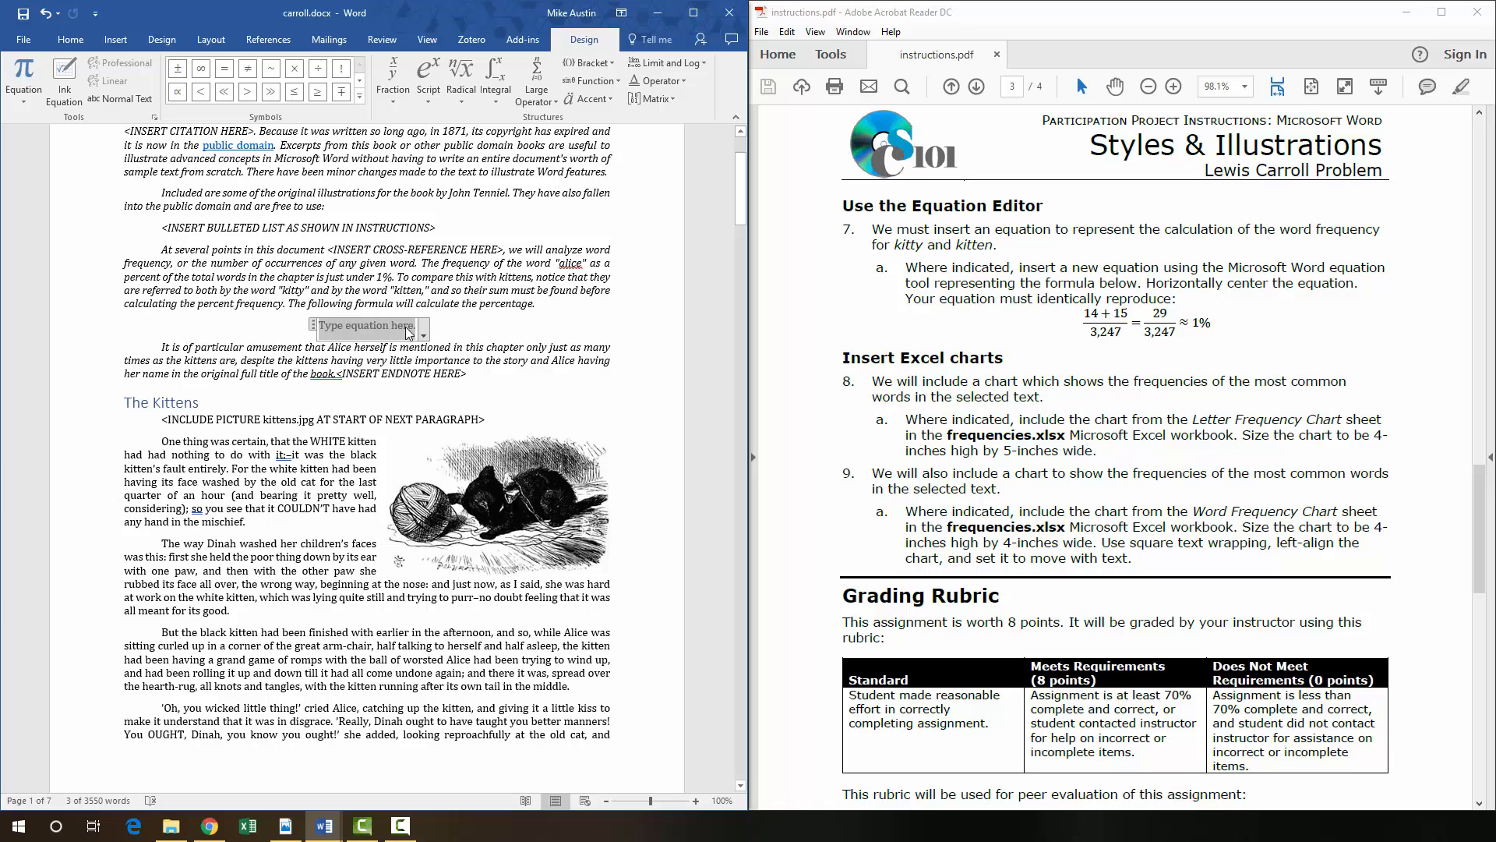
key("Delete")
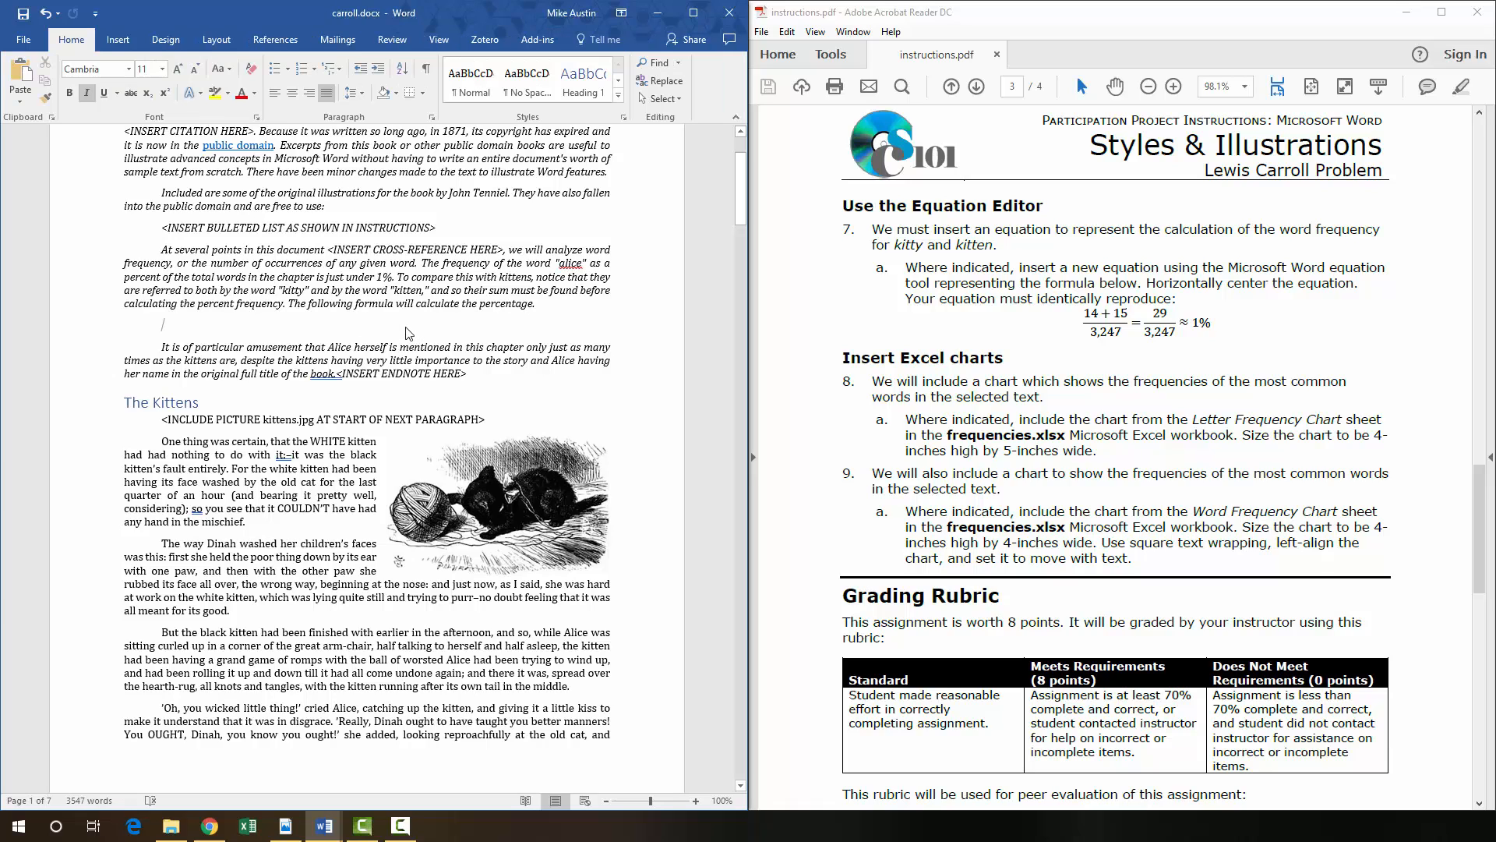
key("ctrl+z")
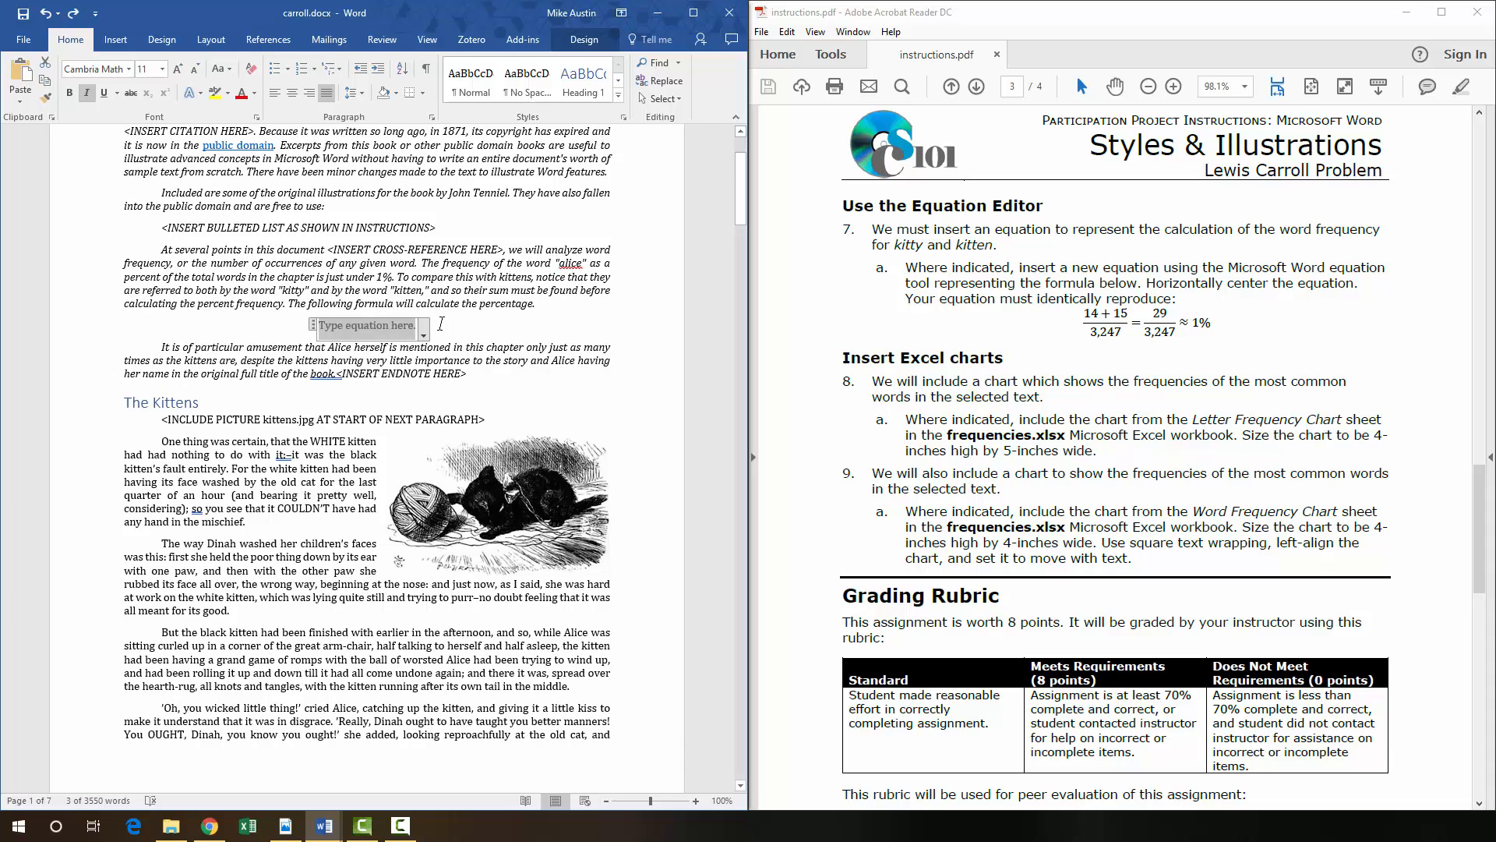
left_click(423, 335)
left_click(423, 335)
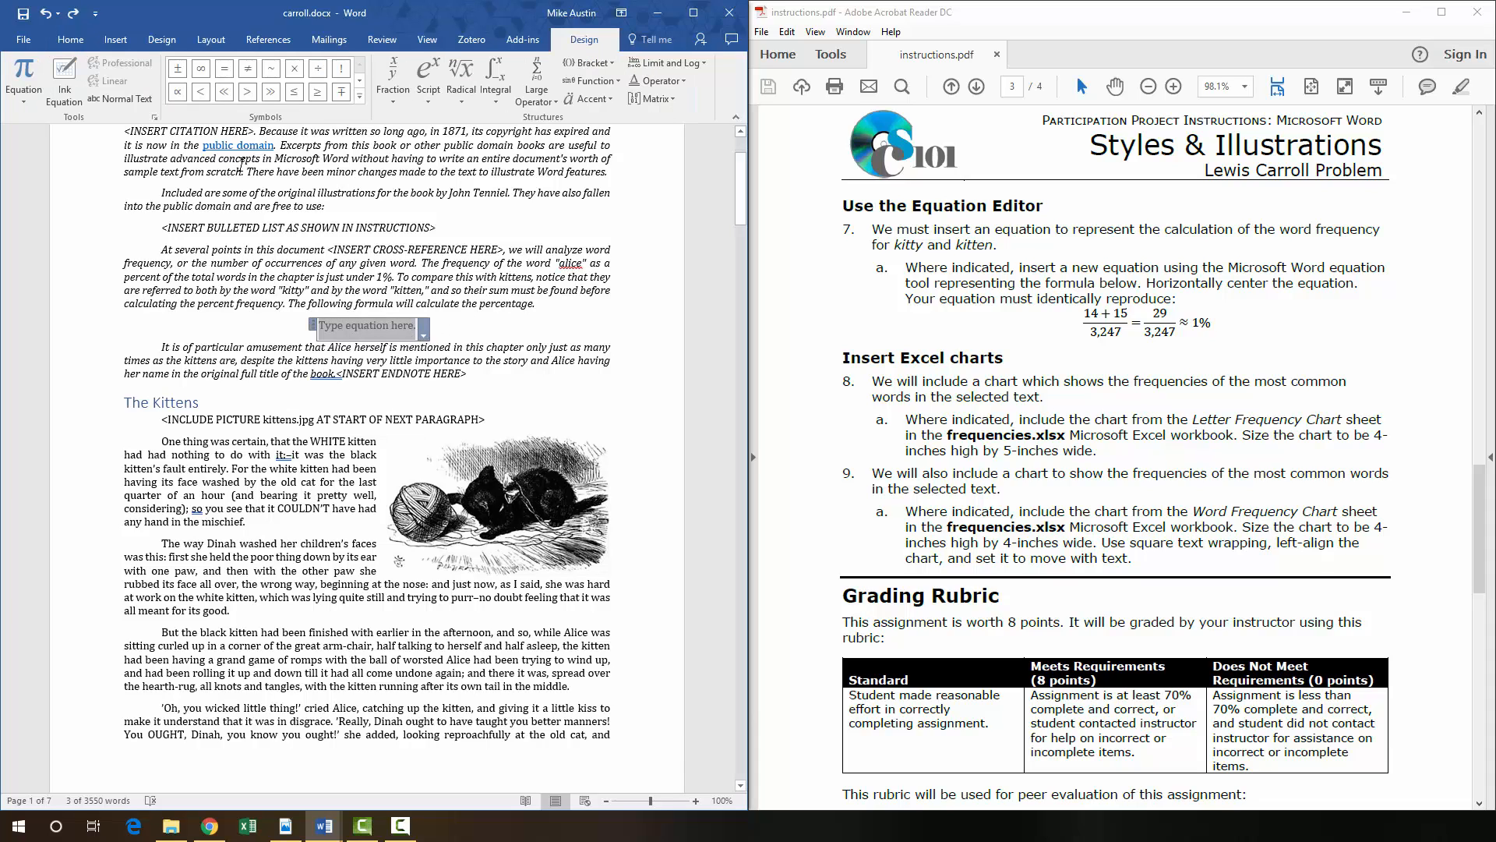
- Enter a stacked fraction of 14 + 15 over 3,247 in the blank equation, followed by an equals sign
left_click(393, 90)
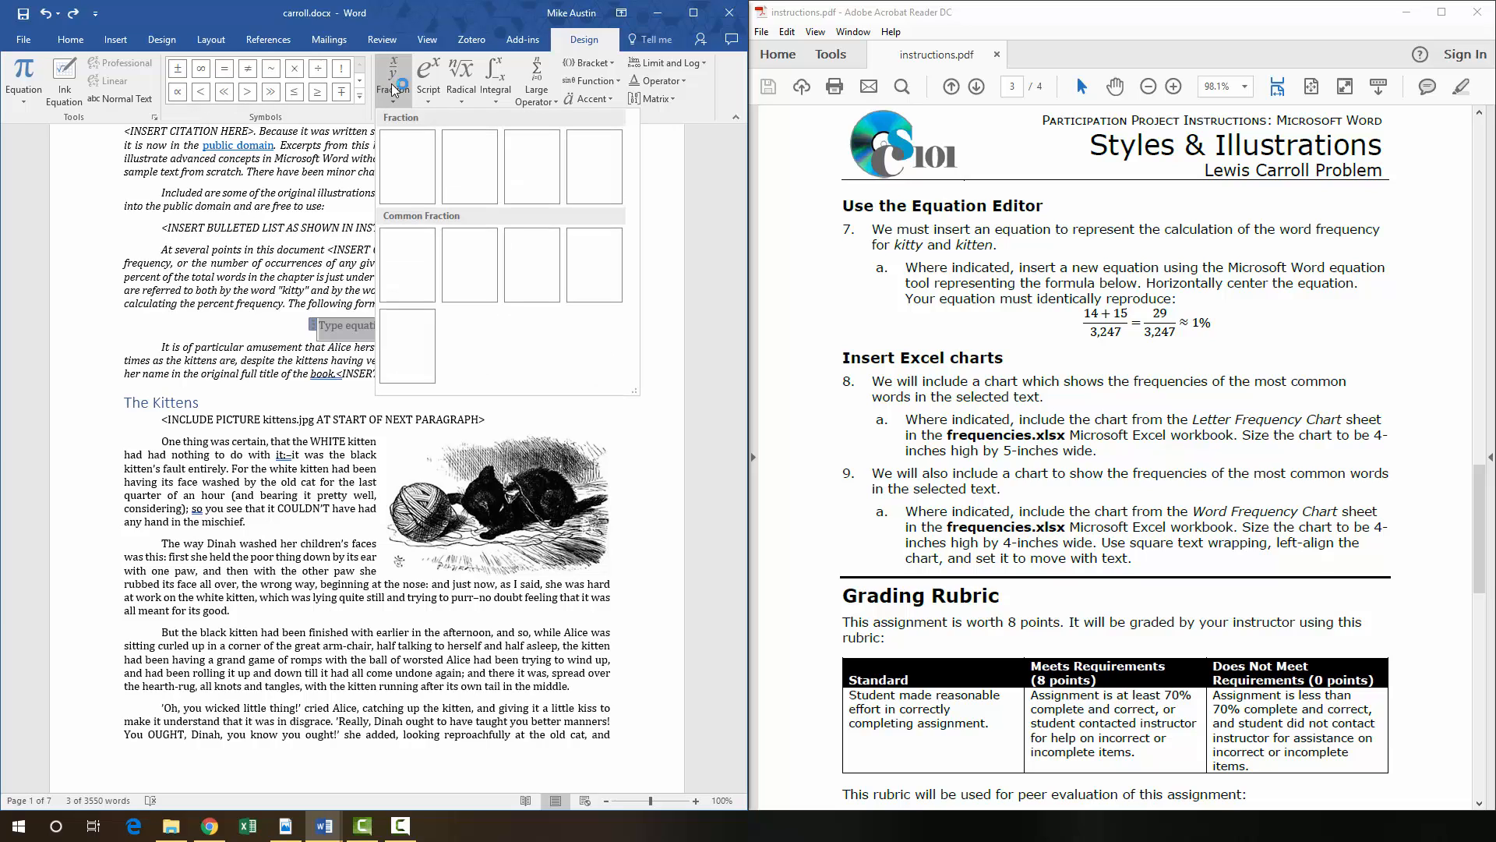
left_click(401, 173)
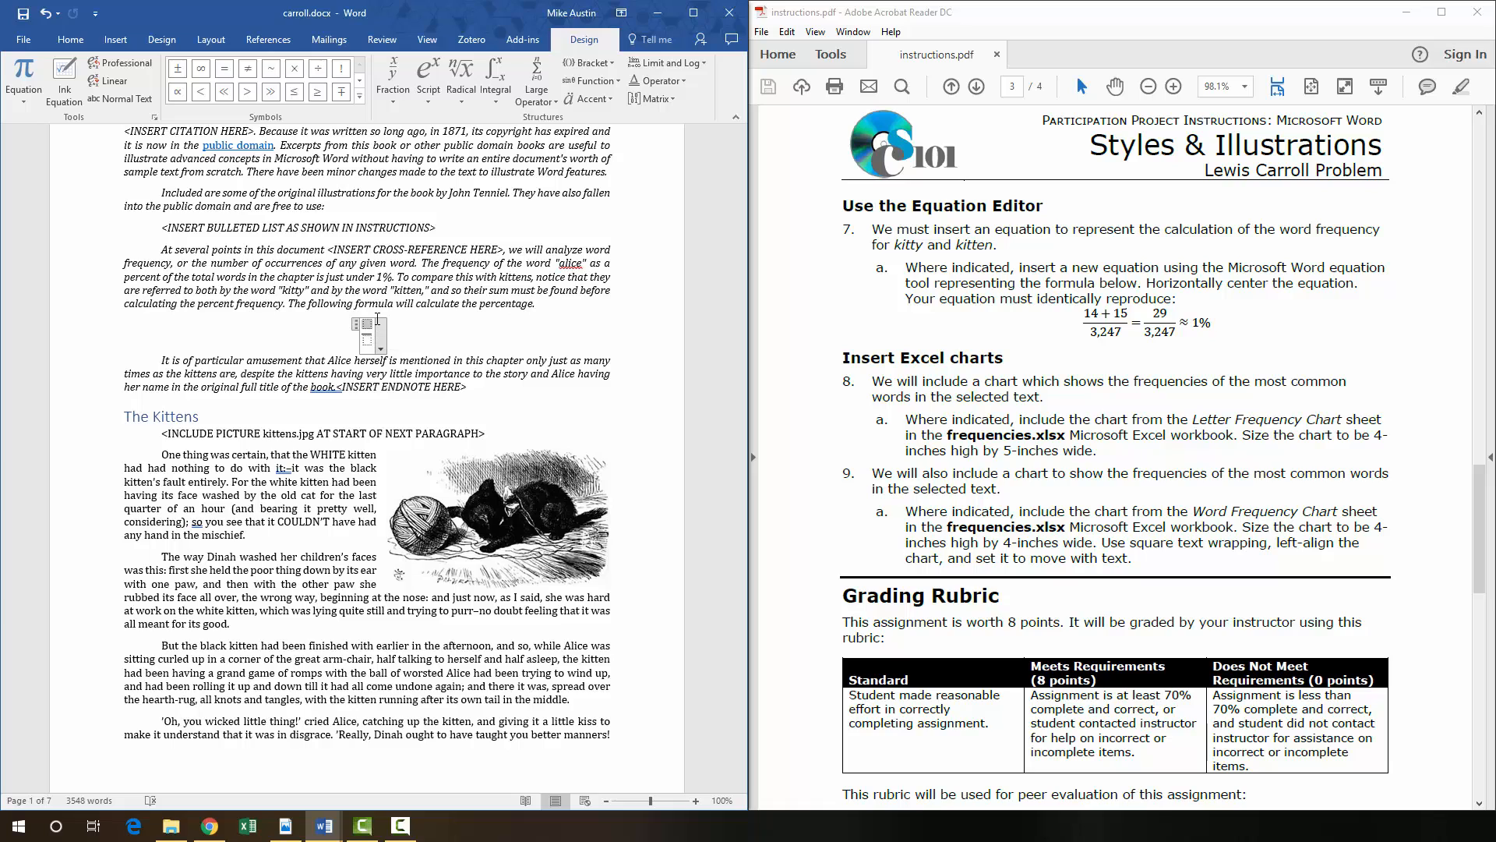
type("14 + ")
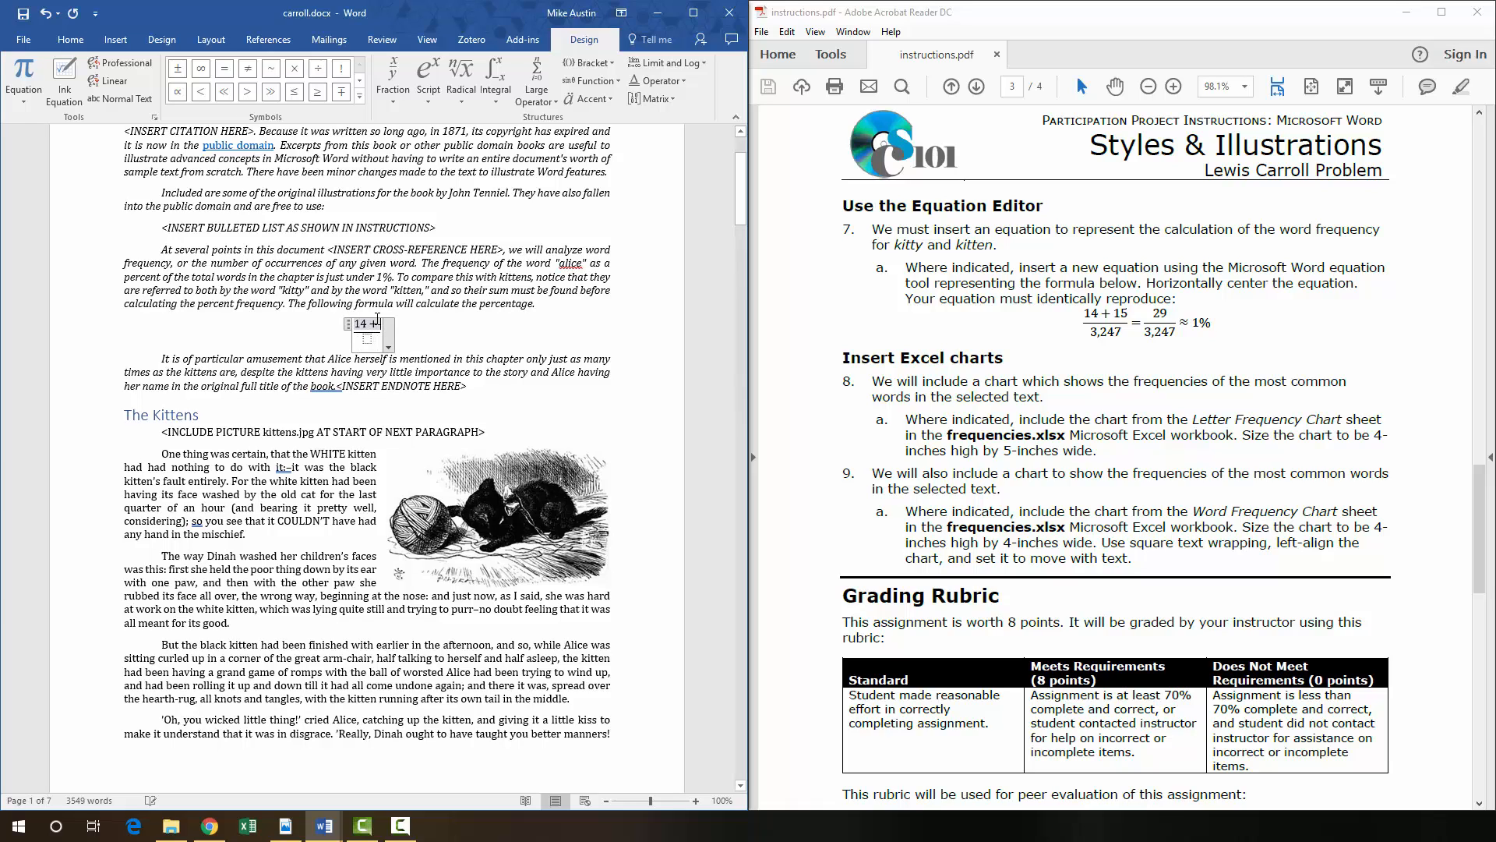
type("15")
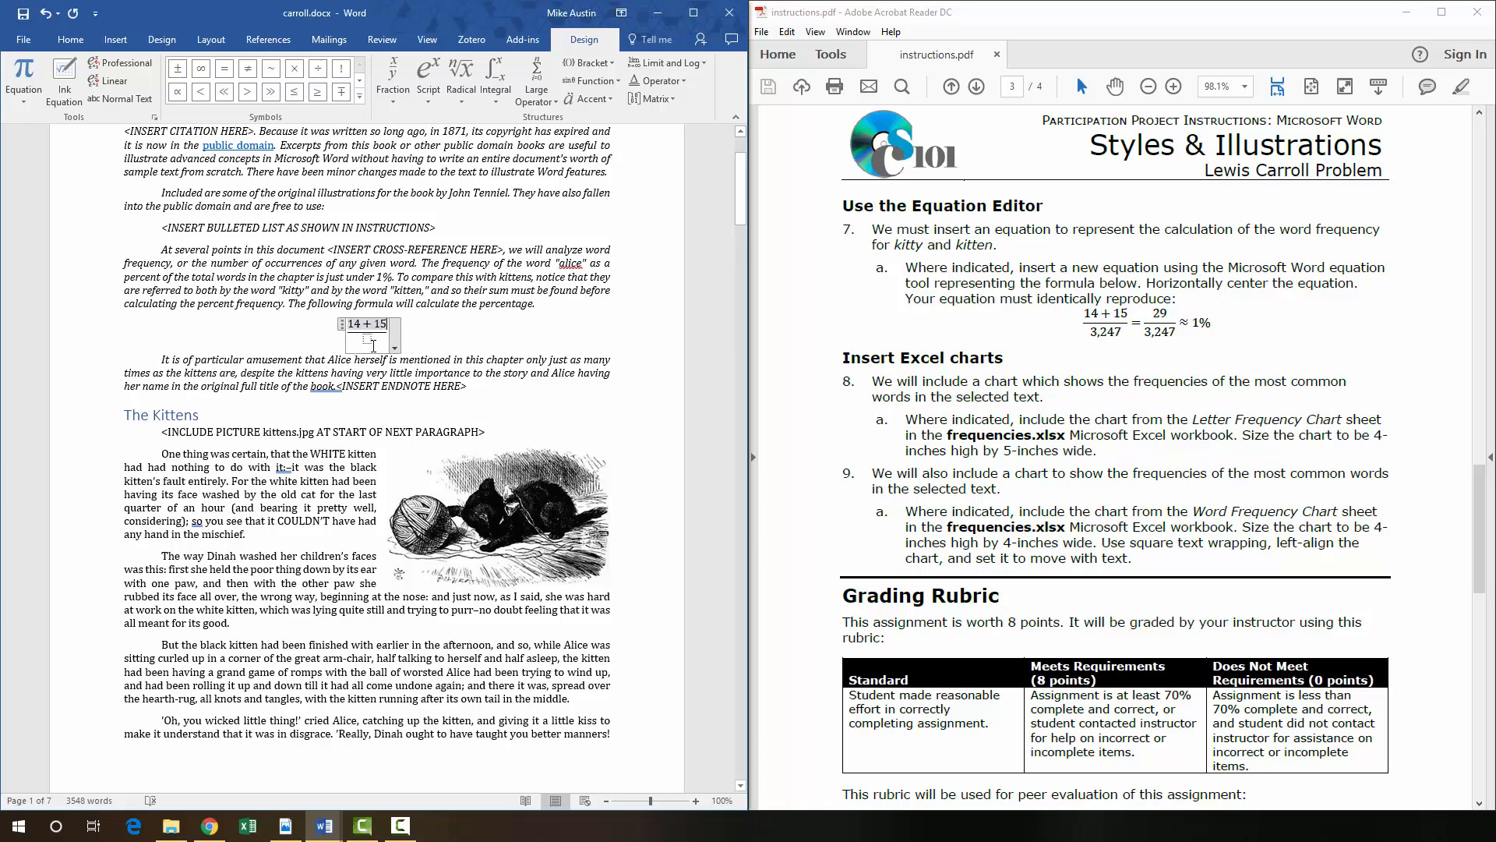
left_click(367, 339)
type("3")
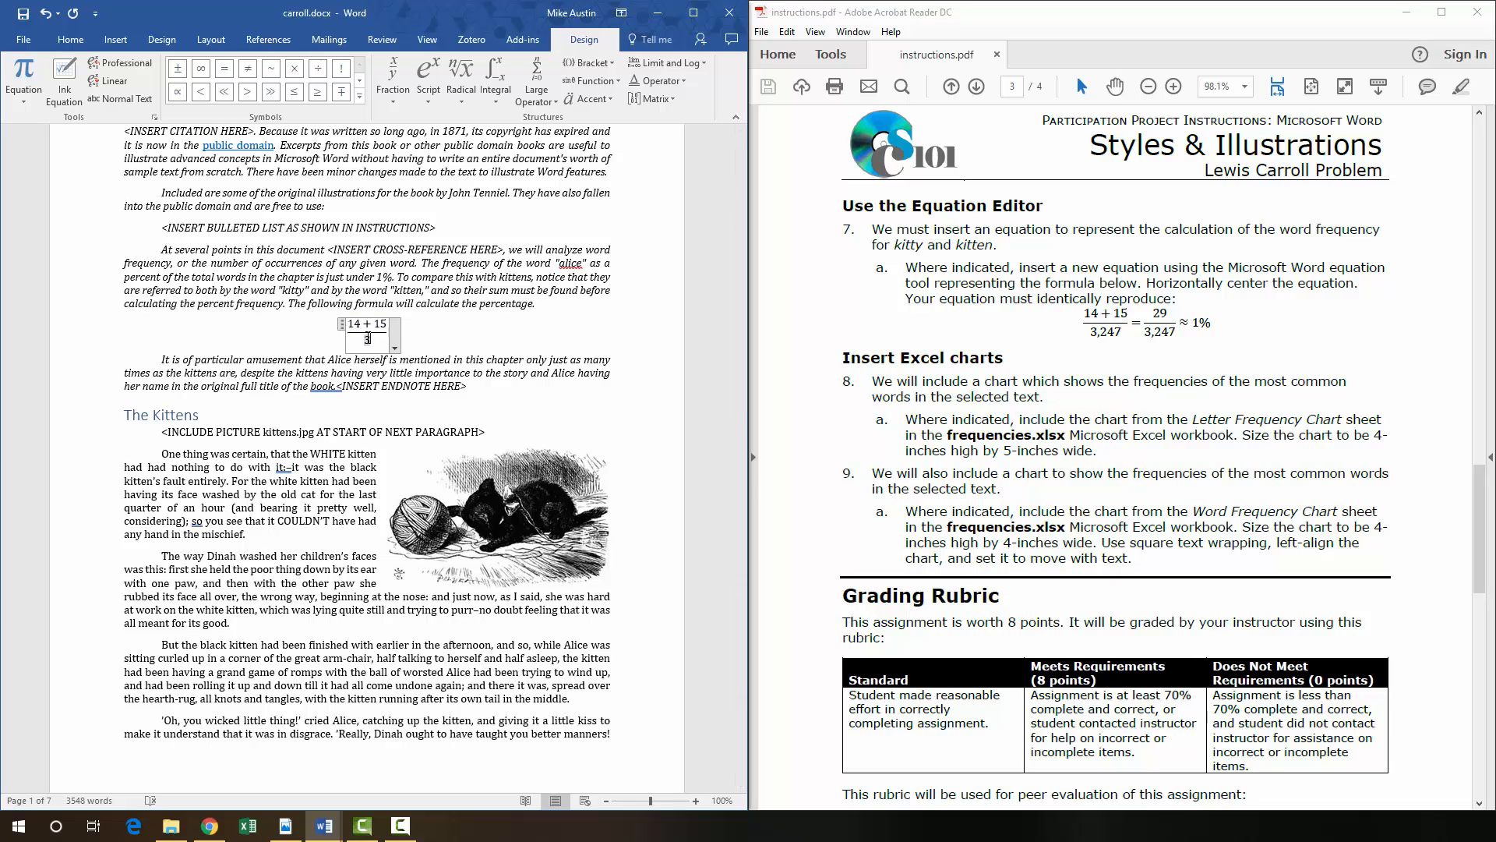
type(",247")
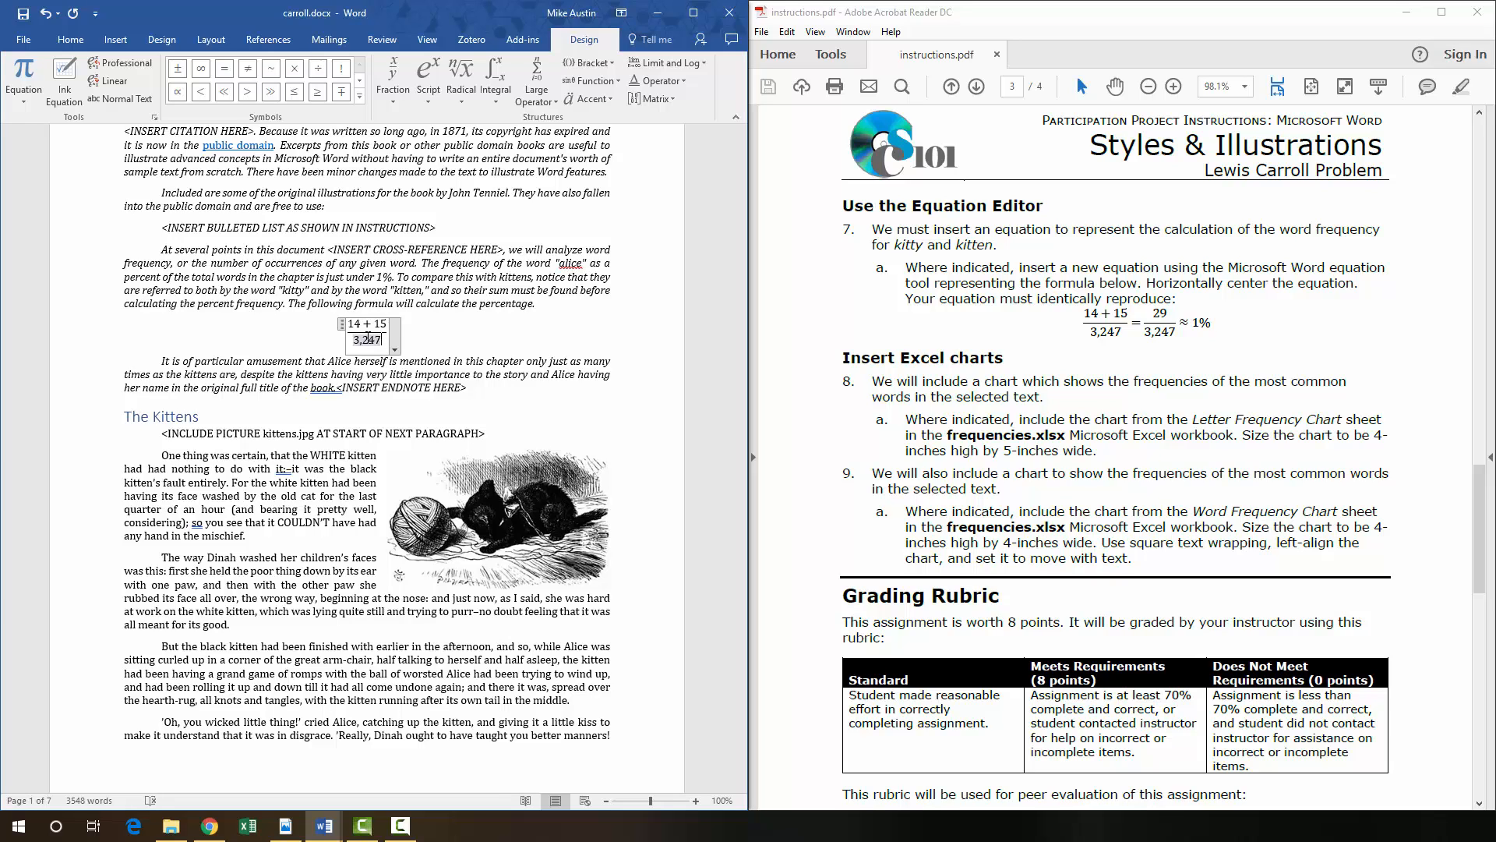
key("Up")
key("Right")
type("=")
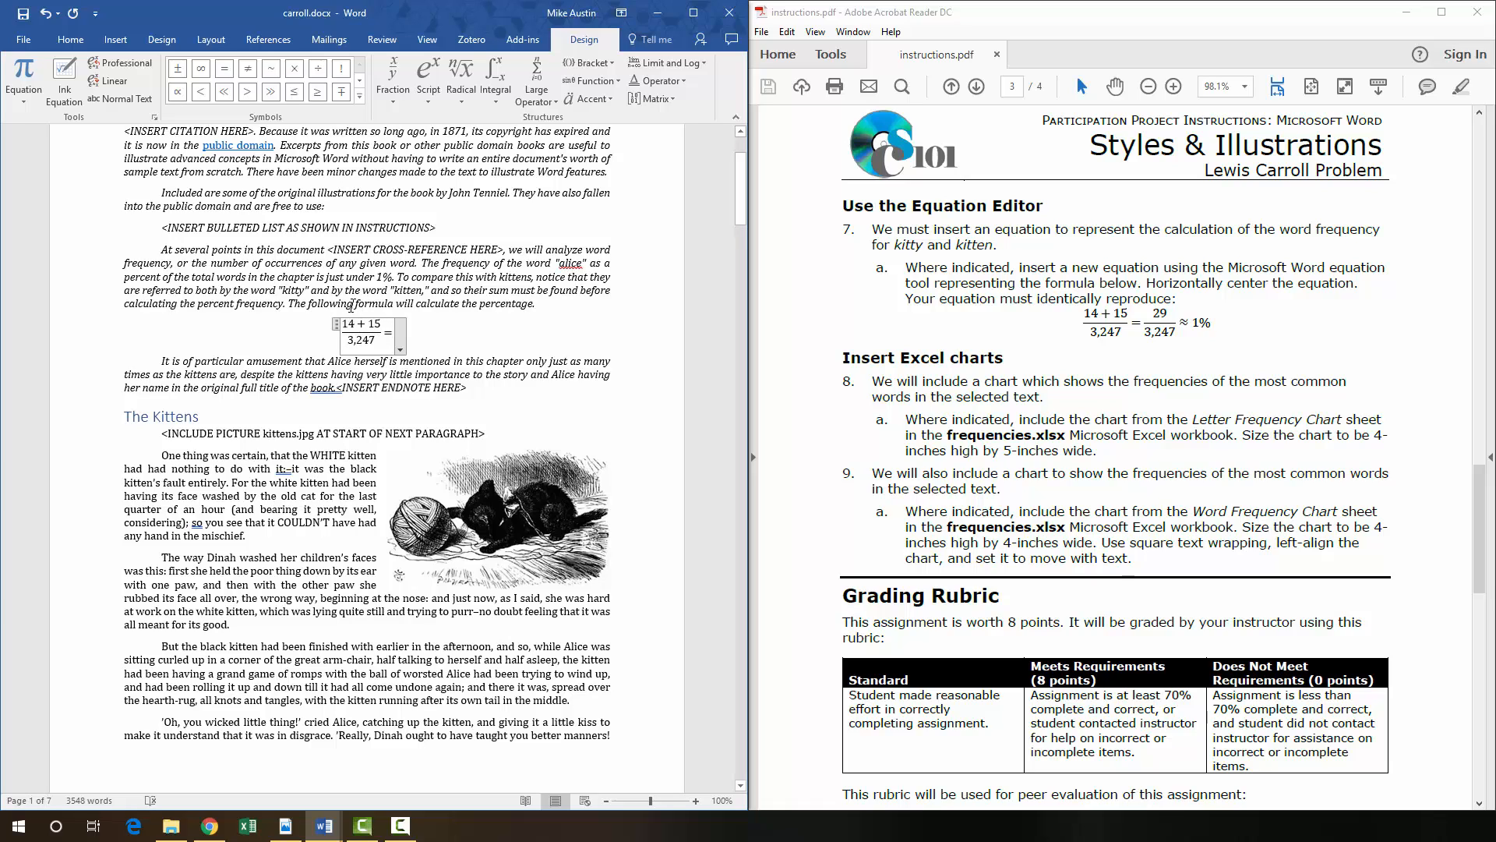
left_click(429, 94)
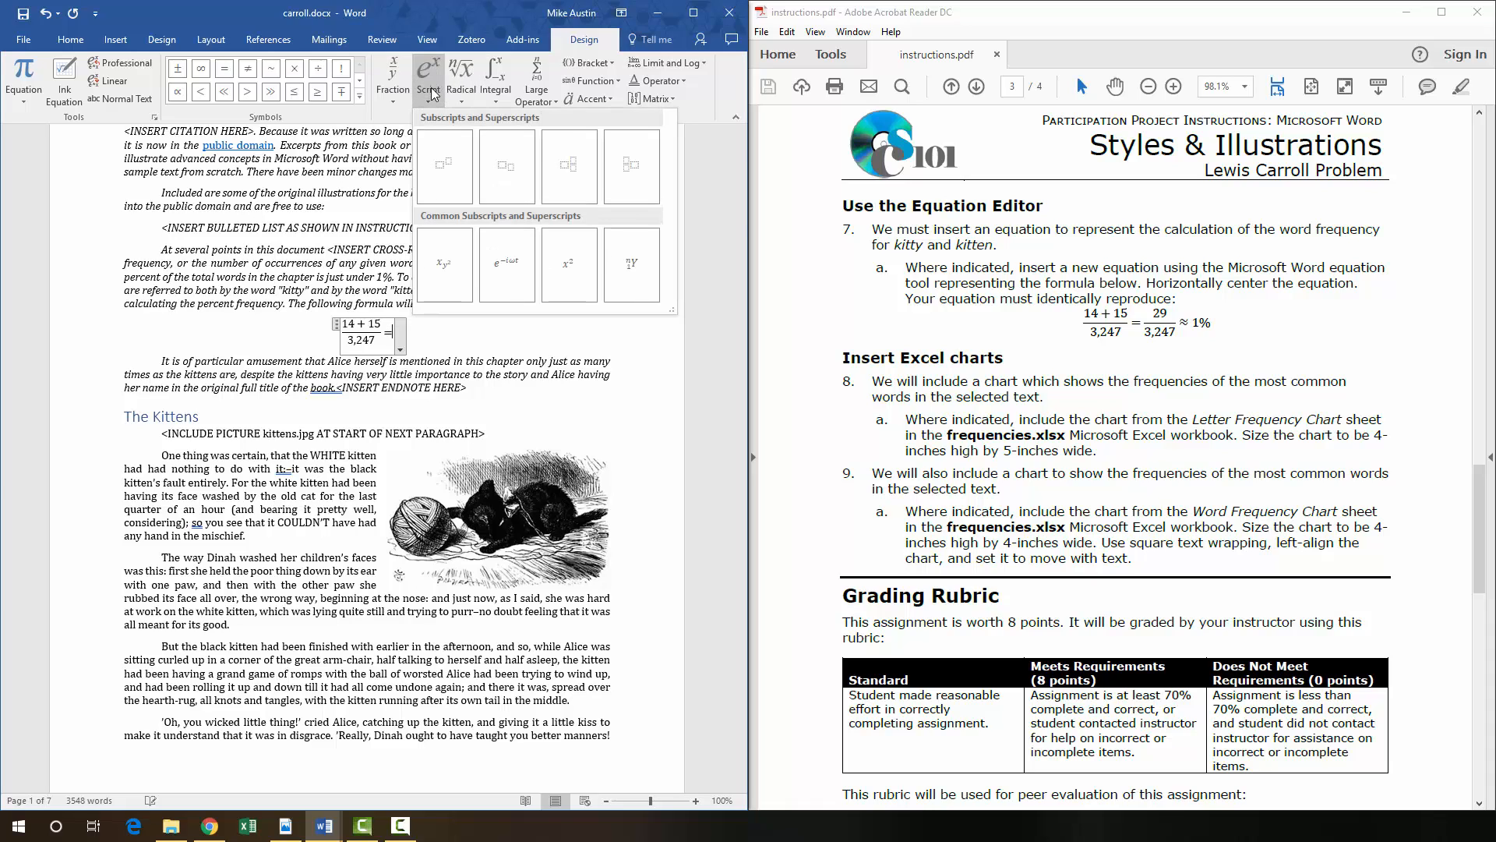
left_click(433, 94)
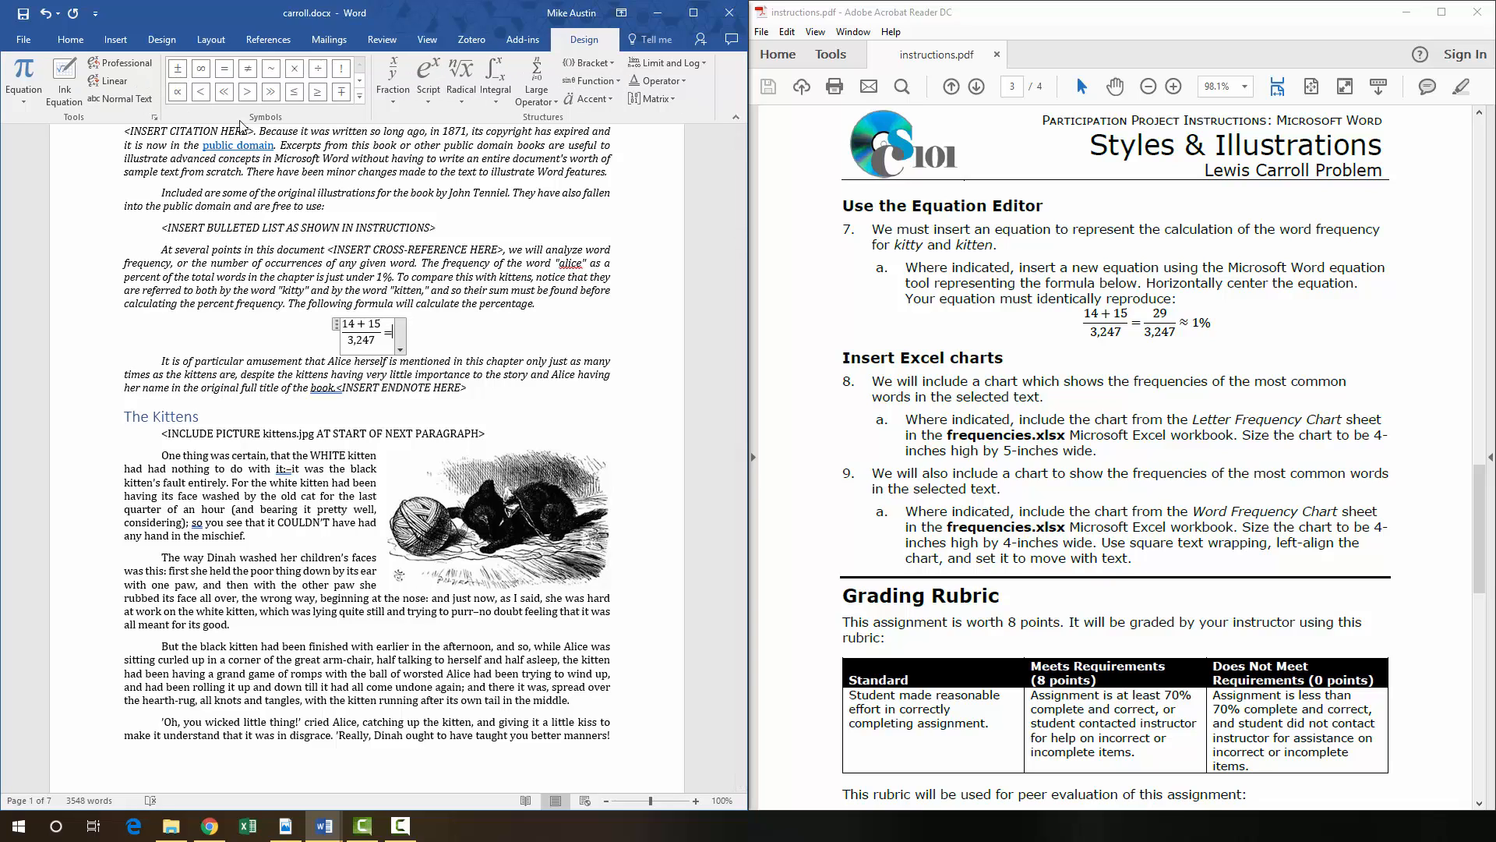
left_click(360, 96)
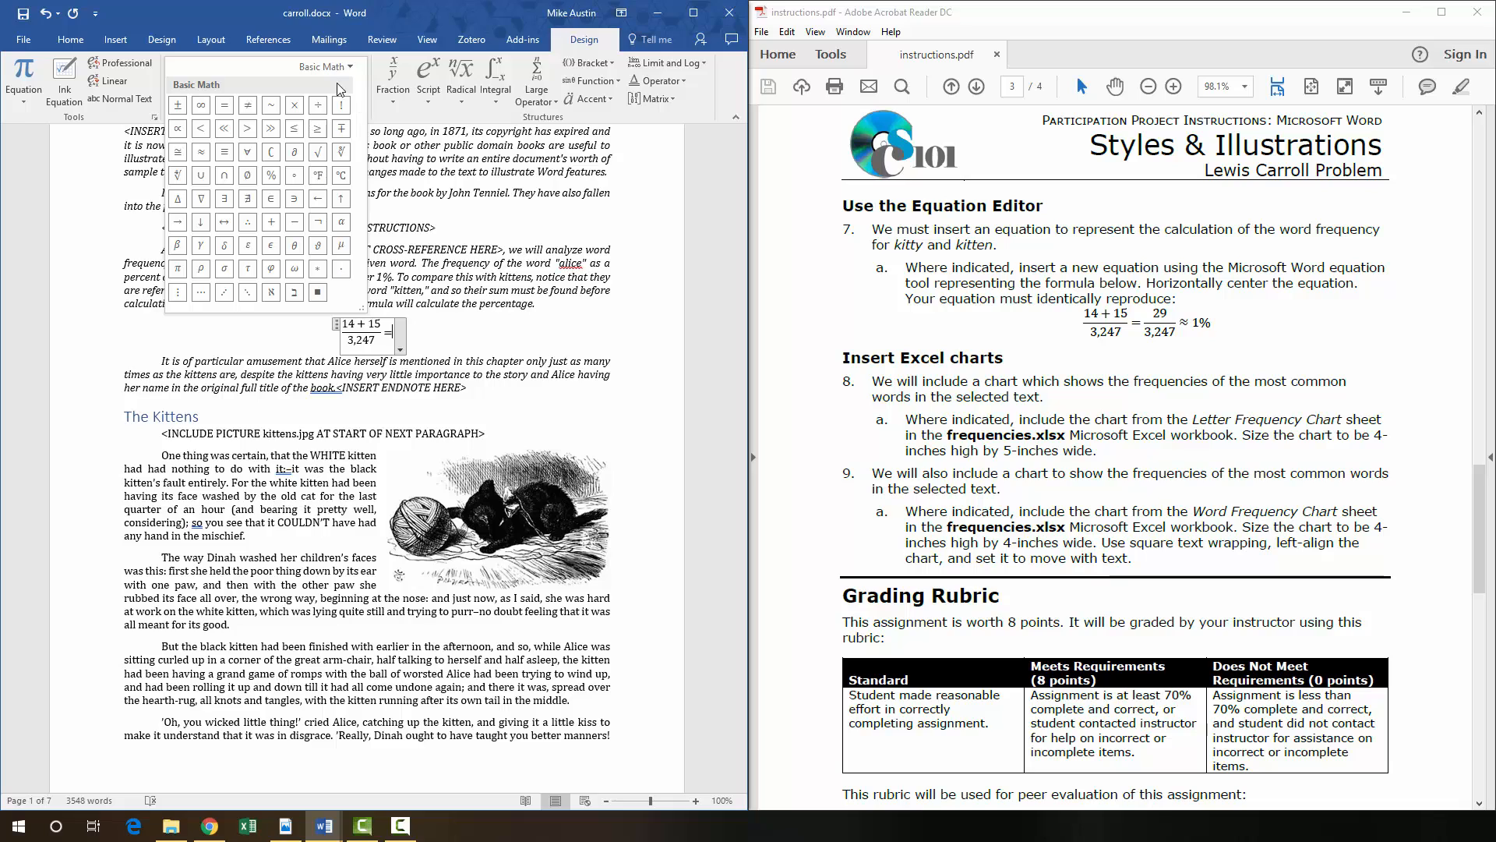
left_click(343, 68)
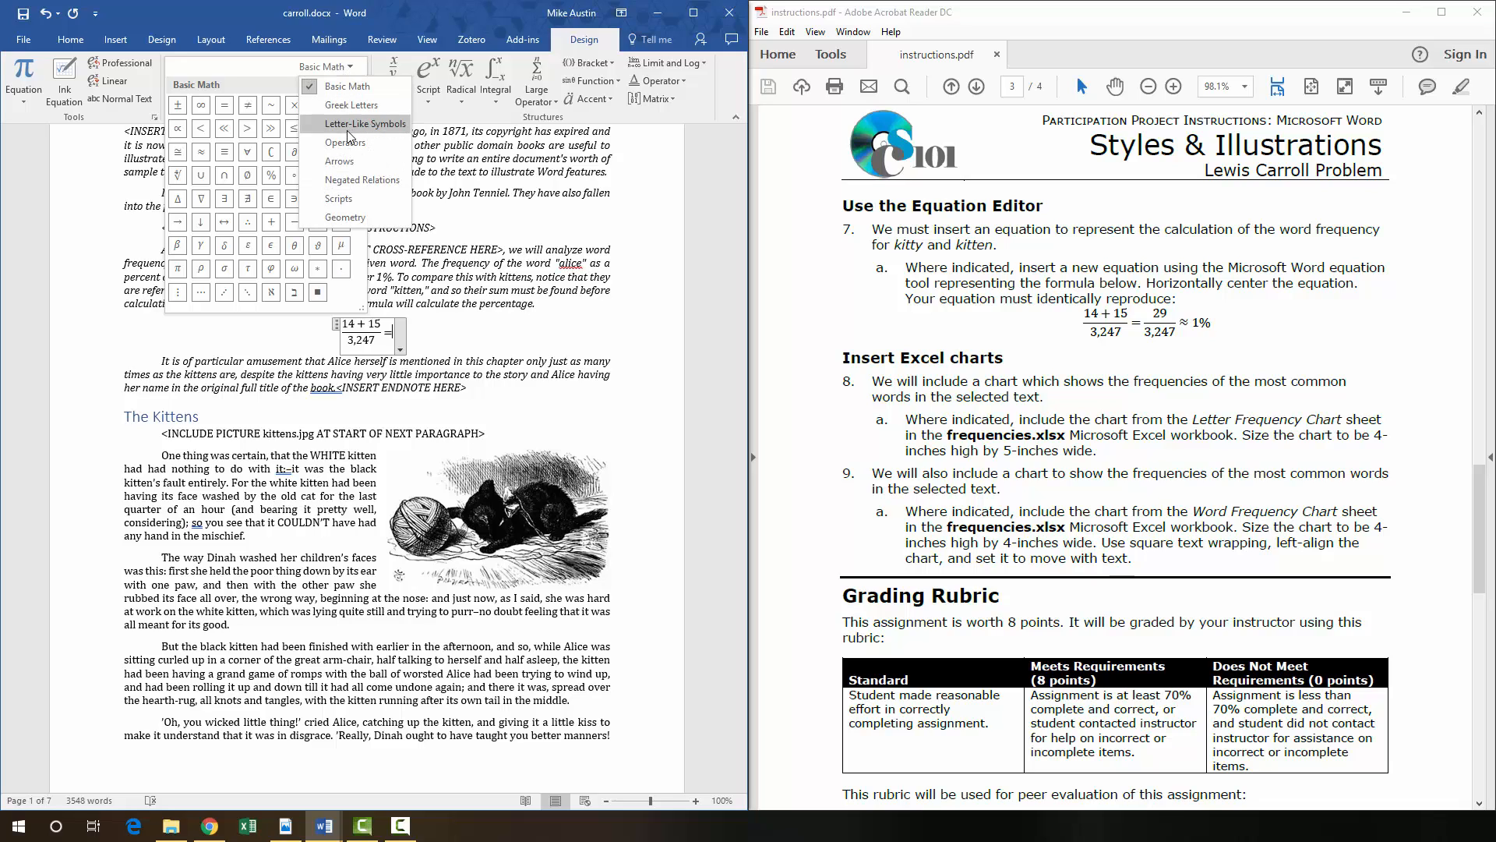
left_click(353, 106)
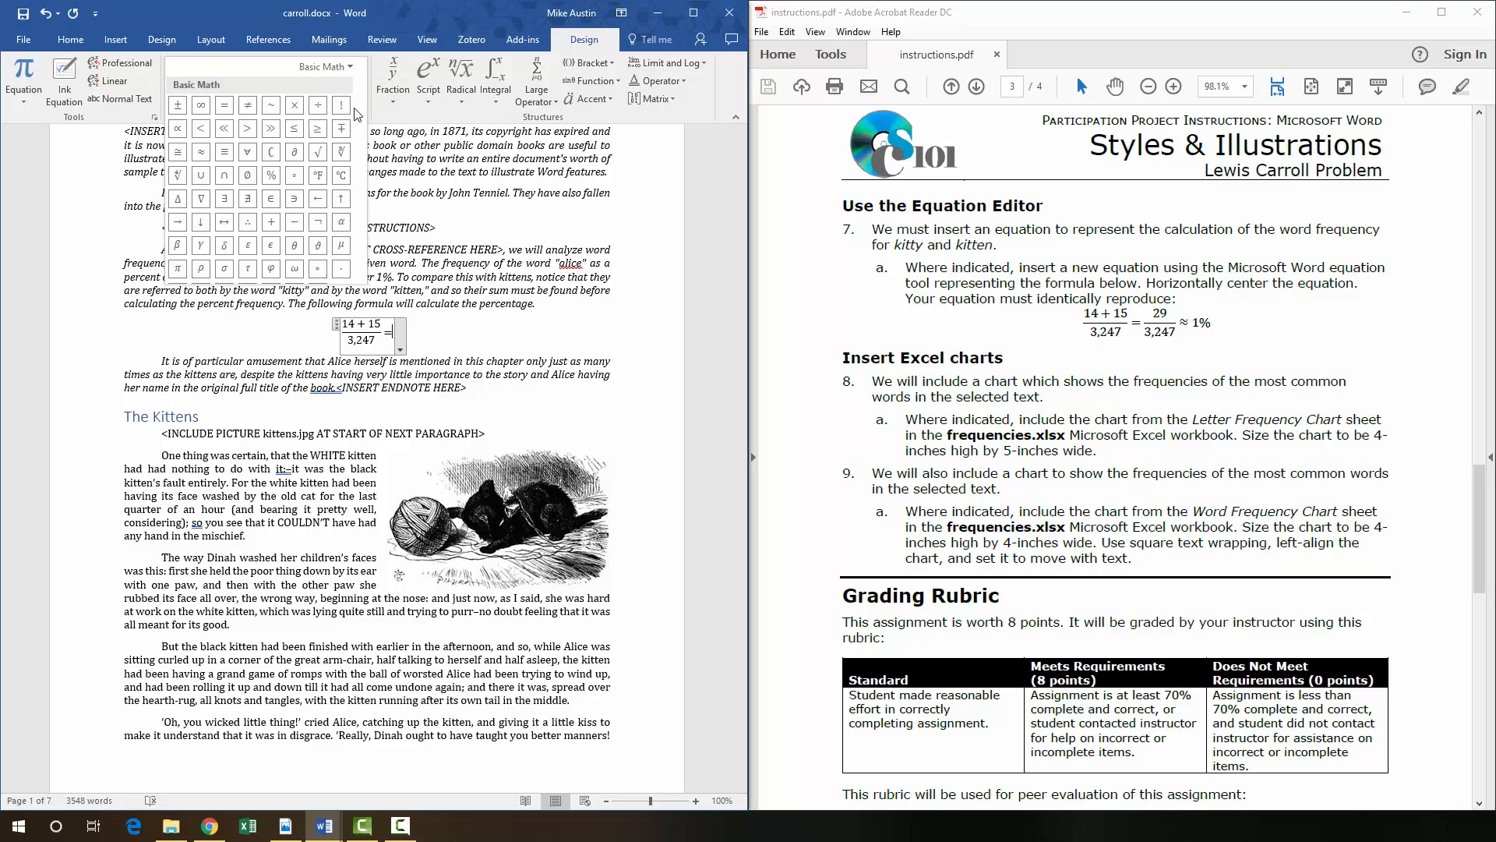
left_click(350, 70)
left_click(350, 93)
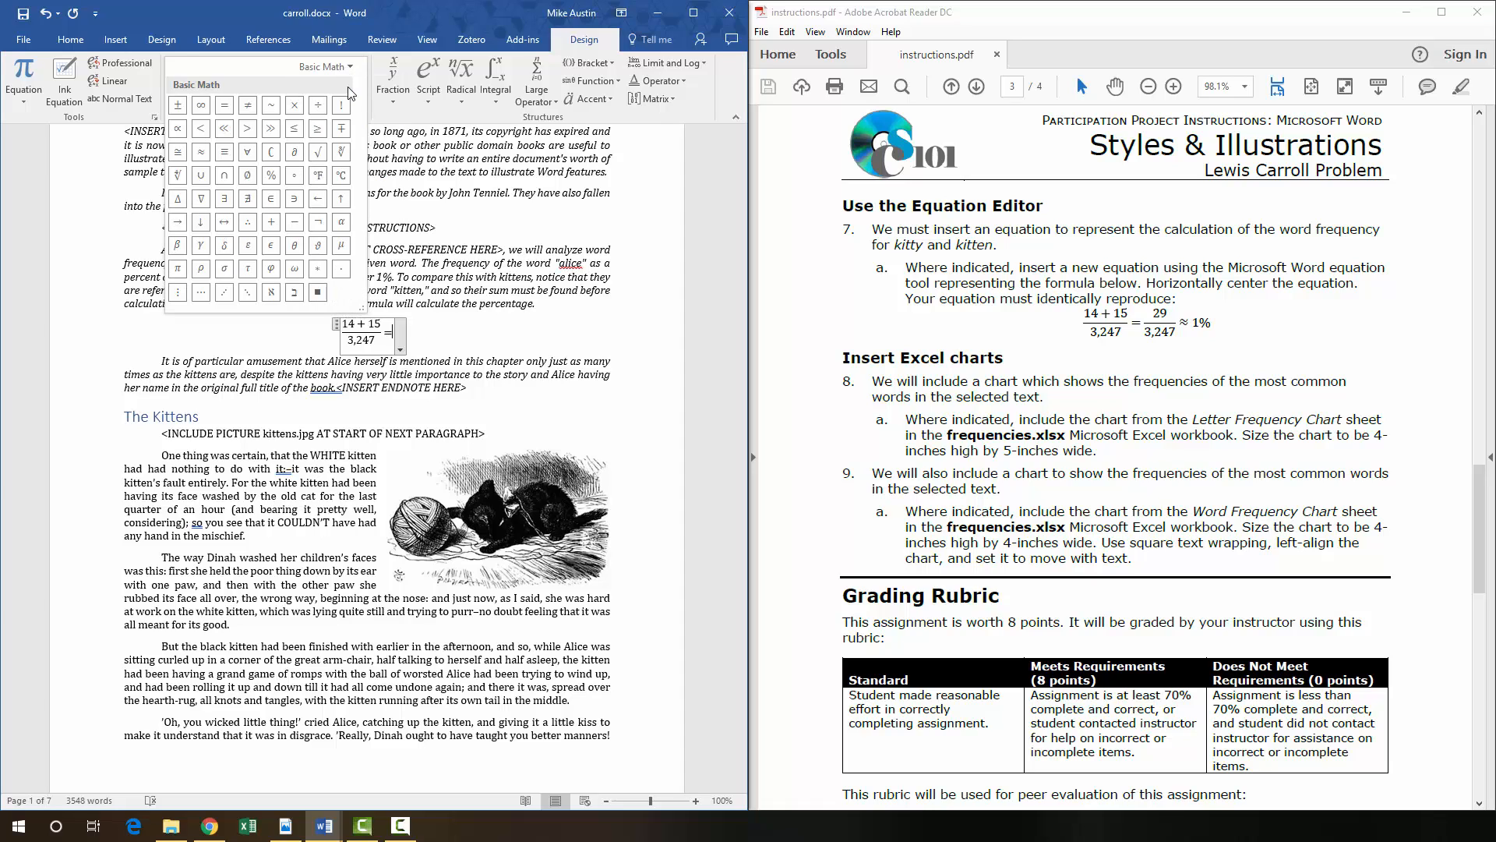
key("Escape")
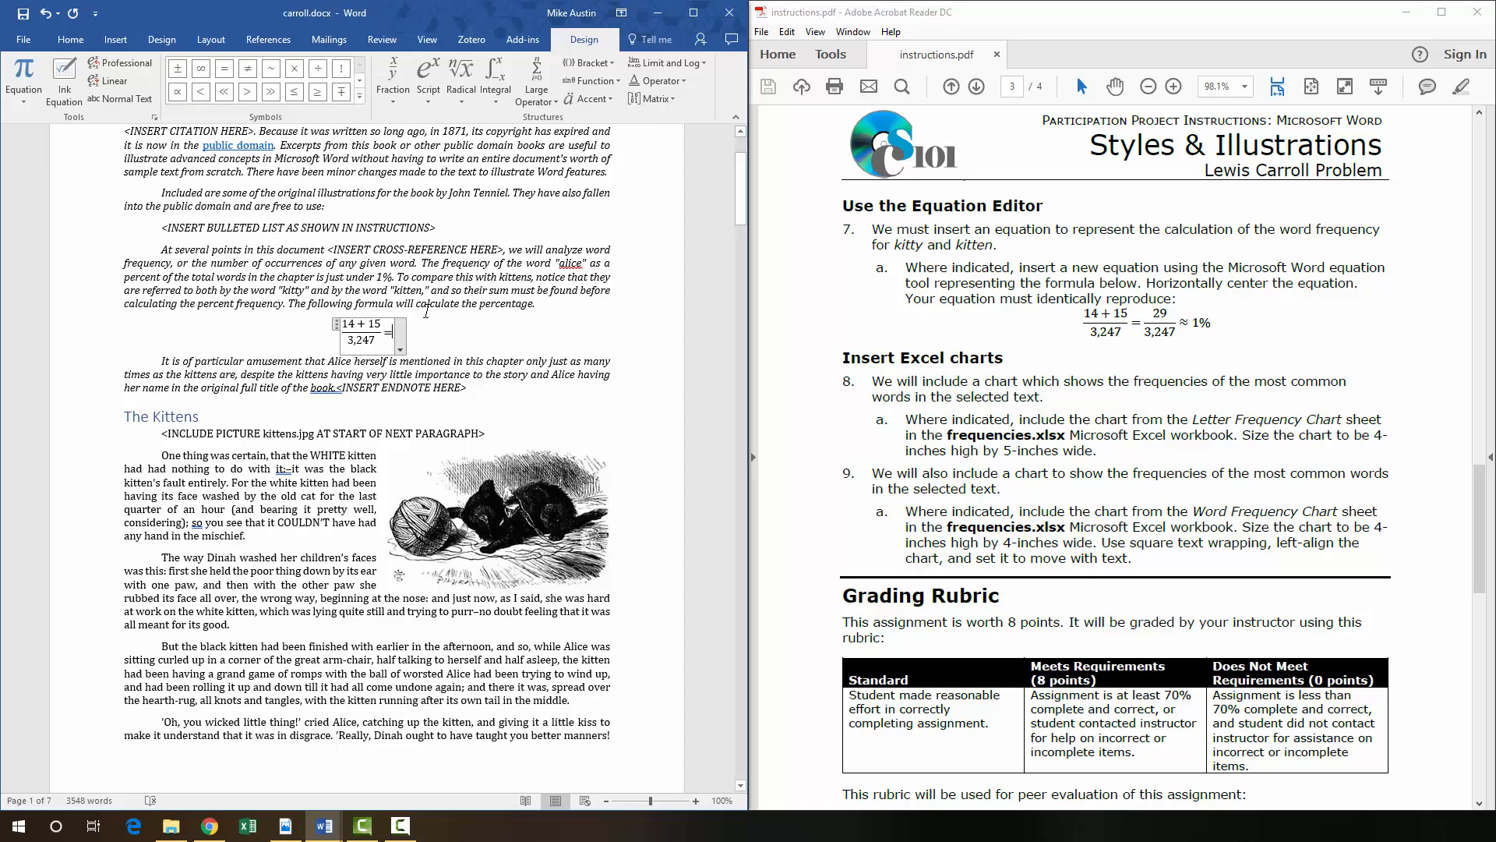
- Add a second stacked fraction of 29 over 3,247 after the equals sign in the equation
left_click(404, 101)
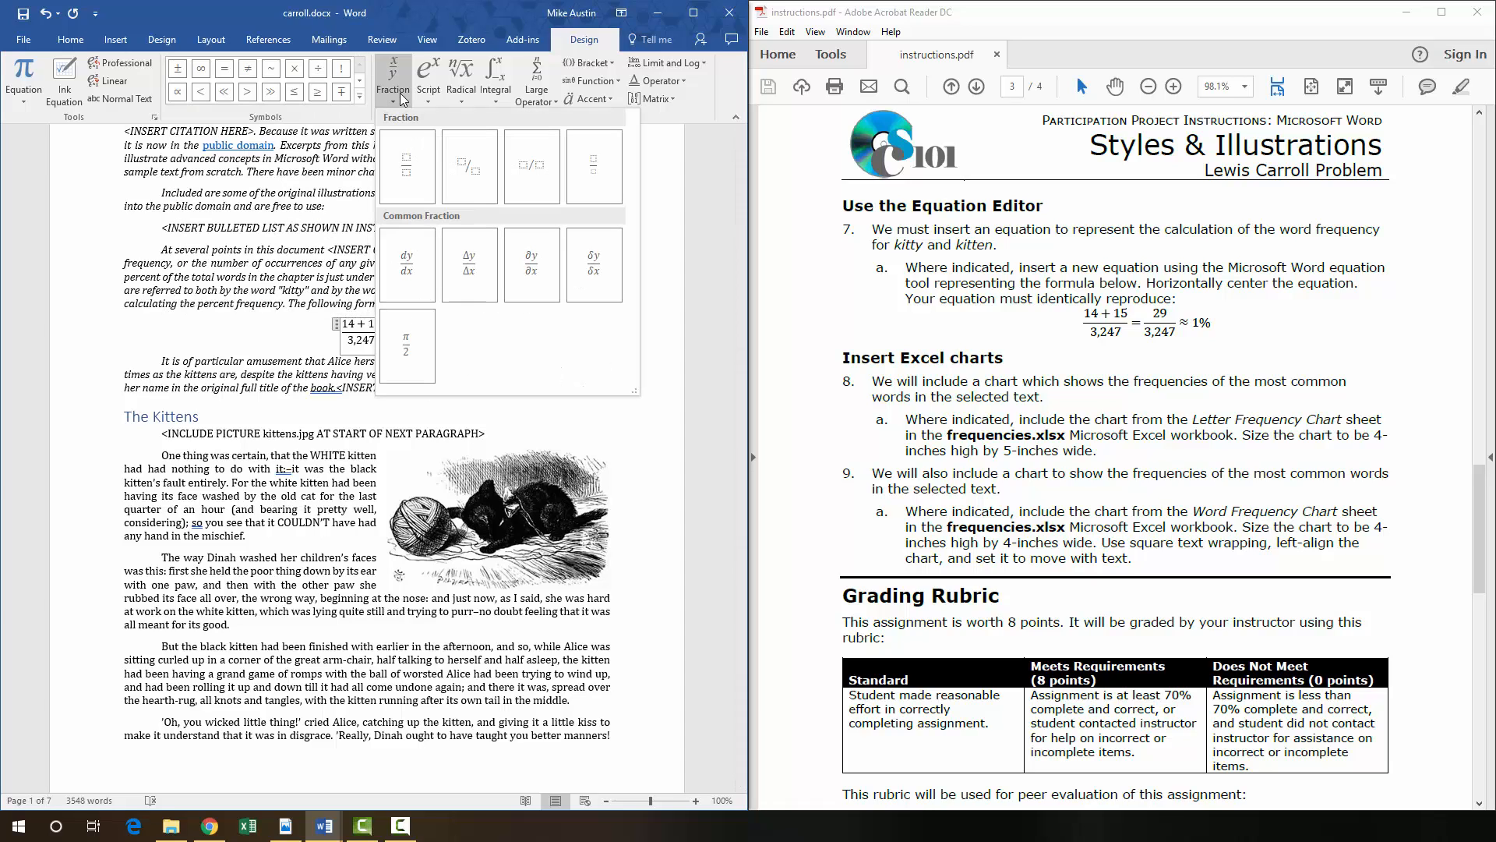
left_click(407, 166)
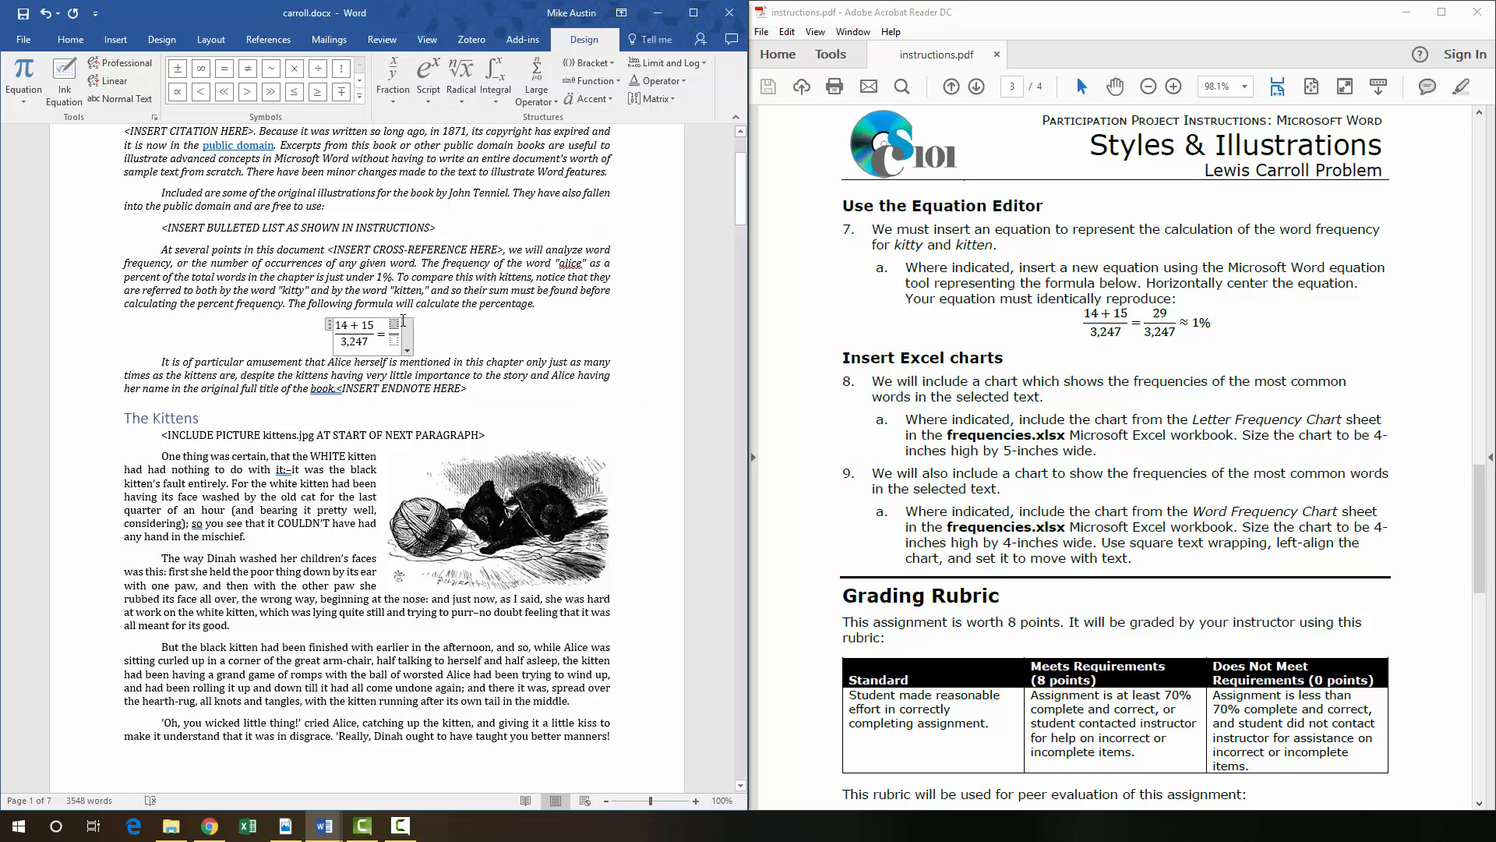
type("29")
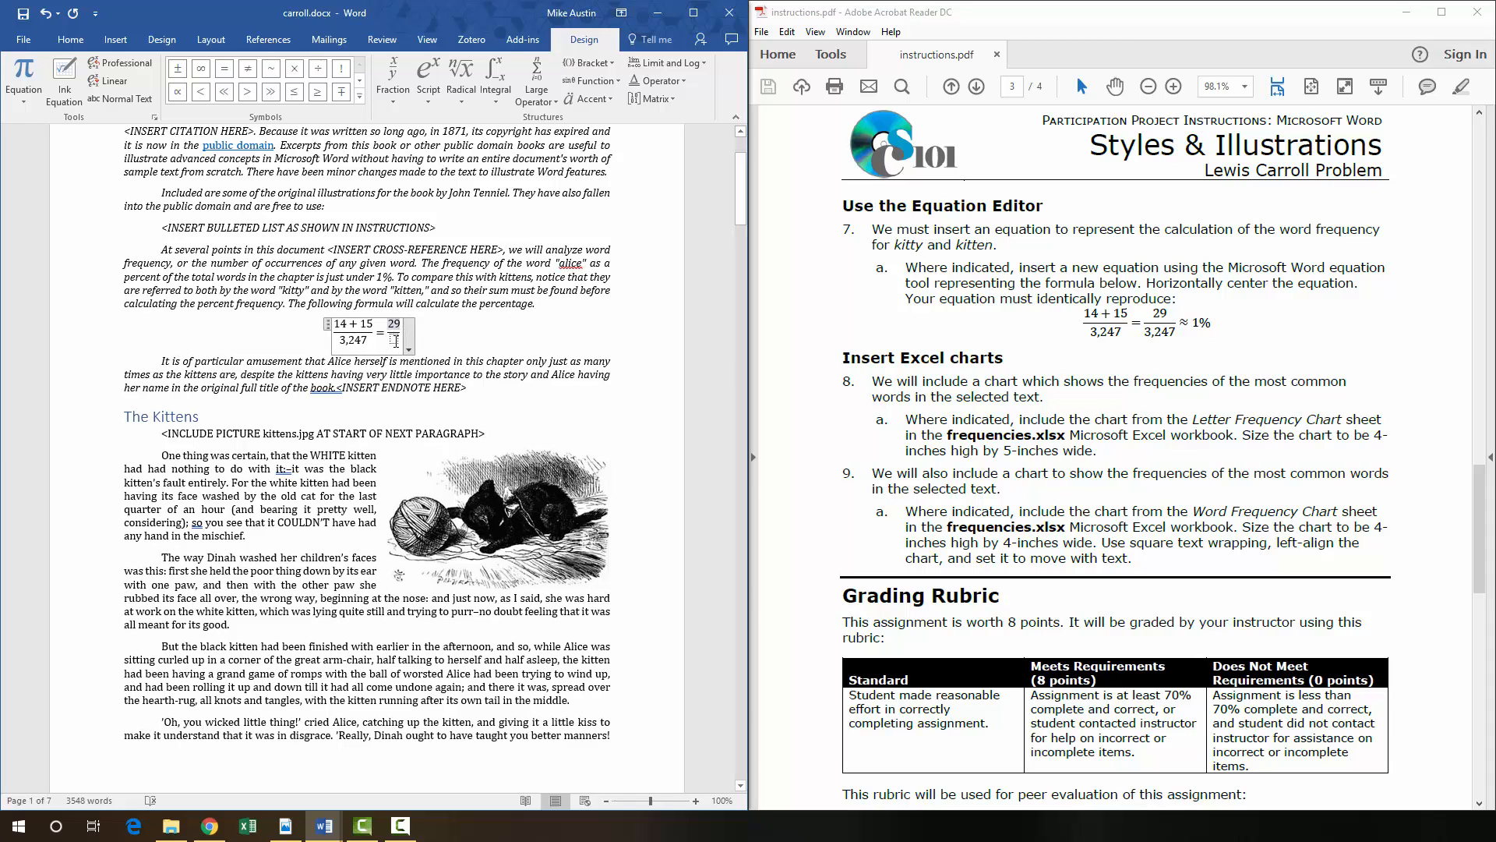
left_click(396, 340)
type("3,247")
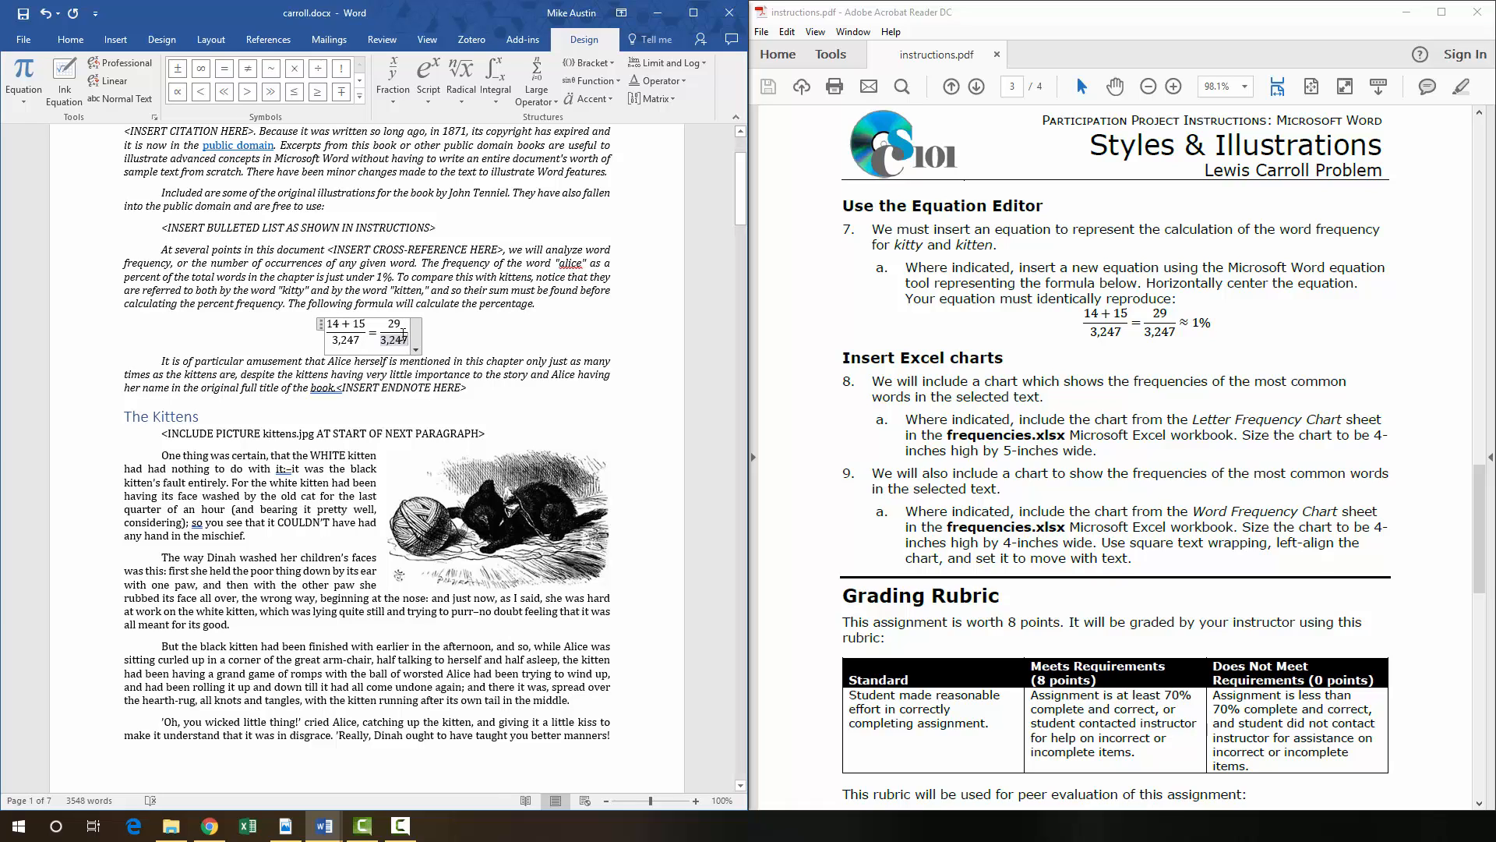
- Finish the equation with the almost-equal symbol ≈ and 1% after the second fraction, and leave the equation
left_click(409, 333)
left_click(359, 95)
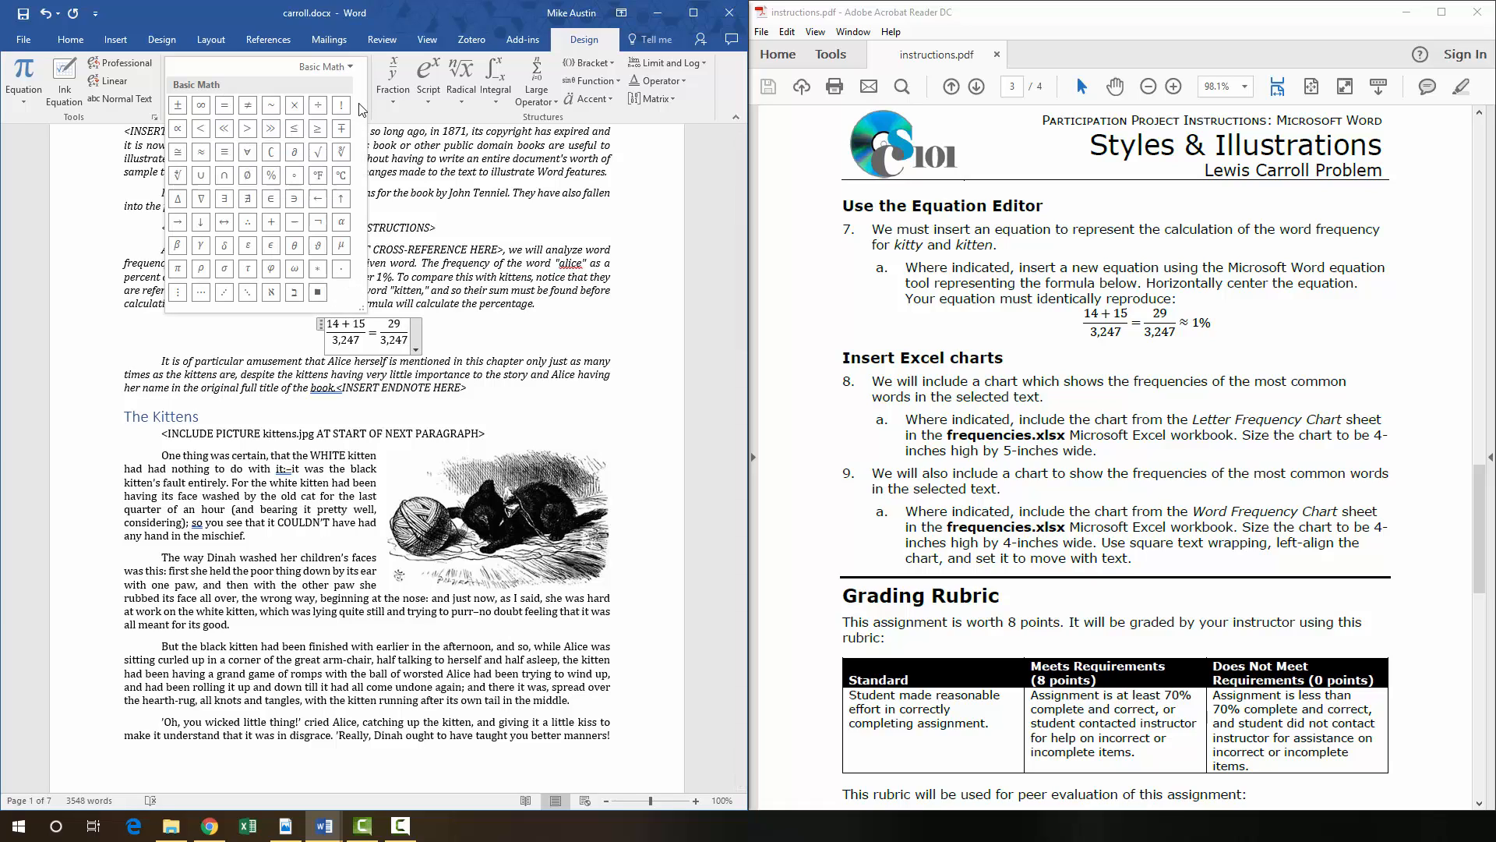
left_click(202, 155)
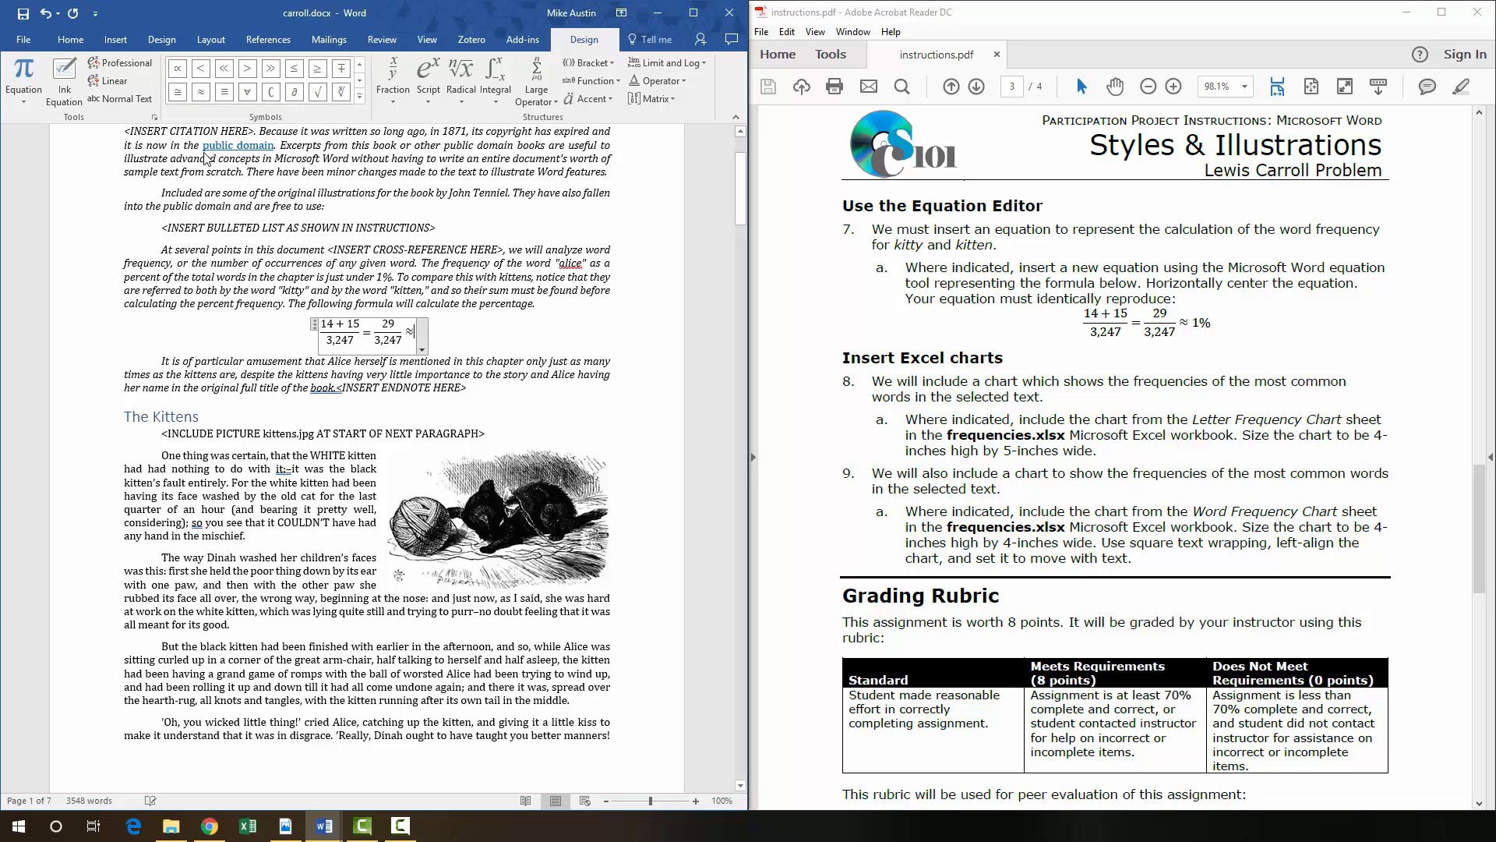
type("1")
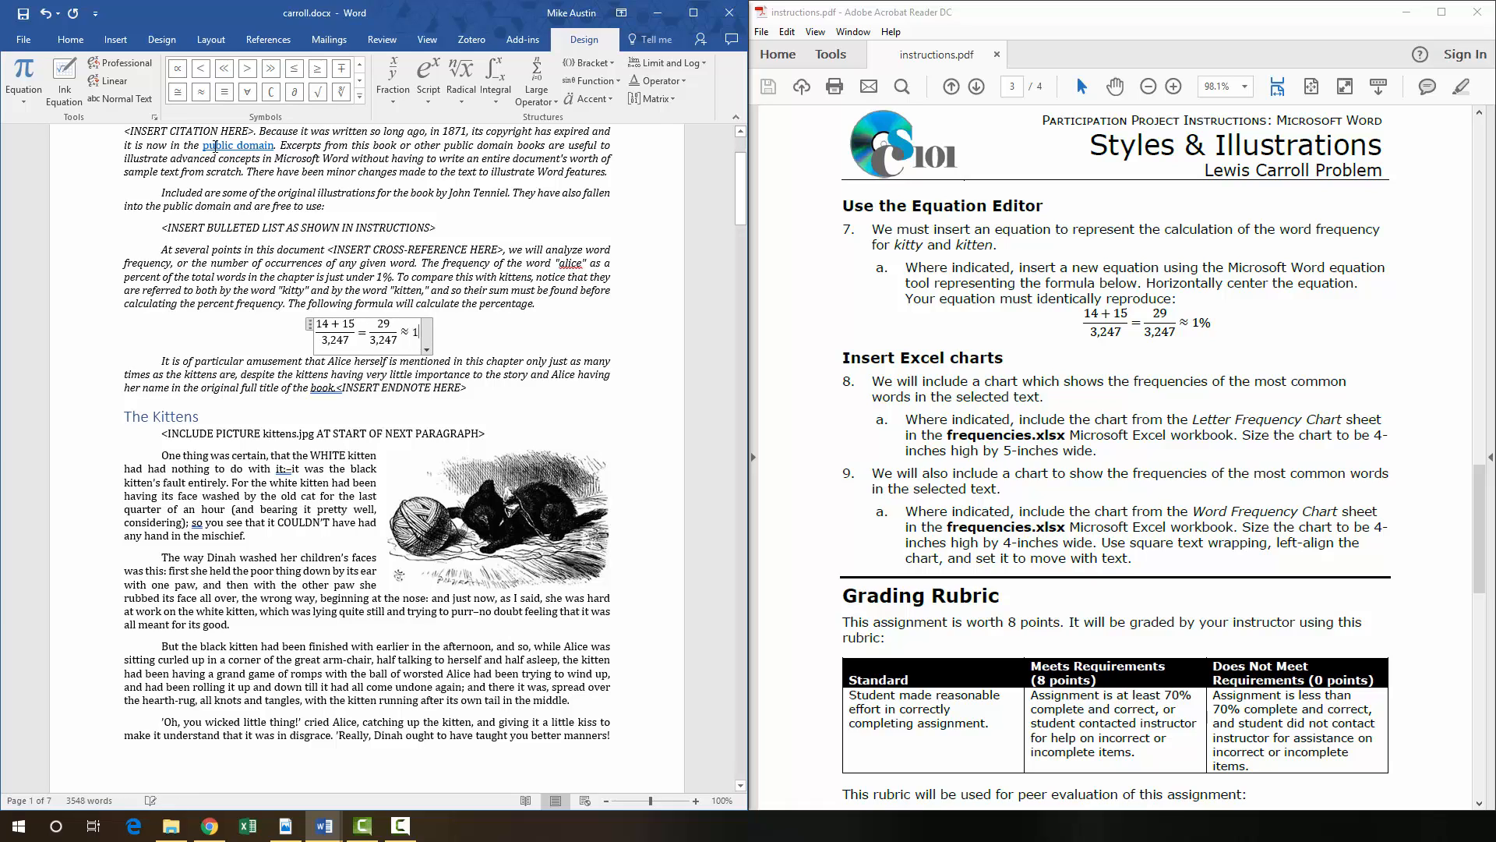
type("%")
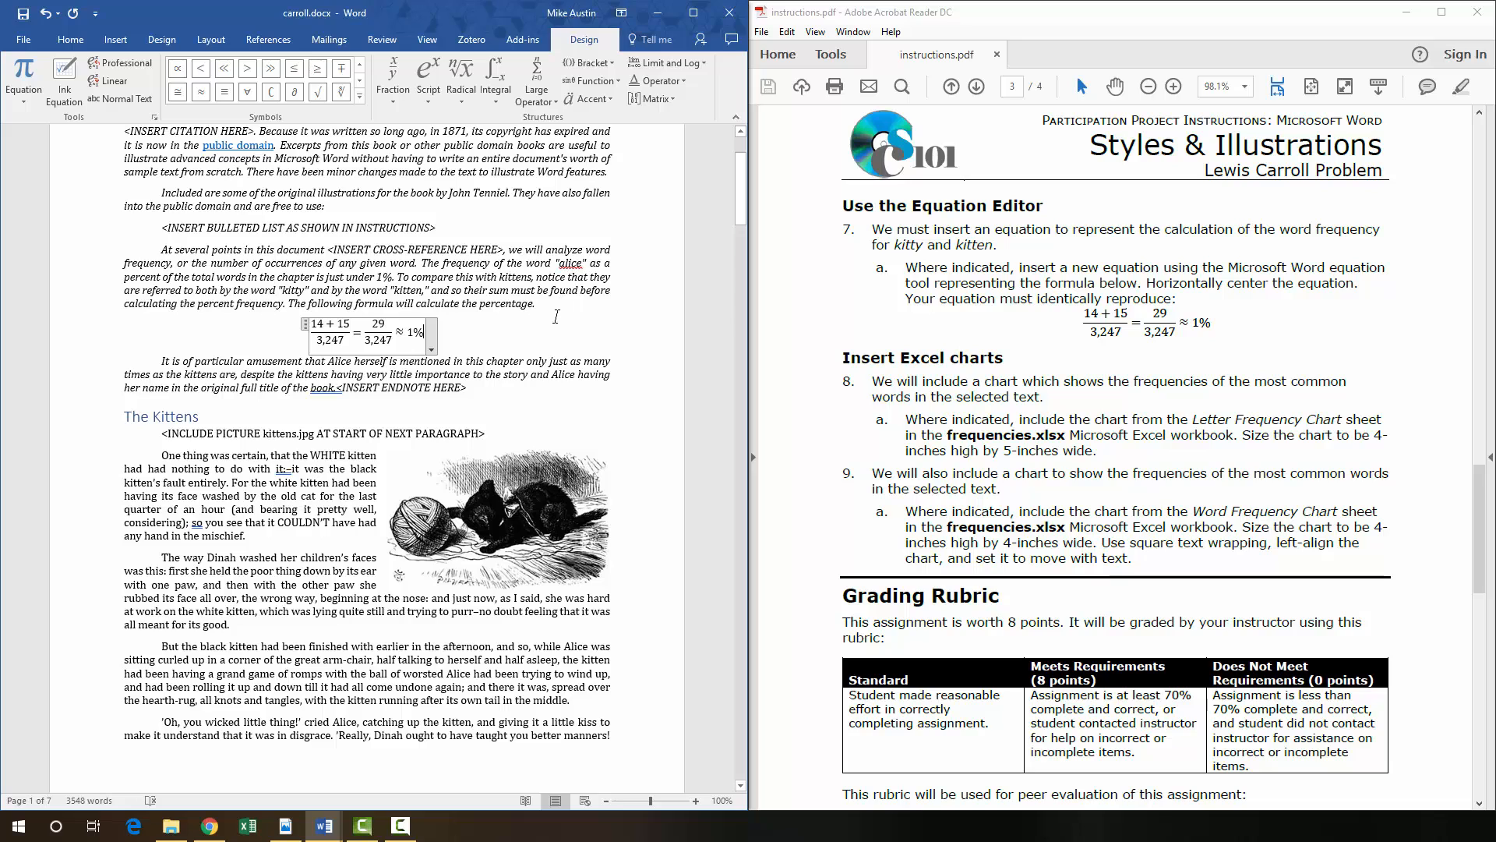
left_click(538, 328)
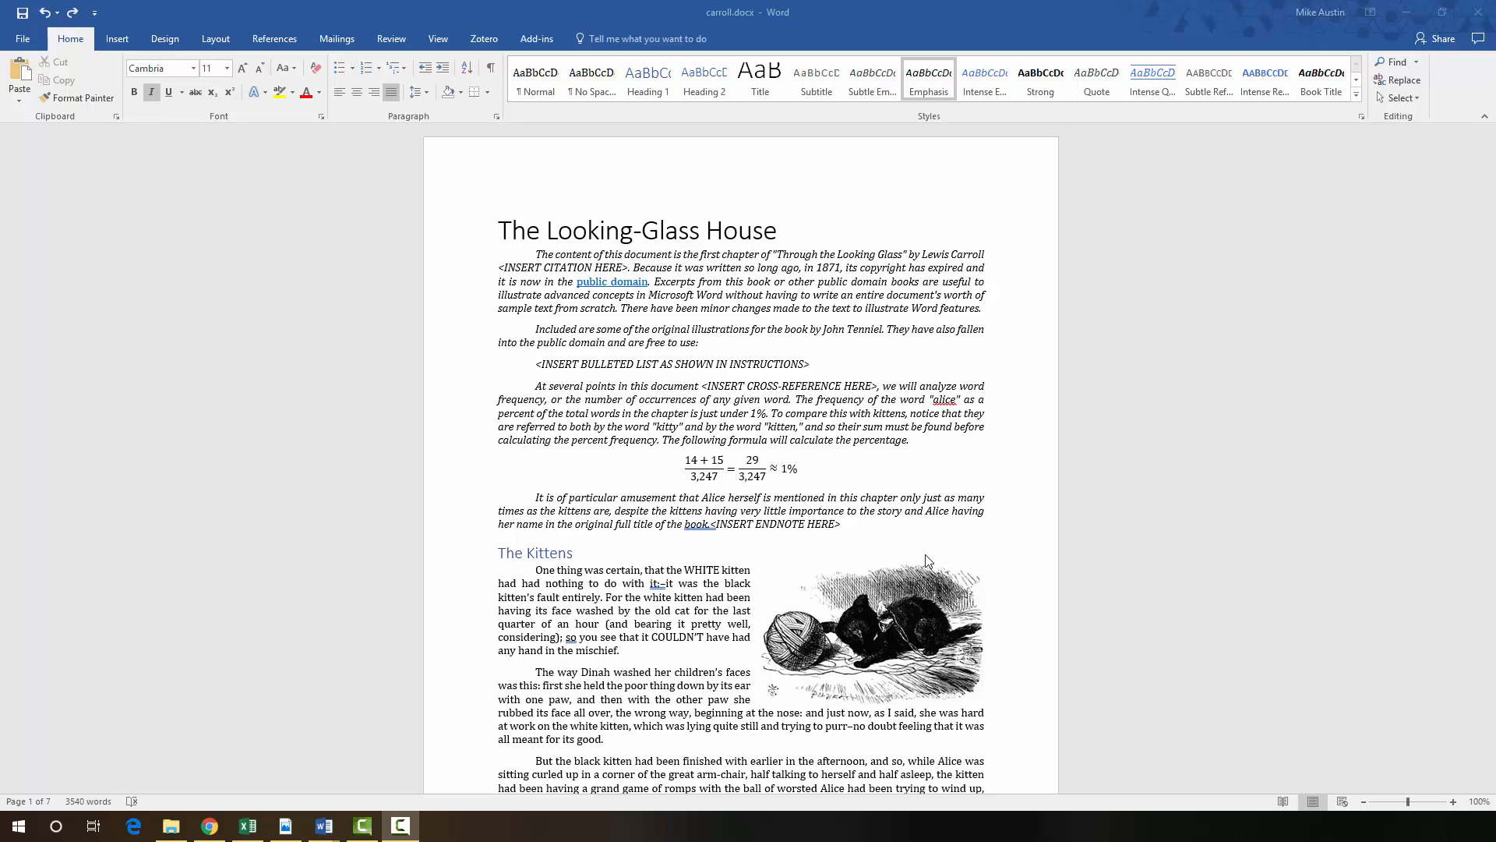
- Switch to frequencies.xlsx in Excel, copy the chart on the Word Frequency Chart sheet, and return to carroll.docx in Word
left_click(248, 826)
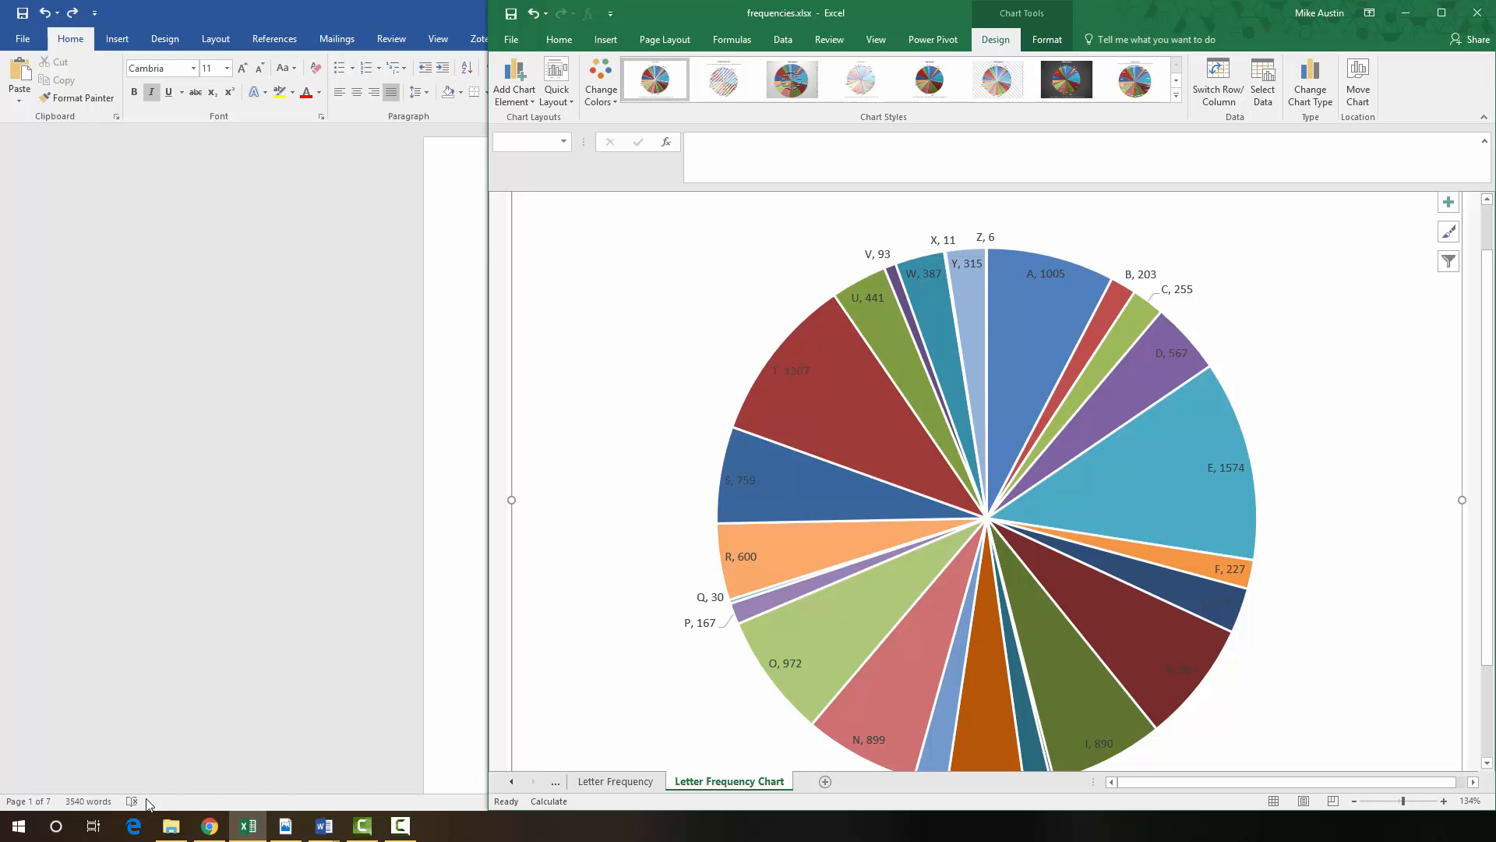
left_click(168, 826)
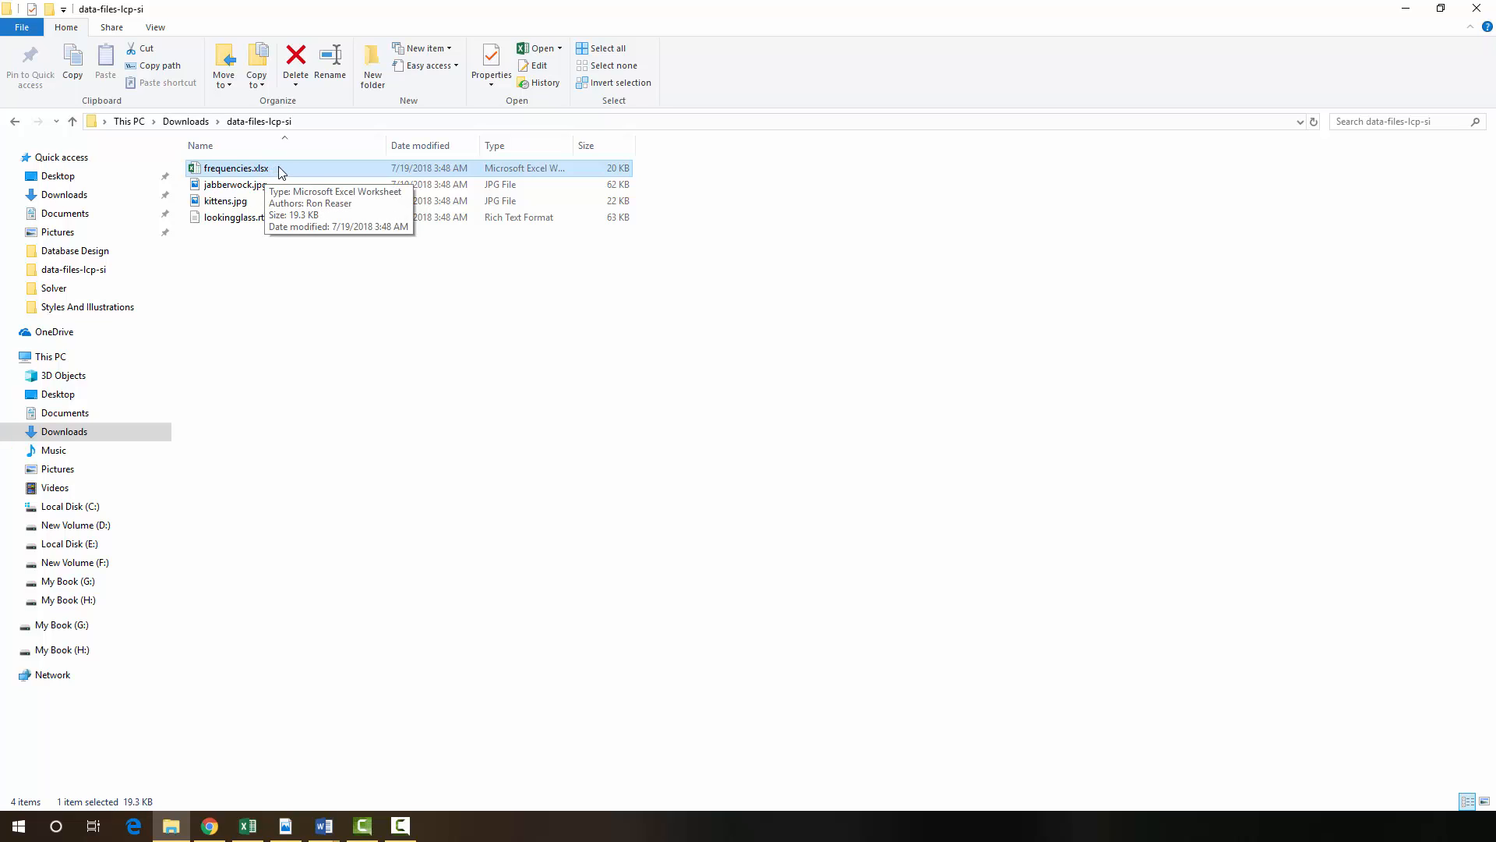
left_click(1406, 9)
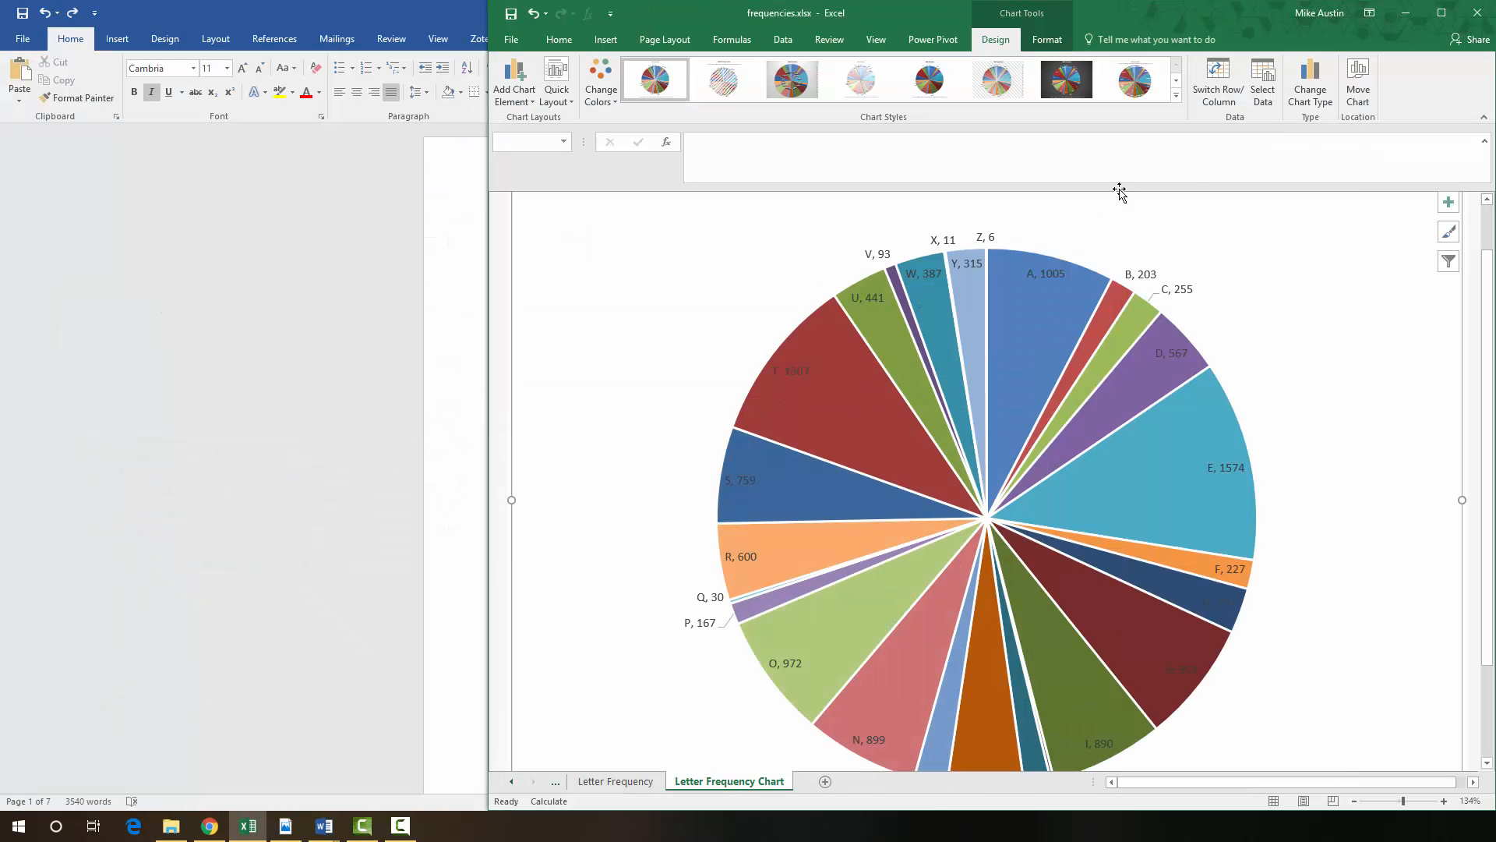
left_click(553, 782)
left_click(553, 782)
left_click(723, 780)
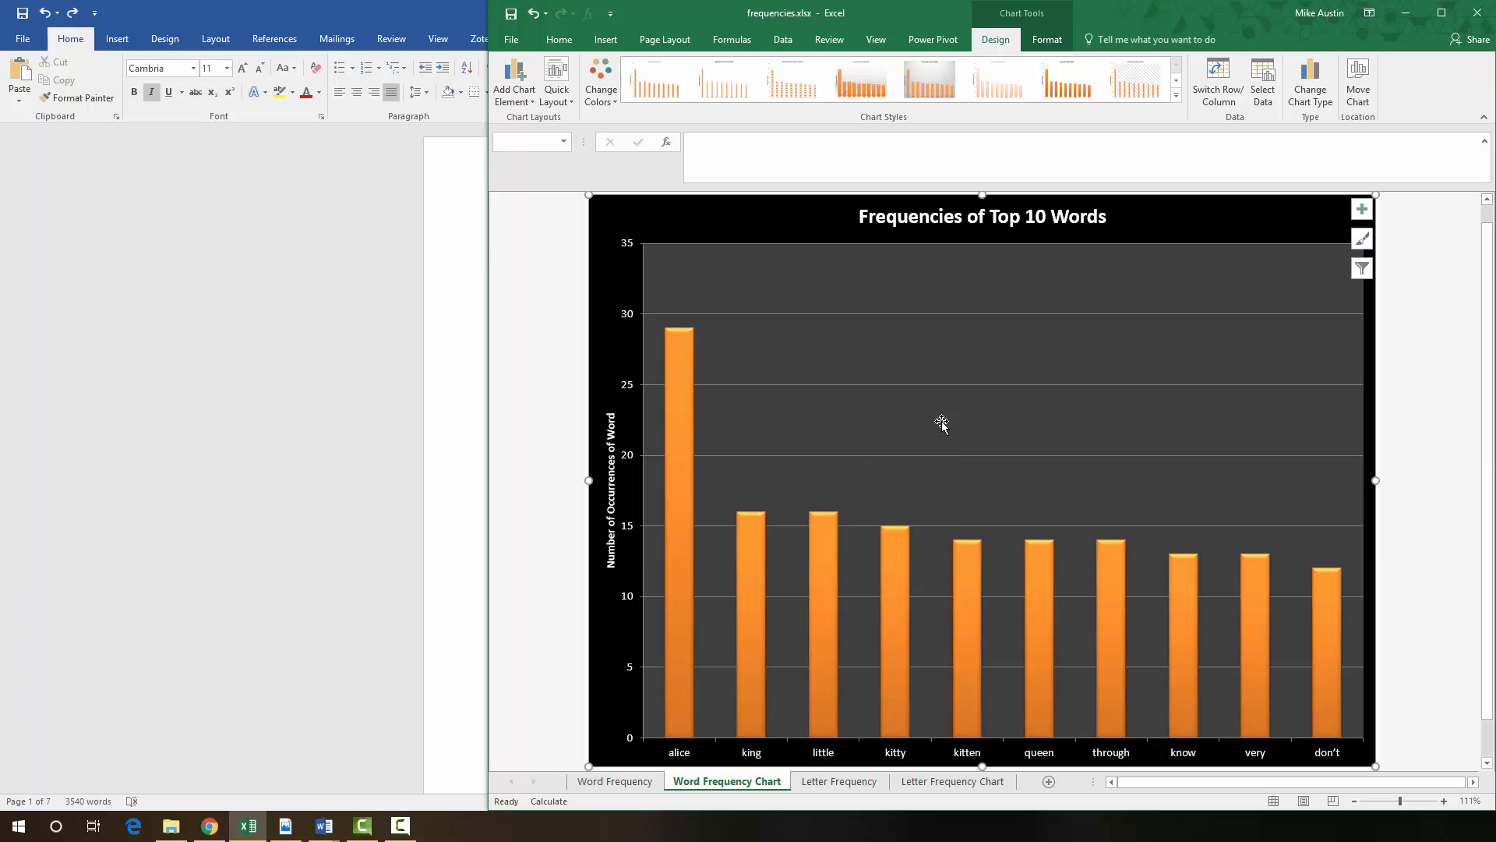
right_click(1273, 222)
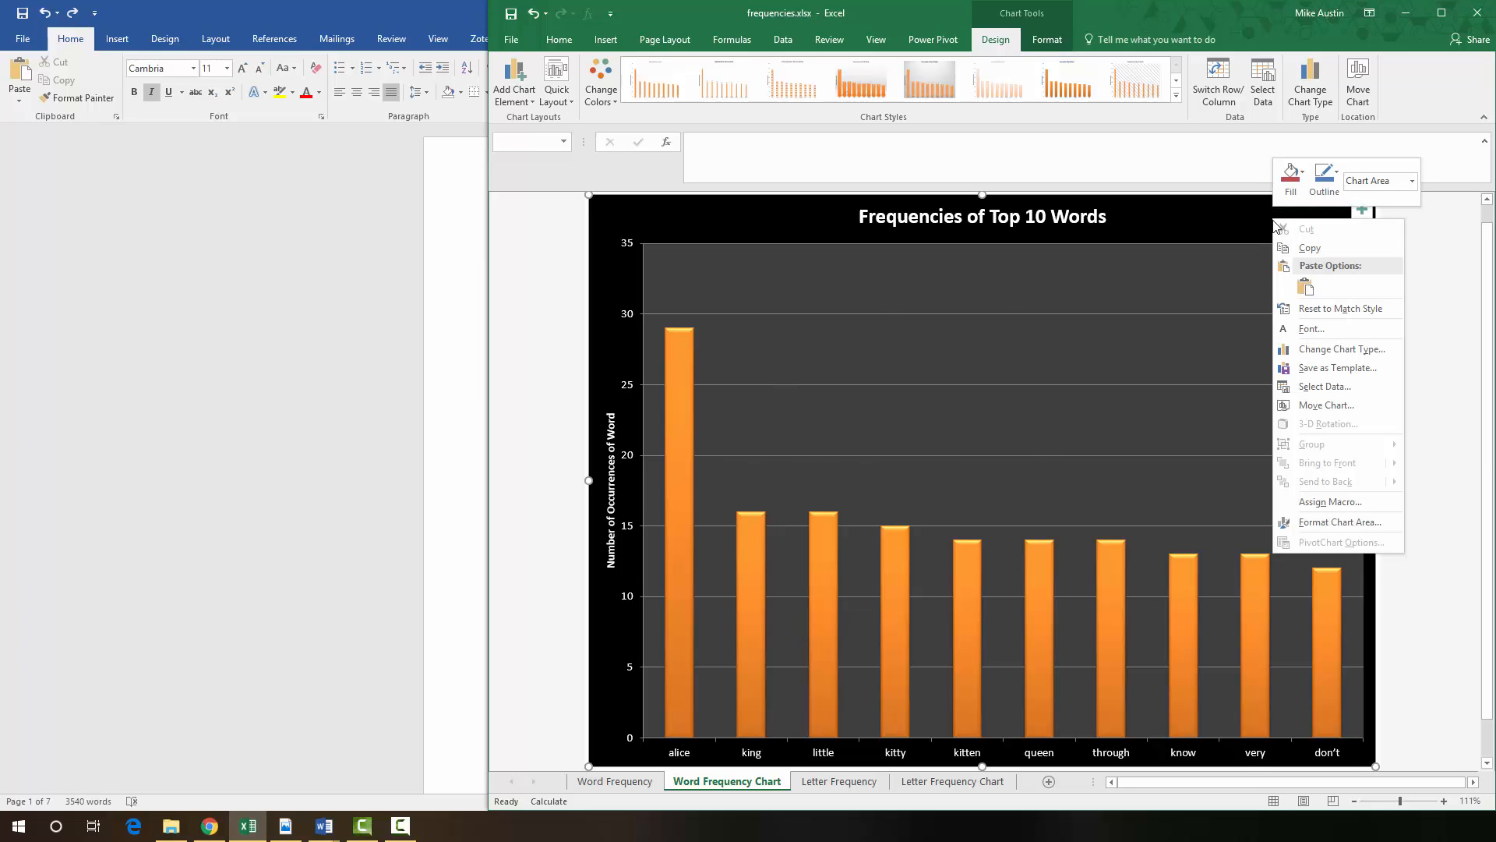
left_click(1309, 248)
left_click(1406, 13)
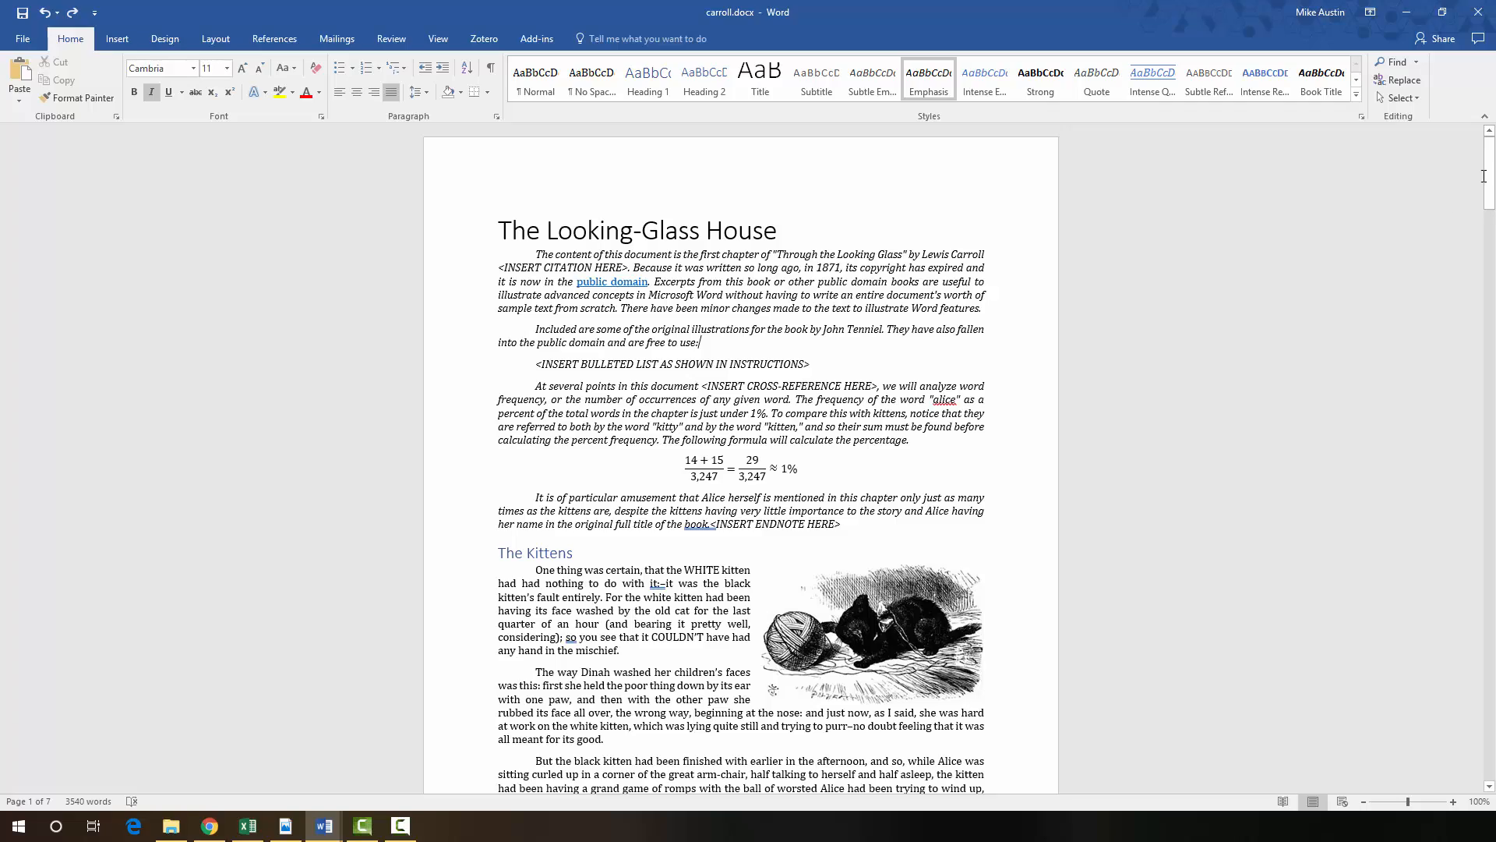
- Replace the <INSERT THE Word Frequency Chart CHART HERE...> marker with the copied chart, keeping source formatting and linking data, and select the chart
left_click_drag(1483, 176, 1471, 454)
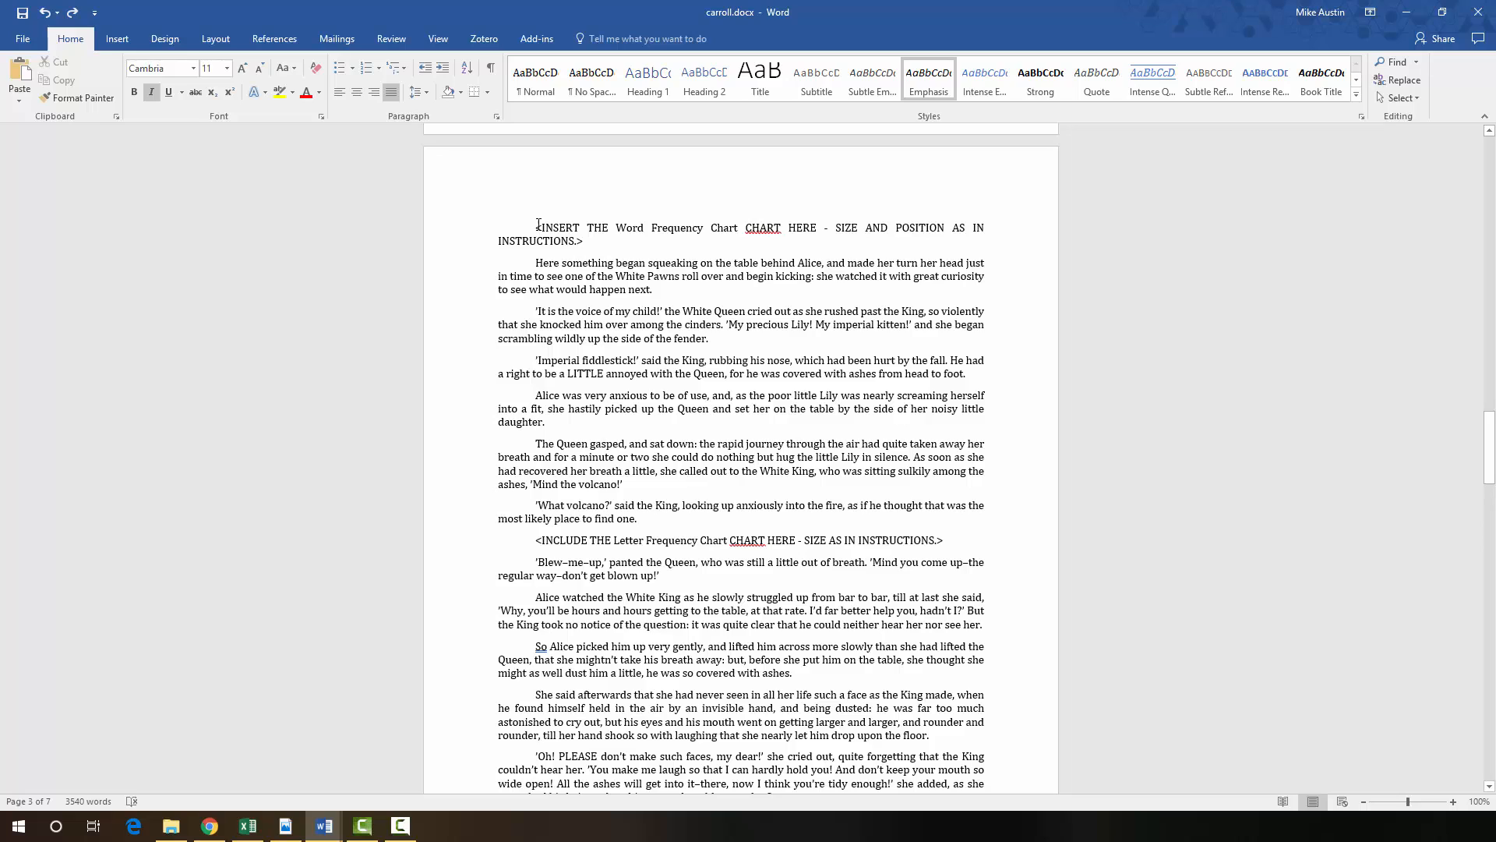
left_click_drag(537, 227, 584, 243)
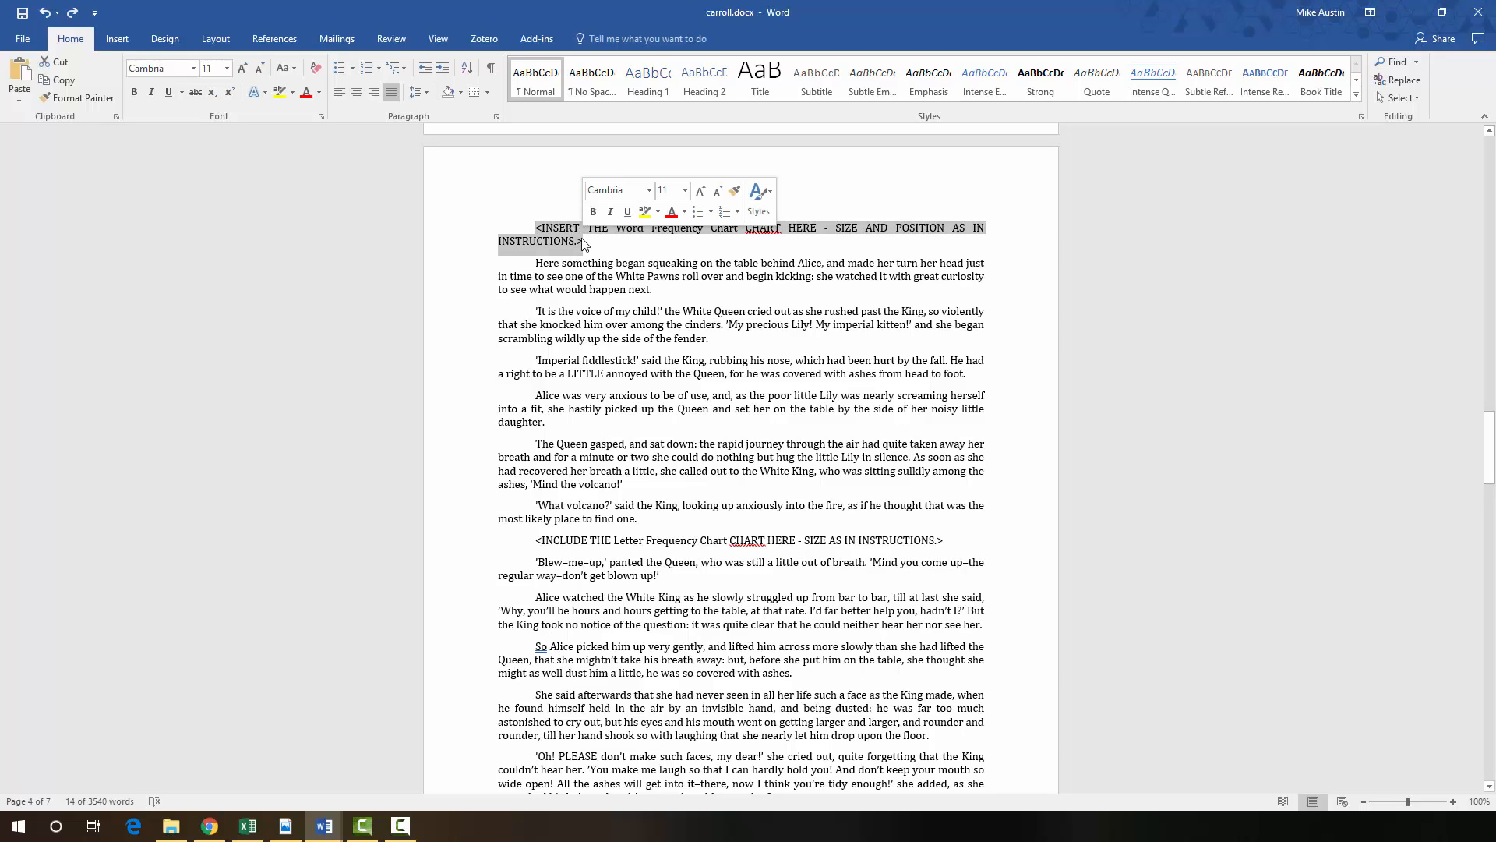
key("Delete")
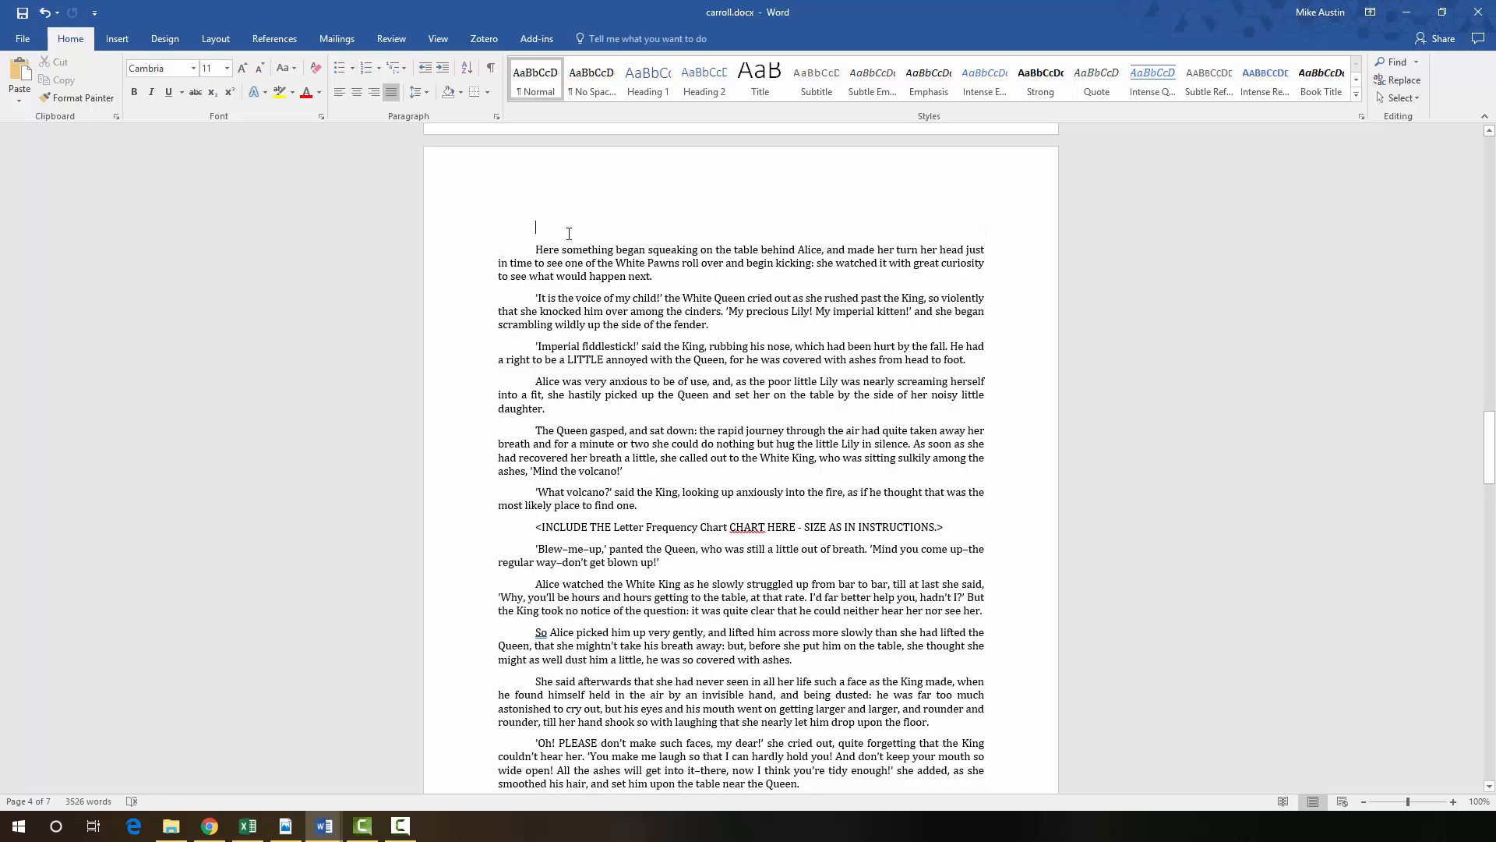
right_click(561, 227)
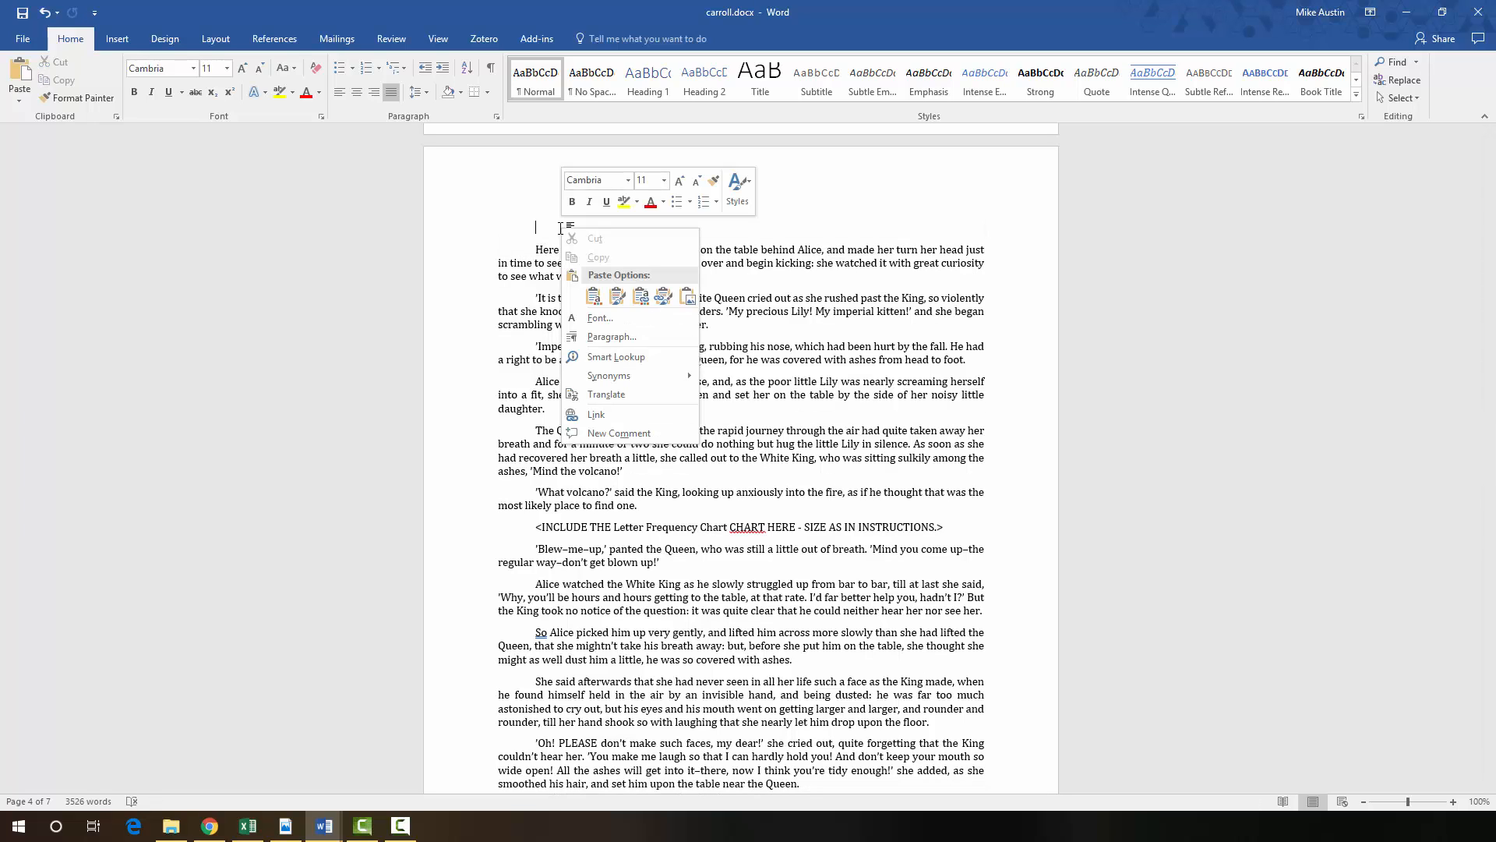
left_click(663, 301)
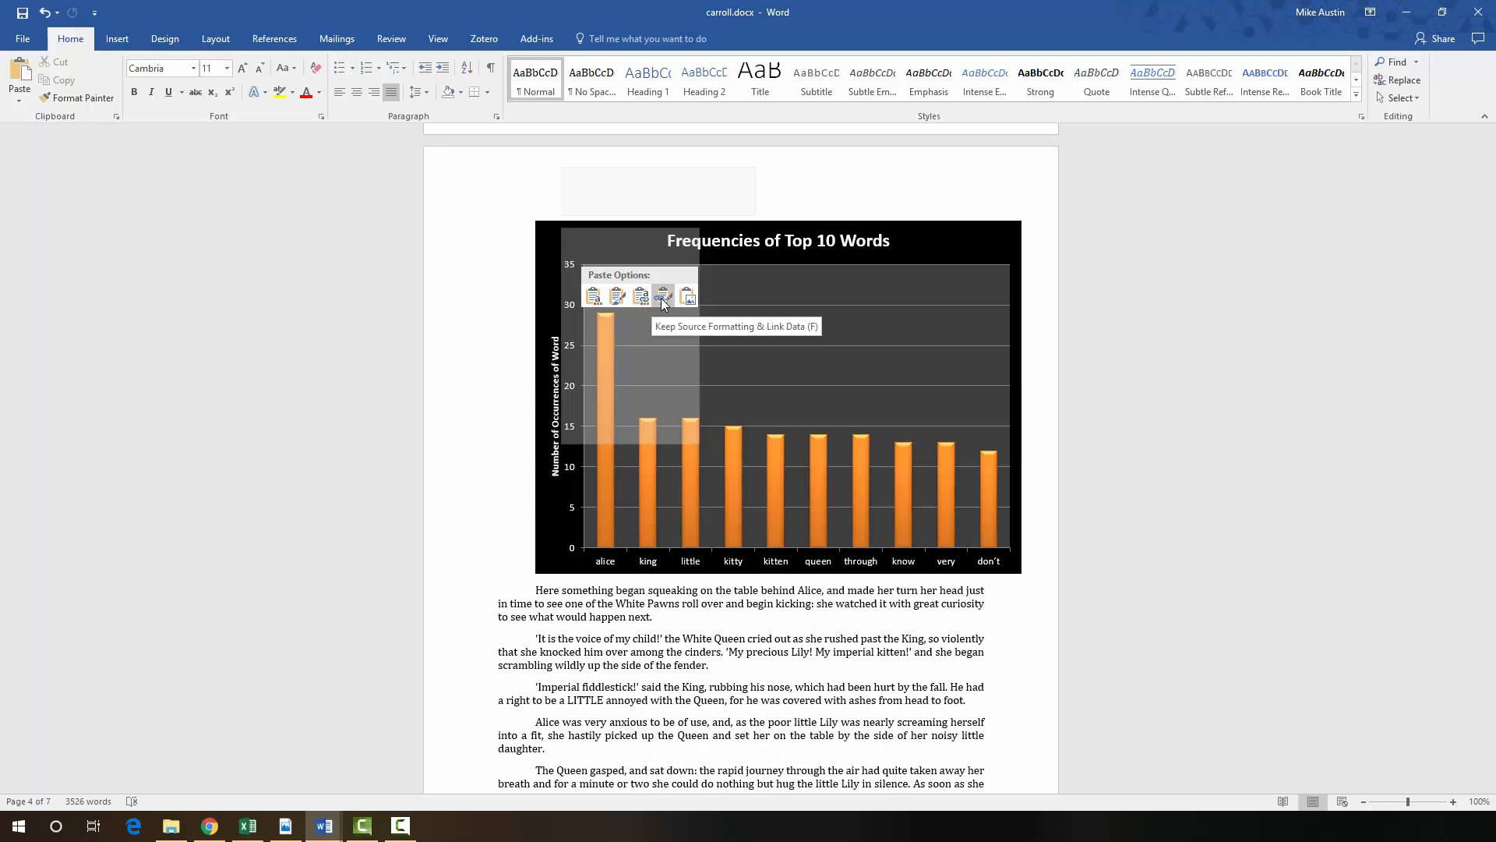
left_click(990, 237)
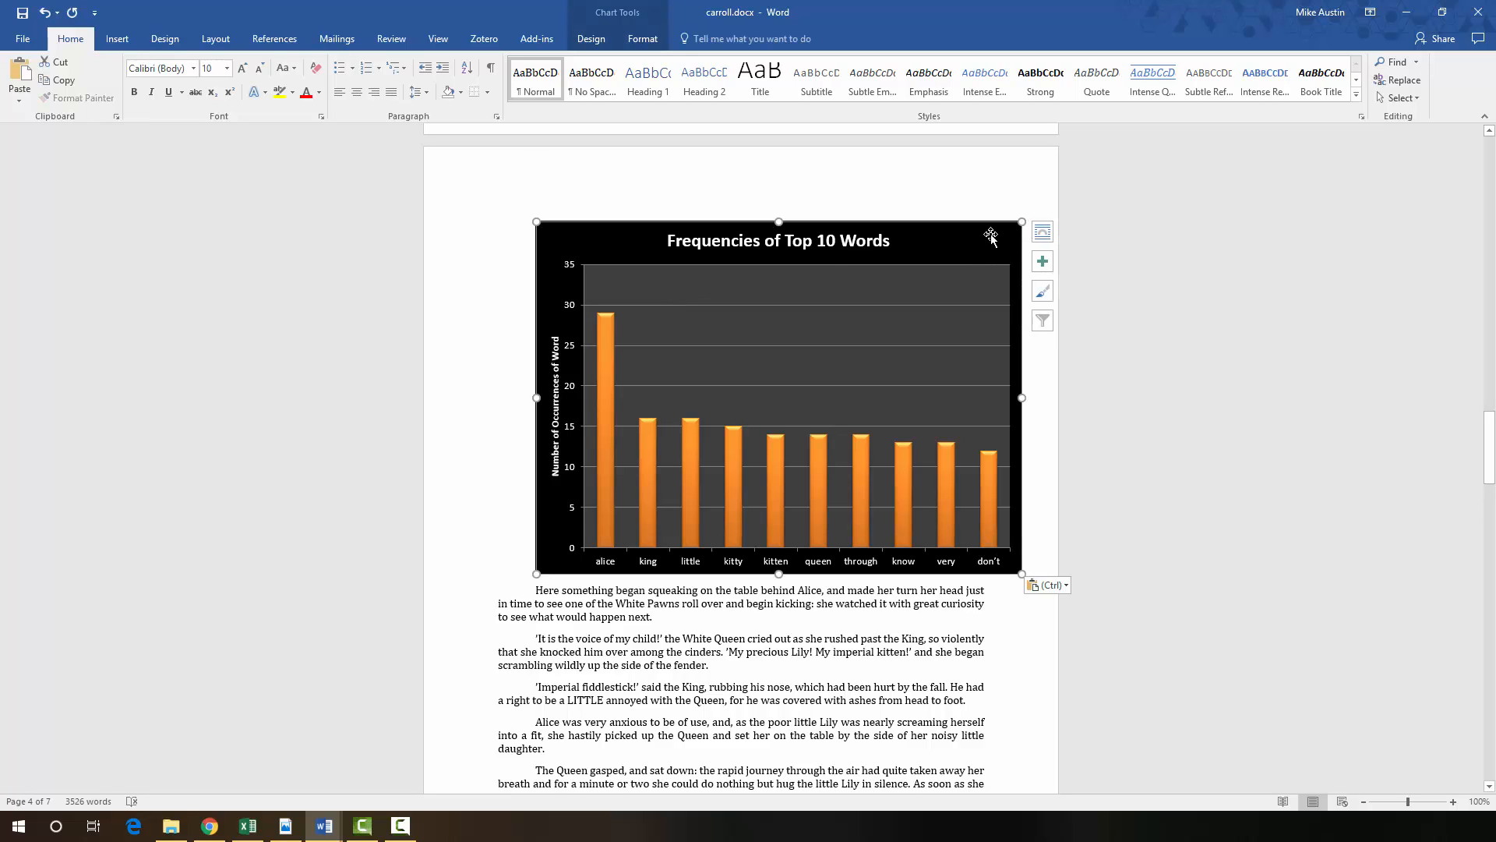
- Set the height of the Frequencies of Top 10 Words chart to 4"
left_click(648, 41)
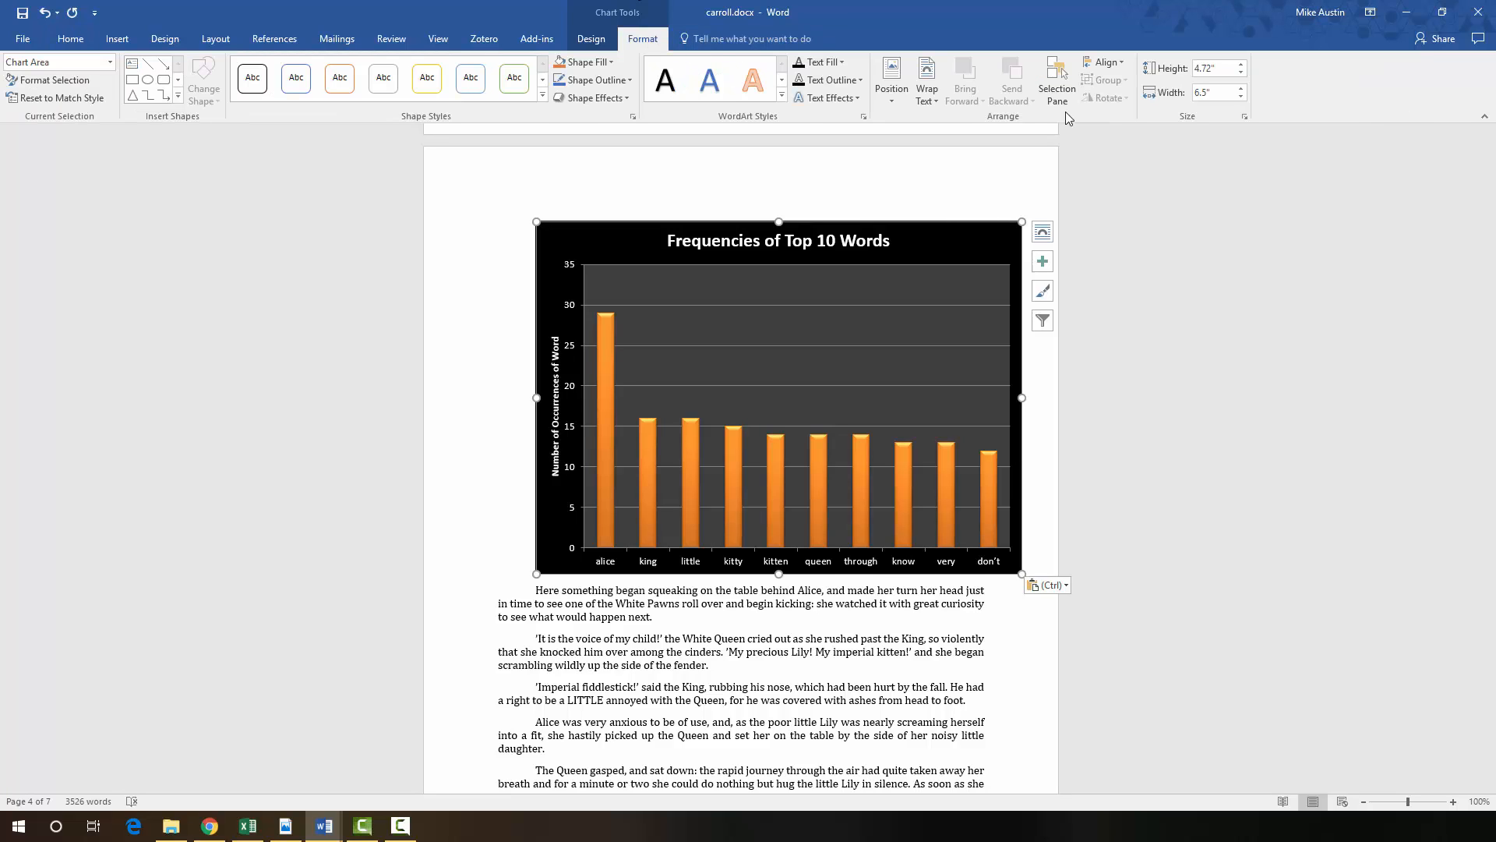
left_click(1241, 74)
left_click(1241, 74)
left_click(1241, 74)
left_click(1241, 74)
left_click(1241, 74)
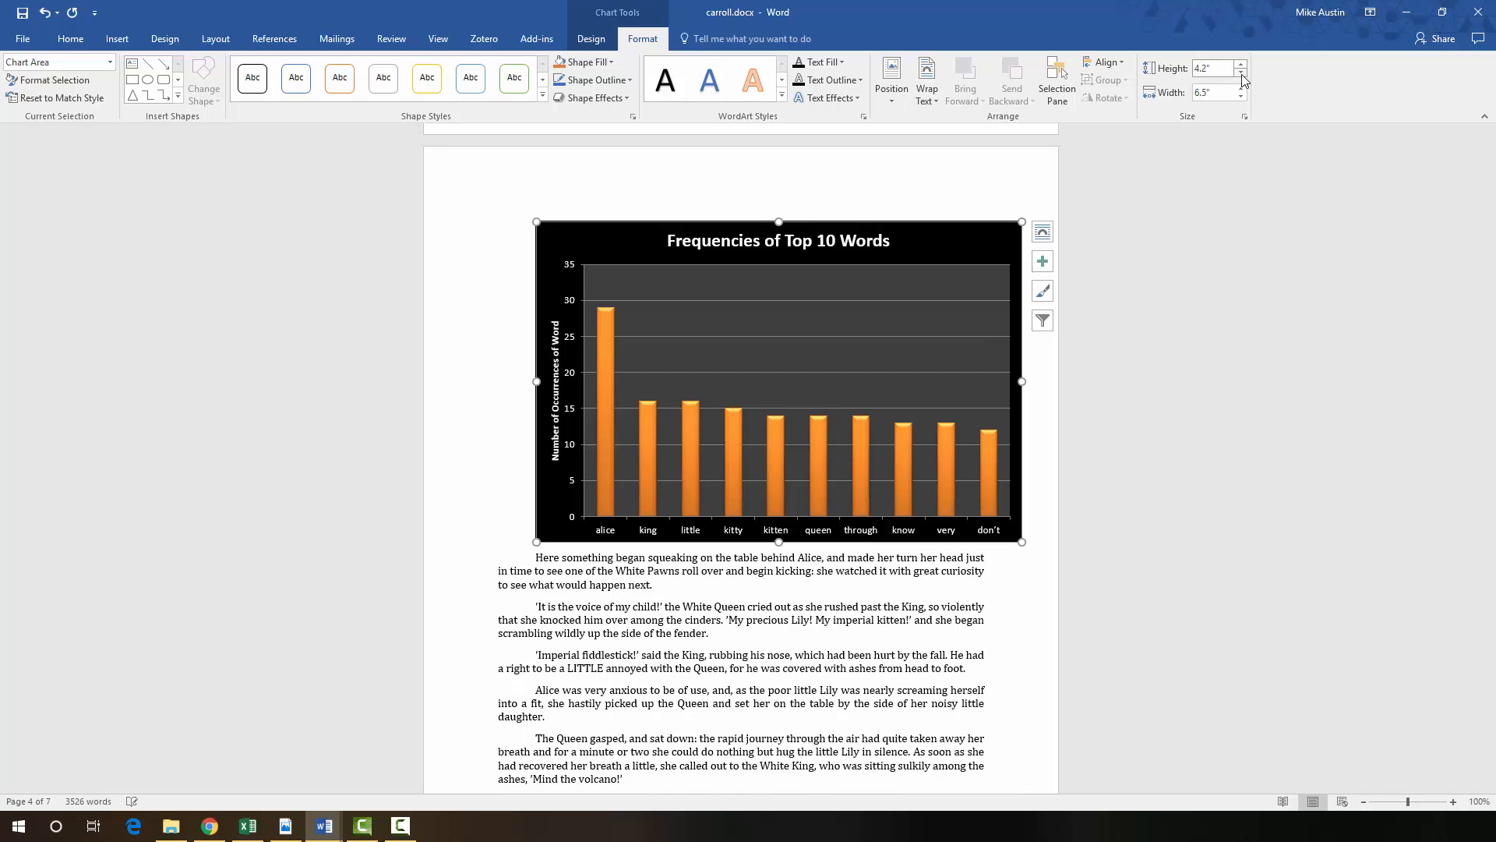
left_click(1242, 74)
left_click(1241, 74)
left_click(1242, 74)
- Set the width of the Frequencies of Top 10 Words chart to 5" and deselect the chart
left_click(1241, 97)
left_click(1242, 97)
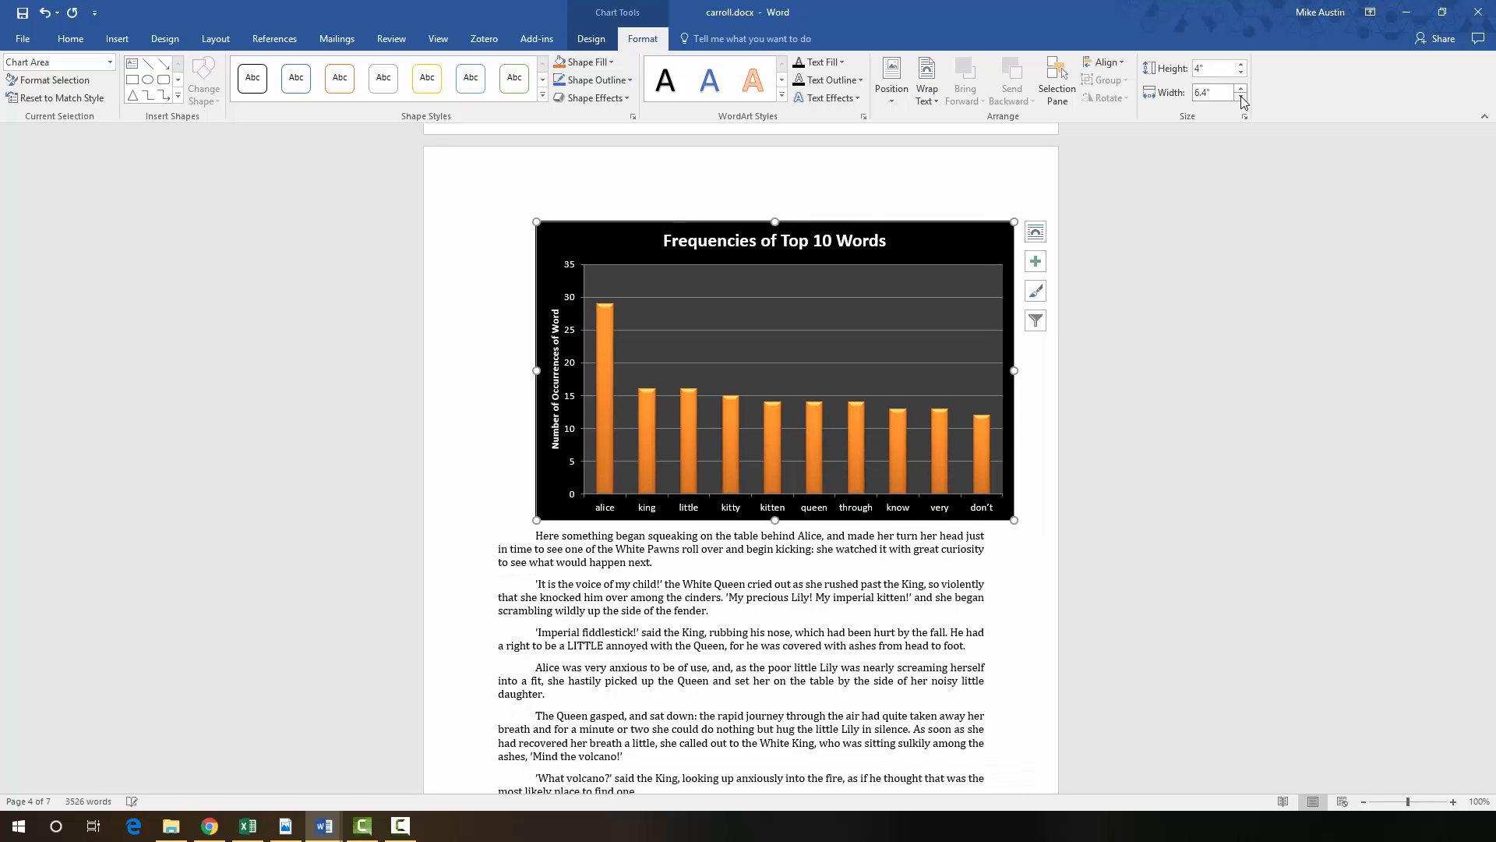
left_click(1241, 96)
left_click(1241, 97)
left_click(1242, 97)
left_click(1241, 97)
left_click(1242, 97)
left_click(1242, 96)
left_click(1241, 97)
left_click(1241, 97)
left_click(1242, 96)
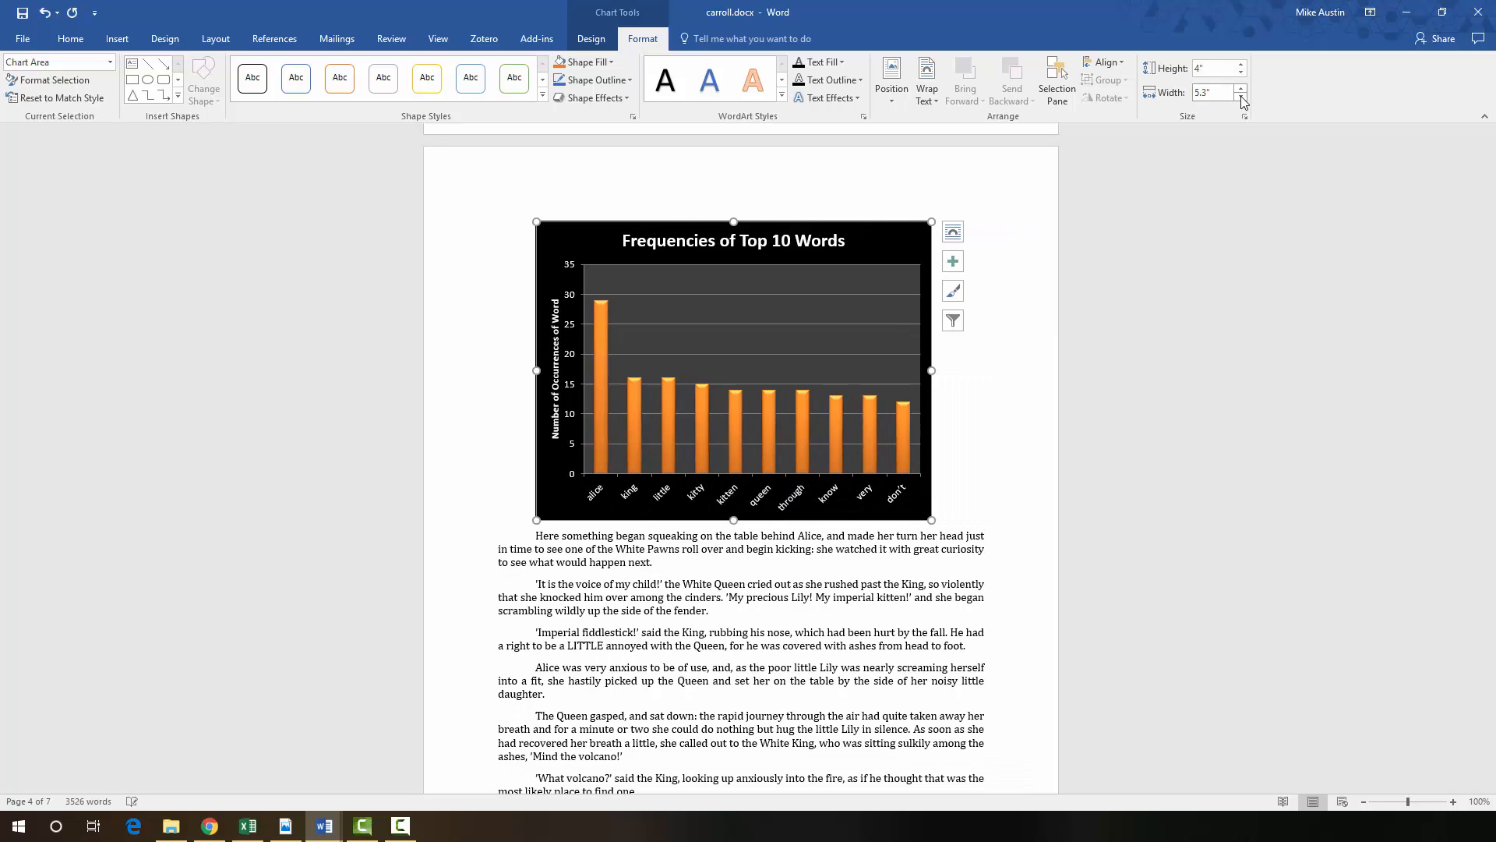
left_click(1242, 96)
left_click(1241, 97)
left_click(1241, 96)
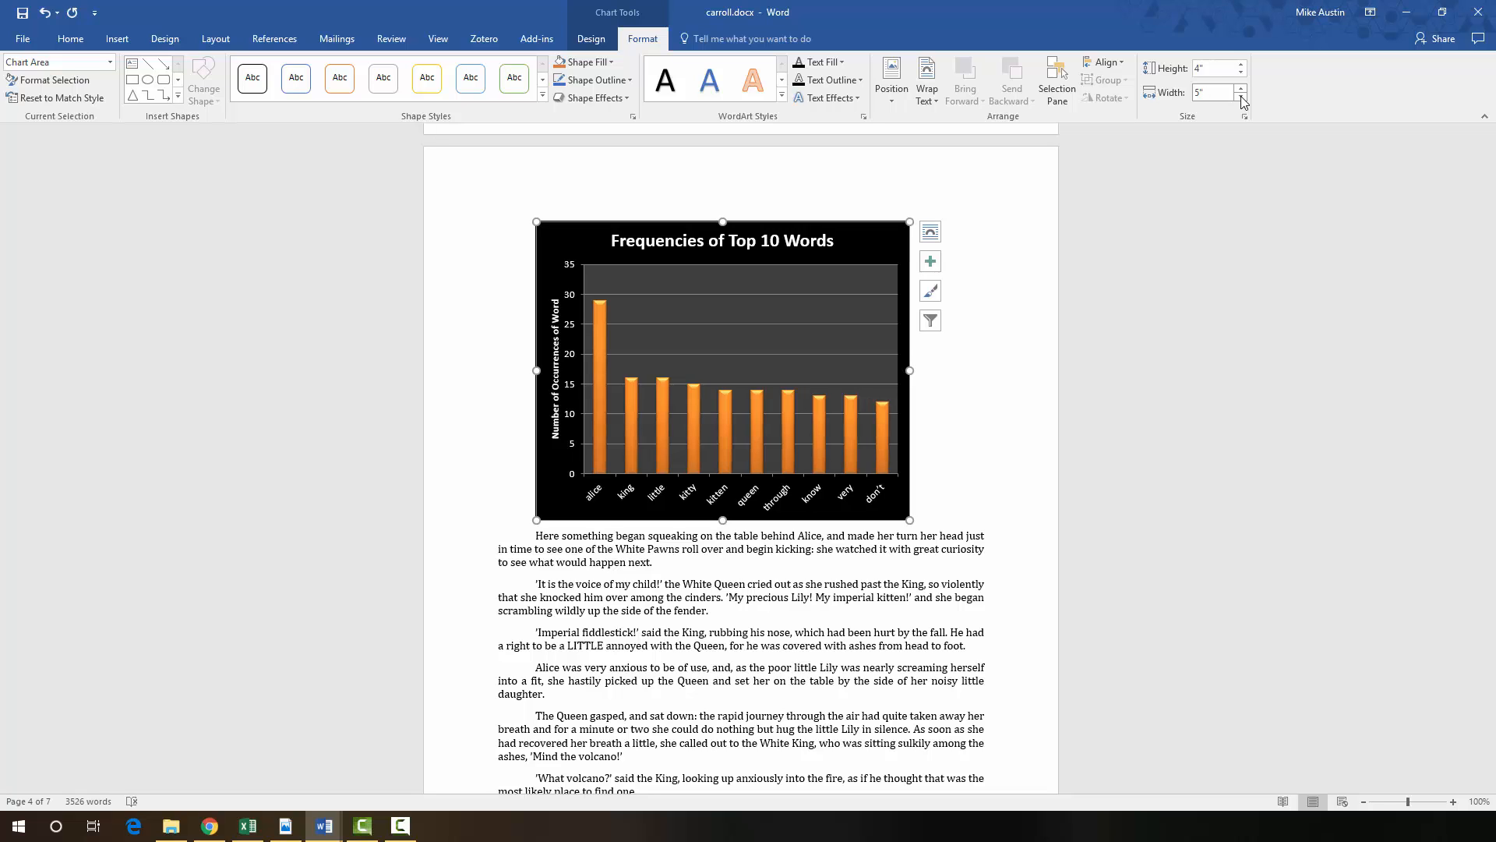
left_click(1062, 422)
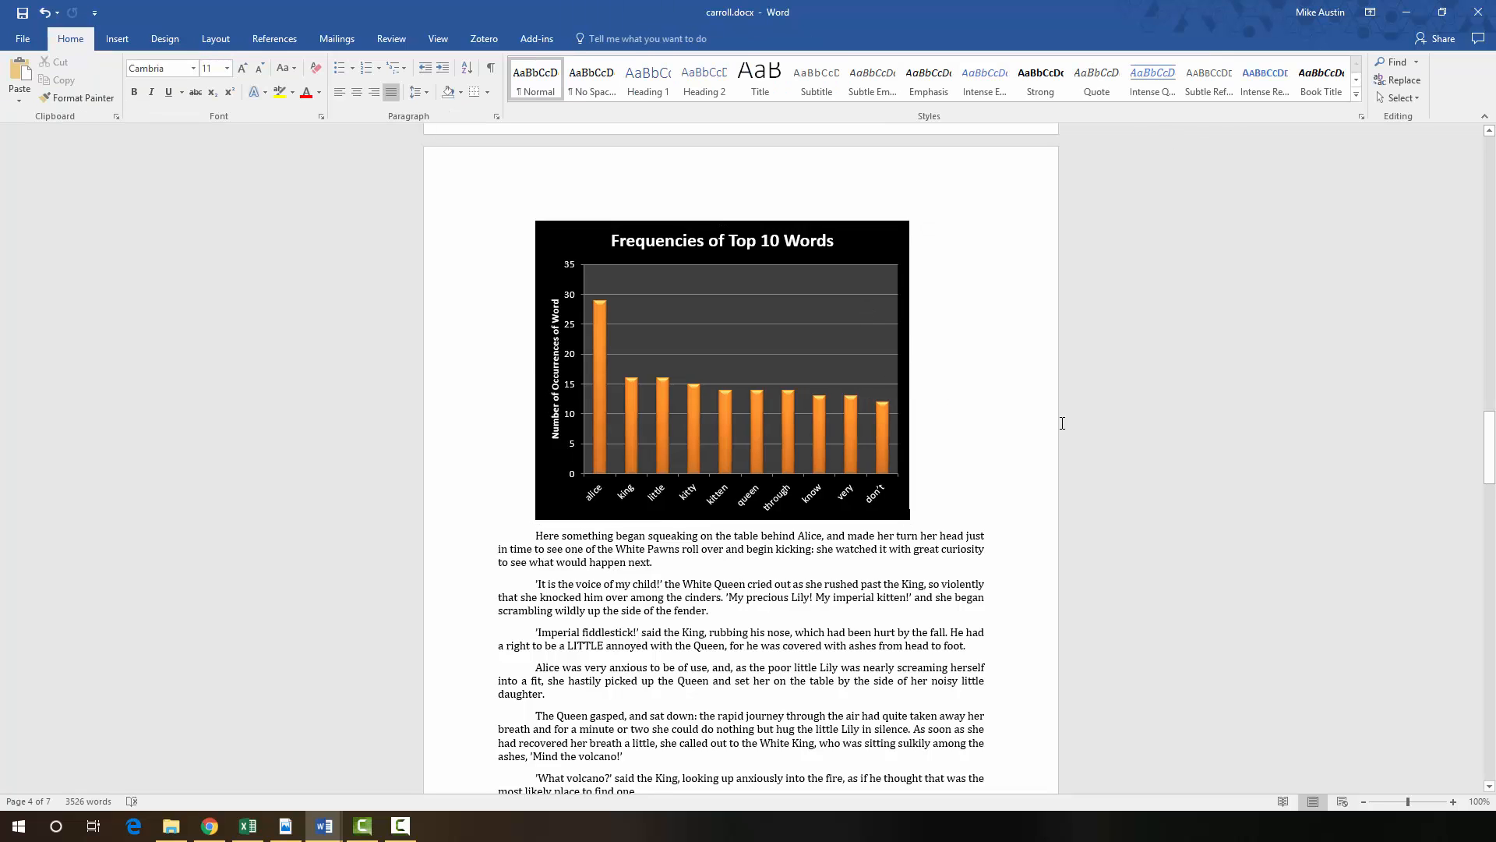
- Check the height and width settings of the Frequencies of Top 10 Words chart
scroll(1062, 422, "down", 8)
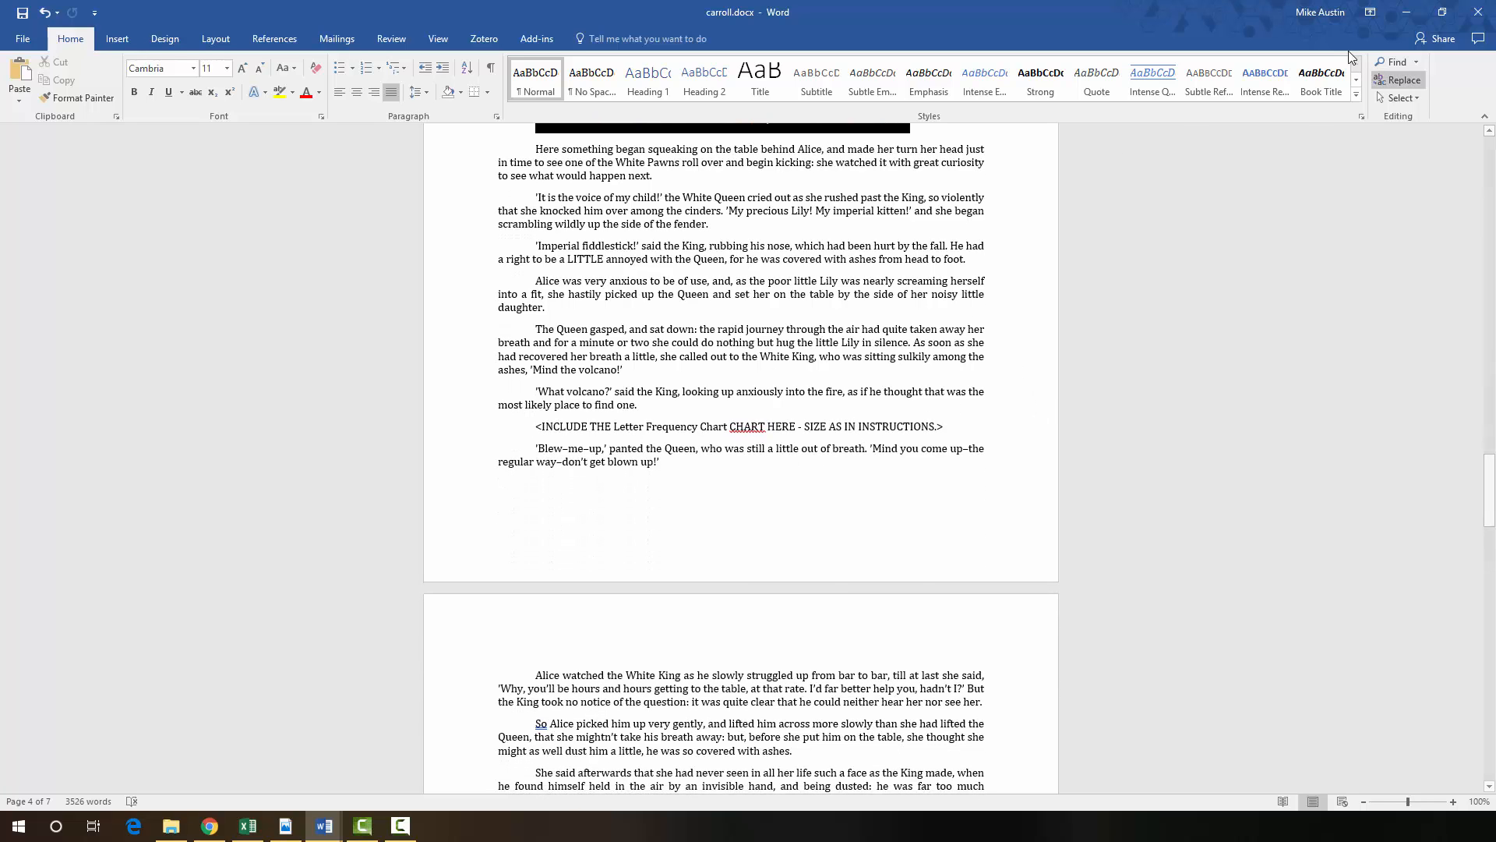
scroll(1039, 348, "up", 7)
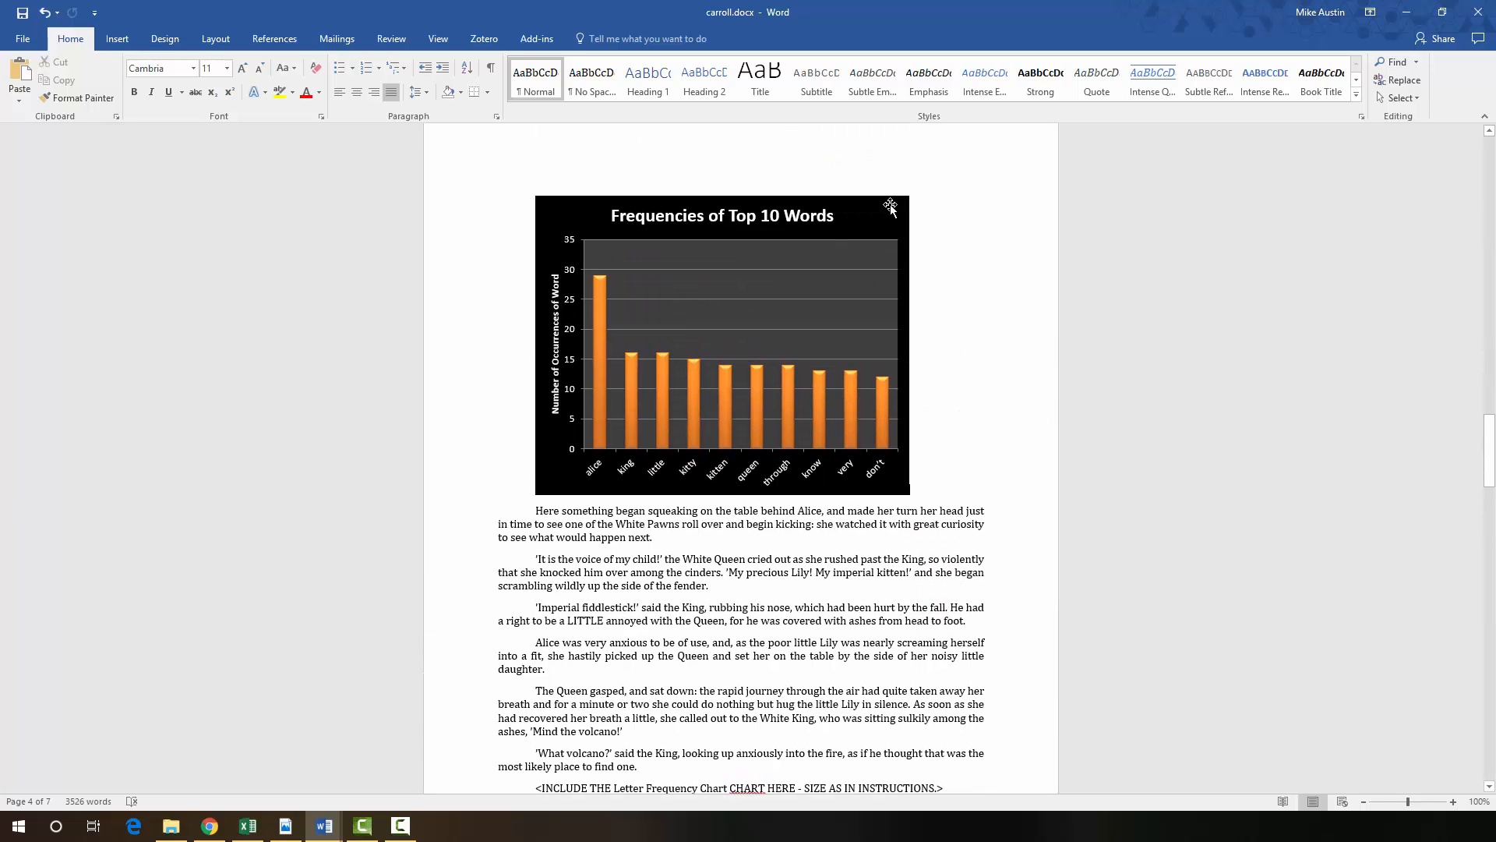
left_click(906, 313)
left_click(646, 41)
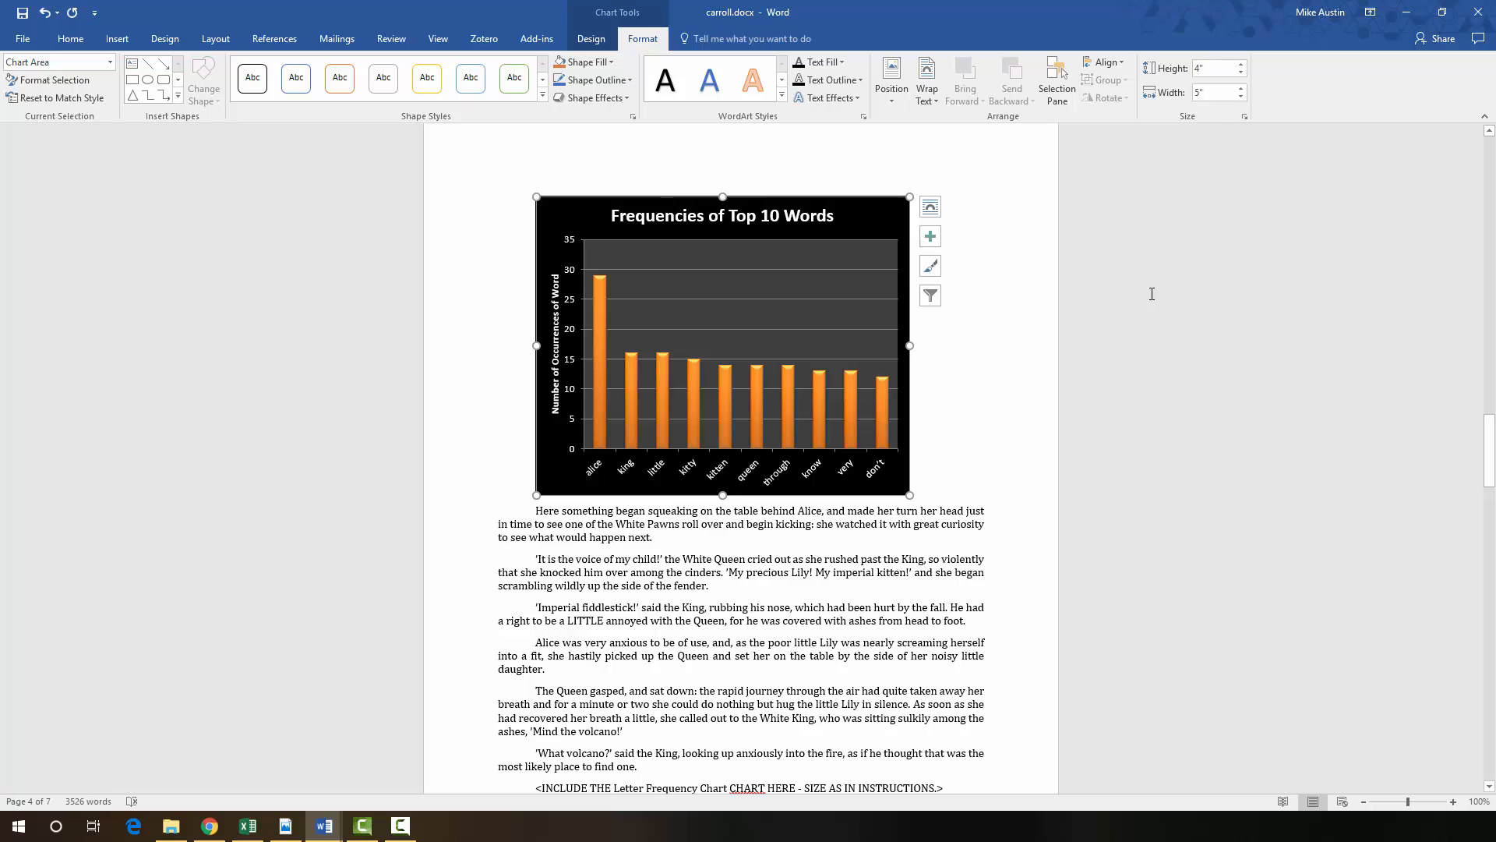
left_click(1024, 459)
- Replace the <INCLUDE THE Letter Frequency Chart CHART HERE...> marker with an empty paragraph
scroll(982, 476, "down", 2)
scroll(979, 485, "down", 8)
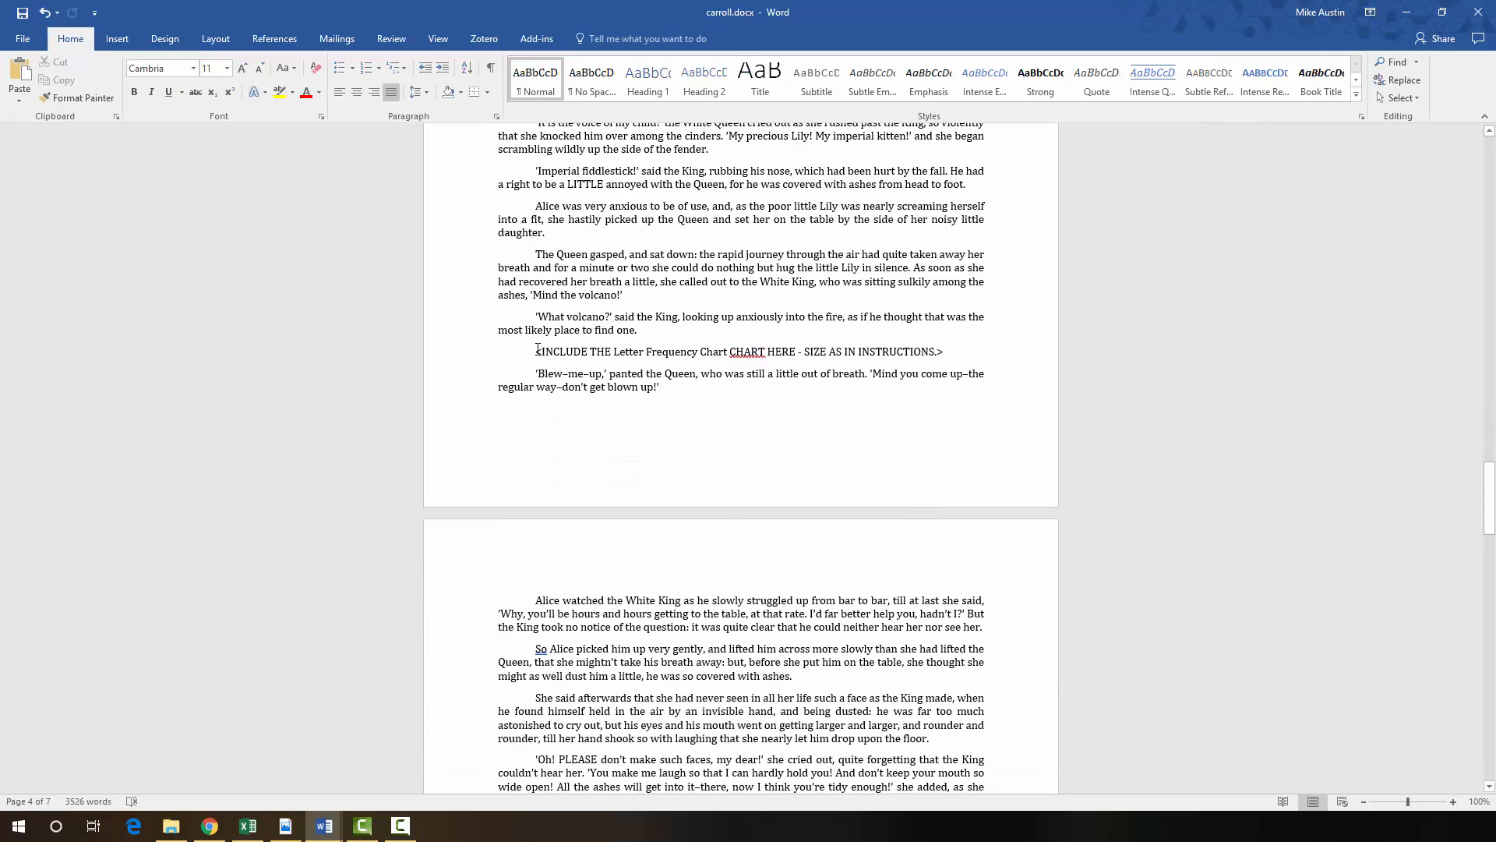
left_click_drag(537, 352, 941, 351)
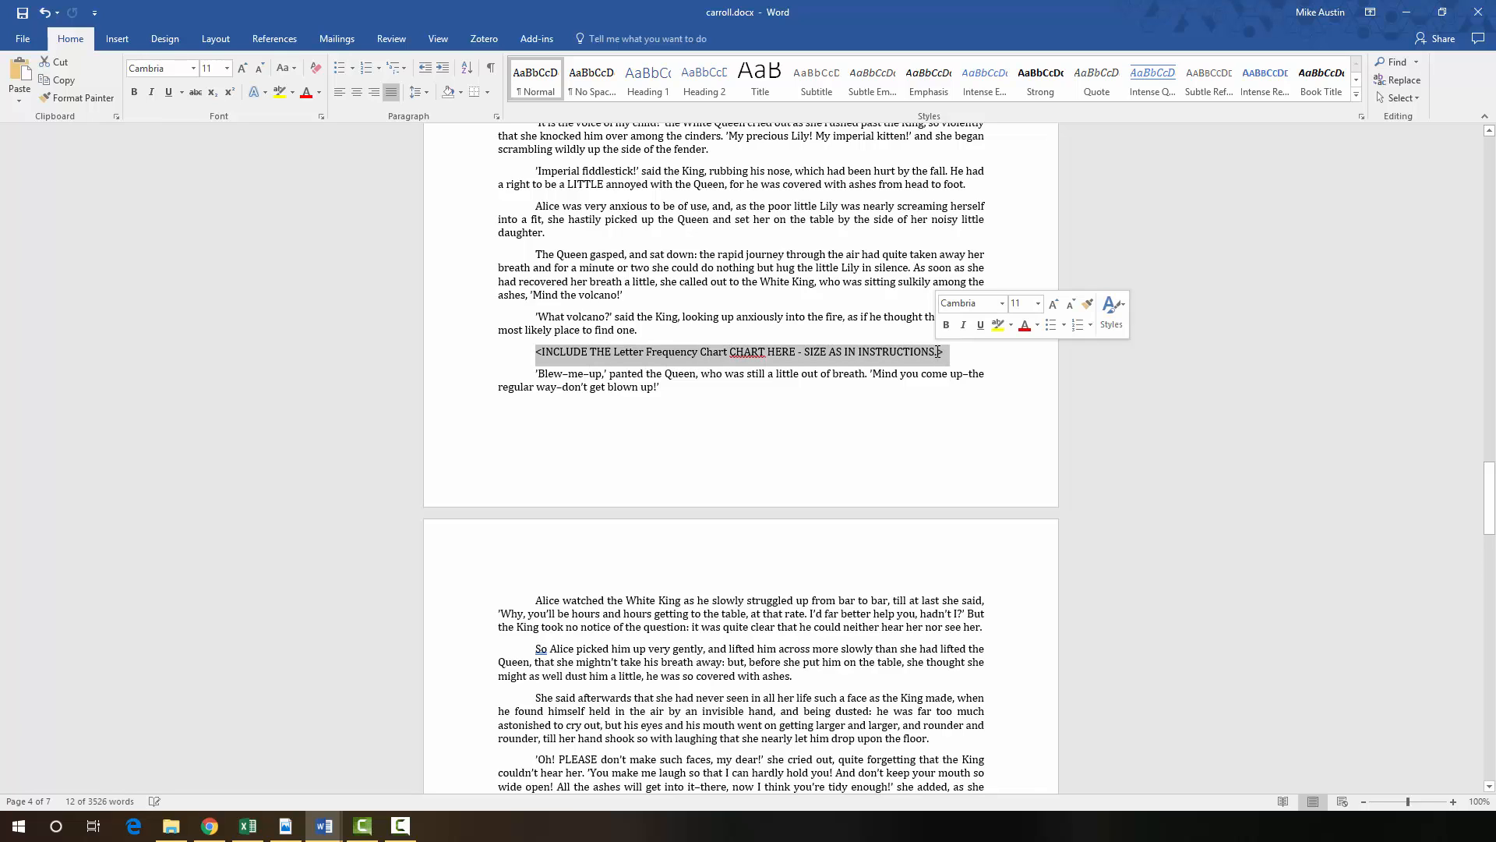
key("Delete")
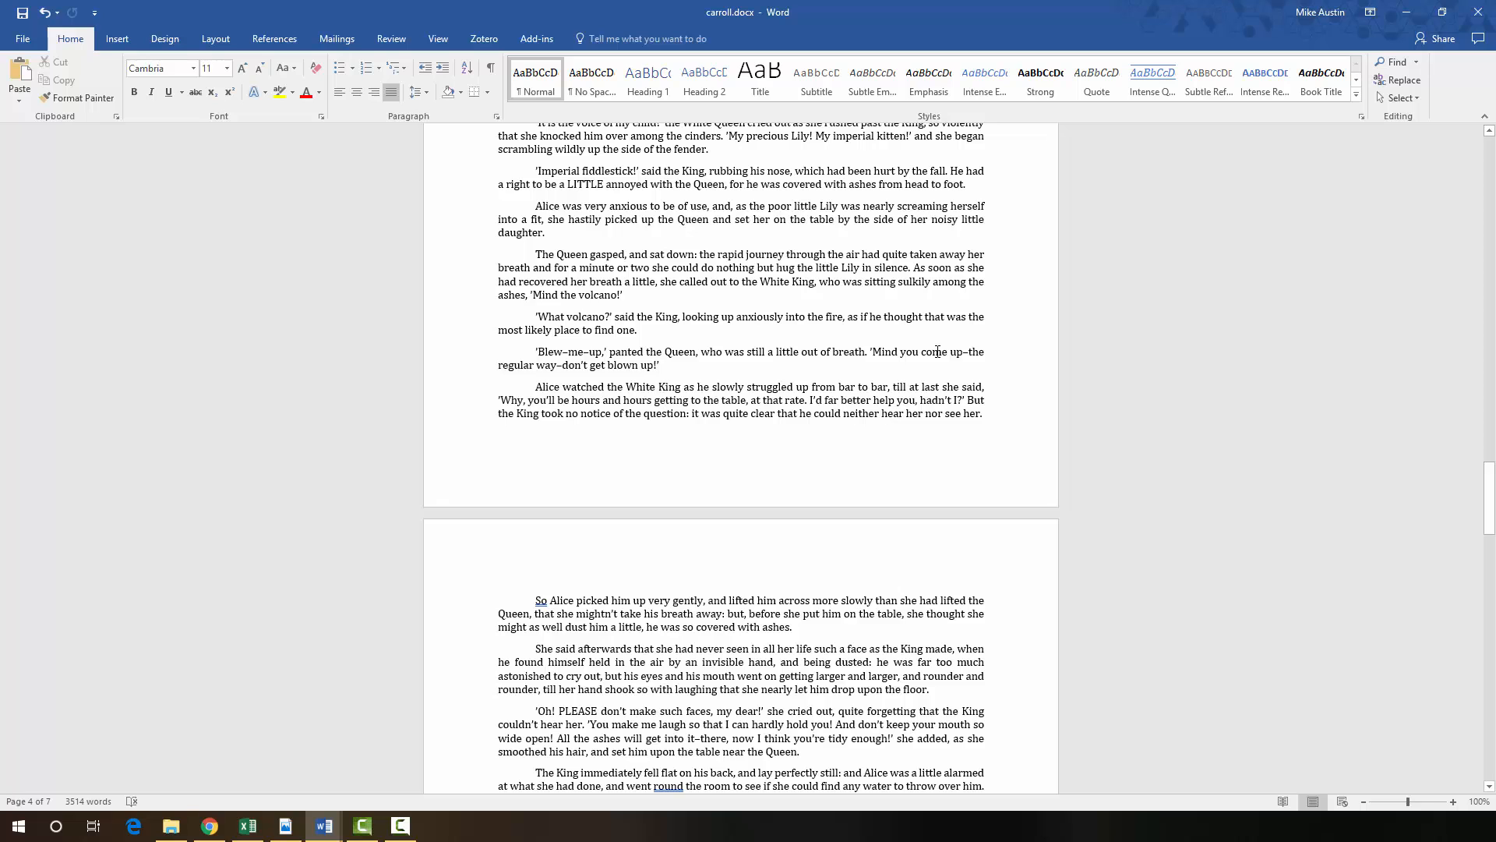
key("Return")
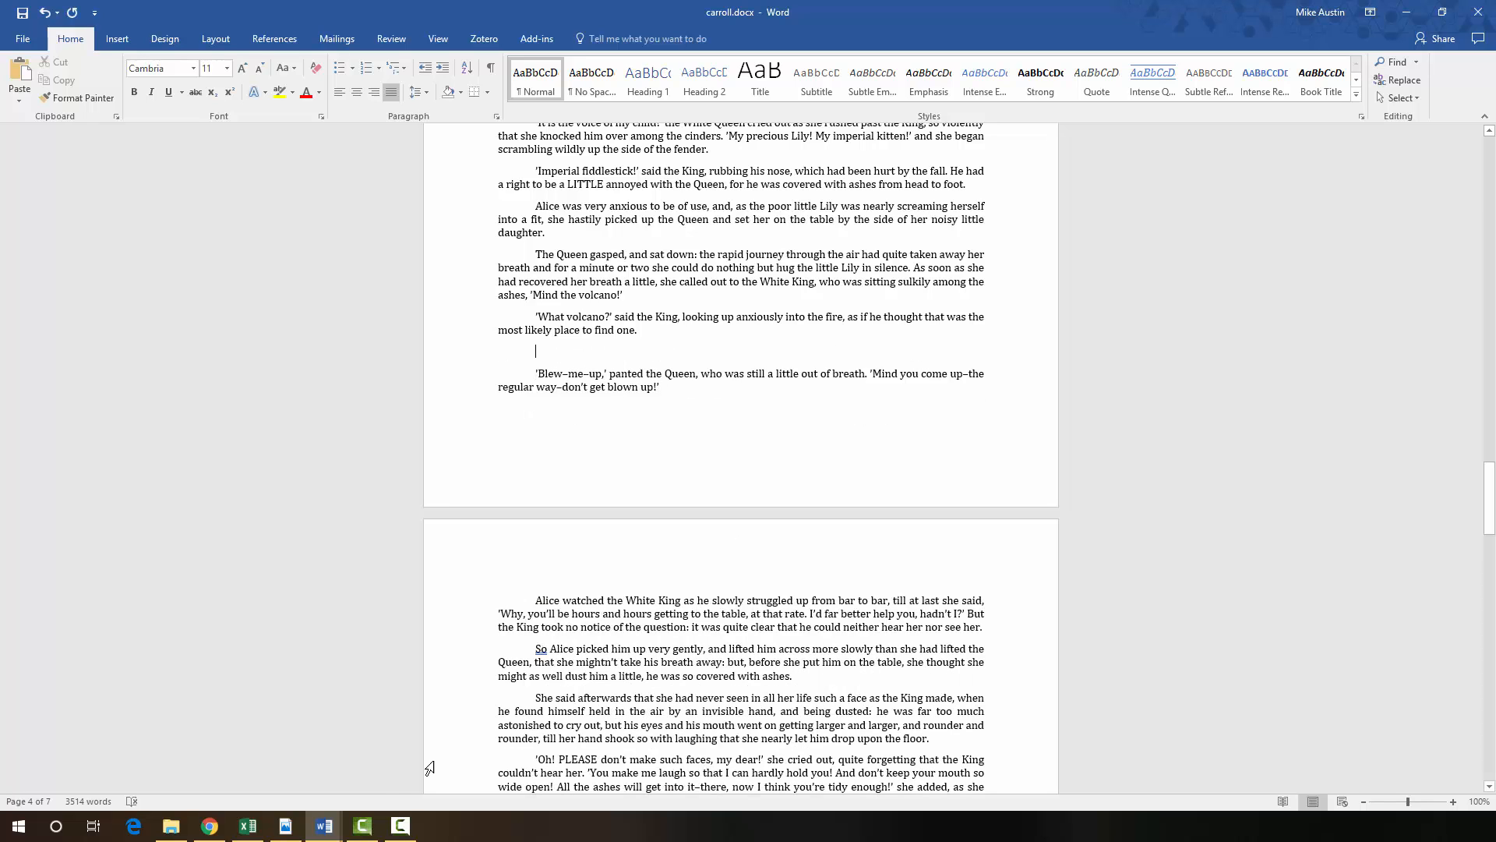
- Switch to frequencies.xlsx in Excel, copy the pie chart on the Letter Frequency Chart sheet, and return to carroll.docx in Word
left_click(248, 825)
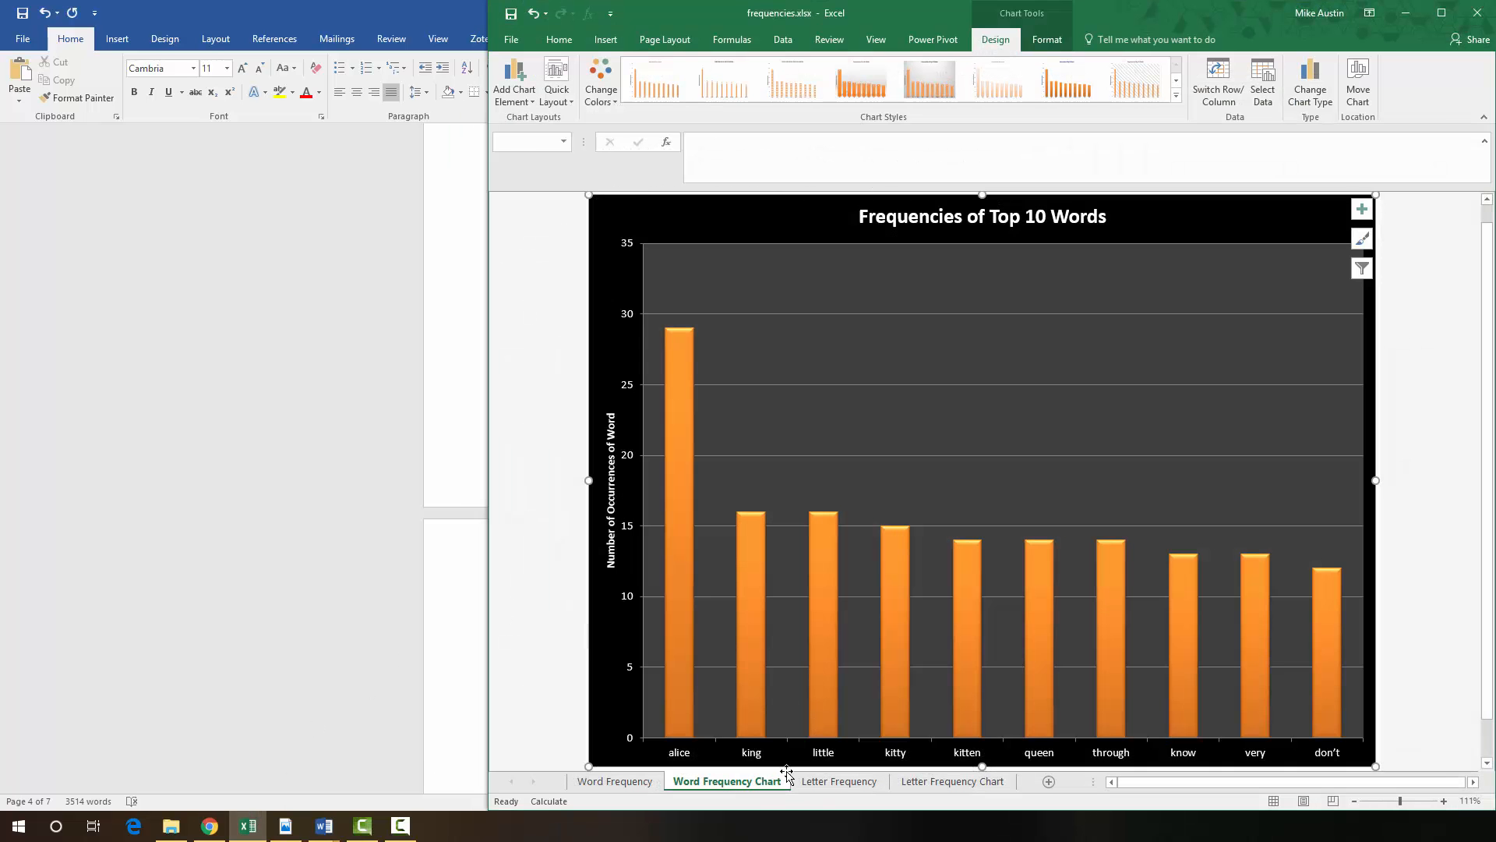
left_click(968, 783)
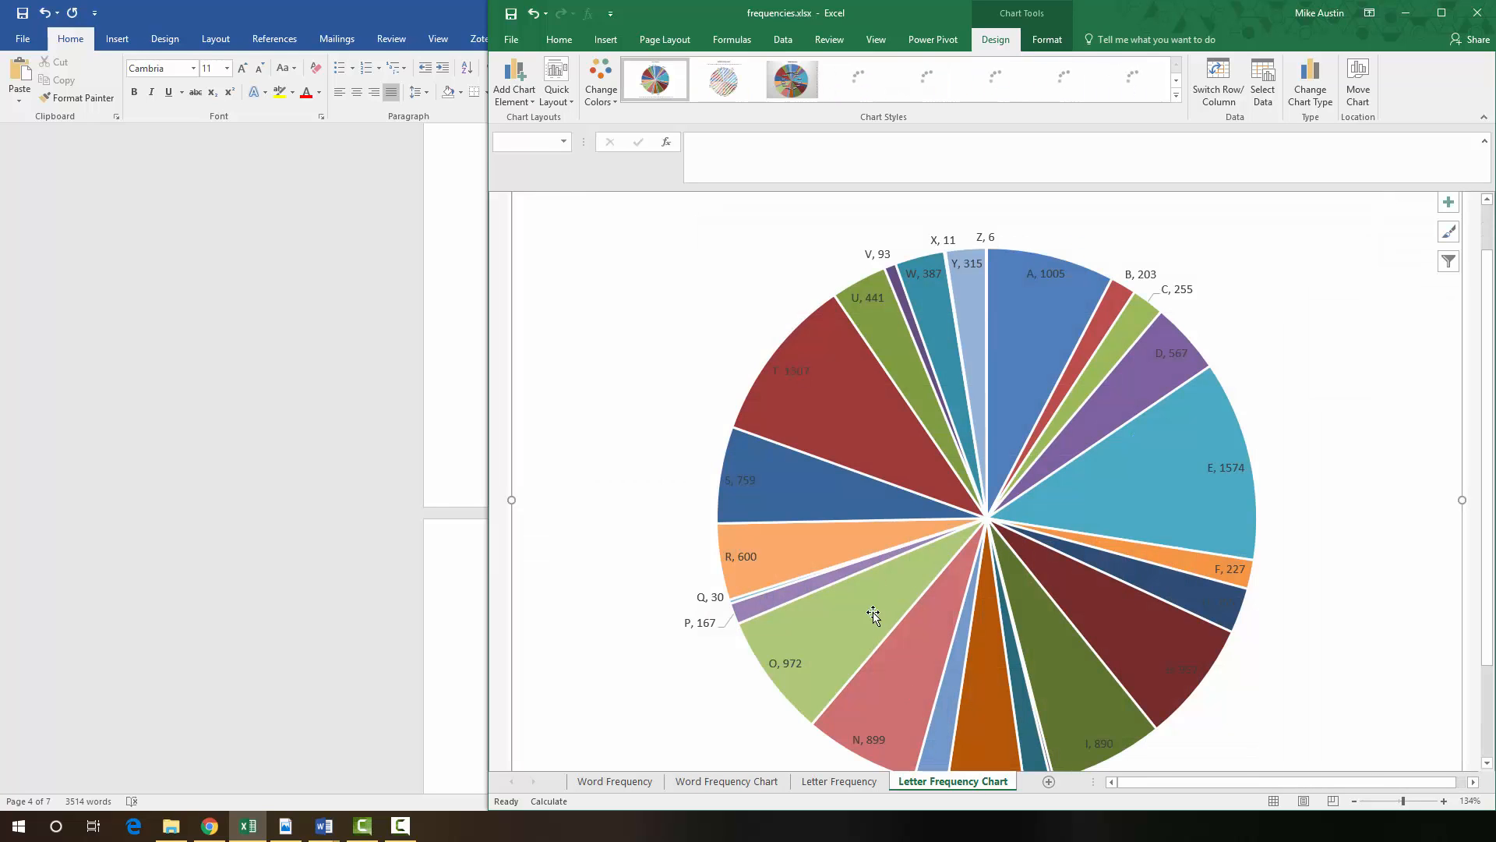
right_click(1340, 235)
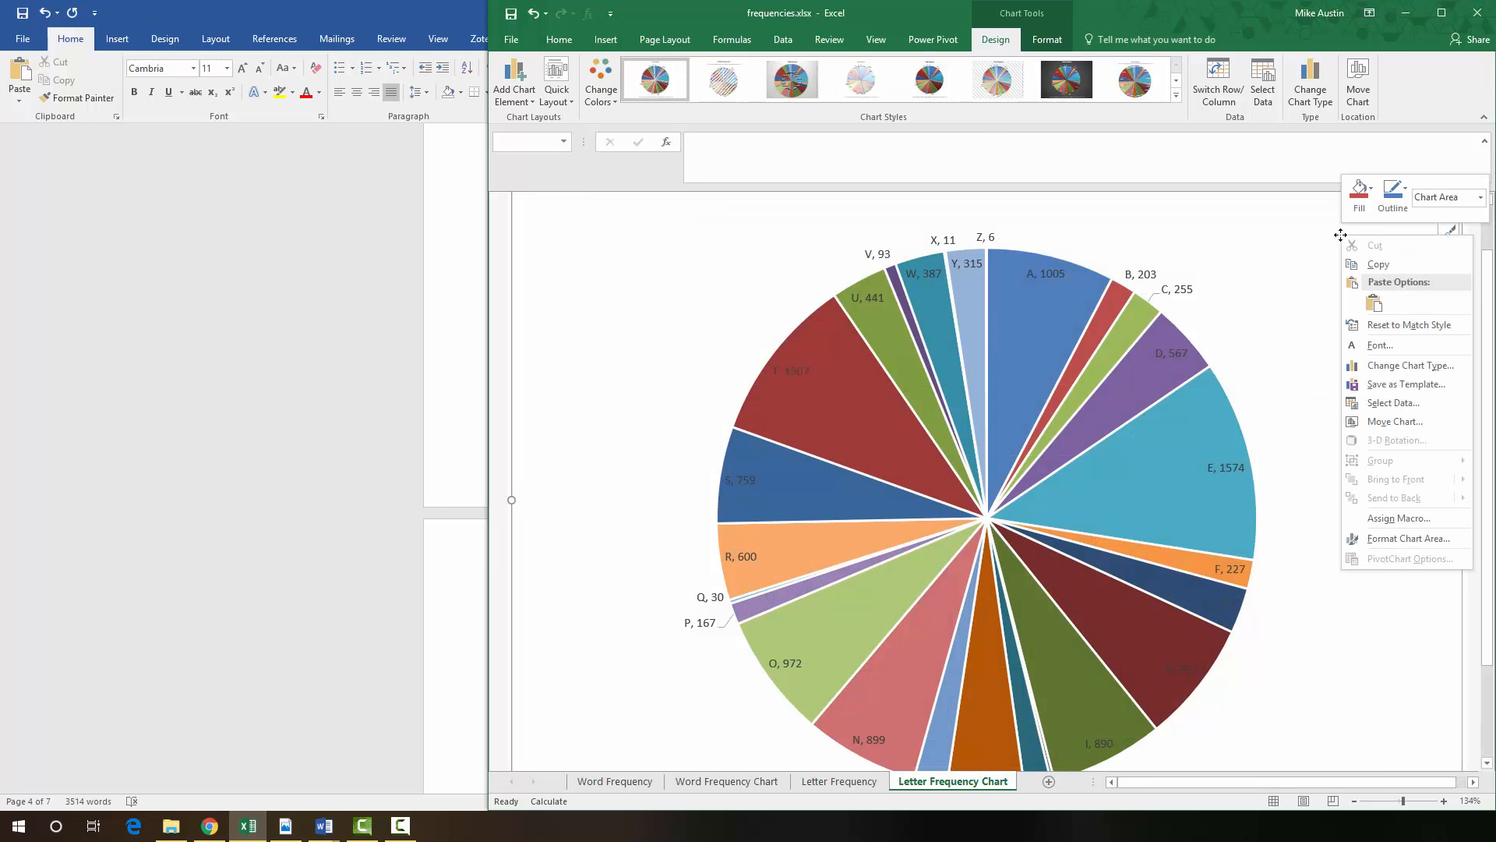
left_click(1375, 265)
left_click(436, 320)
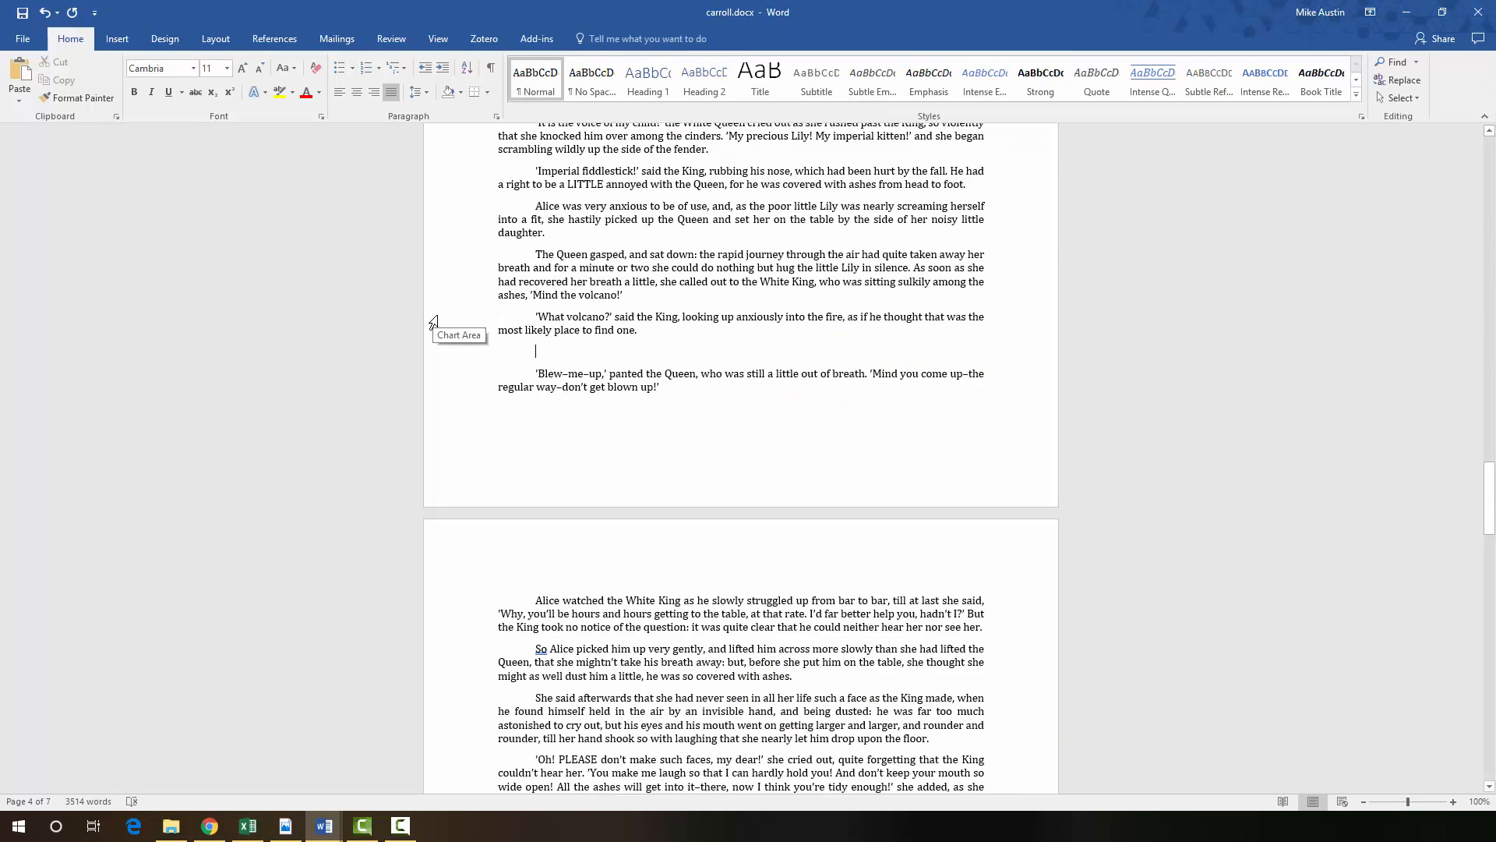
- Paste the copied pie chart into the empty paragraph, keeping source formatting and linking data, and select the chart
right_click(539, 355)
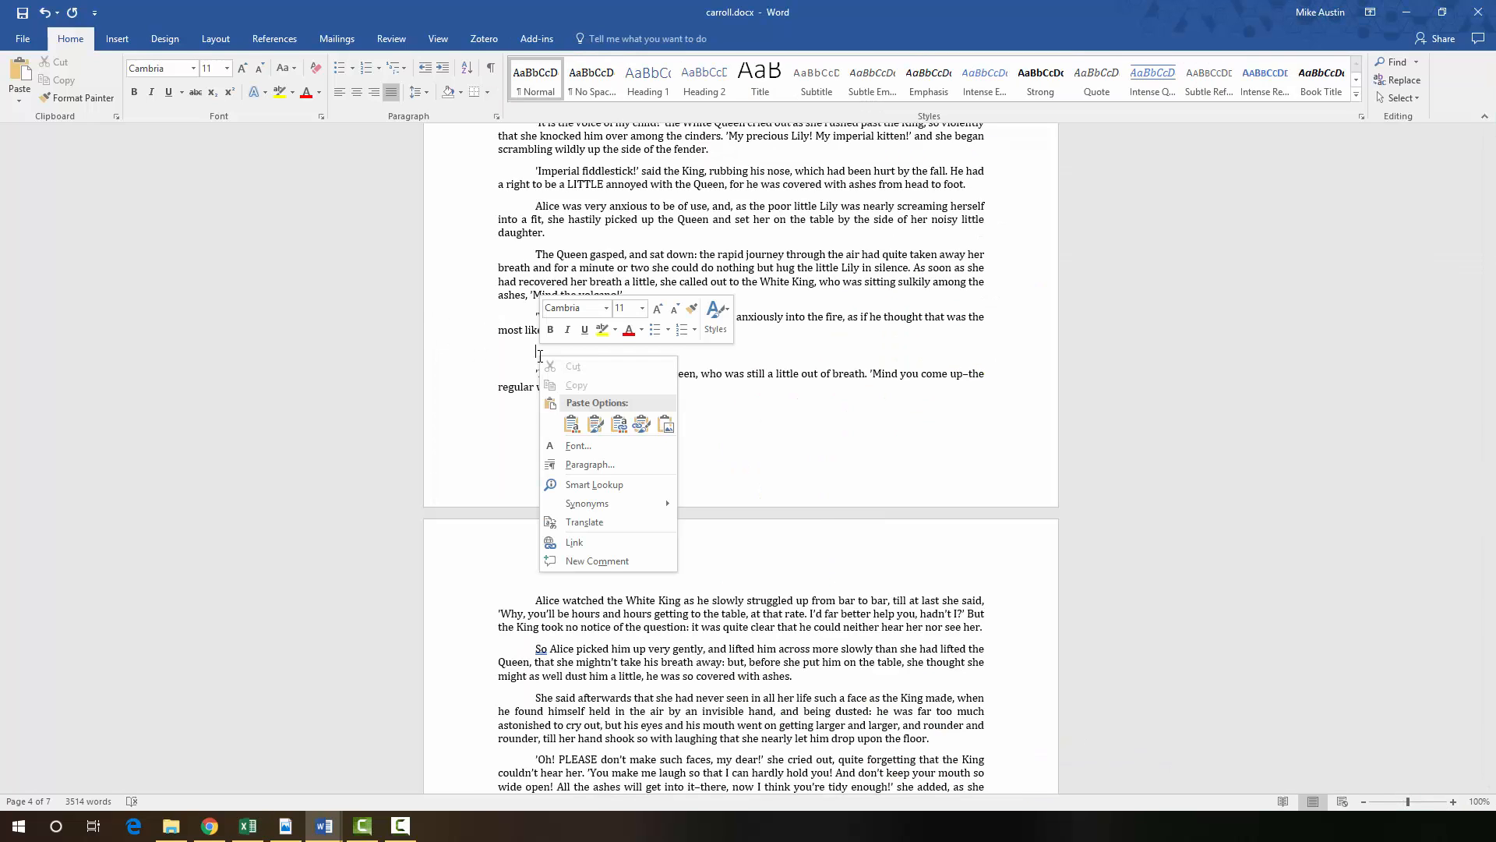
left_click(643, 423)
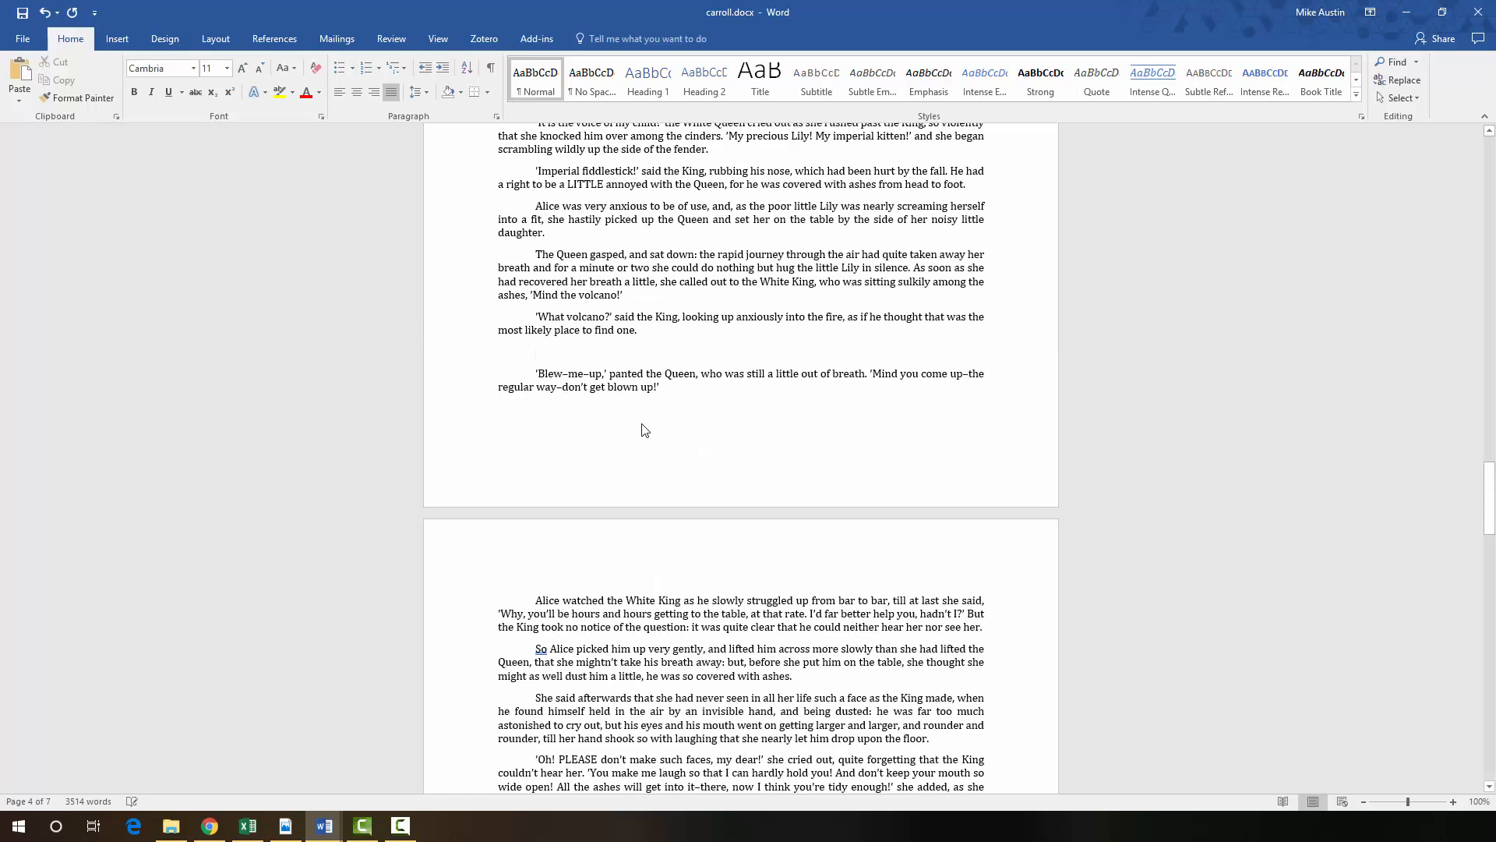
left_click(995, 428)
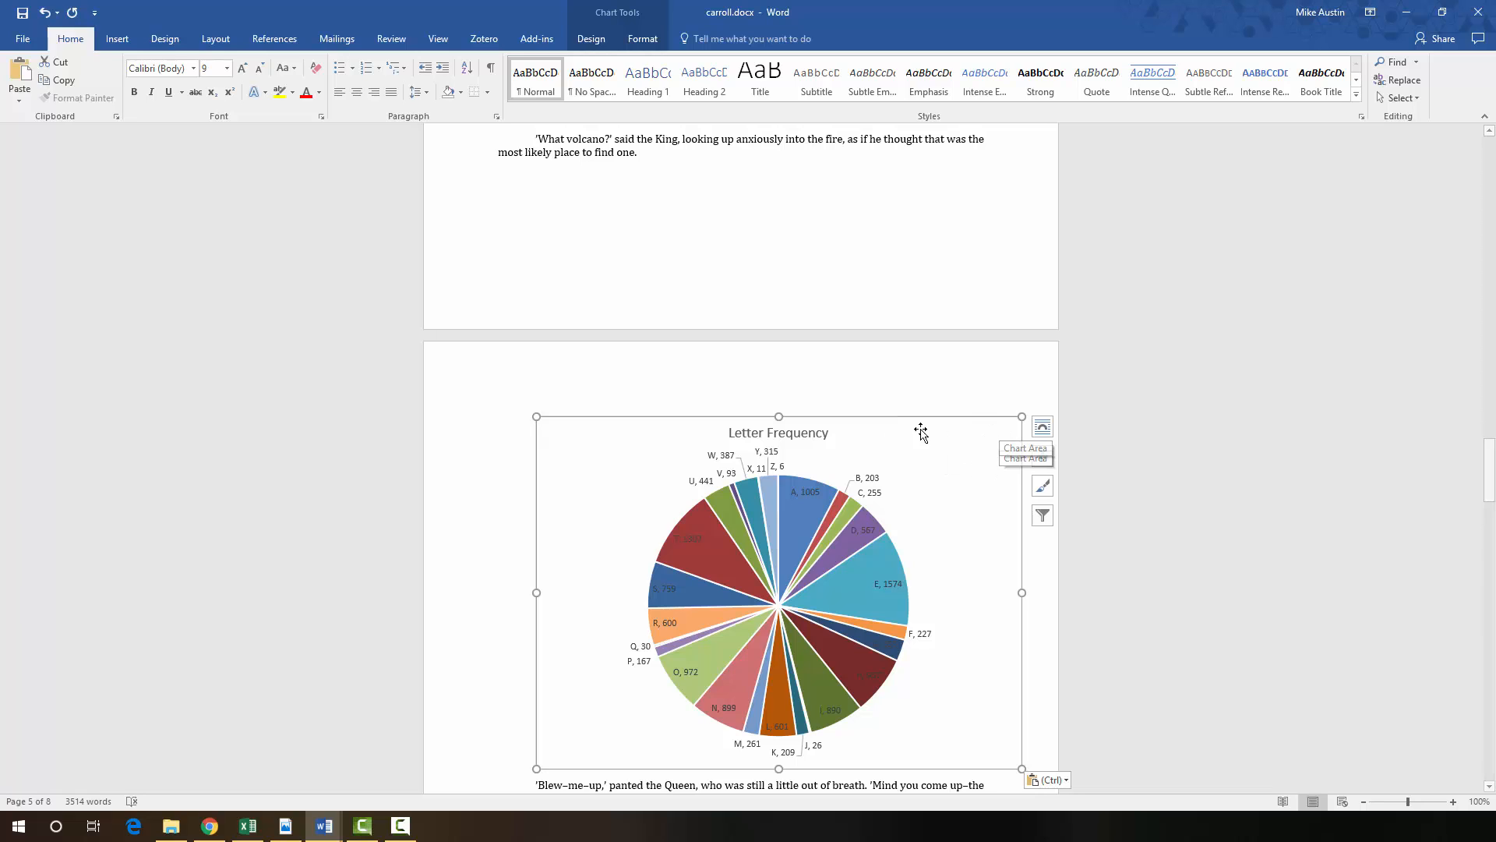
- Set the height of the Letter Frequency pie chart to 4"
left_click(643, 40)
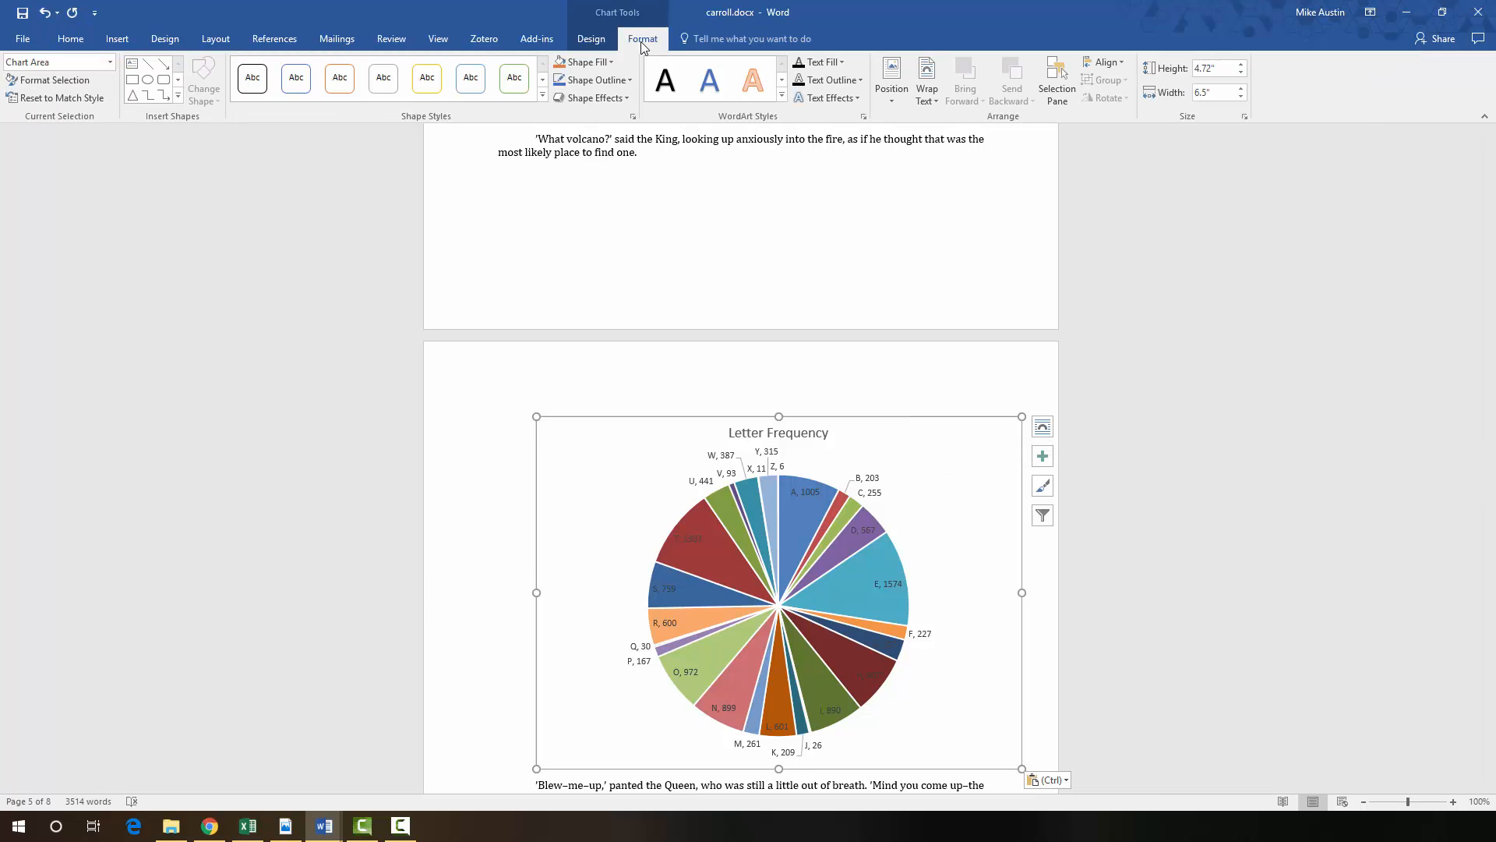
left_click(1241, 74)
left_click(1242, 74)
left_click(1241, 74)
left_click(1241, 74)
left_click(1241, 74)
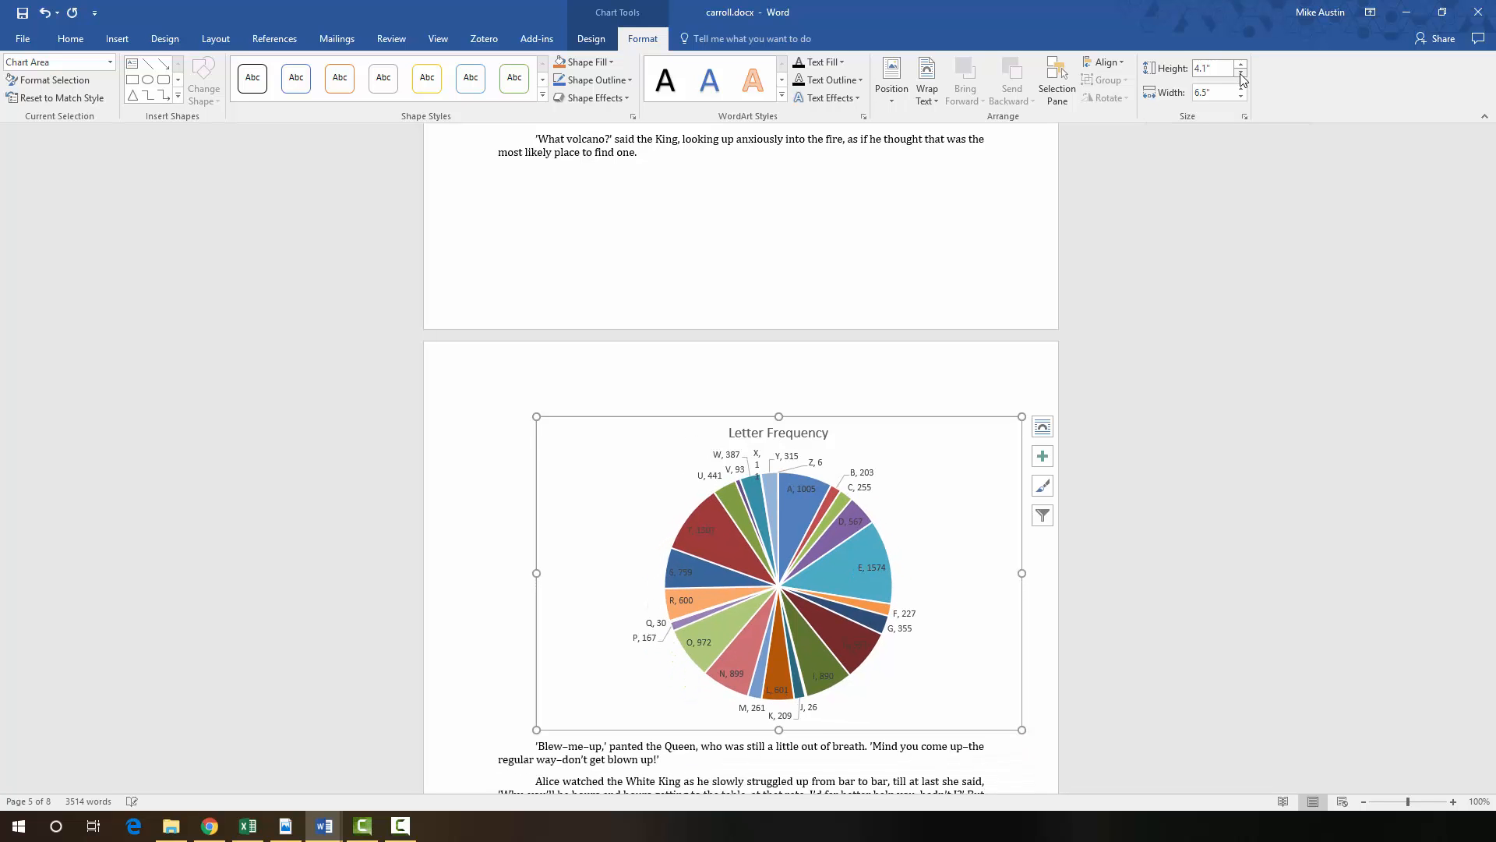
left_click(1241, 74)
left_click(1241, 74)
left_click(1242, 74)
left_click(1242, 65)
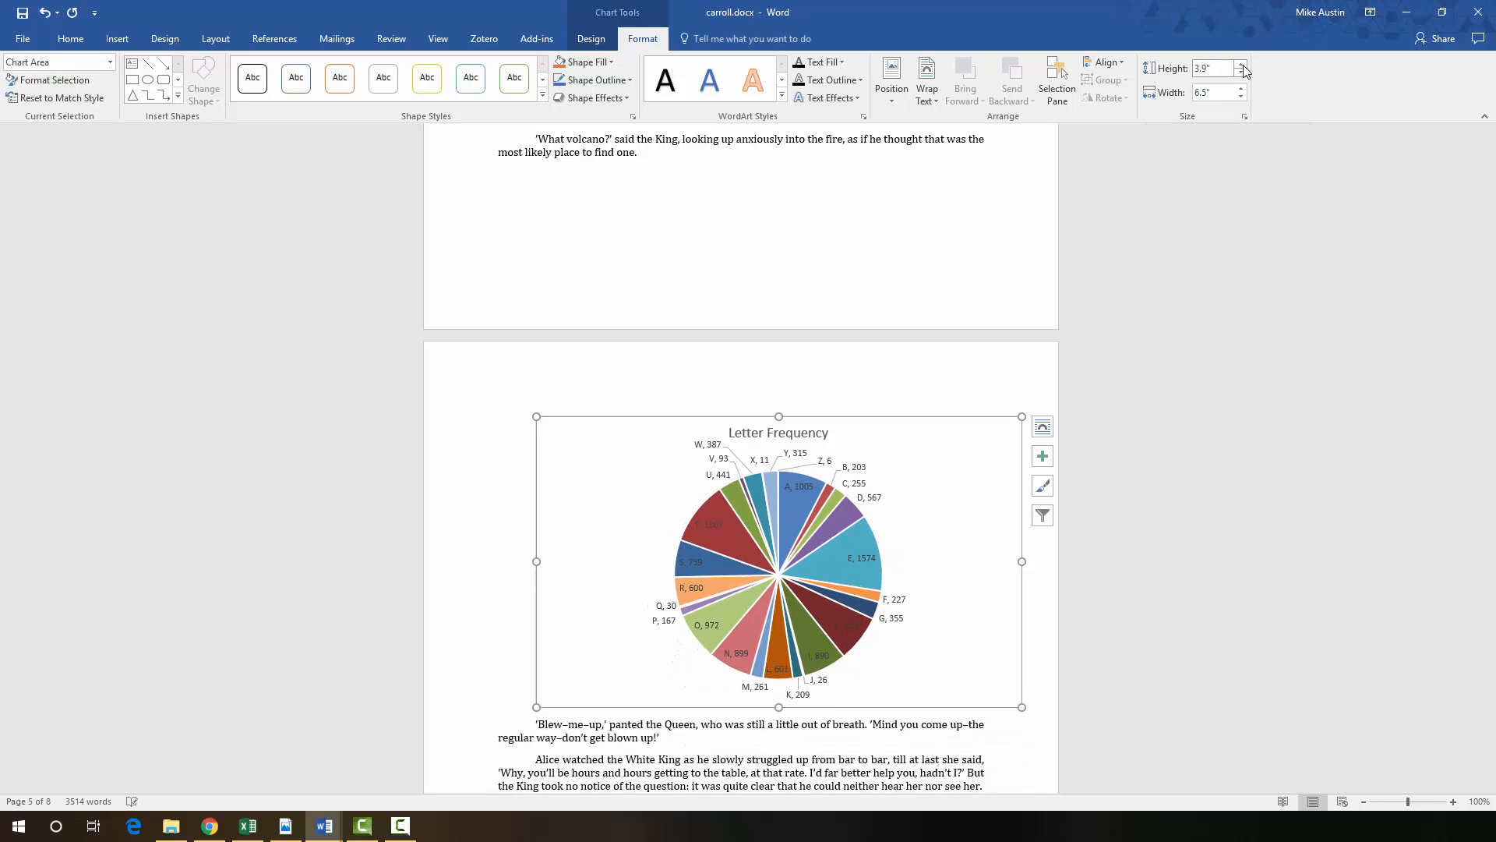
left_click(1242, 66)
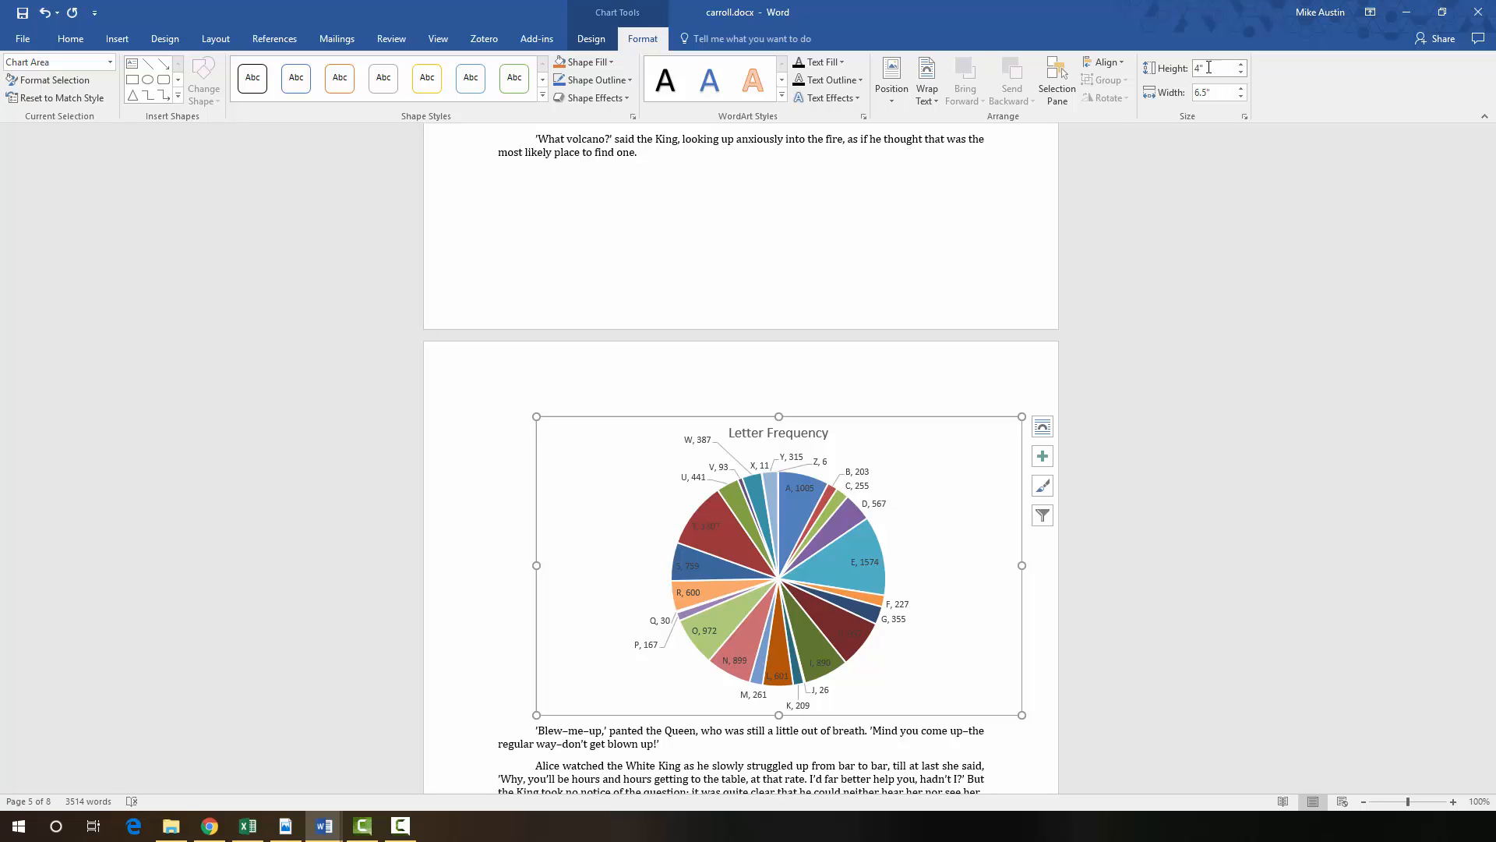
- Set the width of the Letter Frequency pie chart to 4"
double_click(1200, 67)
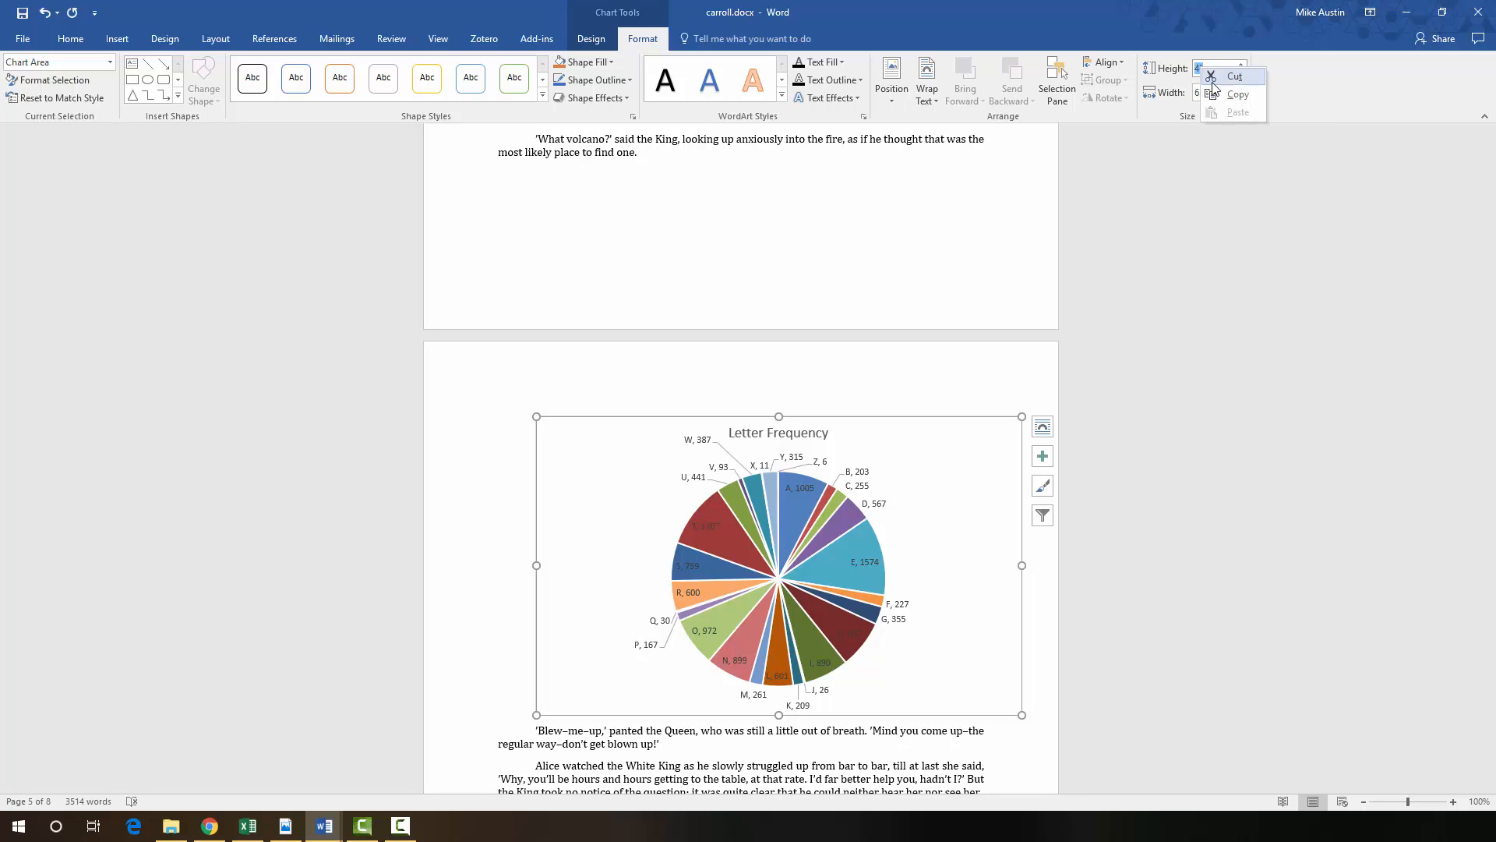
double_click(1215, 92)
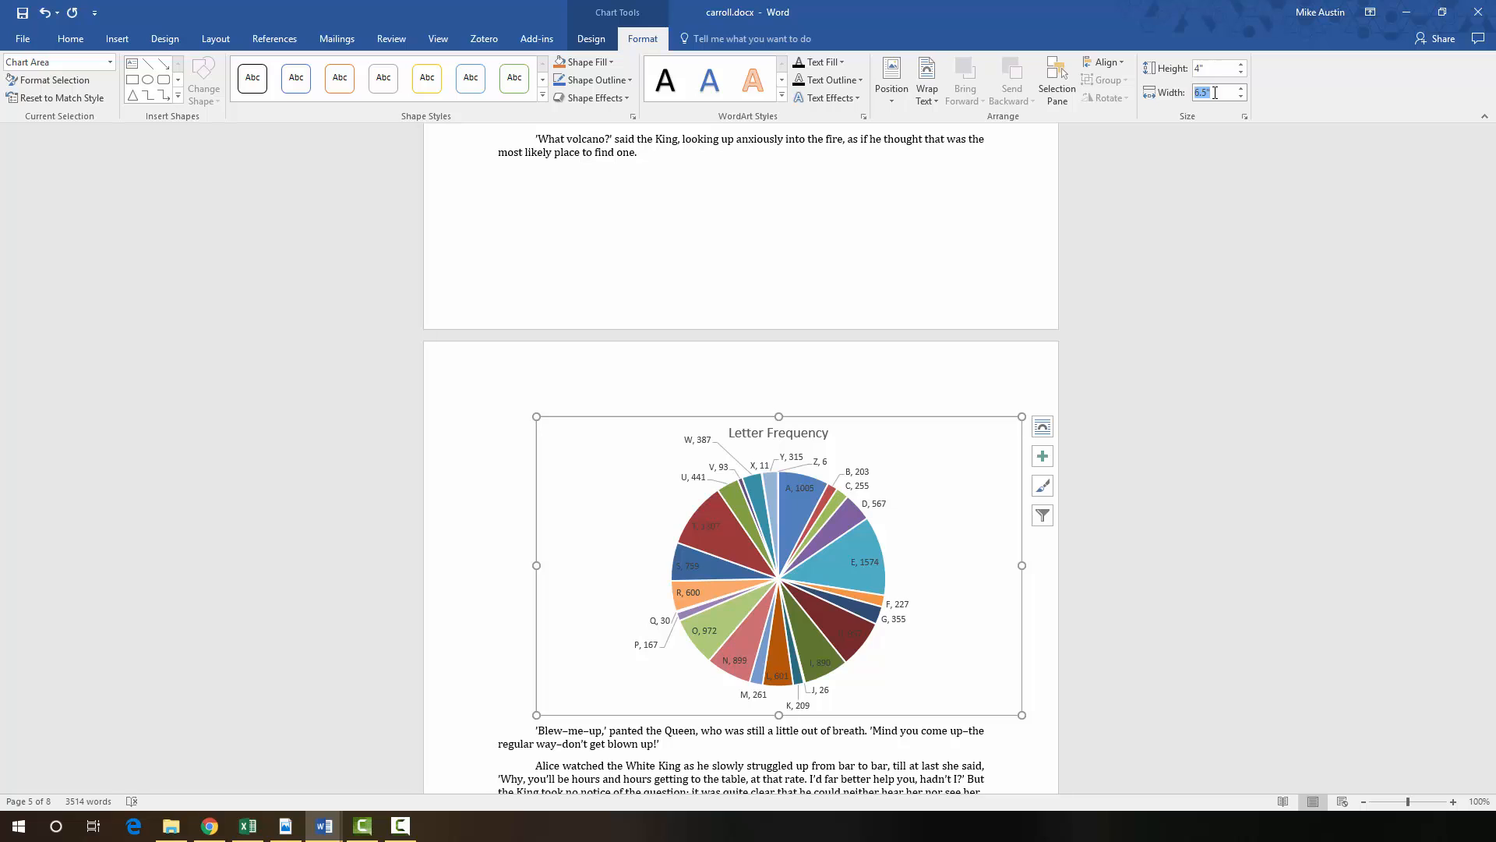
type("4\"")
key("Return")
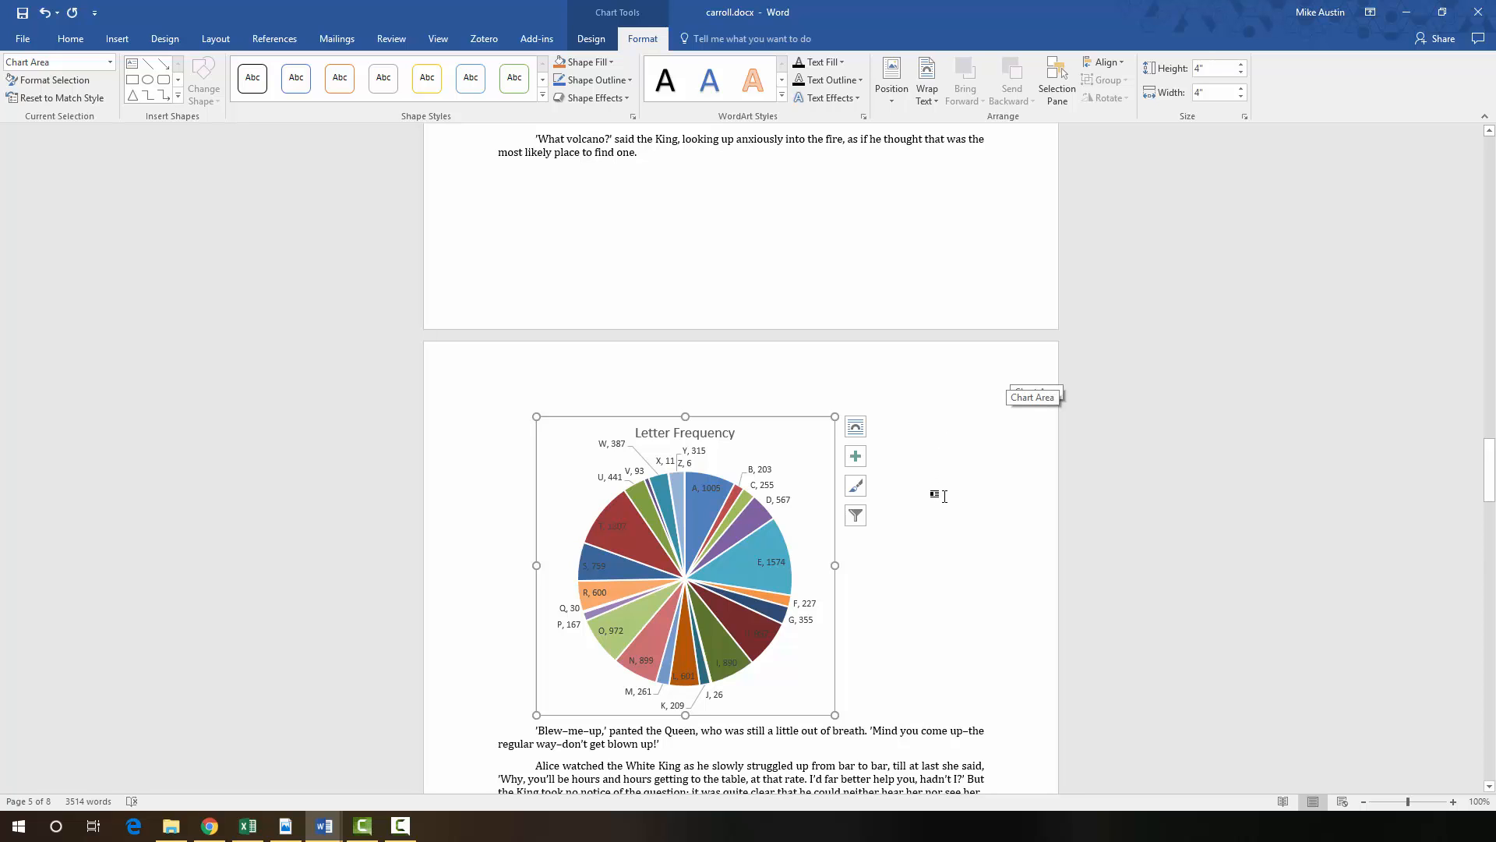
- Give the Letter Frequency chart Square text wrapping and a Left horizontal alignment relative to the column
left_click(861, 430)
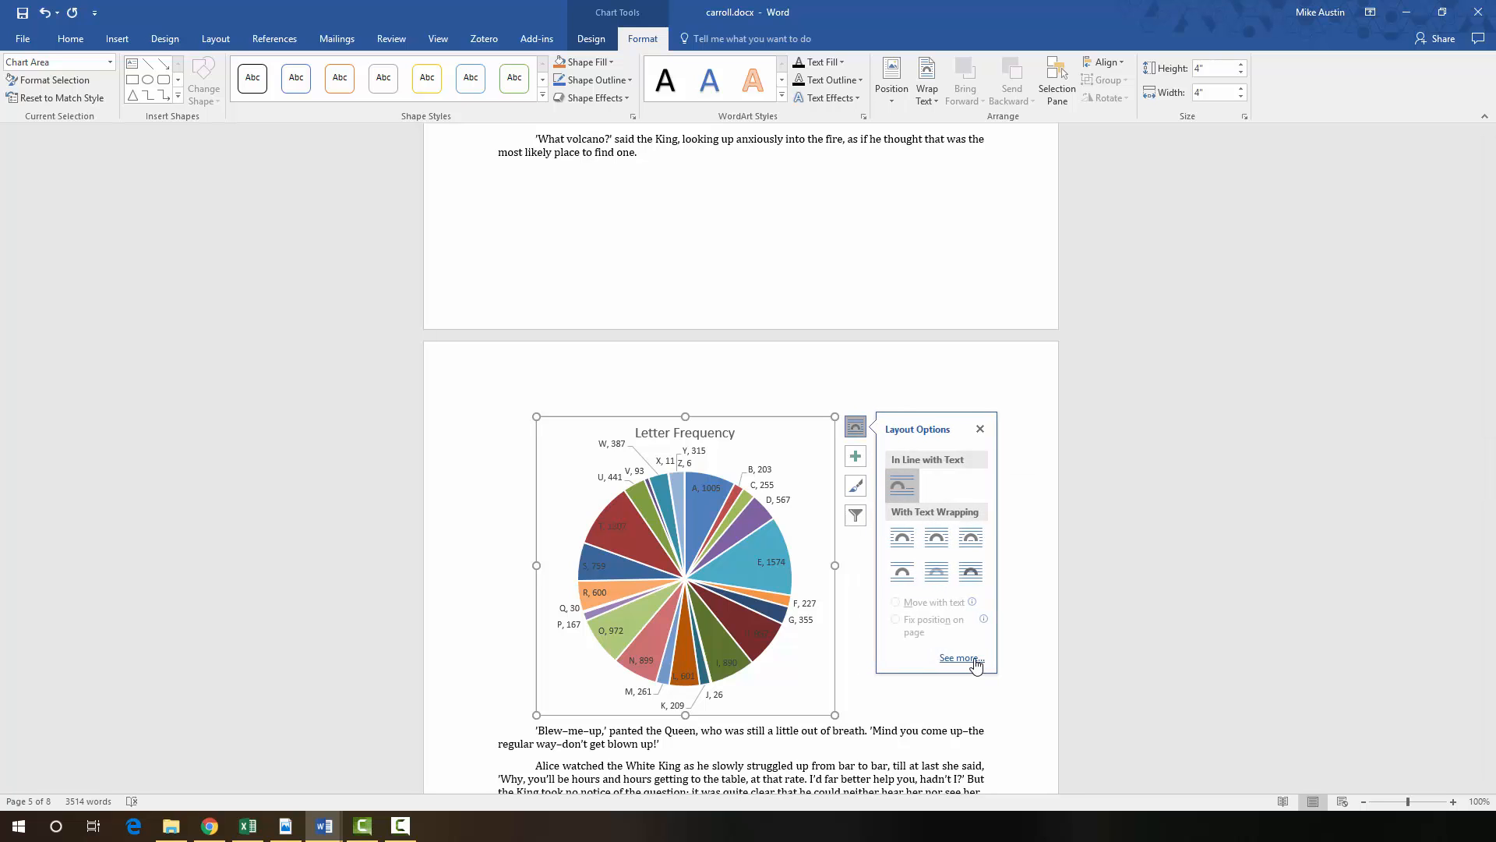
left_click(974, 659)
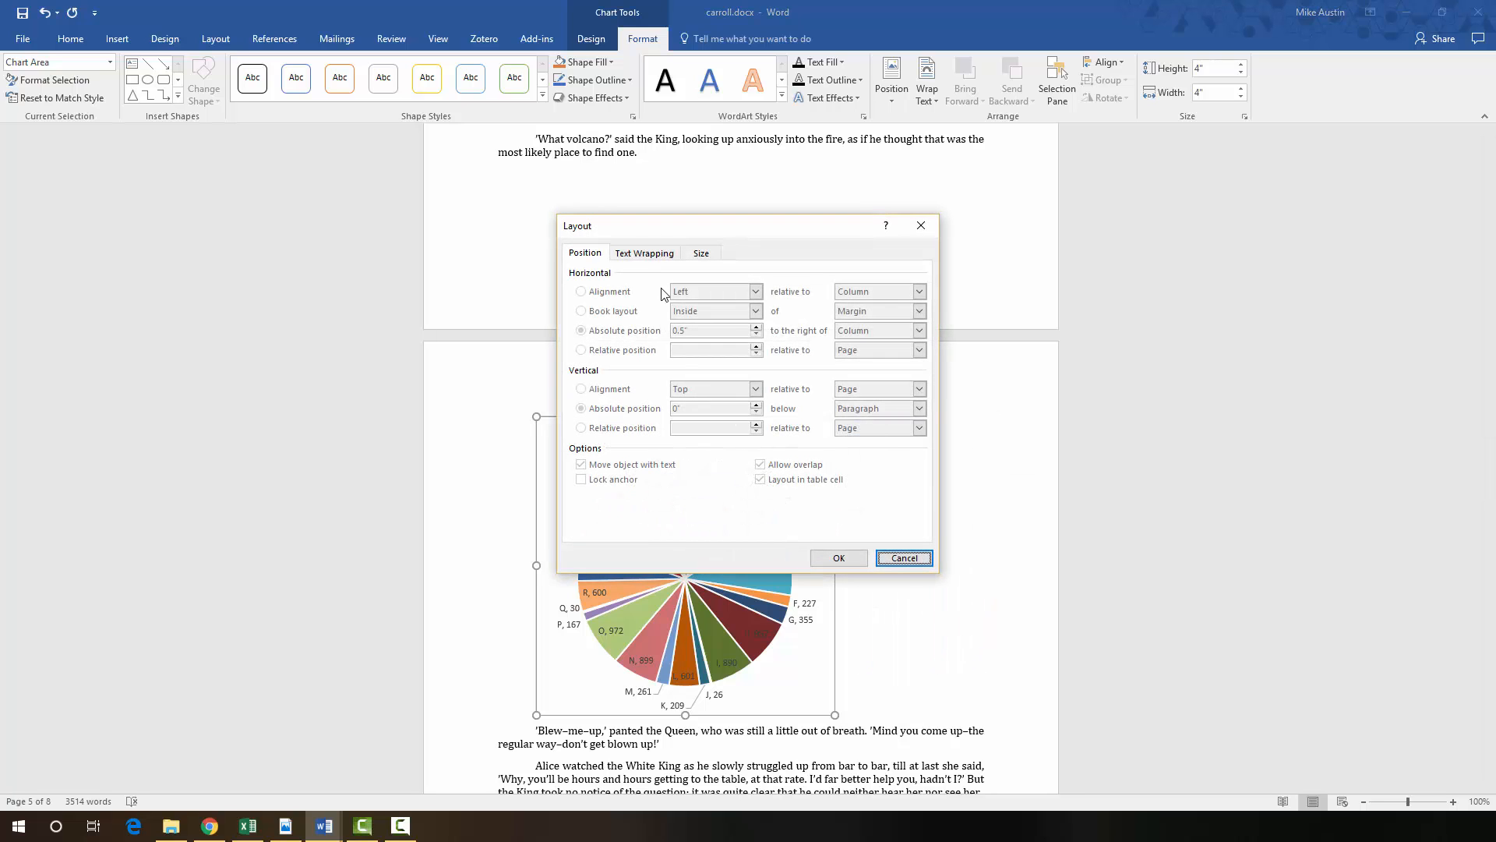
left_click(650, 255)
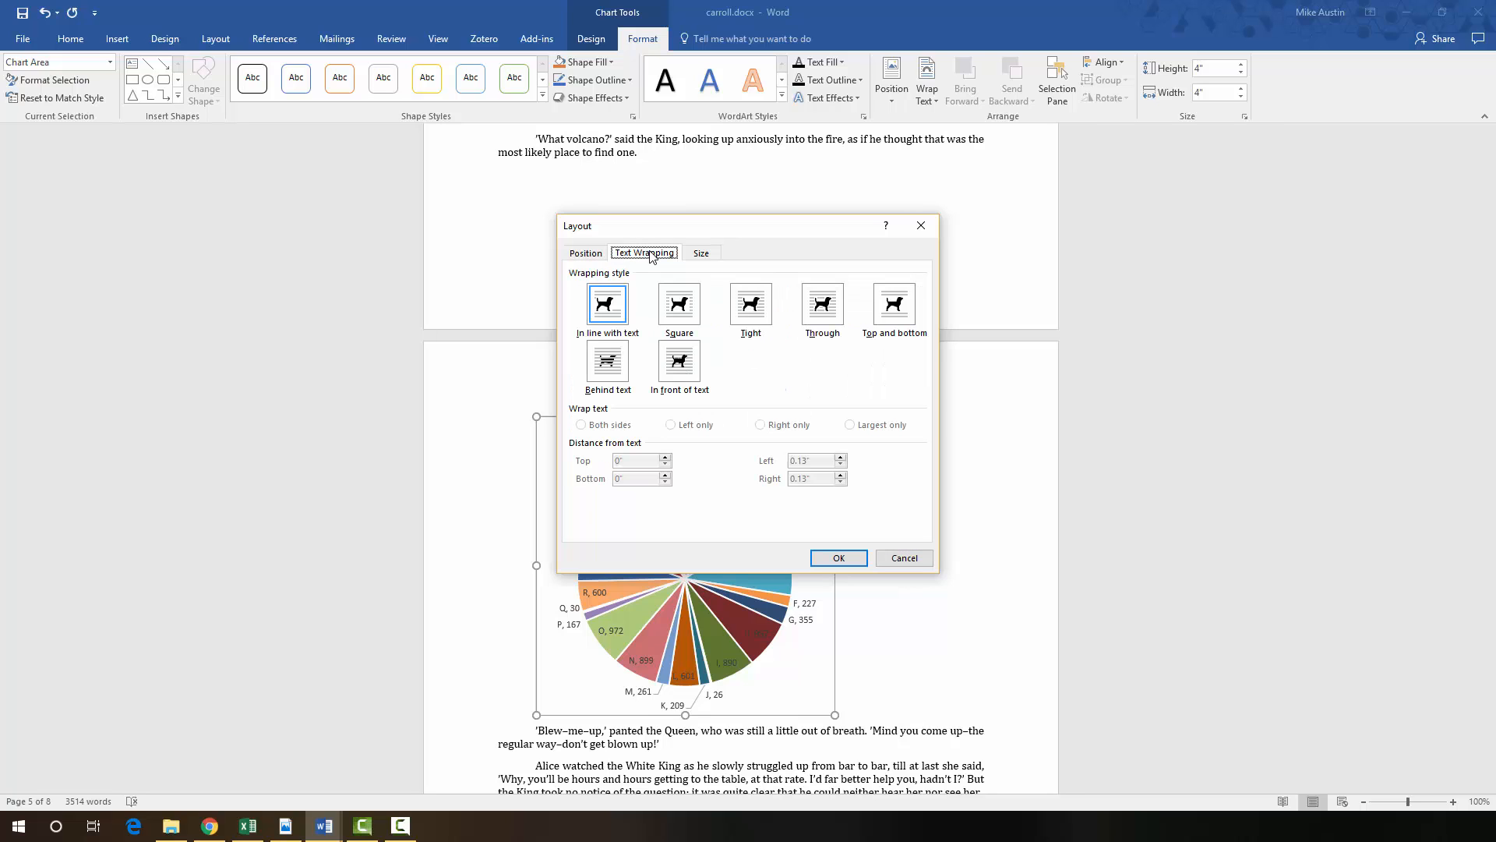
left_click(684, 308)
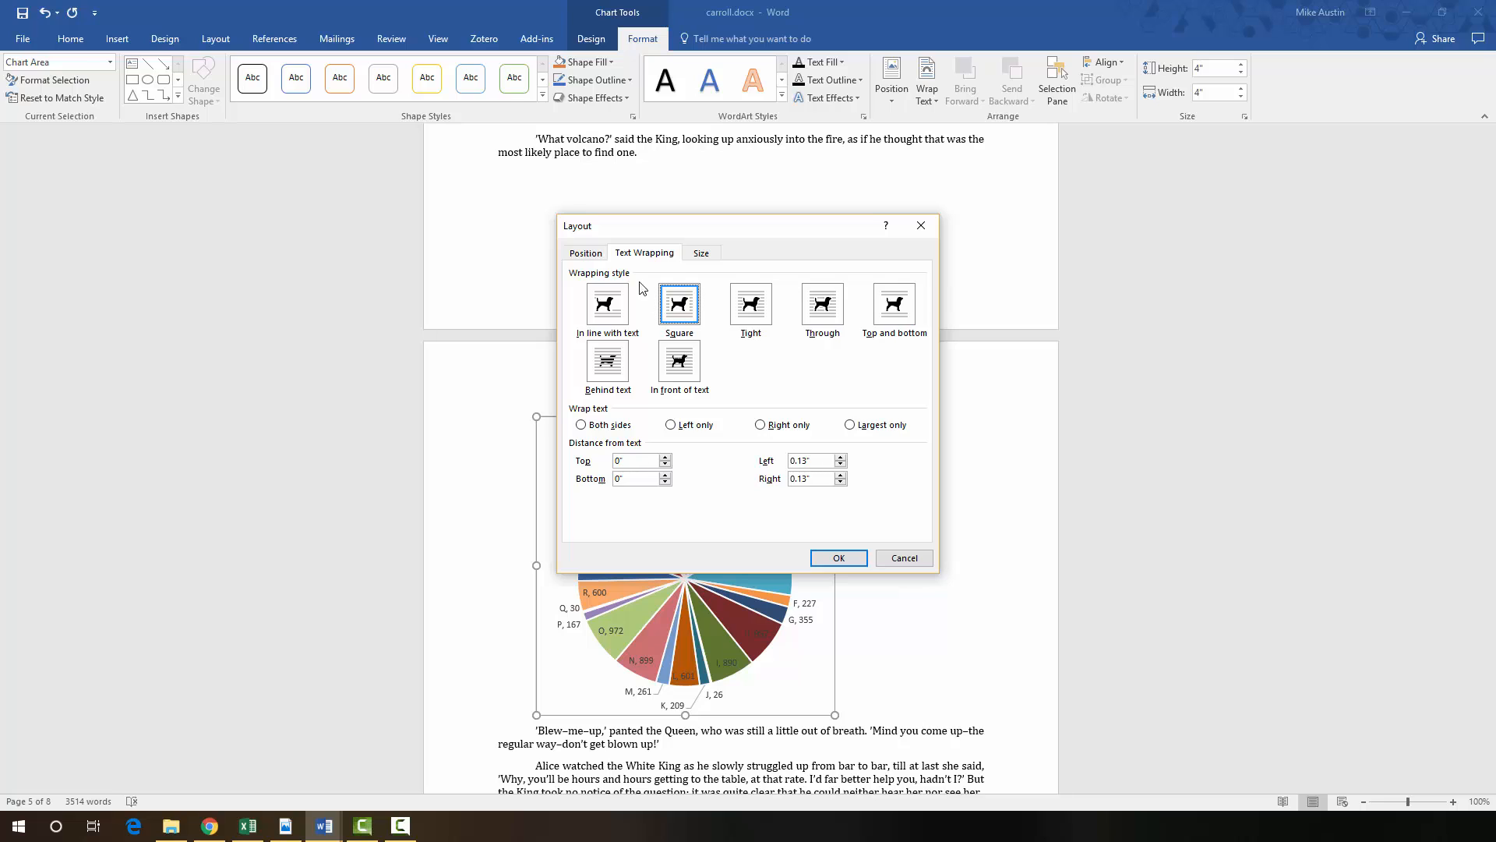
left_click(588, 255)
left_click(597, 295)
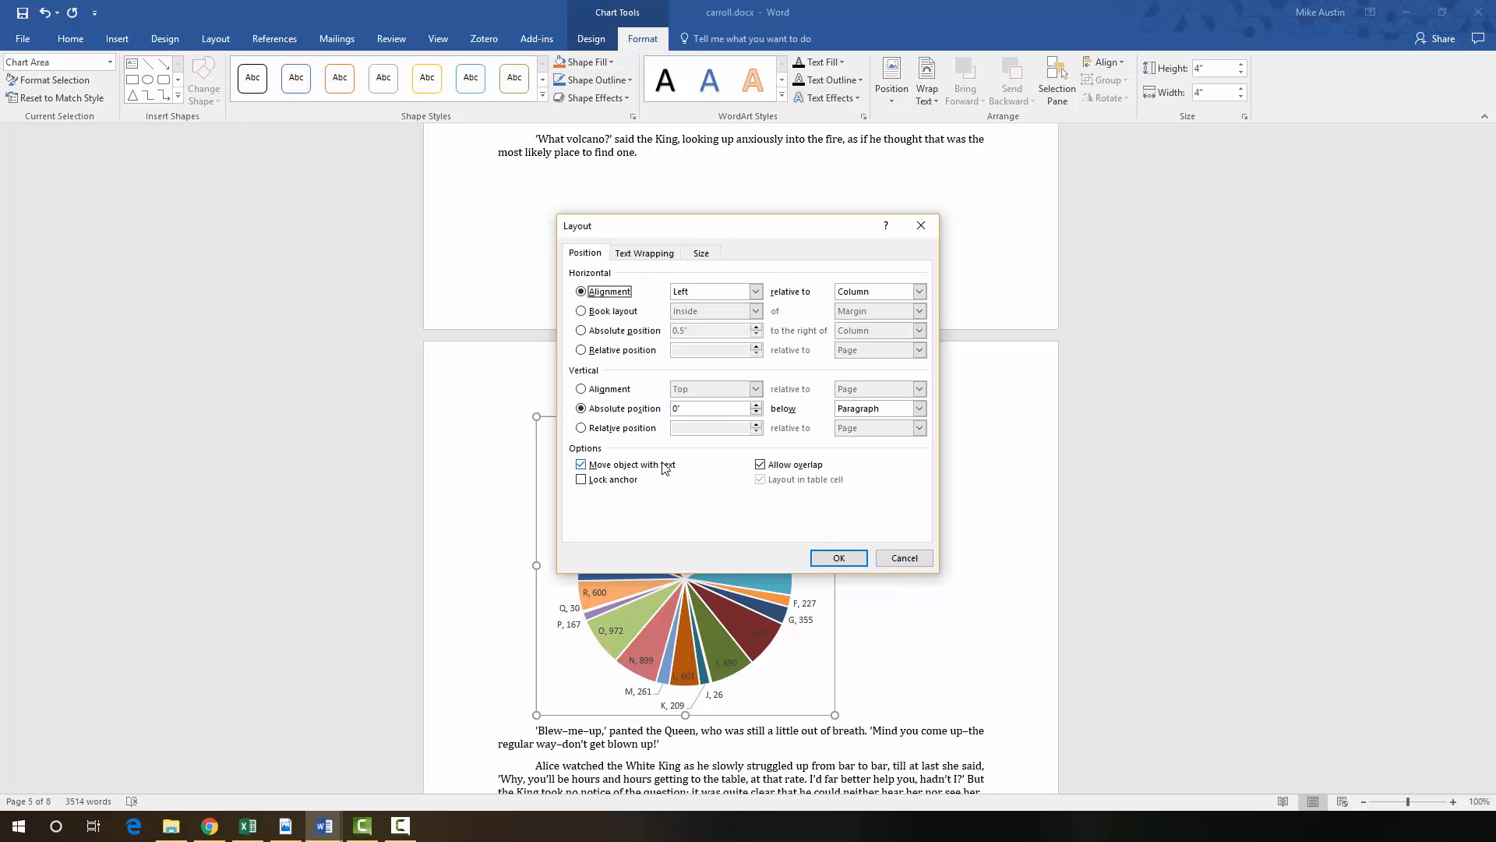
left_click(818, 559)
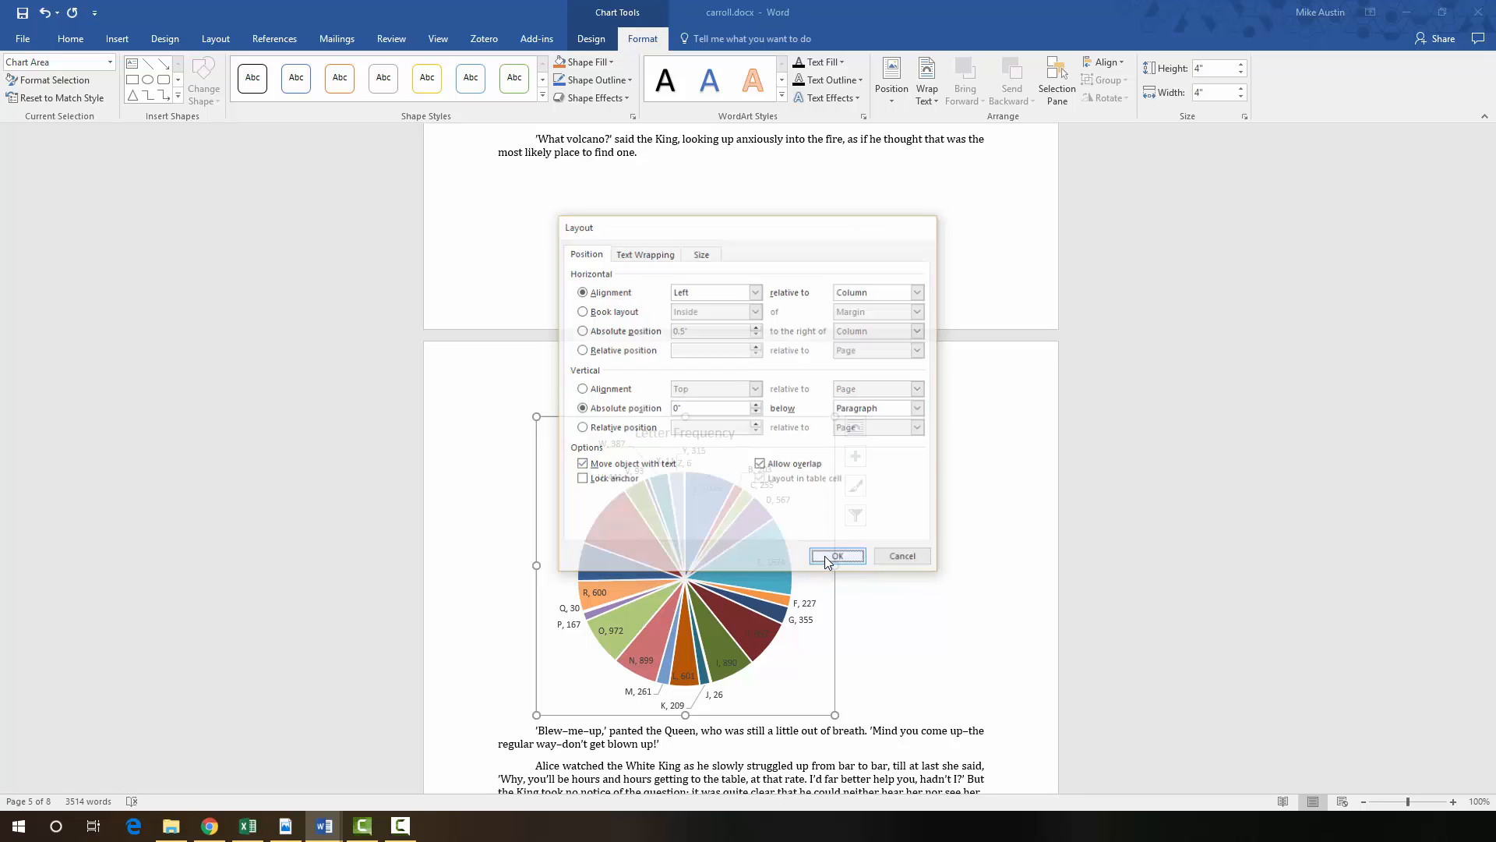